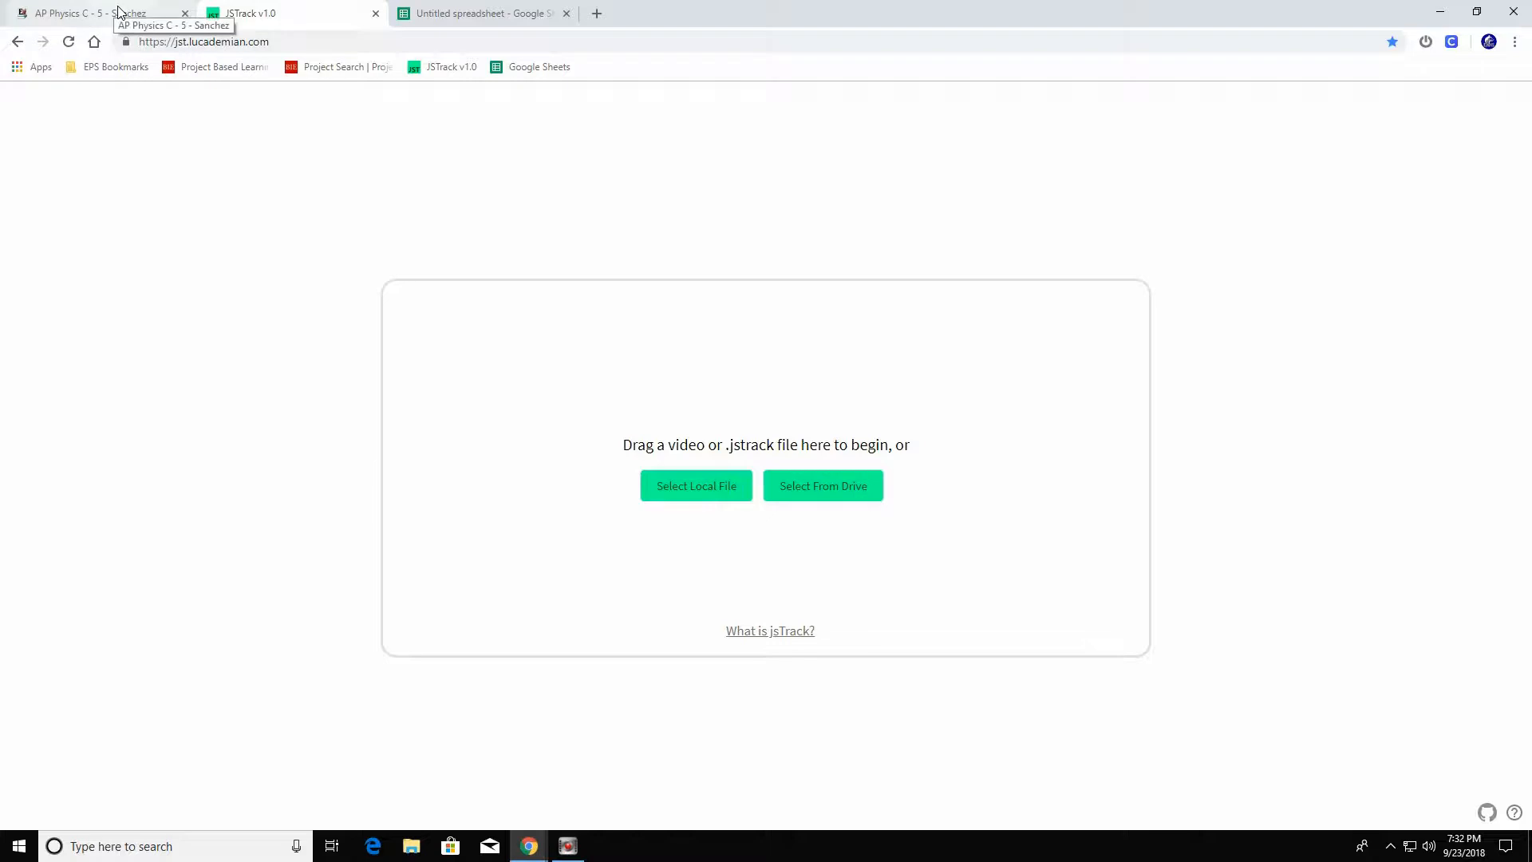
Open the Tracker Labs page from the AP Physics C course's list of all pages
left_click(114, 11)
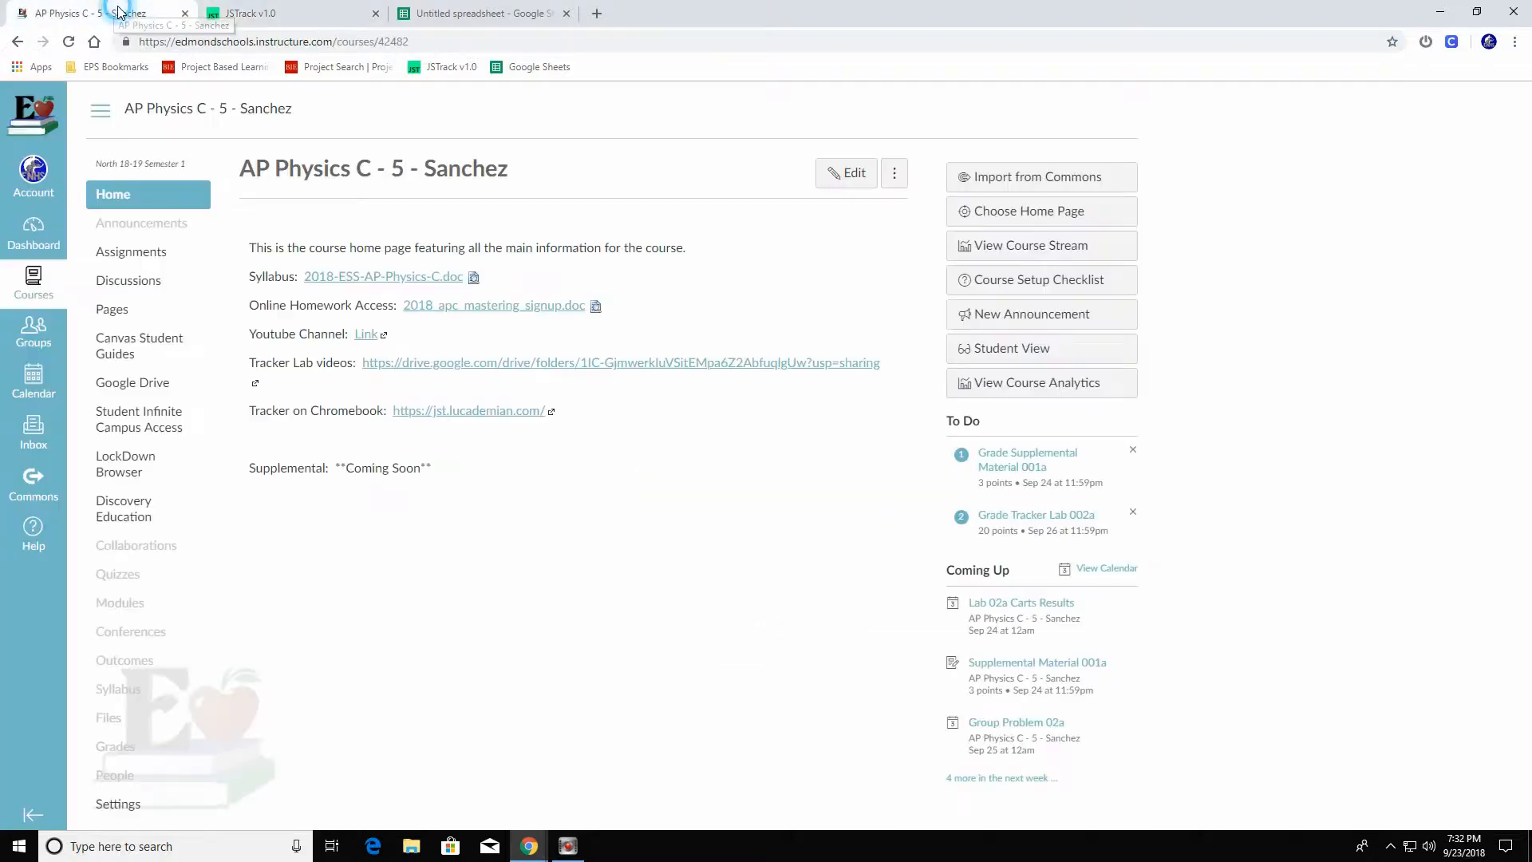
left_click(137, 314)
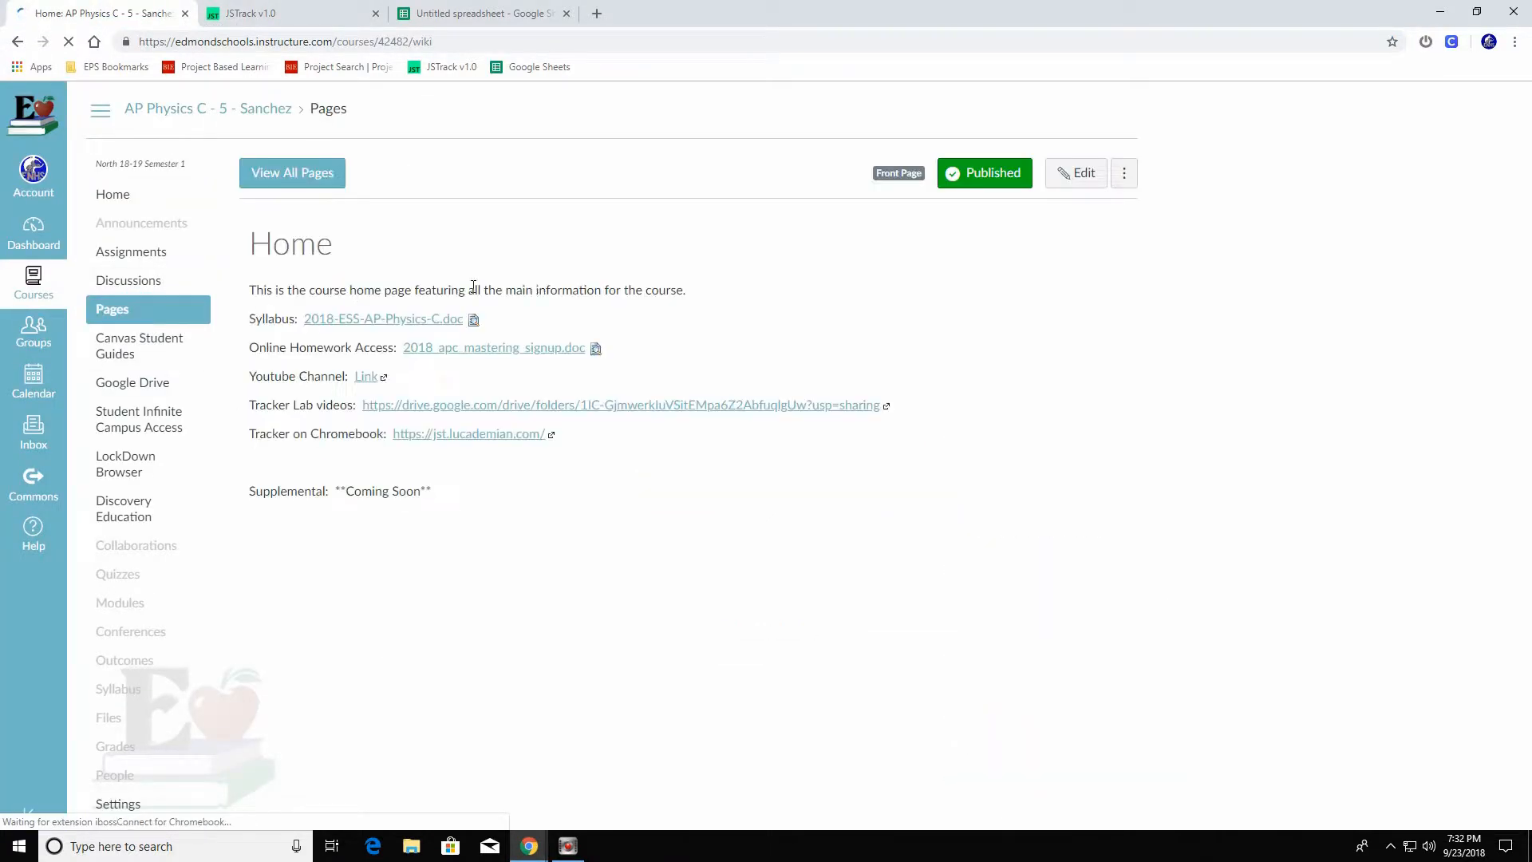
left_click(307, 173)
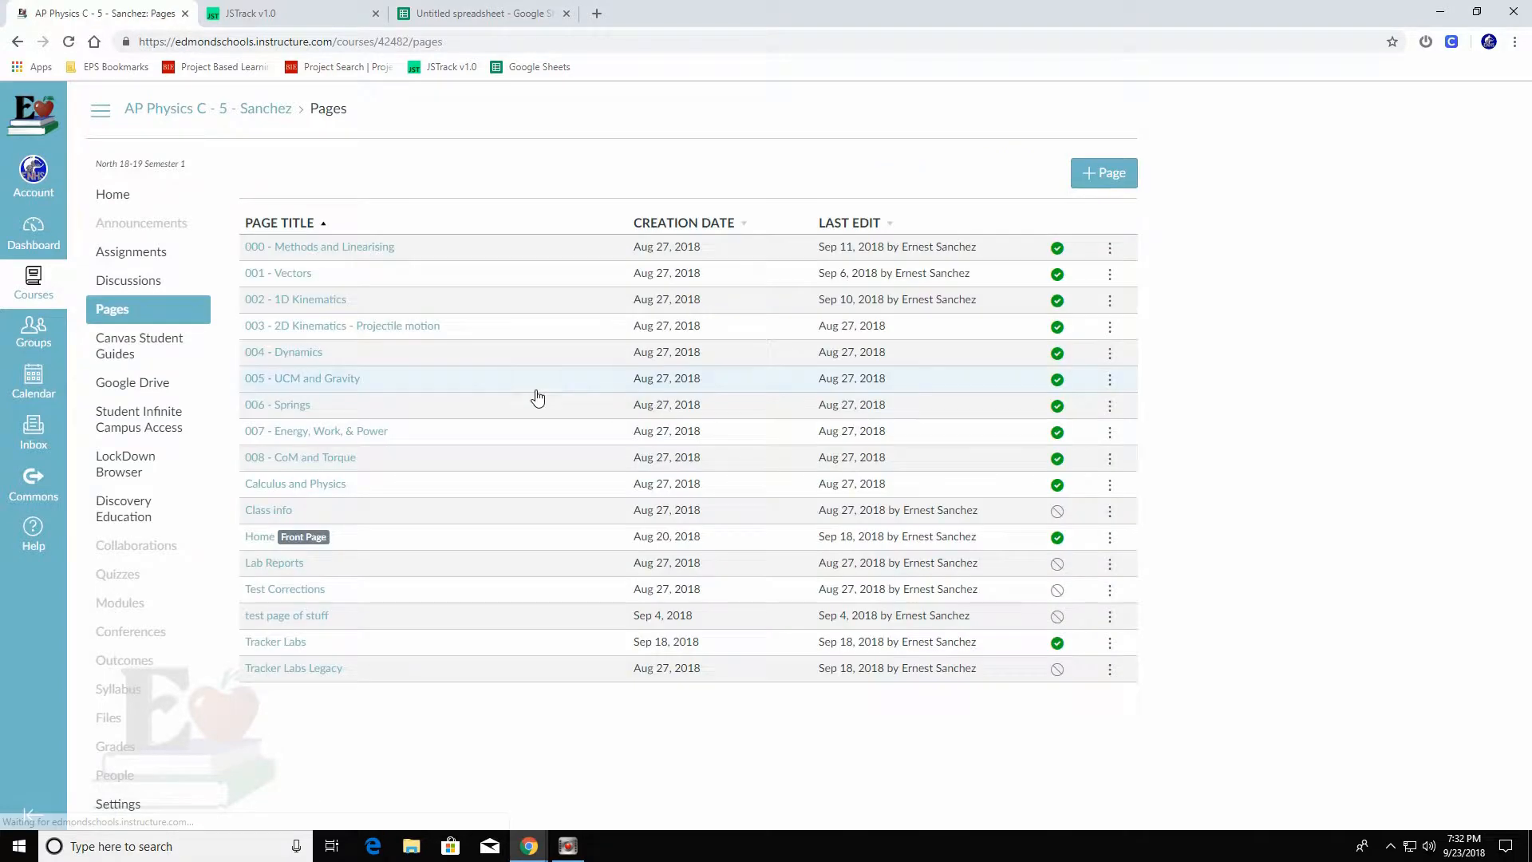
left_click(275, 642)
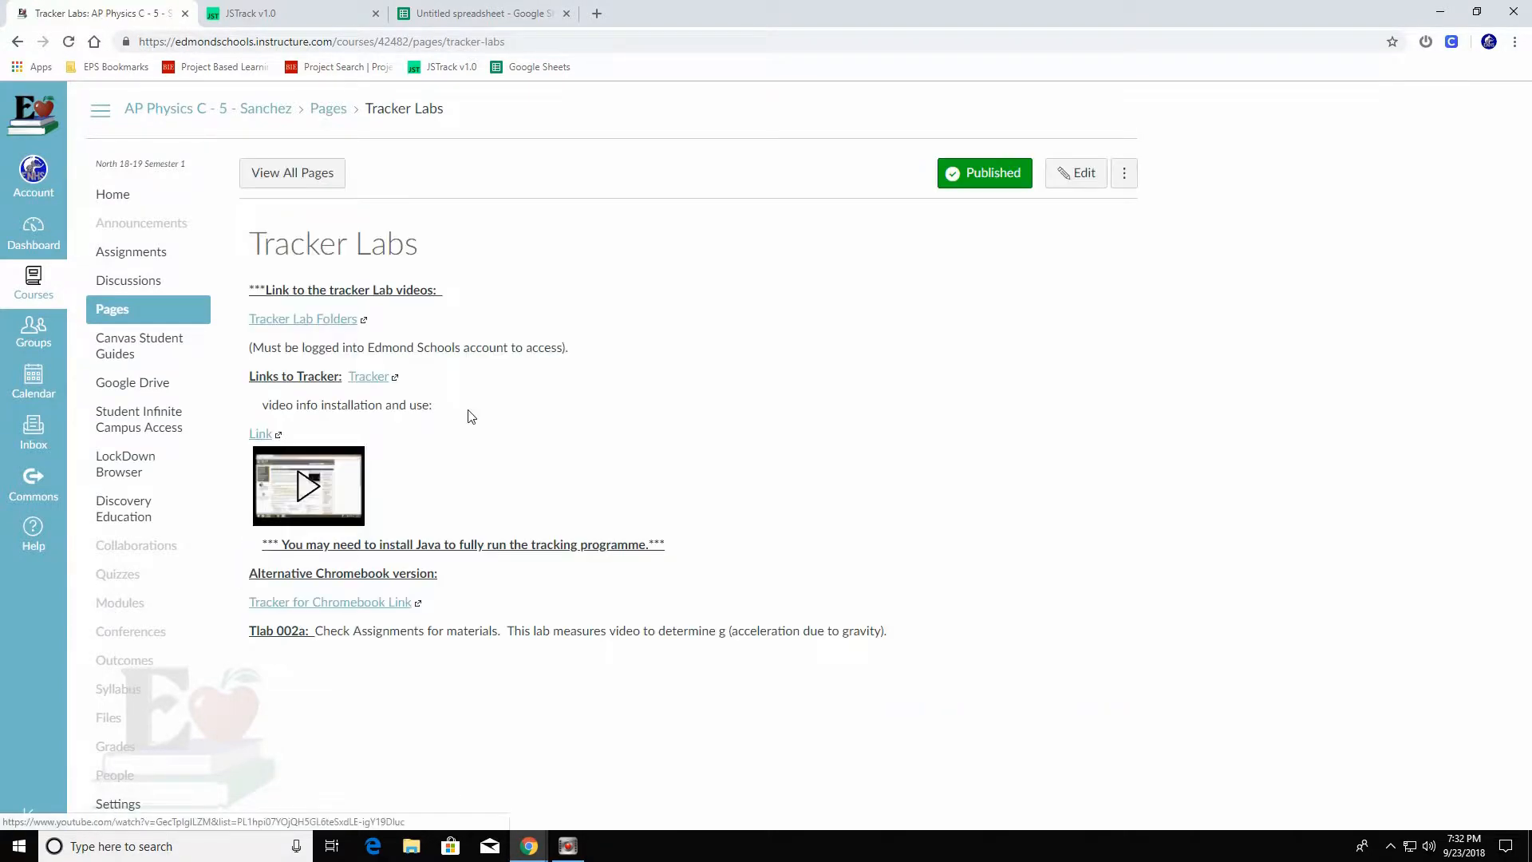
Open the Tracker Lab Folders link and download the Tlab-002a-30fps video from the Tlab002a Drive folder
left_click(310, 320)
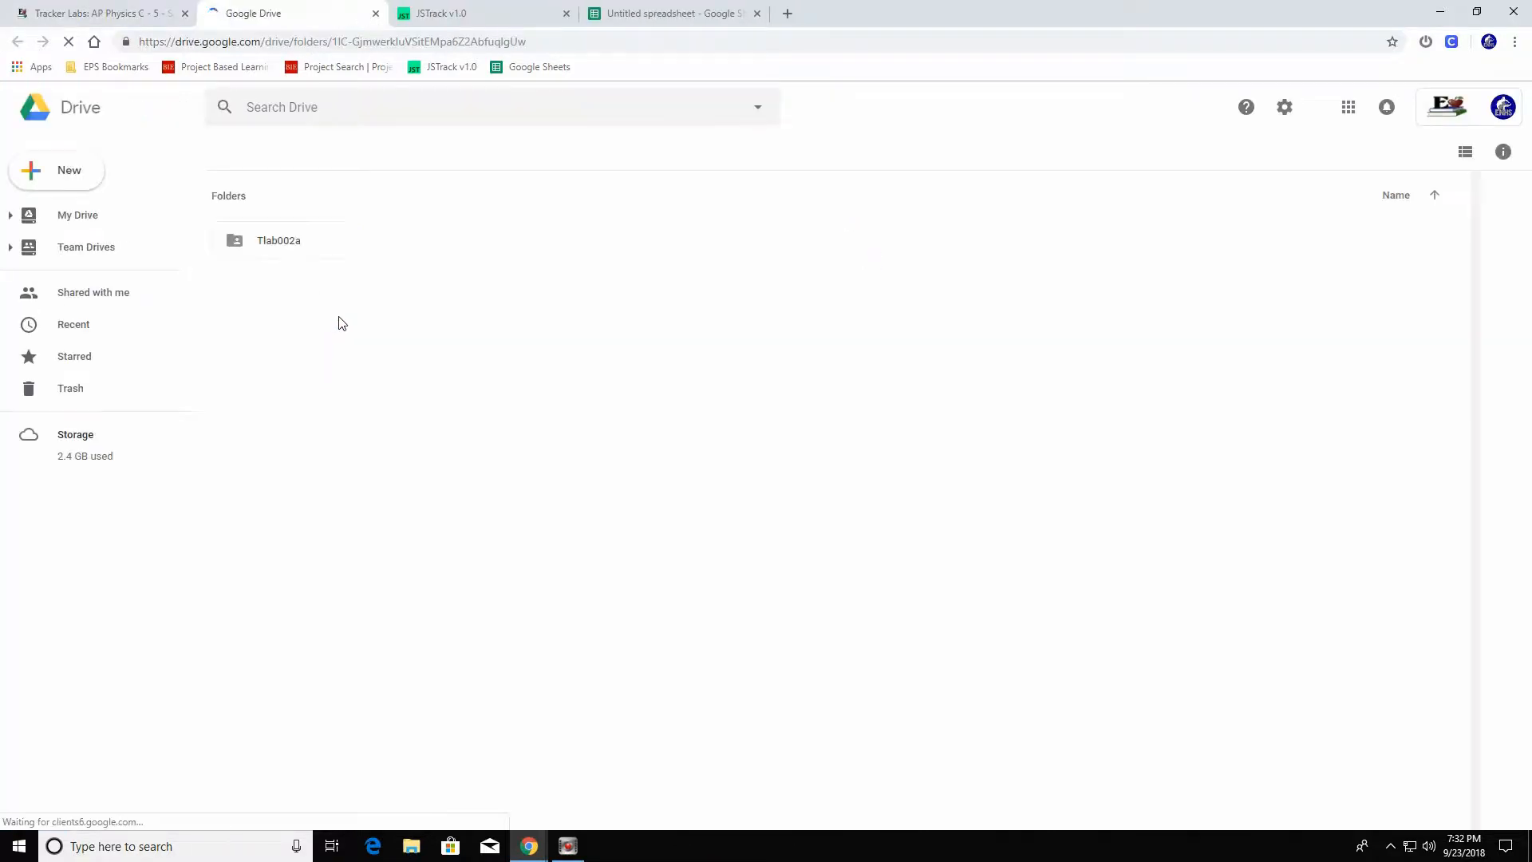
double_click(316, 249)
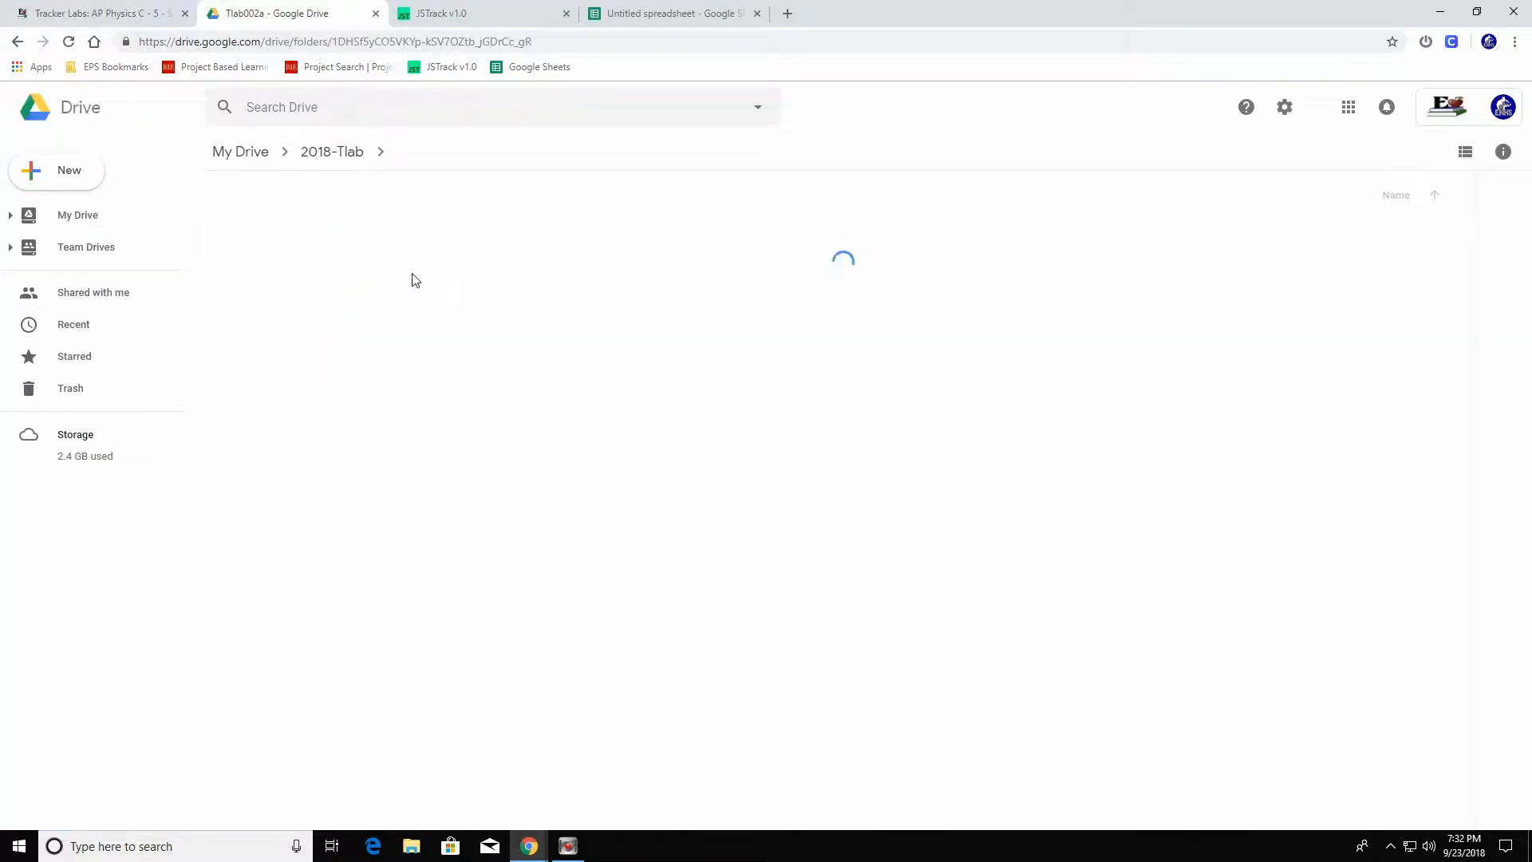
right_click(313, 268)
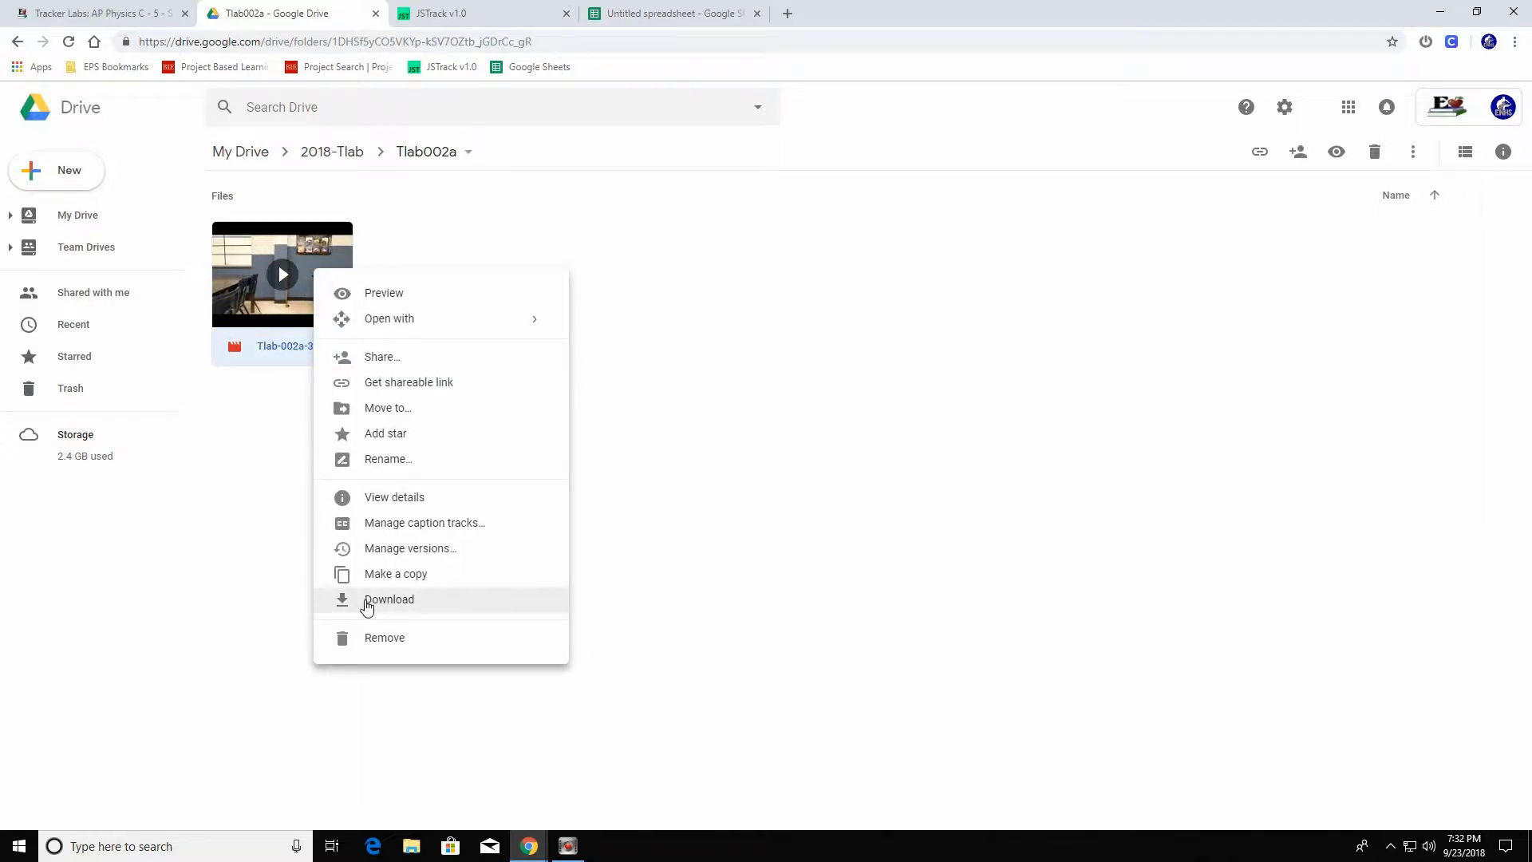
left_click(366, 602)
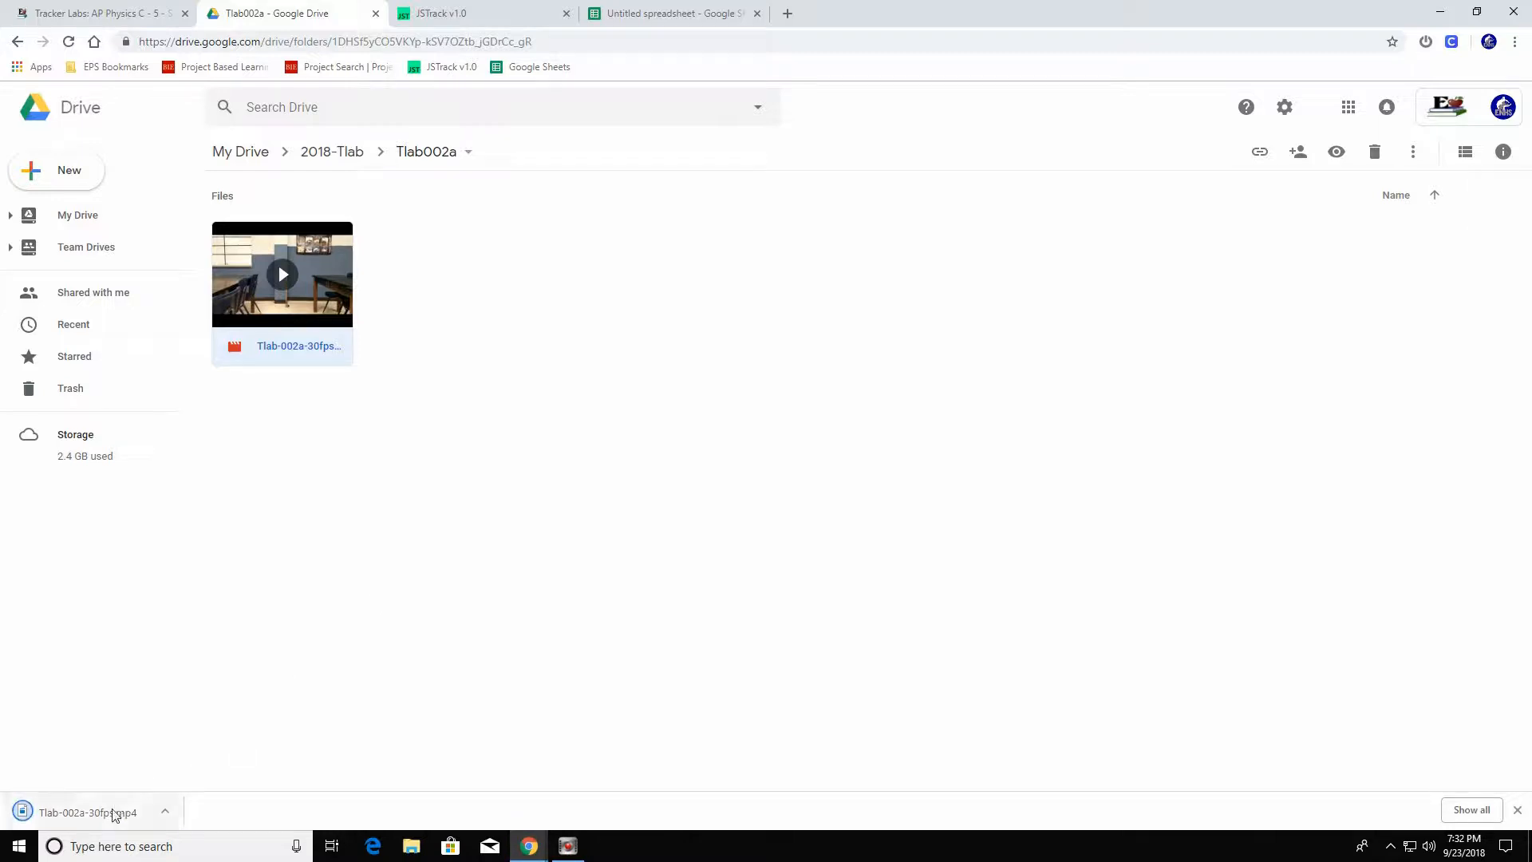
Locate the downloaded Tlab-002a-30fps video in its folder and load it into JSTrack
right_click(114, 814)
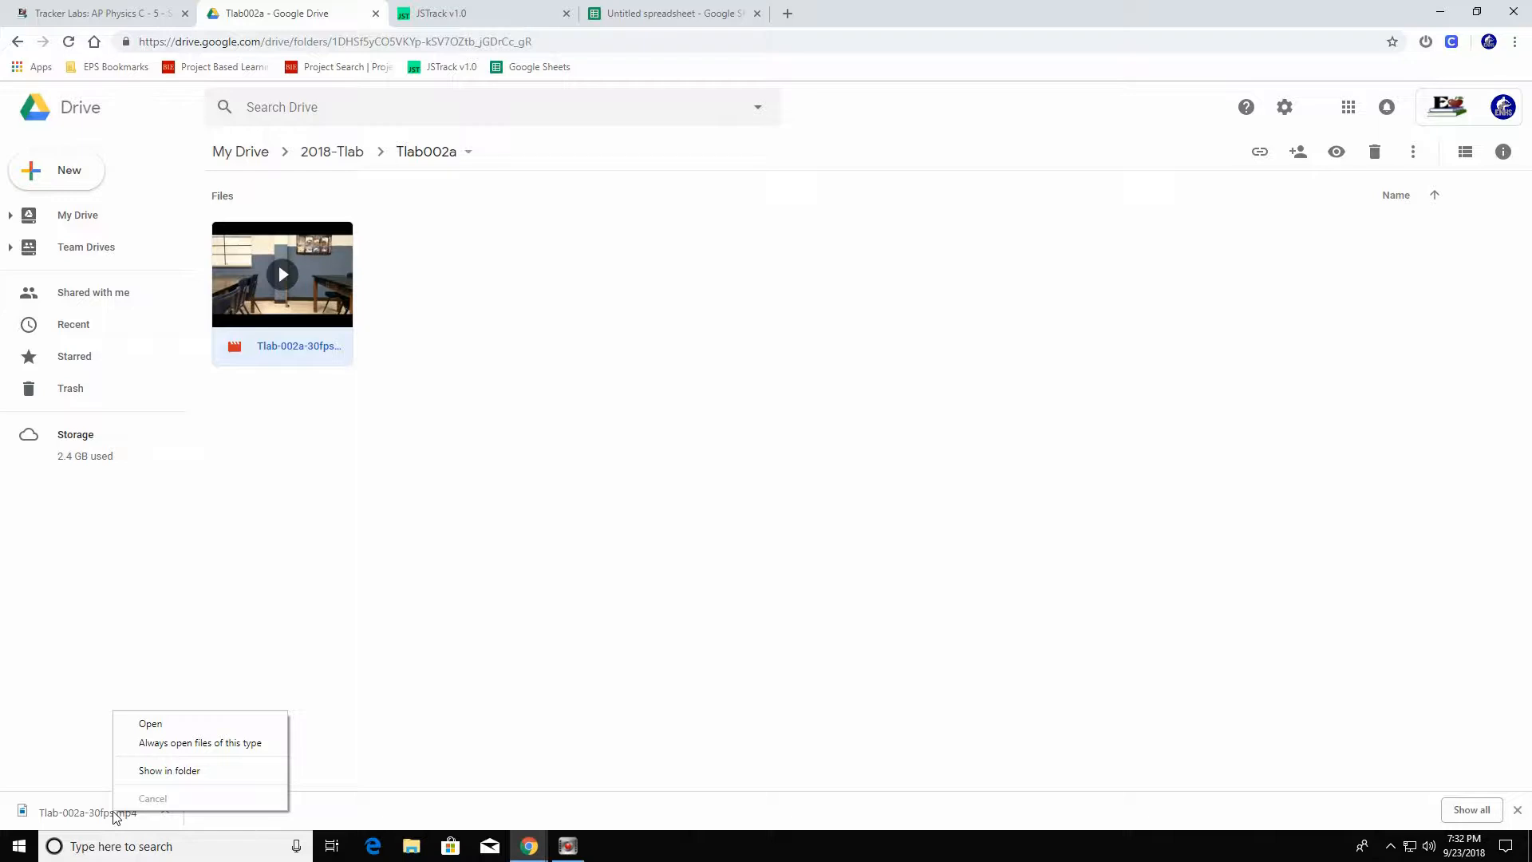
left_click(177, 771)
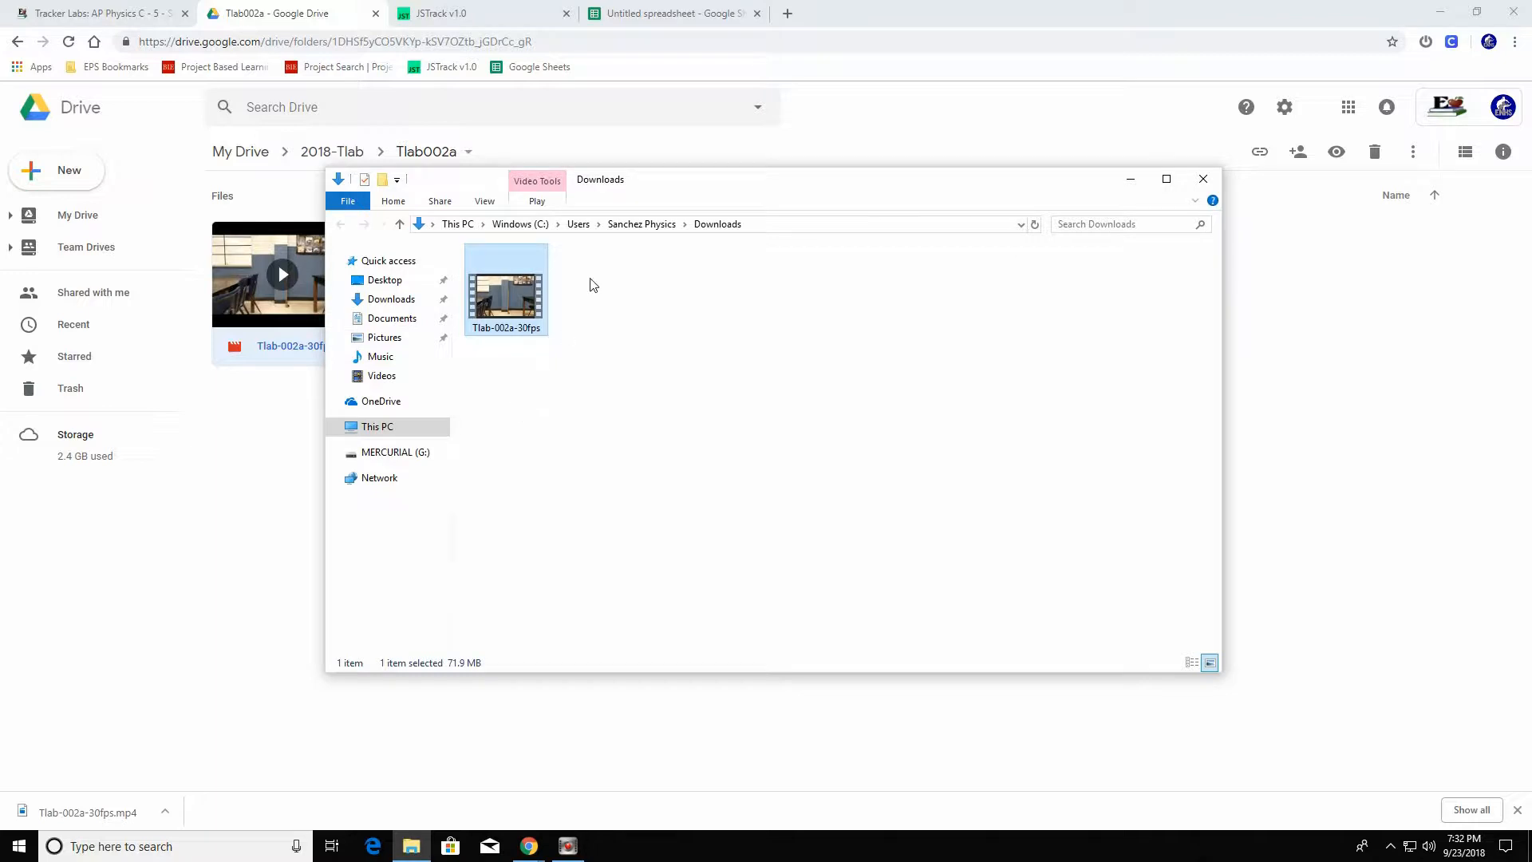
left_click_drag(533, 313, 520, 14)
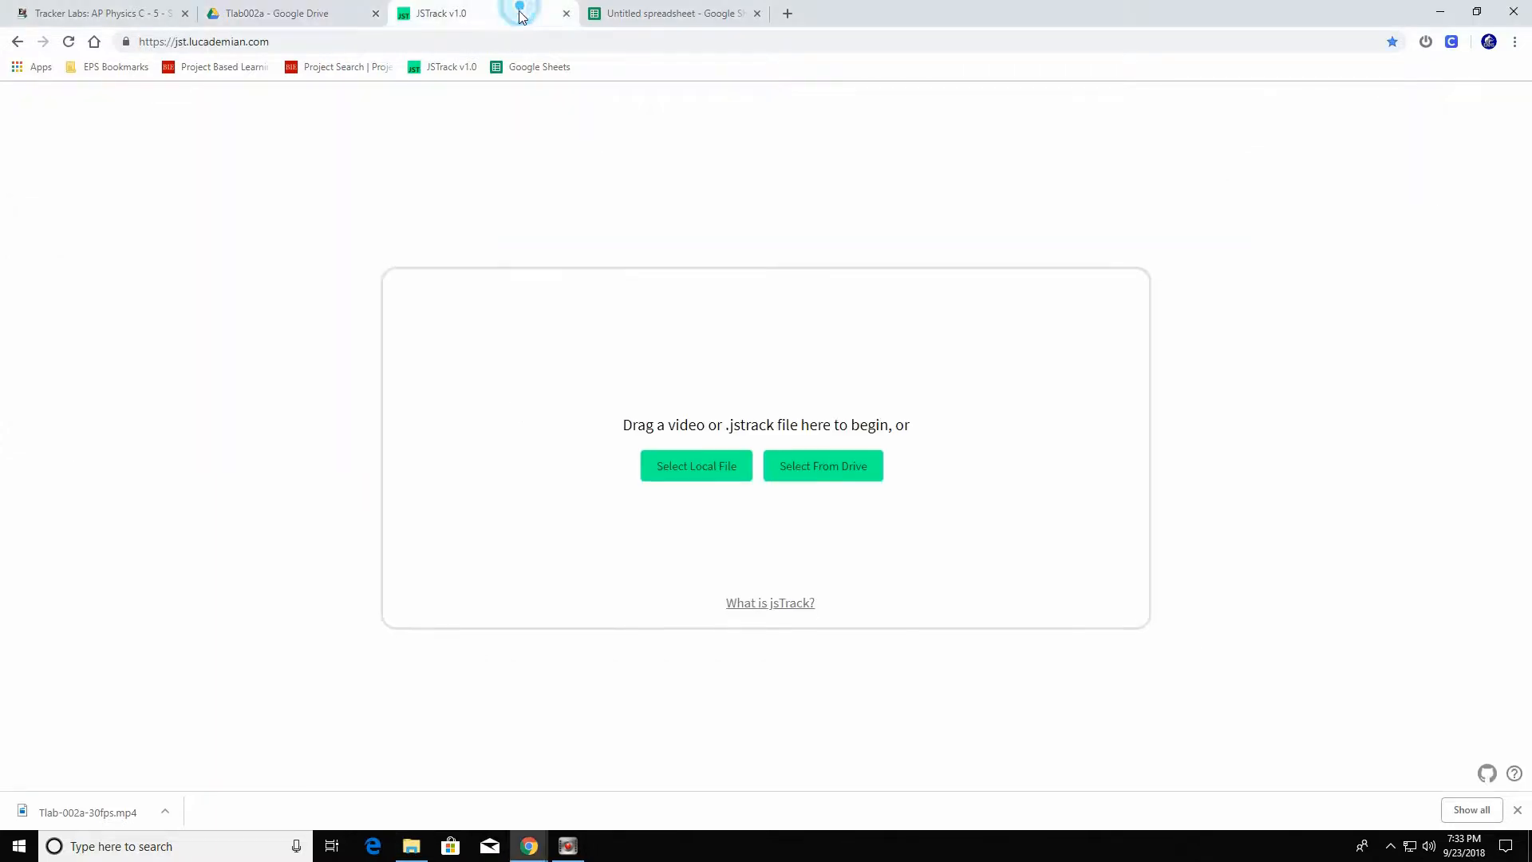
left_click(405, 846)
left_click_drag(625, 206, 462, 535)
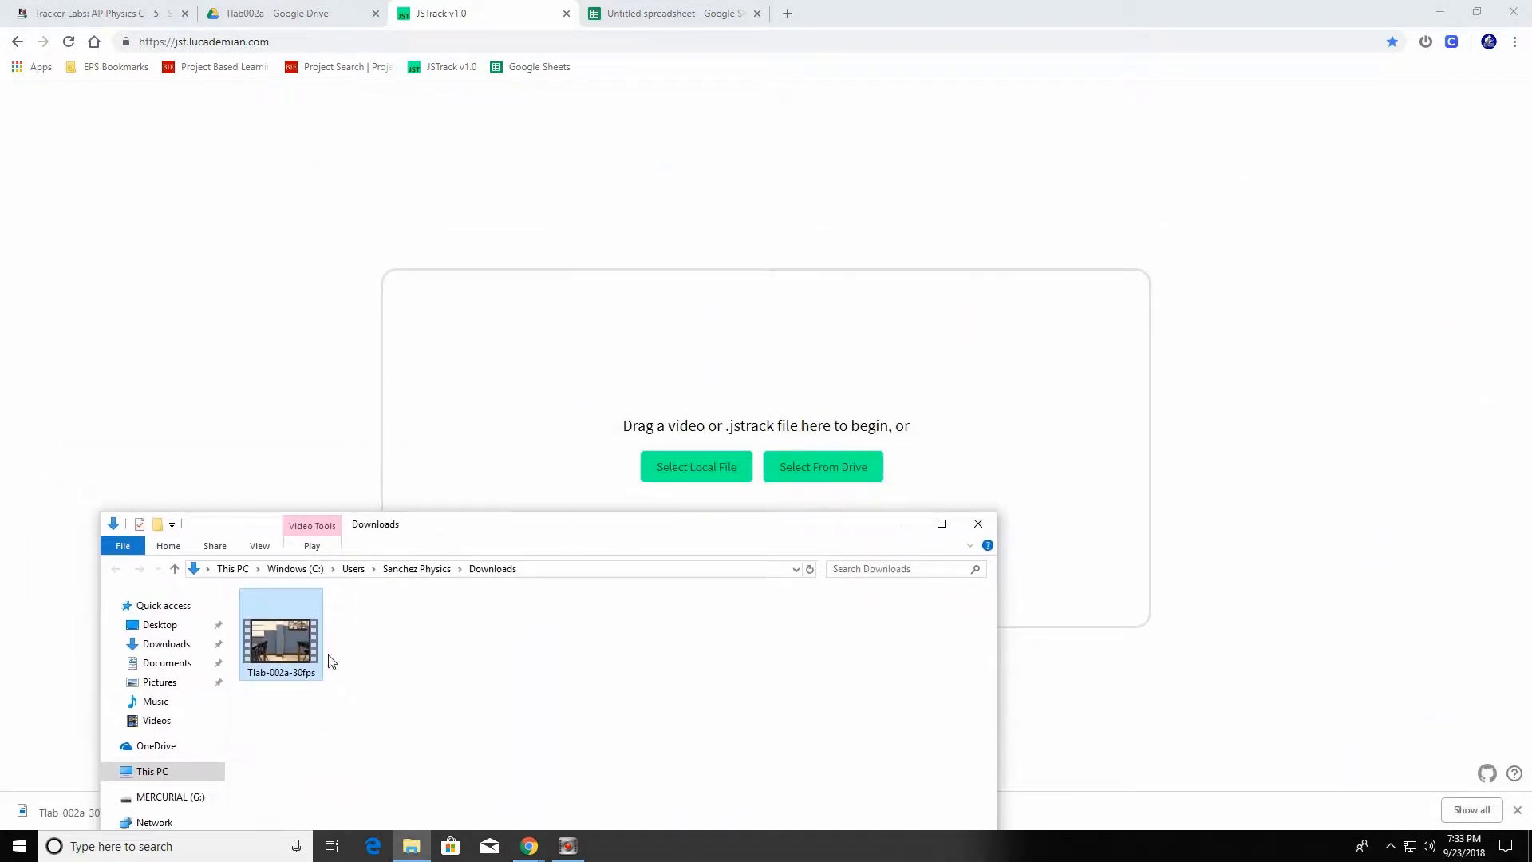
left_click_drag(280, 638, 689, 382)
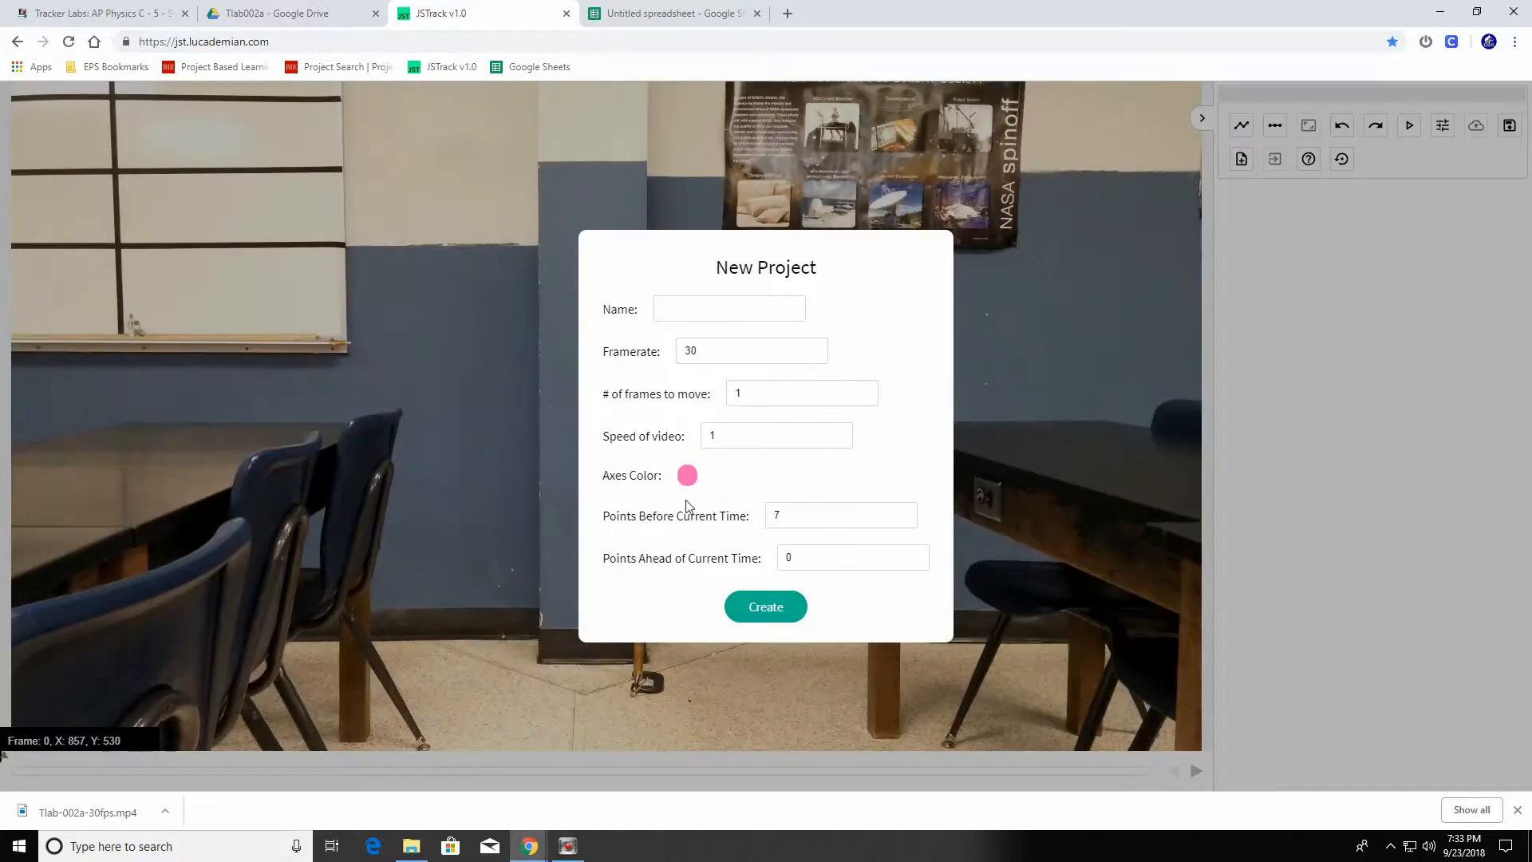
Create the new project, naming it Tlab002a followed by the author's surname, with the default framerate of 30
left_click(686, 310)
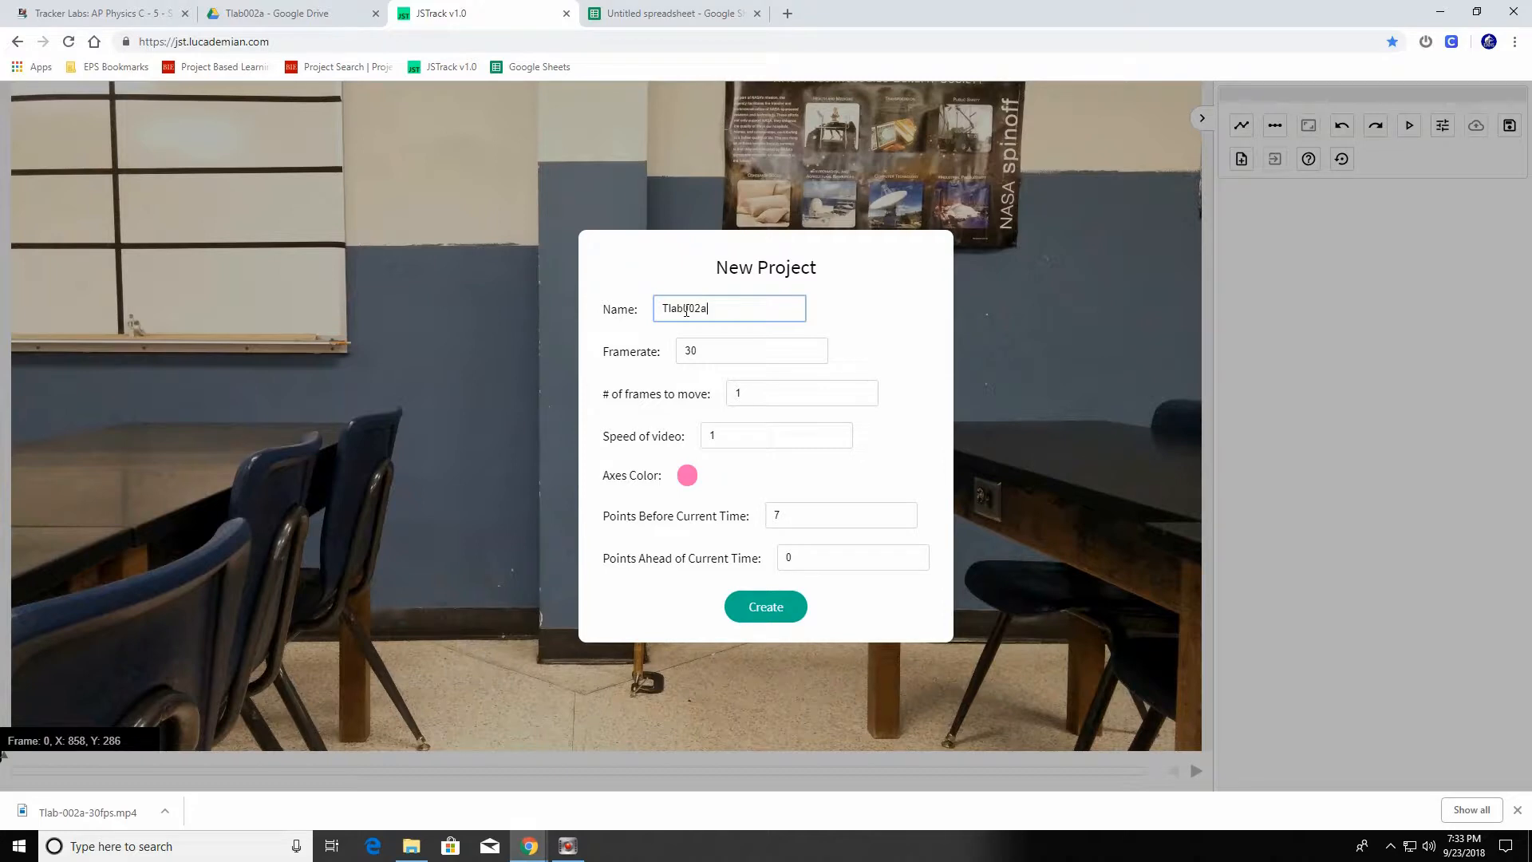
type("Tlab002a - Sanchez")
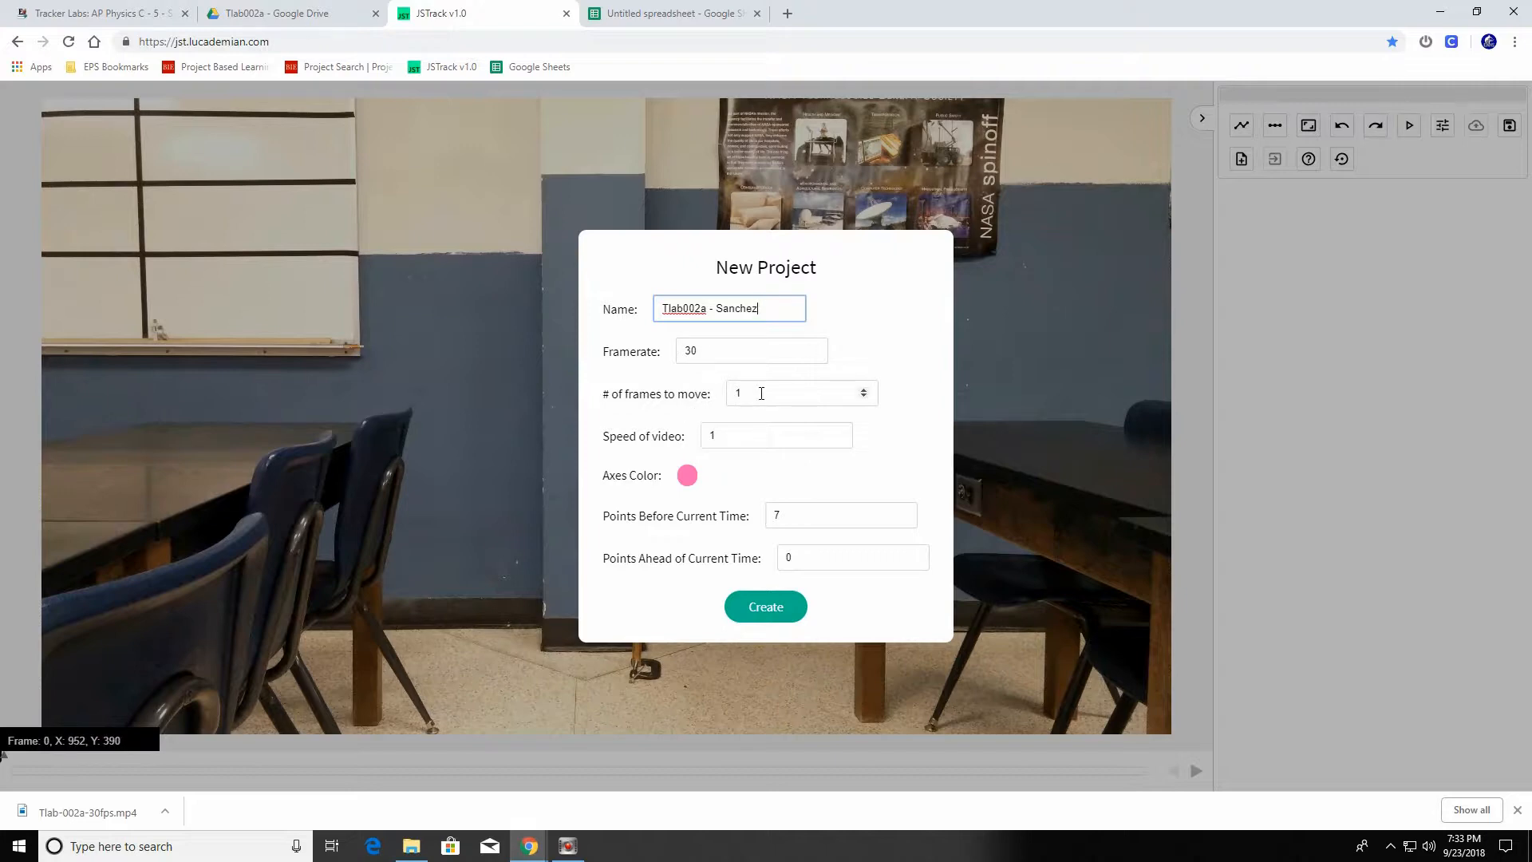
left_click(780, 611)
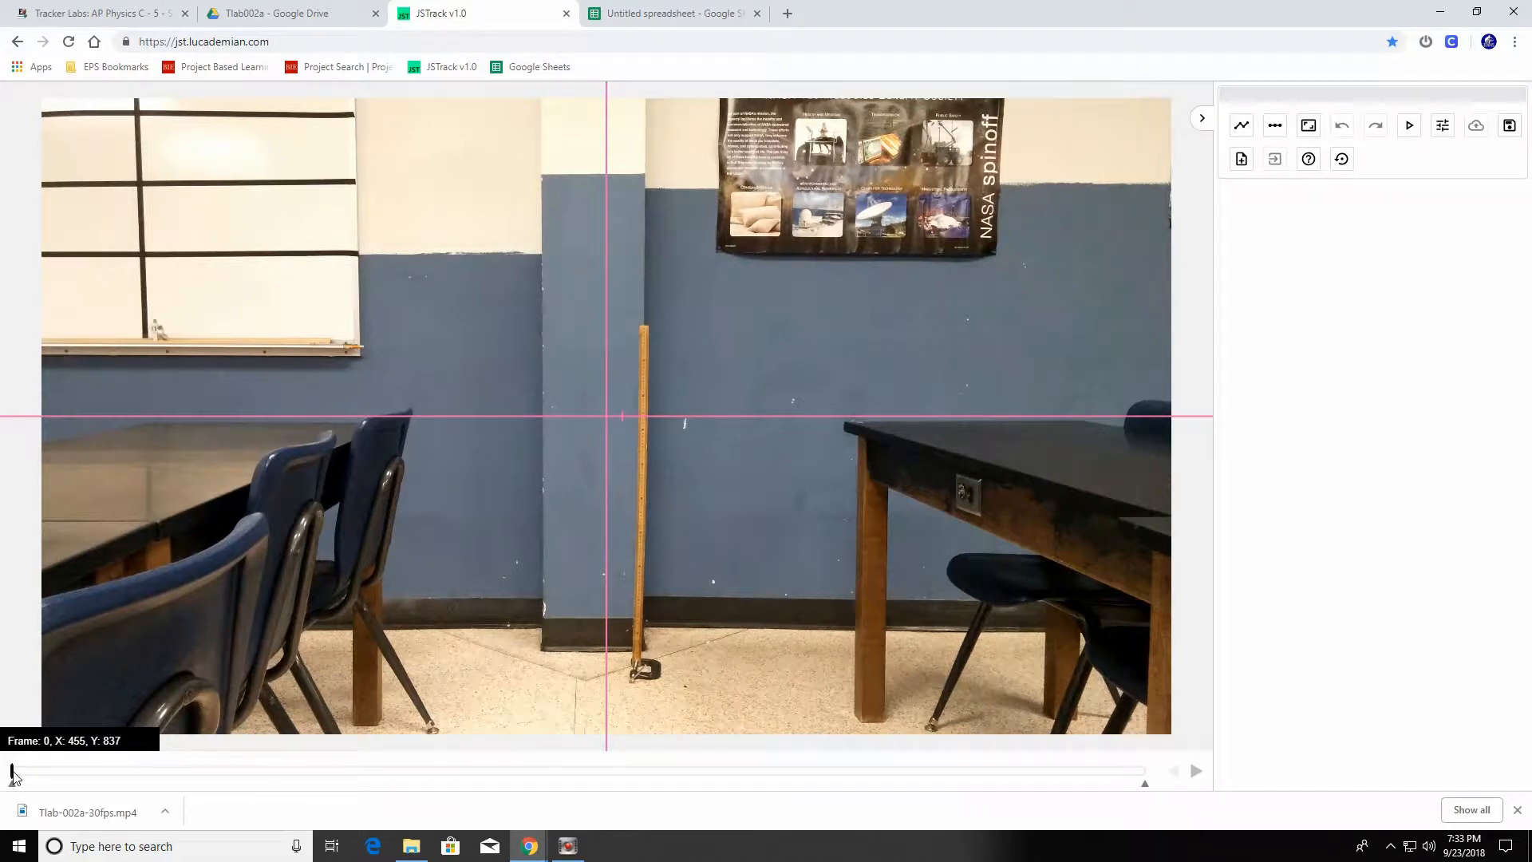
Scrub the video ahead to frame 397, where the person holds out the red ball
left_click_drag(12, 773, 28, 772)
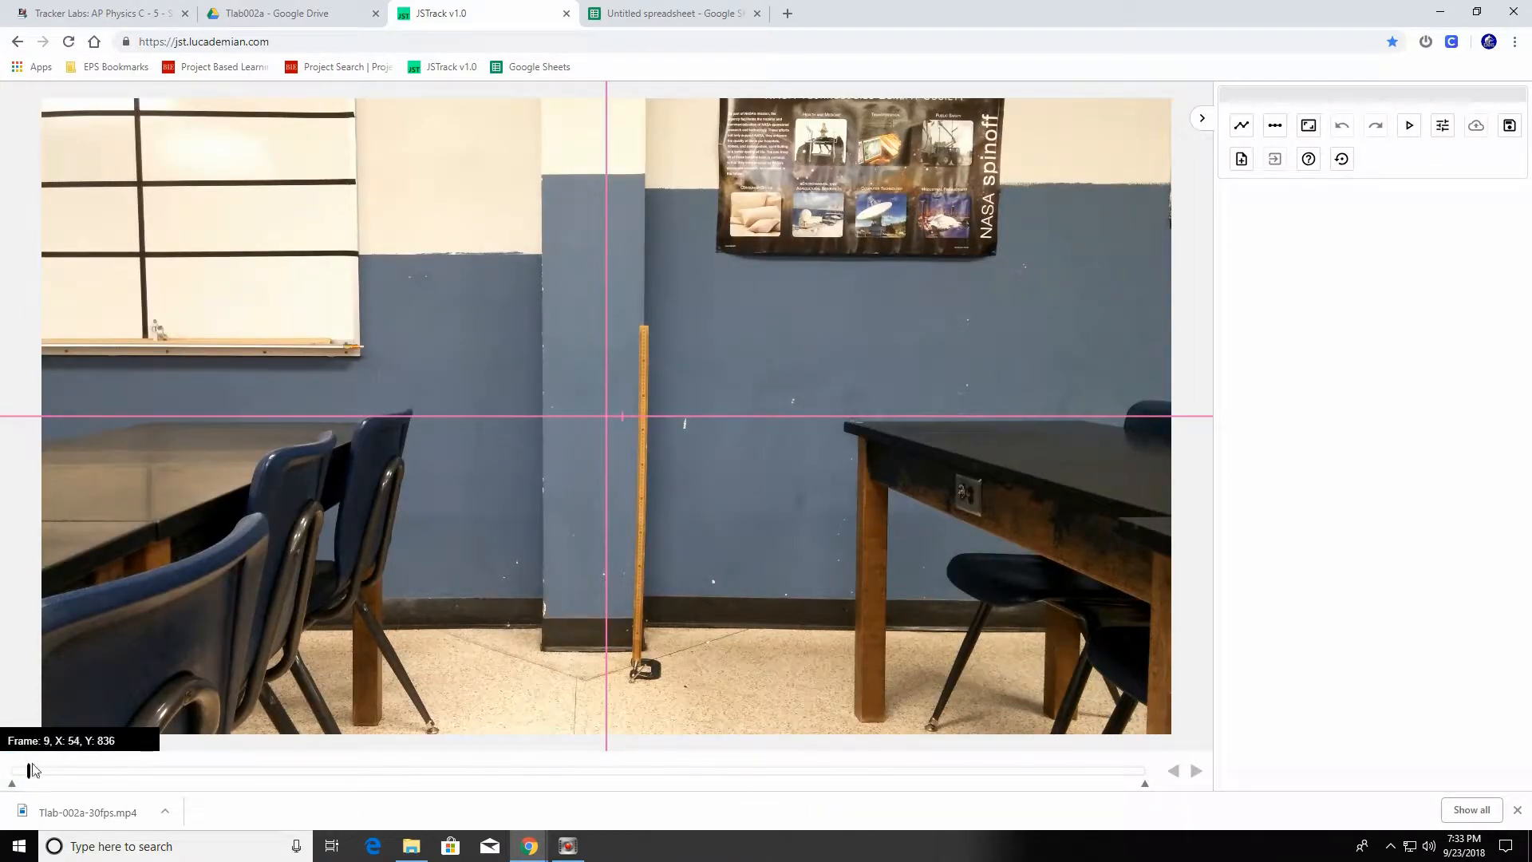
left_click_drag(29, 774, 531, 778)
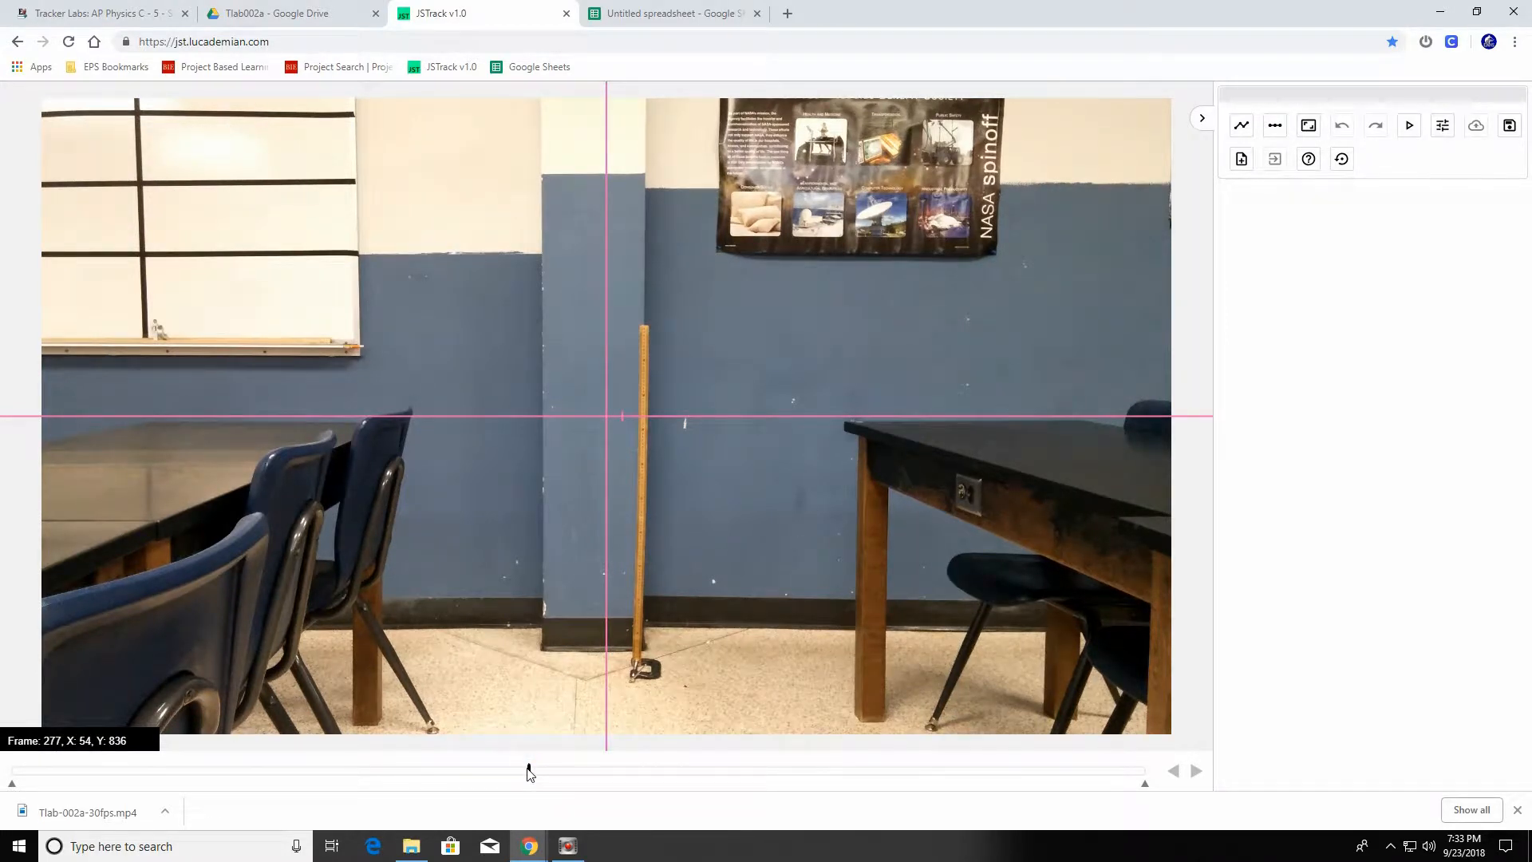
left_click_drag(528, 773, 753, 774)
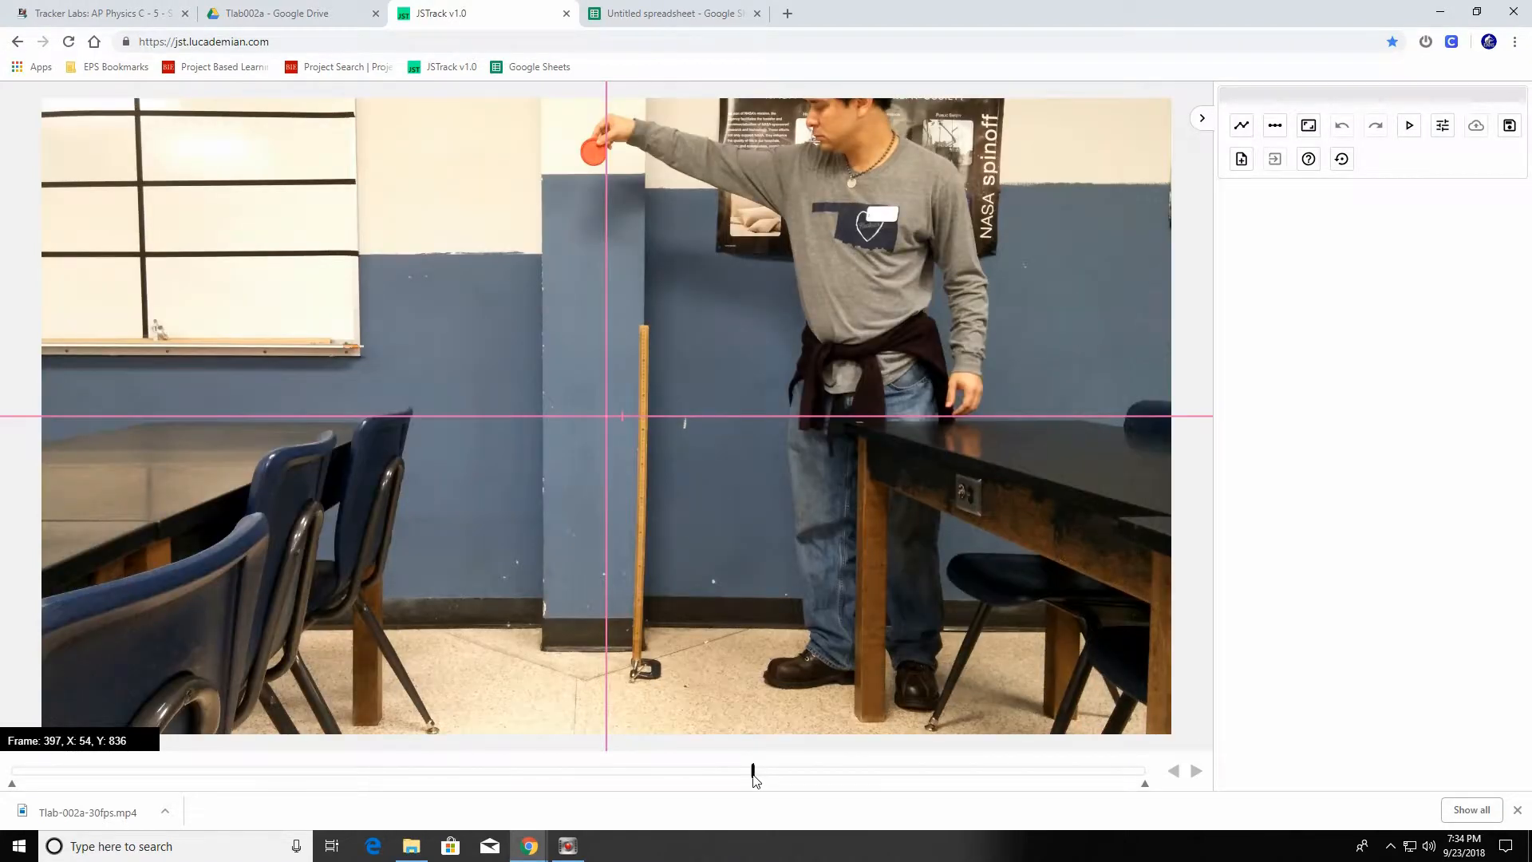
Advance the video one frame at a time to frame 417 to look for the ball's release
left_click(1197, 772)
left_click(1196, 771)
left_click(1197, 771)
left_click(1197, 772)
left_click(1197, 771)
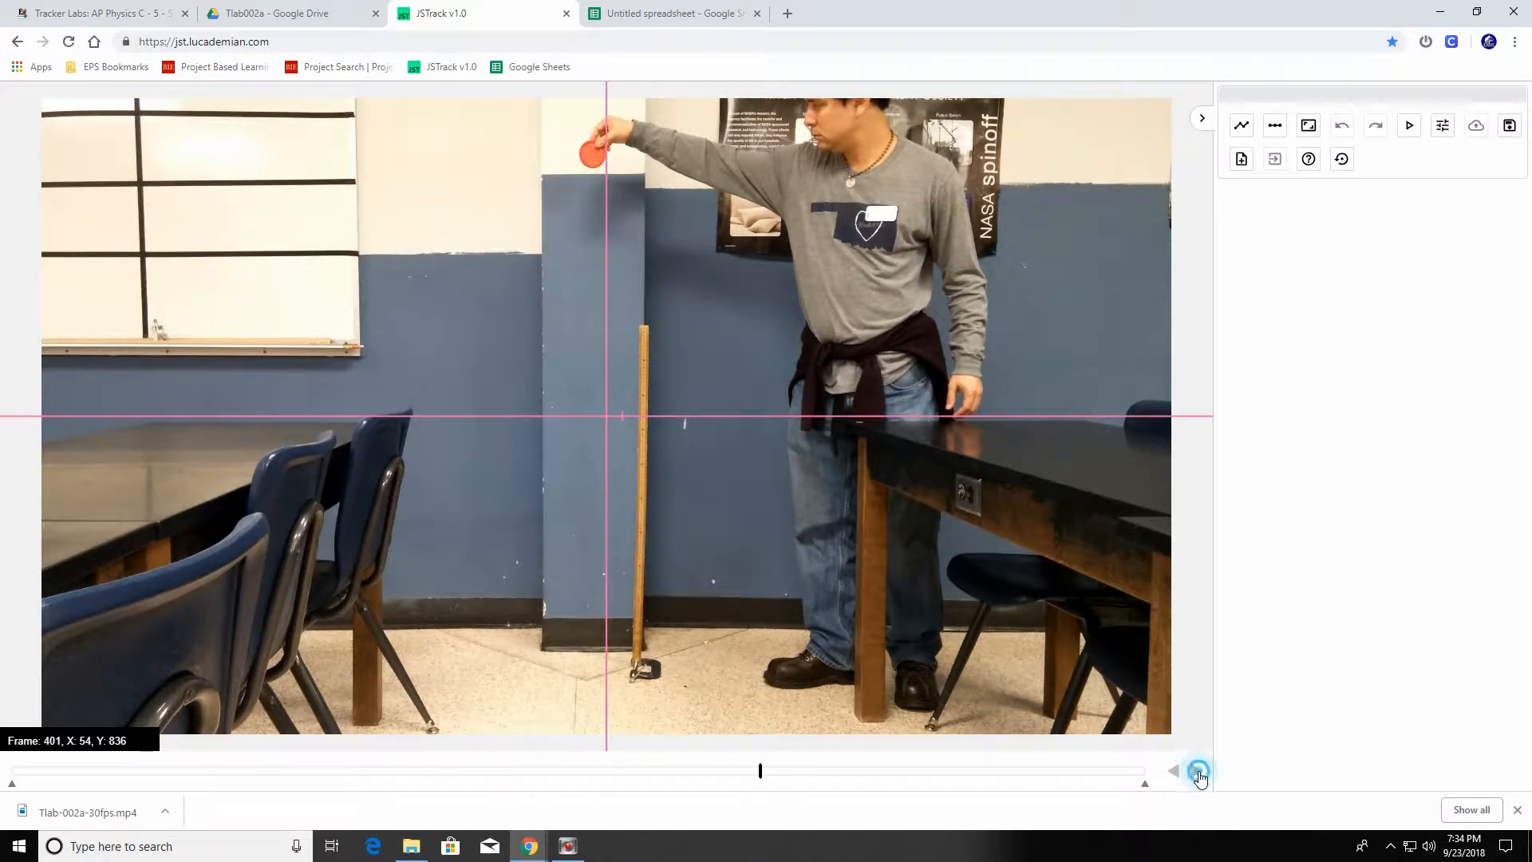
left_click(1197, 771)
left_click(1196, 772)
left_click(1196, 771)
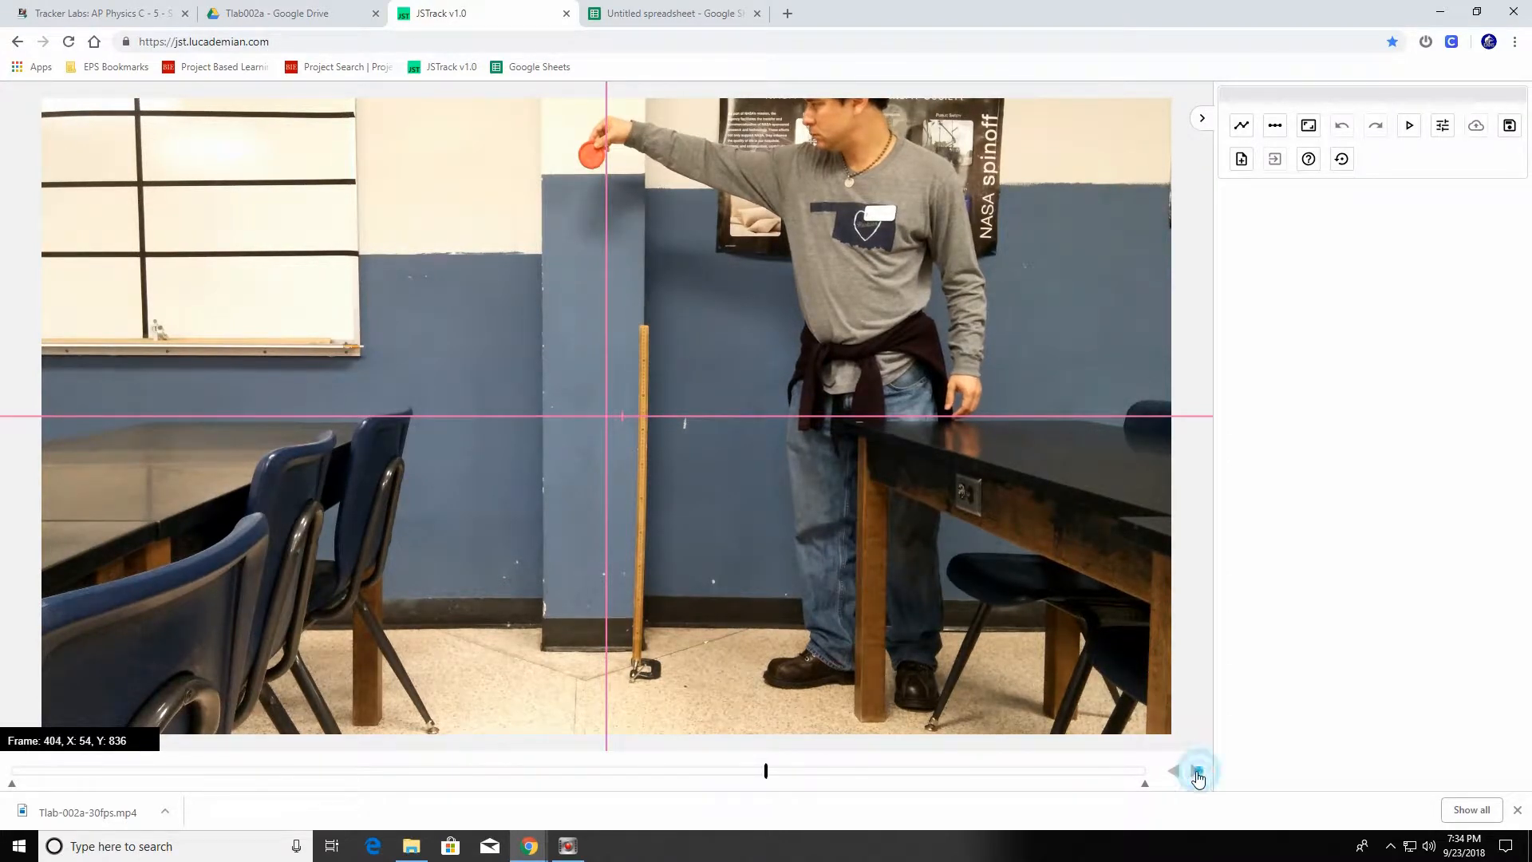
left_click(1196, 772)
left_click(1196, 771)
left_click(1196, 772)
left_click(1196, 772)
left_click(1196, 772)
left_click(1195, 771)
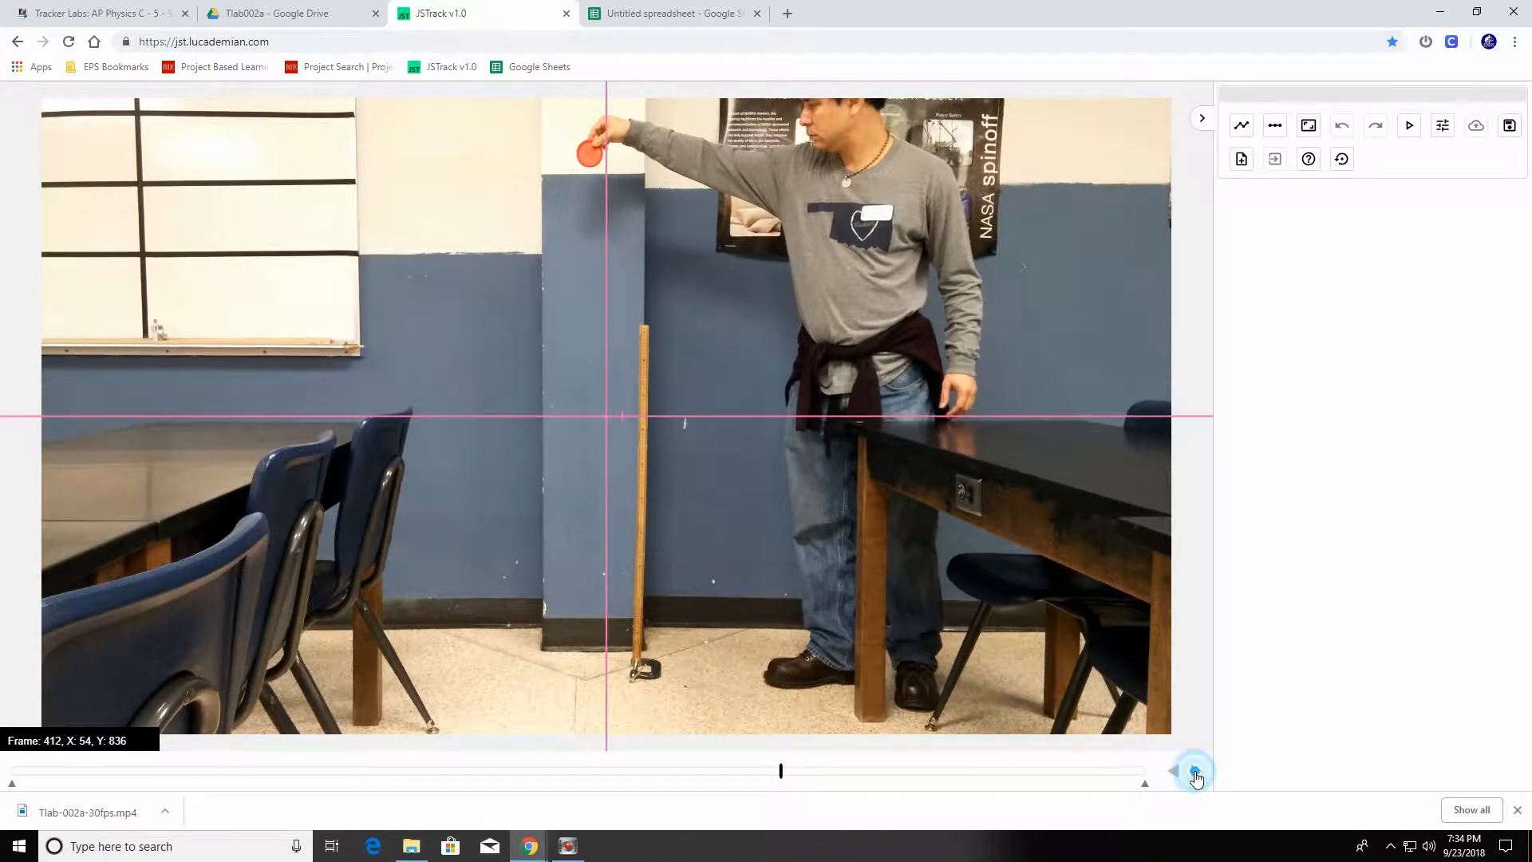
left_click(1196, 772)
left_click(1195, 772)
left_click(1196, 772)
left_click(1195, 771)
left_click(1196, 771)
left_click(1196, 772)
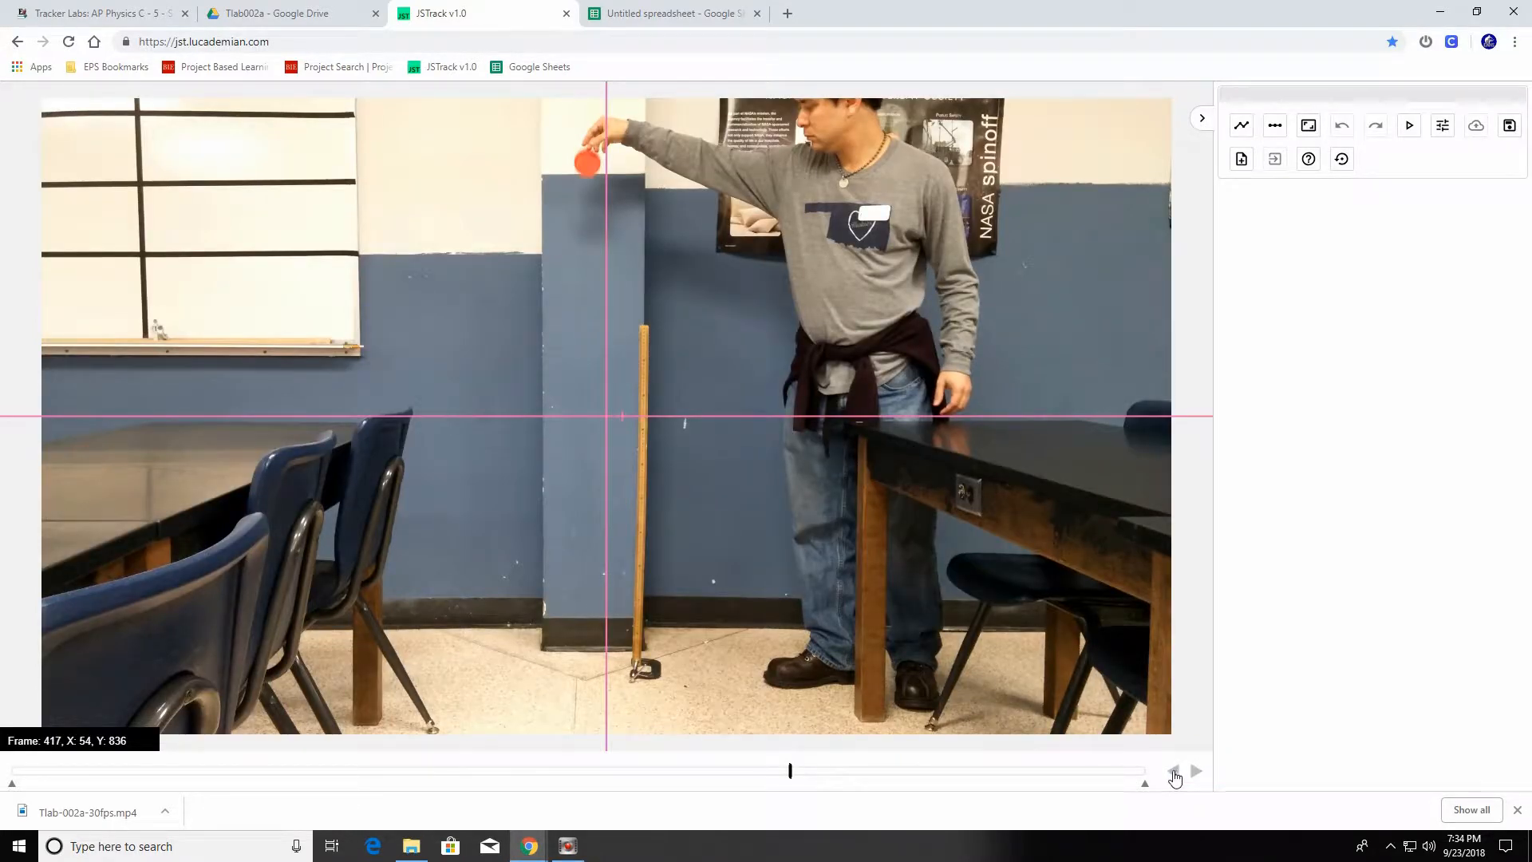
Step back and forth between frames 412 and 418 to examine exactly when the ball leaves the hand
left_click(1174, 772)
left_click(1174, 771)
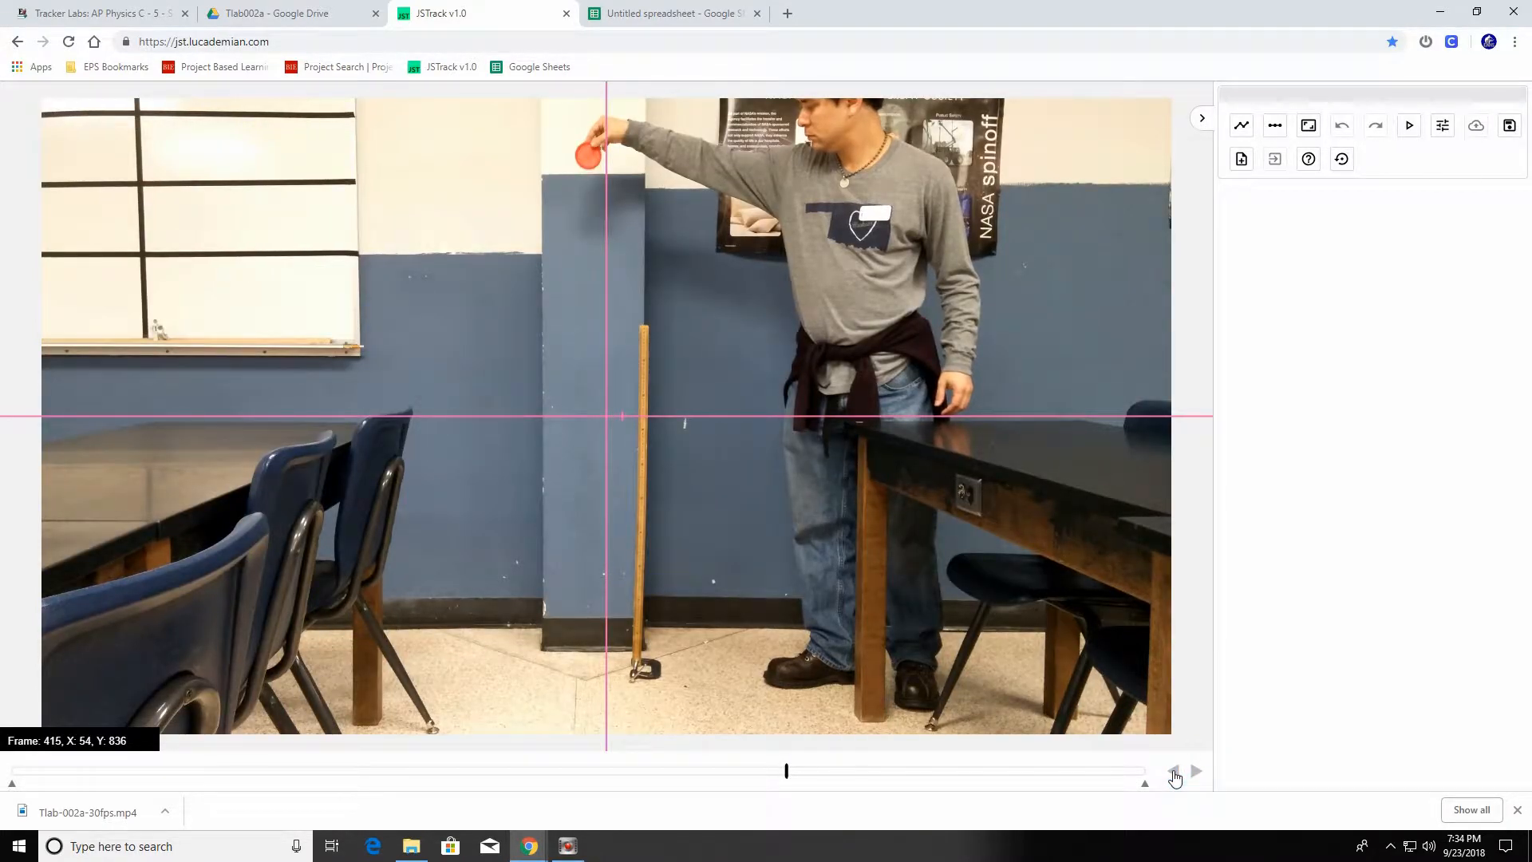
left_click(1174, 771)
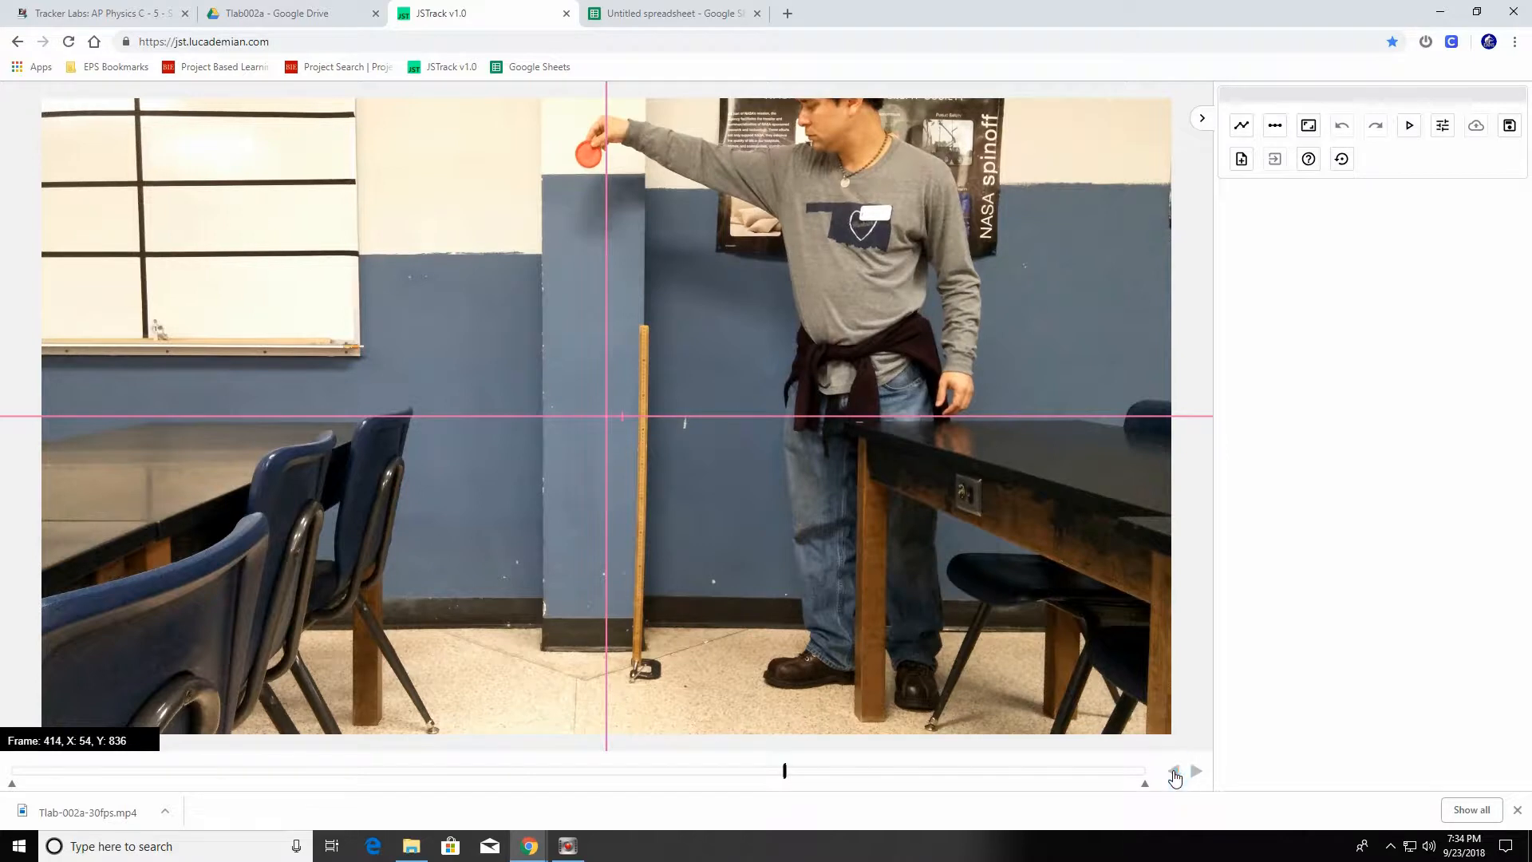
left_click(1174, 772)
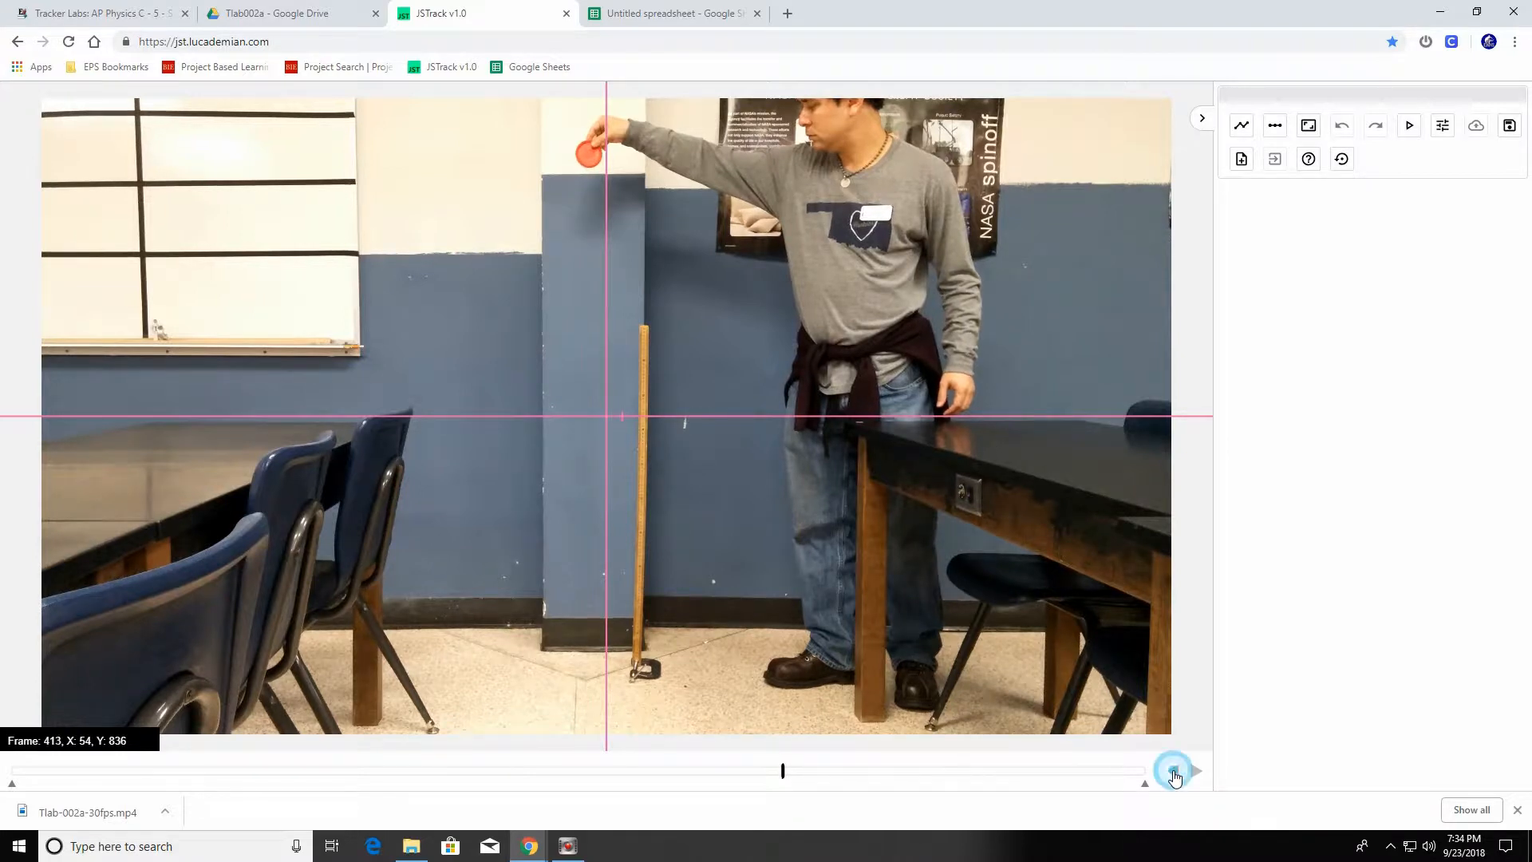
left_click(1173, 771)
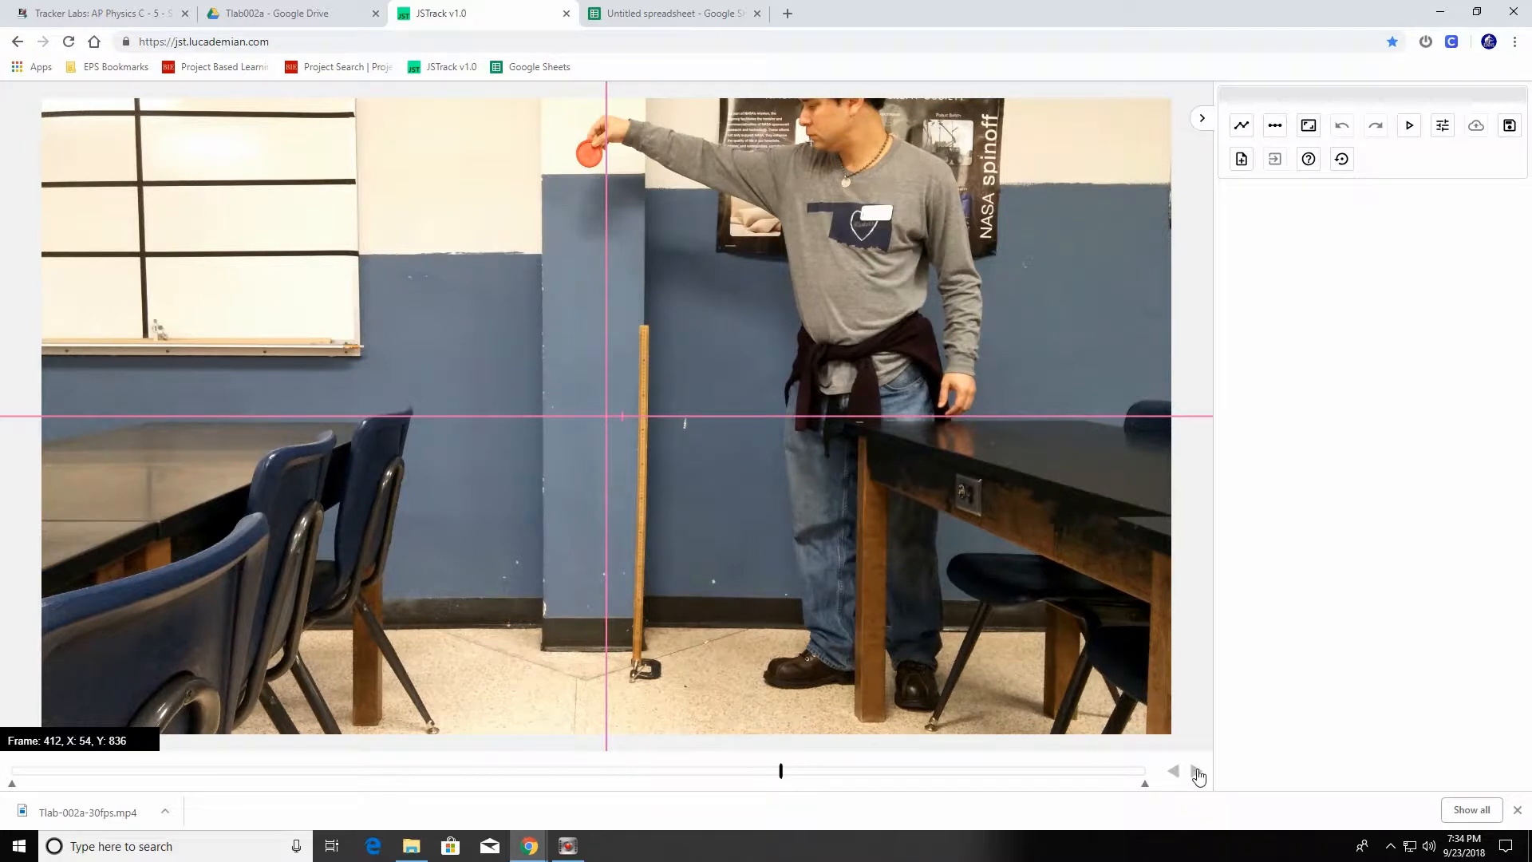
left_click(1196, 772)
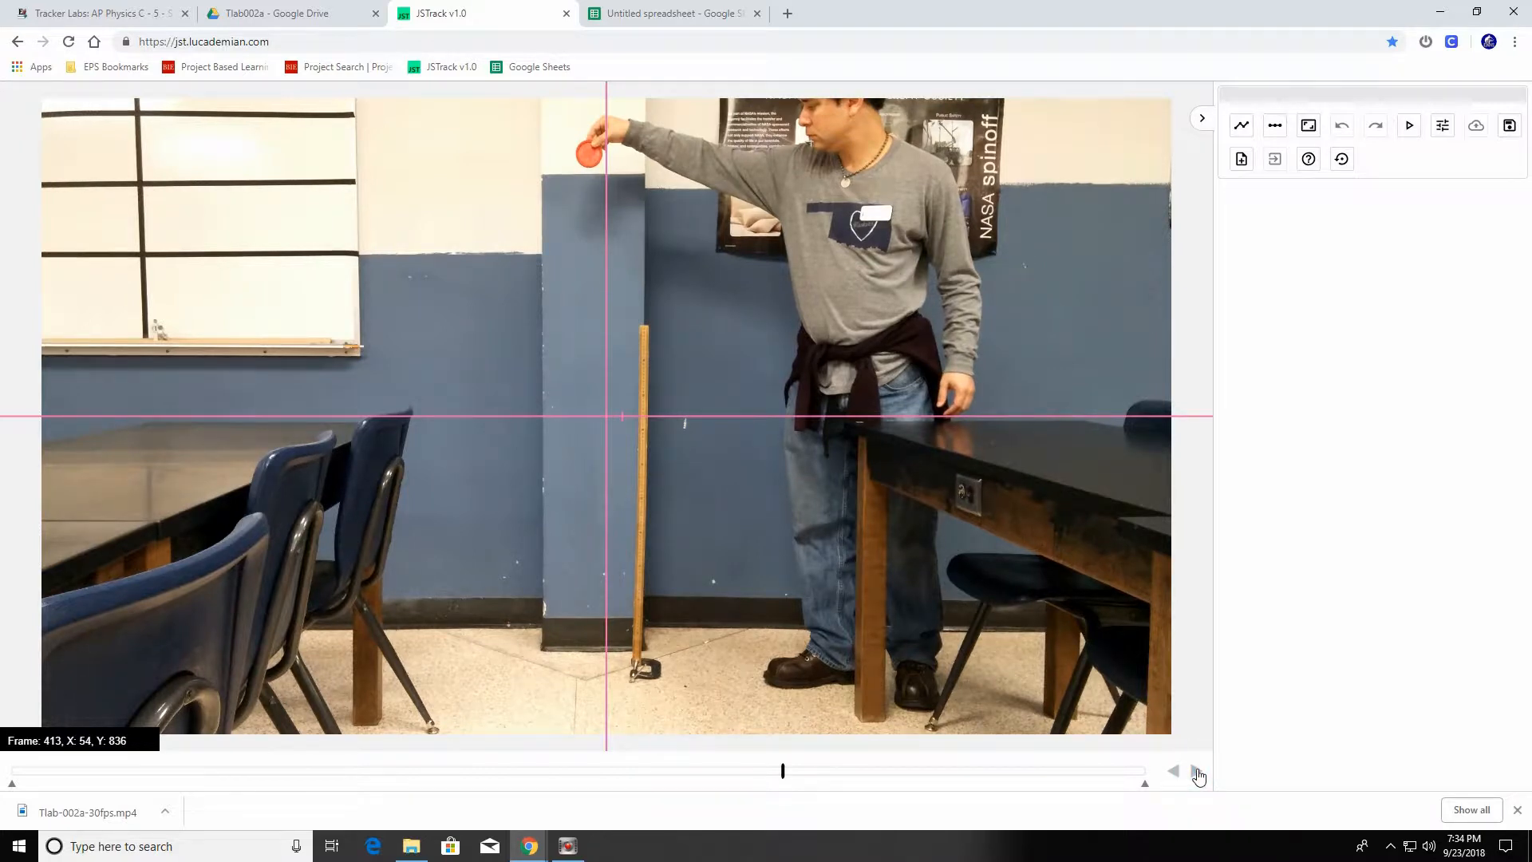
left_click(1197, 772)
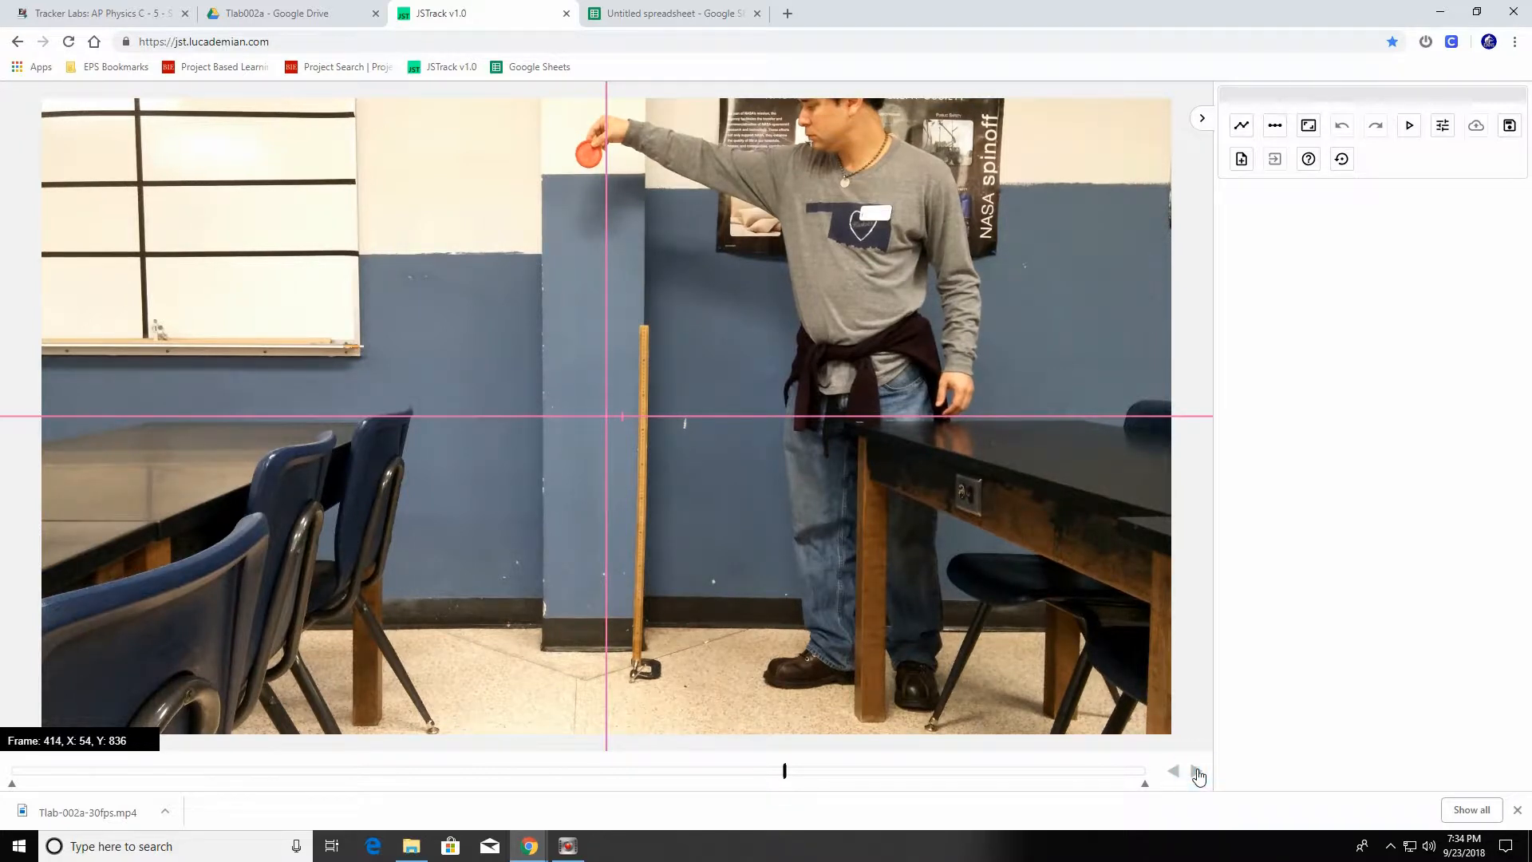
left_click(1196, 773)
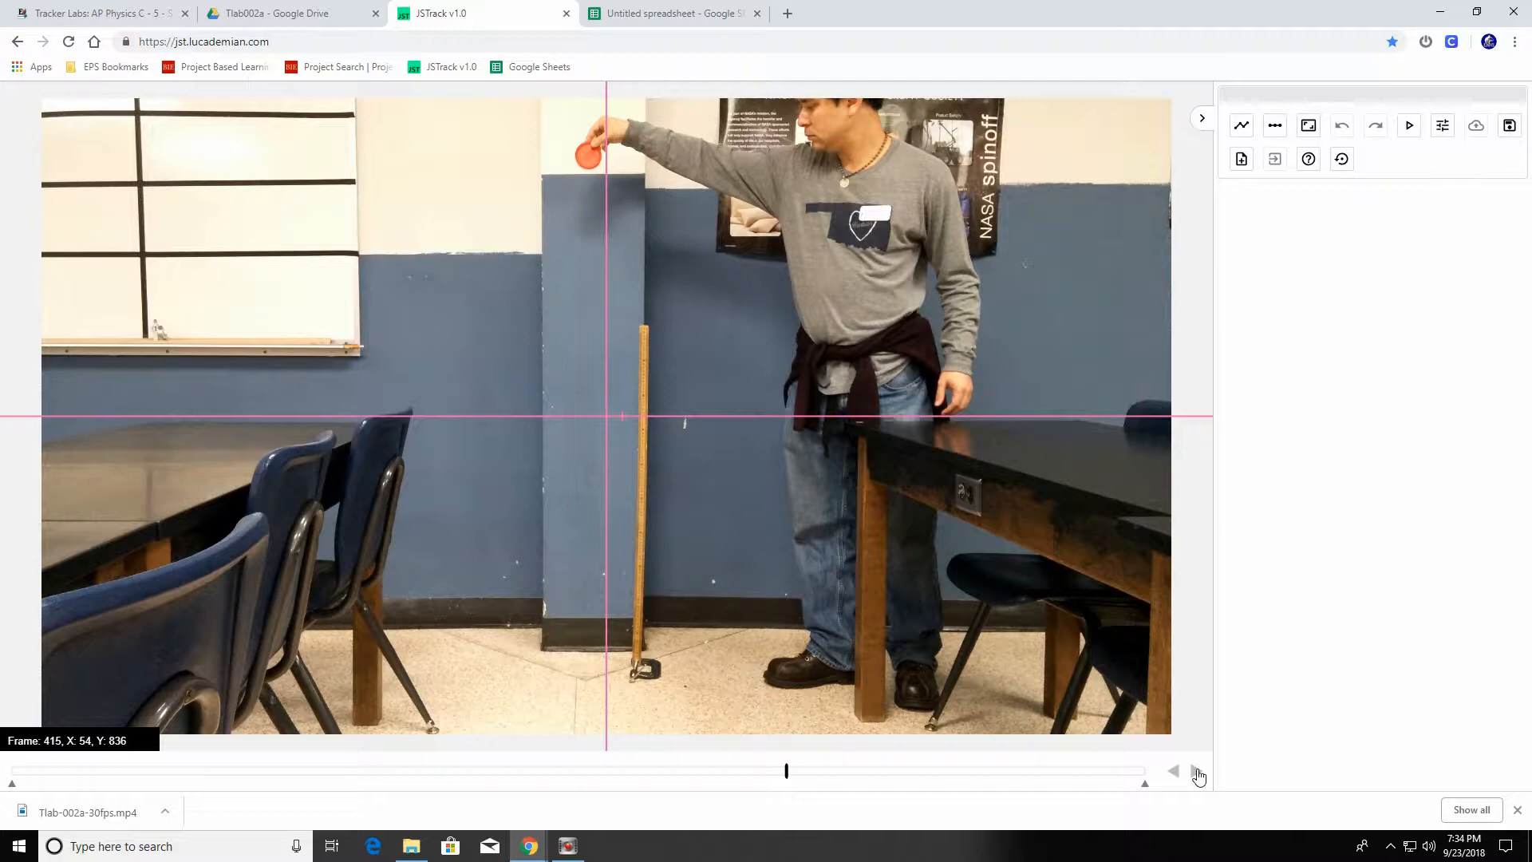
left_click(1176, 772)
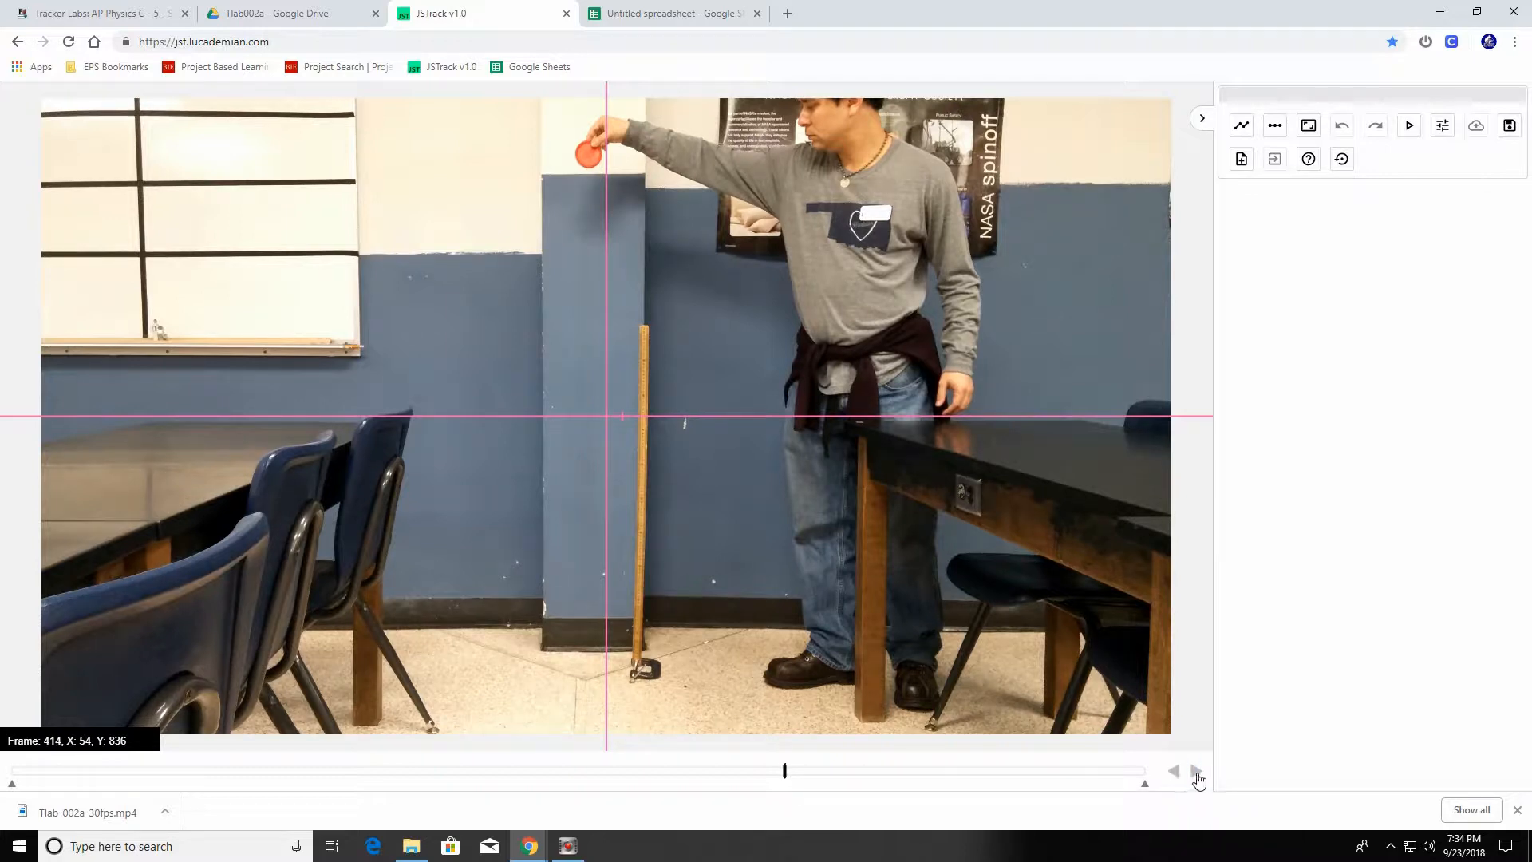
left_click(1197, 773)
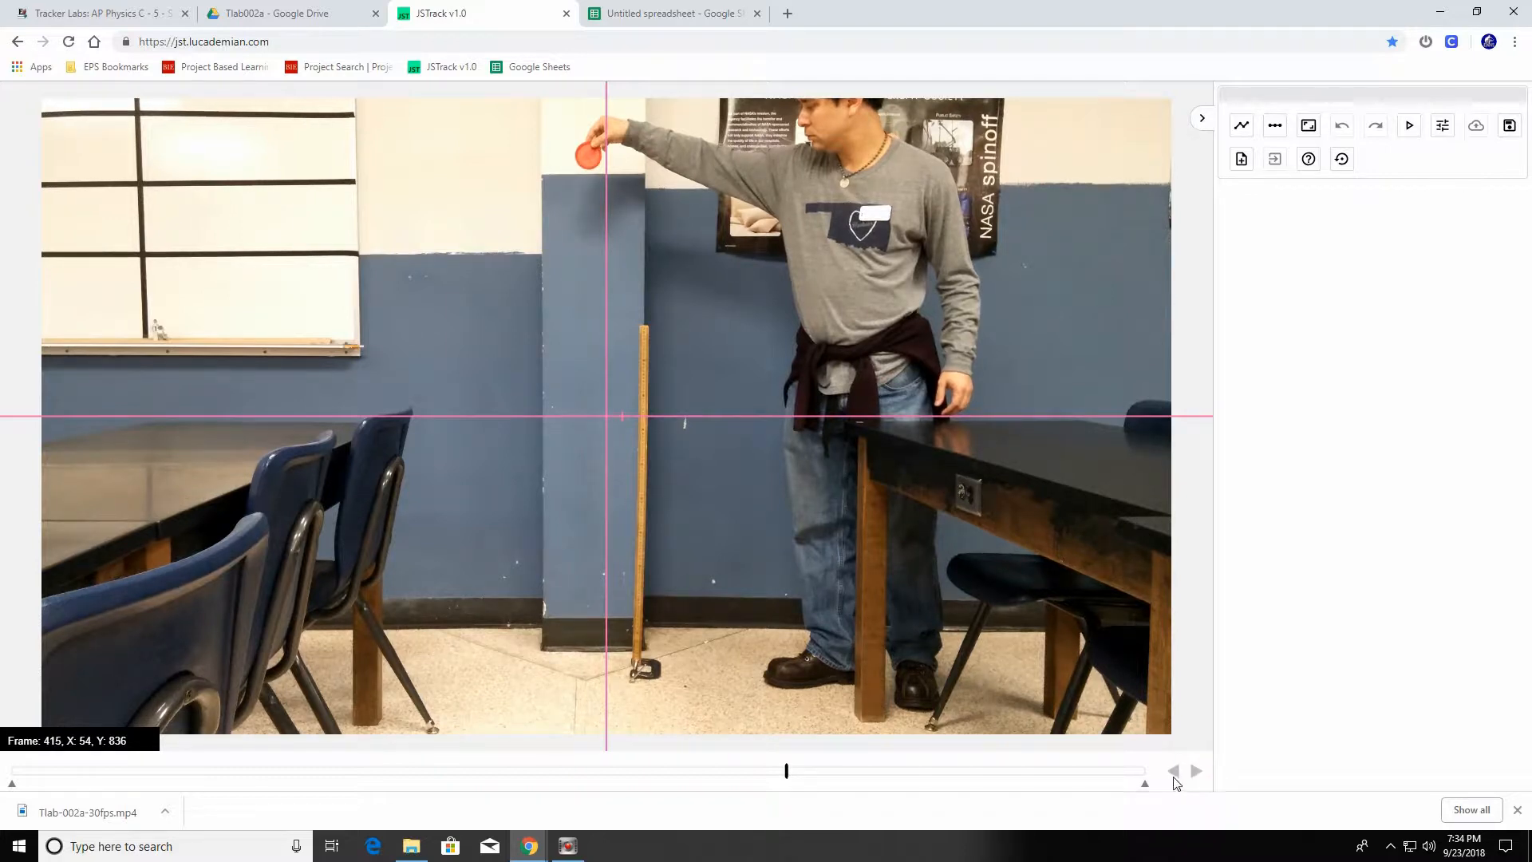
left_click(1176, 772)
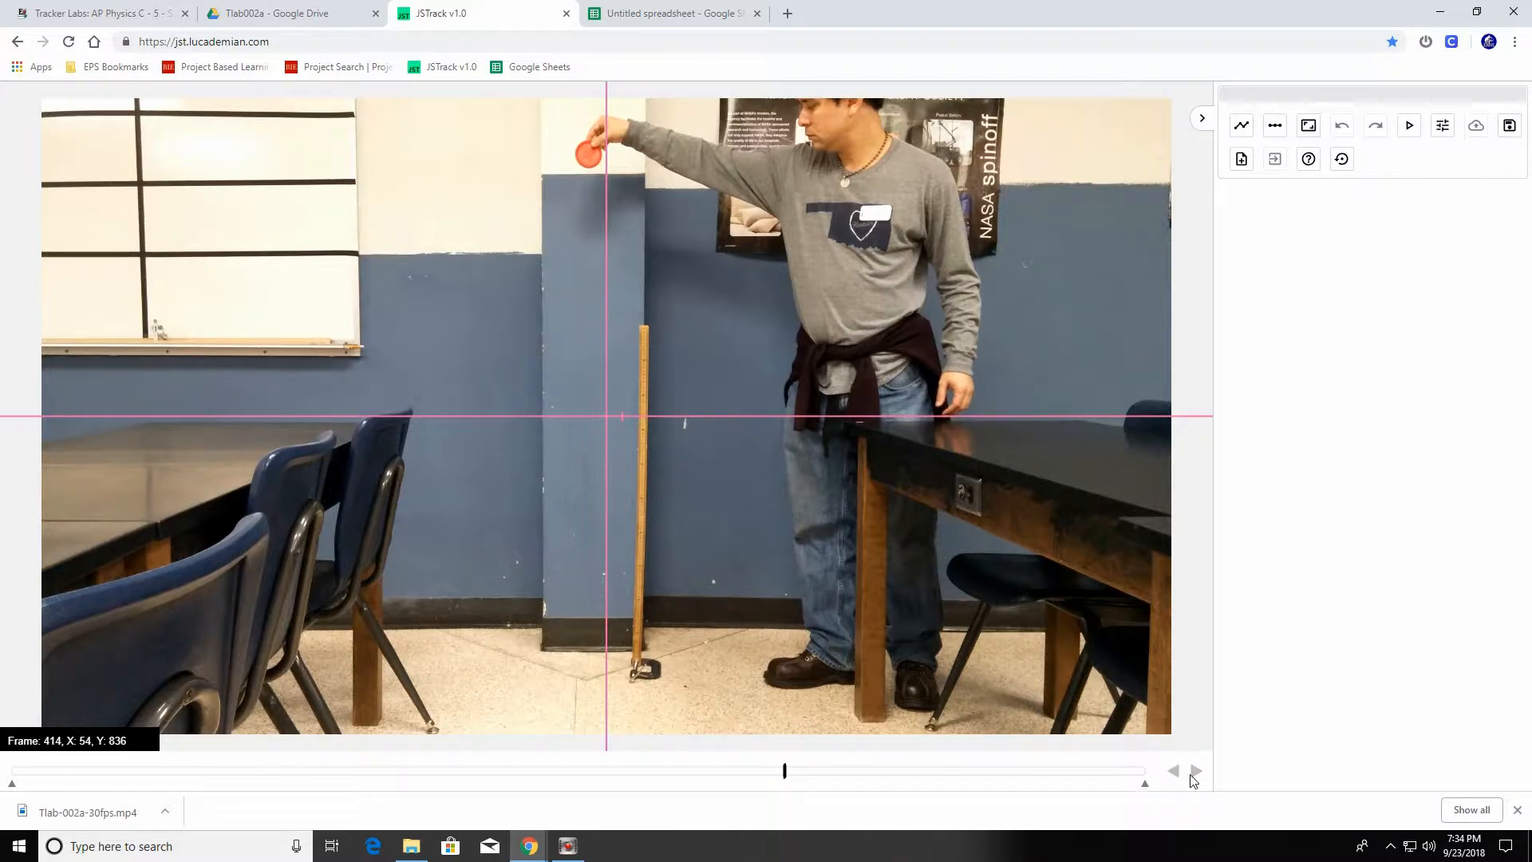
left_click(1197, 772)
left_click(1197, 773)
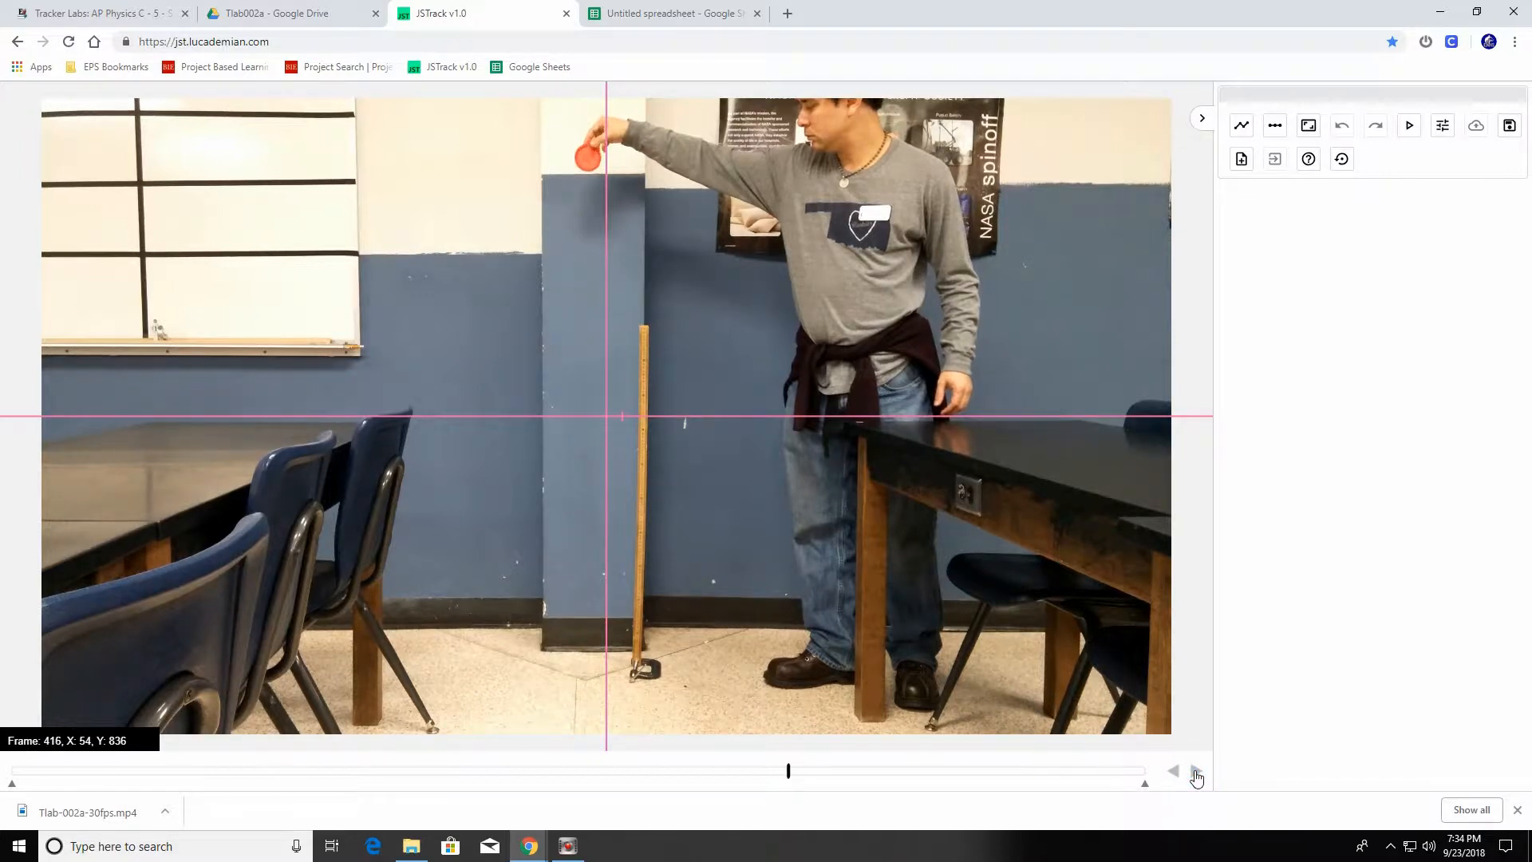
left_click(1196, 772)
left_click(1196, 773)
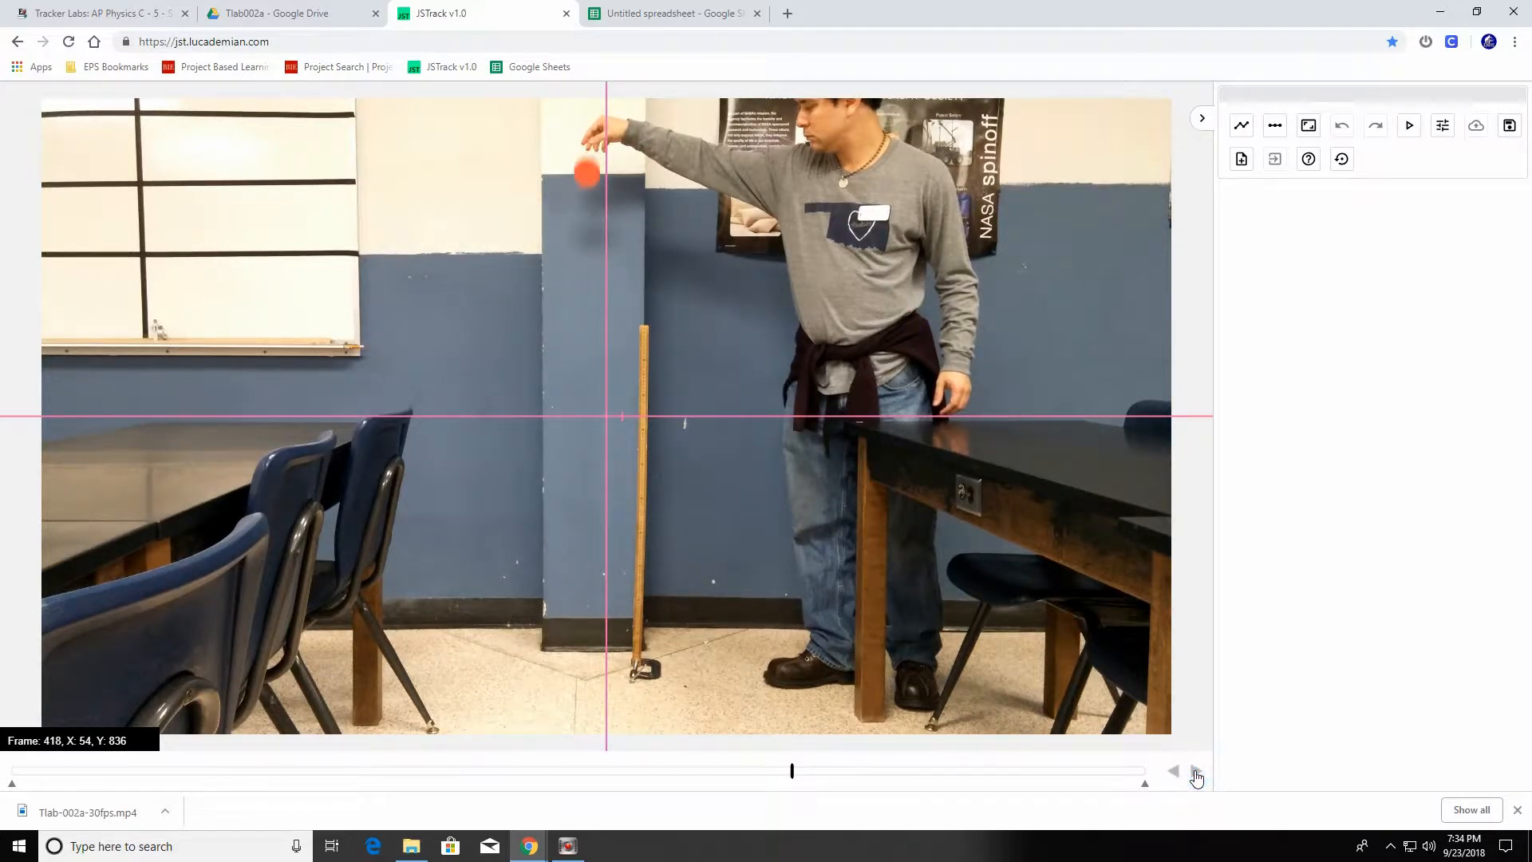
Go back to frame 414 and set the video clip's start marker there
left_click(1176, 771)
left_click(1176, 771)
left_click(1176, 773)
left_click(1176, 772)
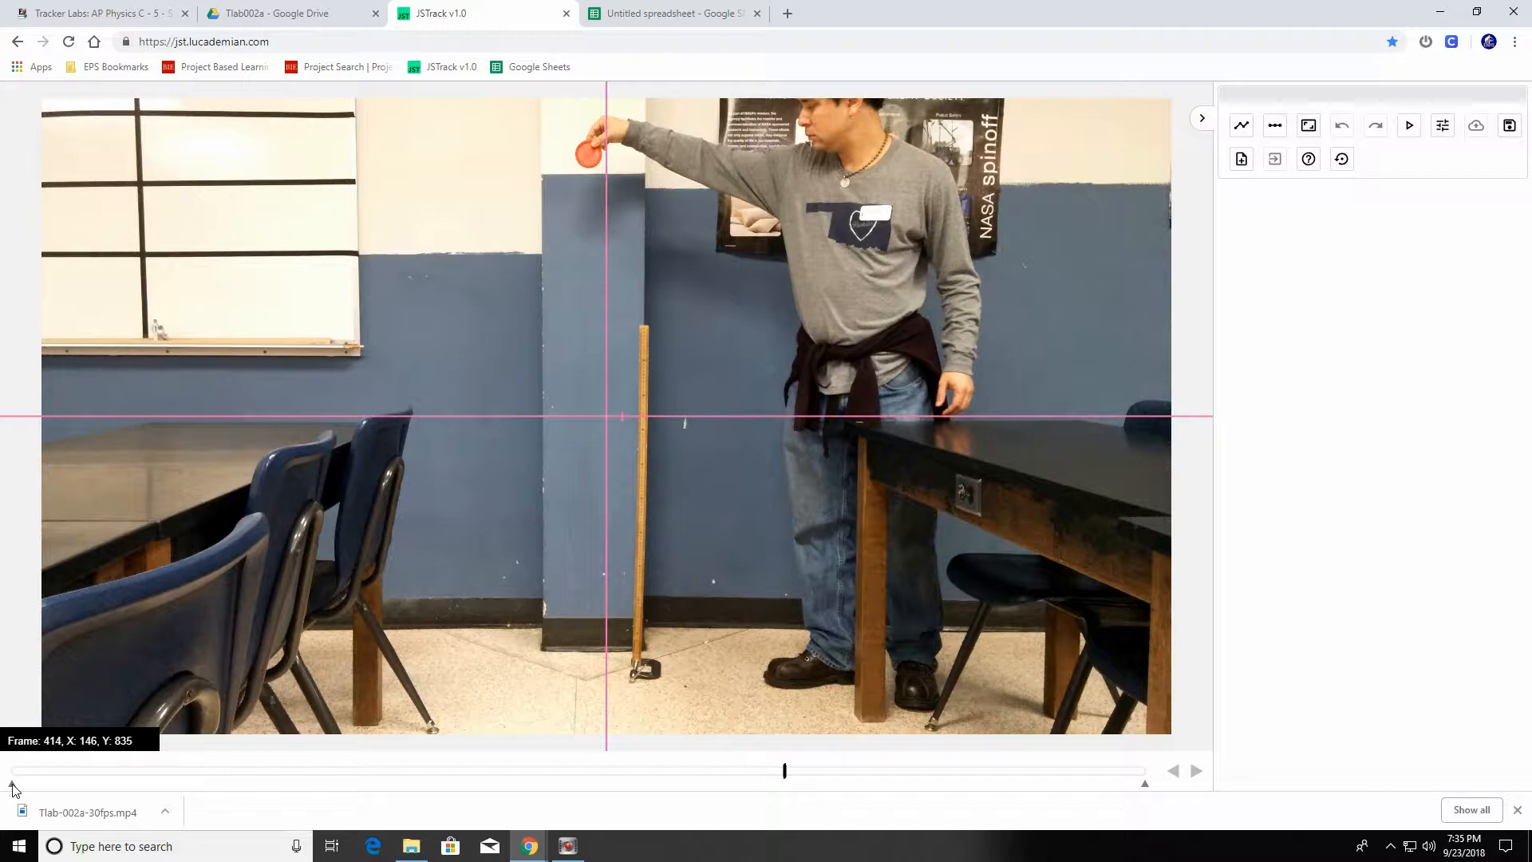
left_click_drag(96, 795, 787, 794)
Advance one frame at a time from frame 414 to 432 to examine the fall and find where the ball reaches the floor
left_click(1198, 780)
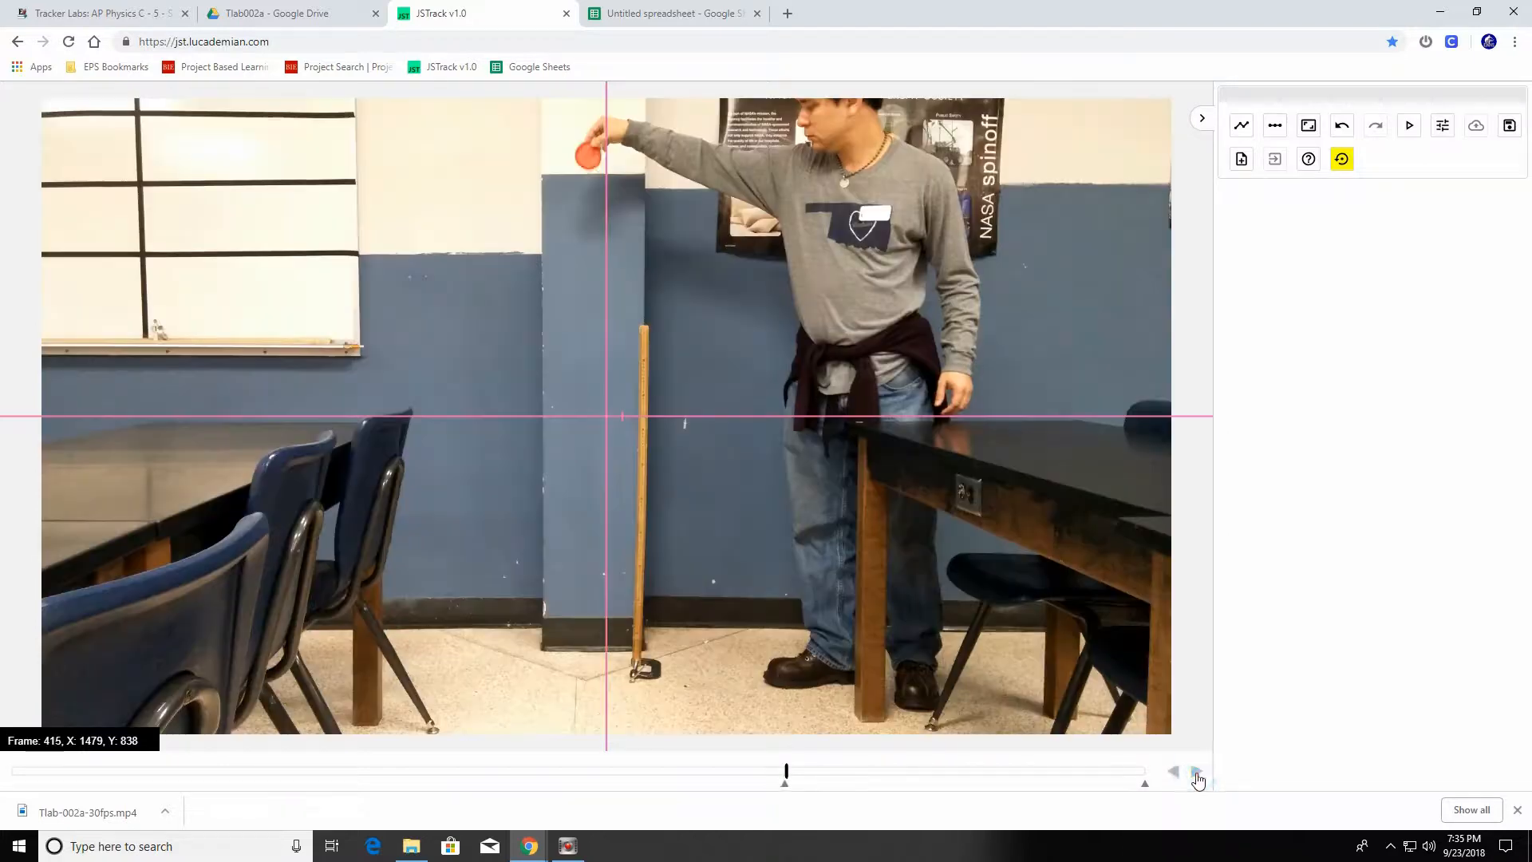
left_click(1197, 780)
left_click(1198, 780)
left_click(1198, 780)
left_click(1197, 780)
left_click(1197, 780)
left_click(1197, 780)
left_click(1197, 780)
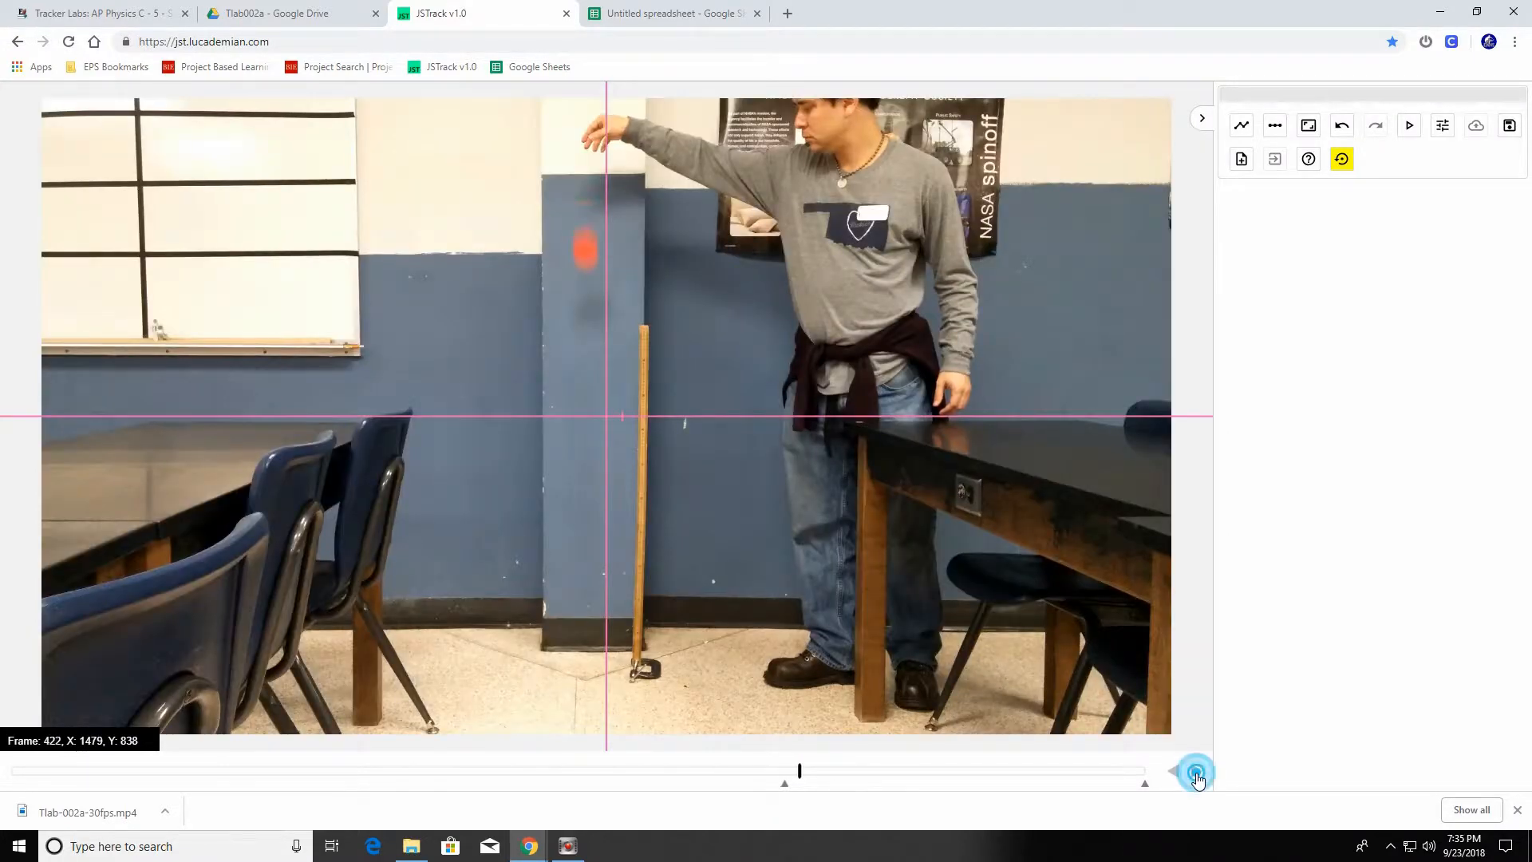
left_click(1197, 781)
left_click(1197, 780)
left_click(1198, 780)
left_click(1198, 780)
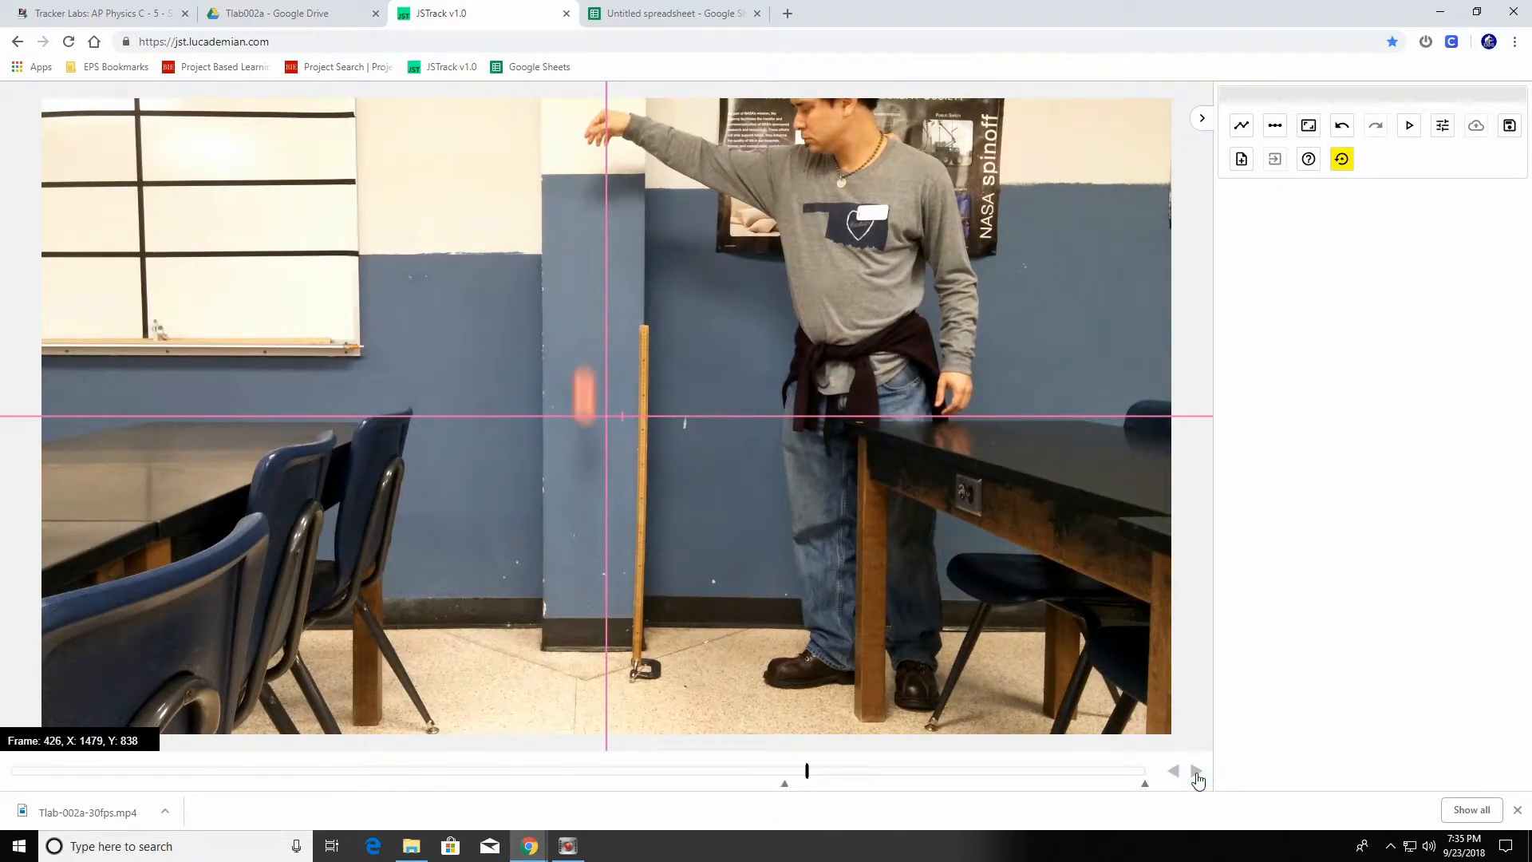
left_click(1198, 781)
left_click(1198, 780)
left_click(1197, 780)
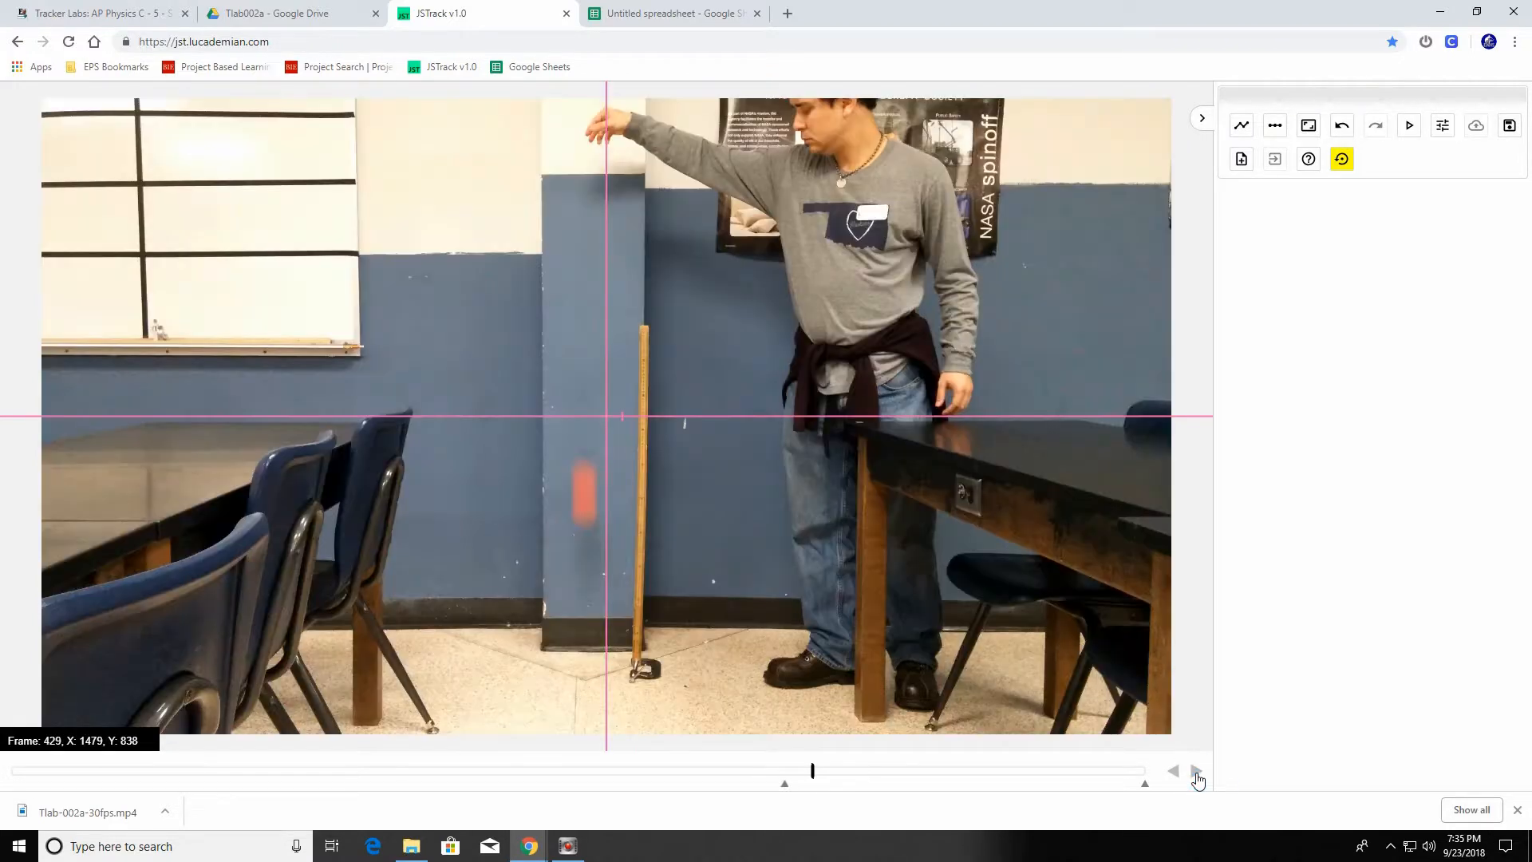
left_click(1197, 780)
left_click(1198, 780)
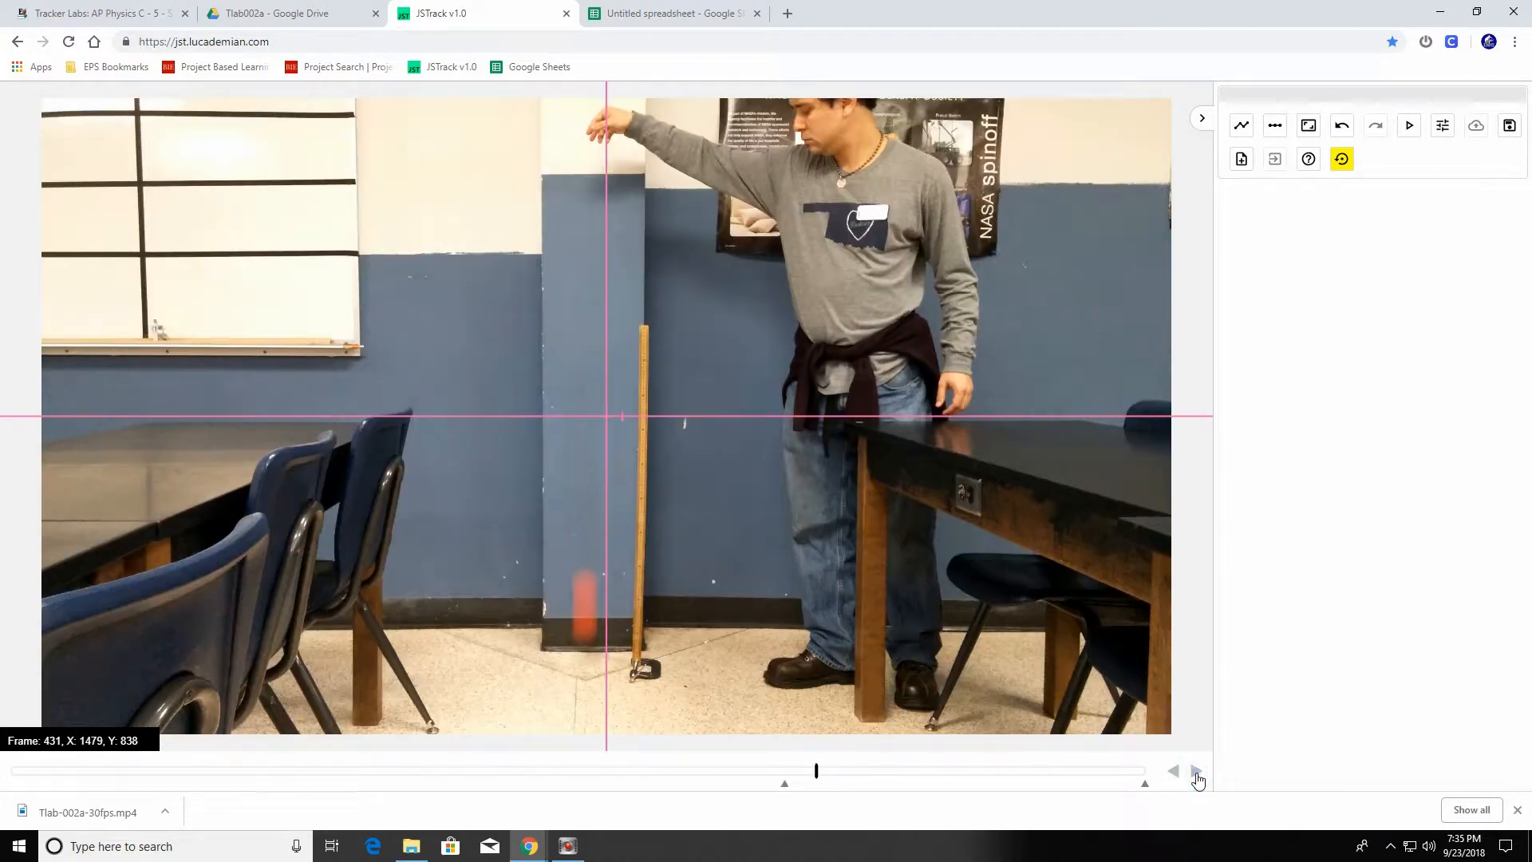
left_click(1198, 780)
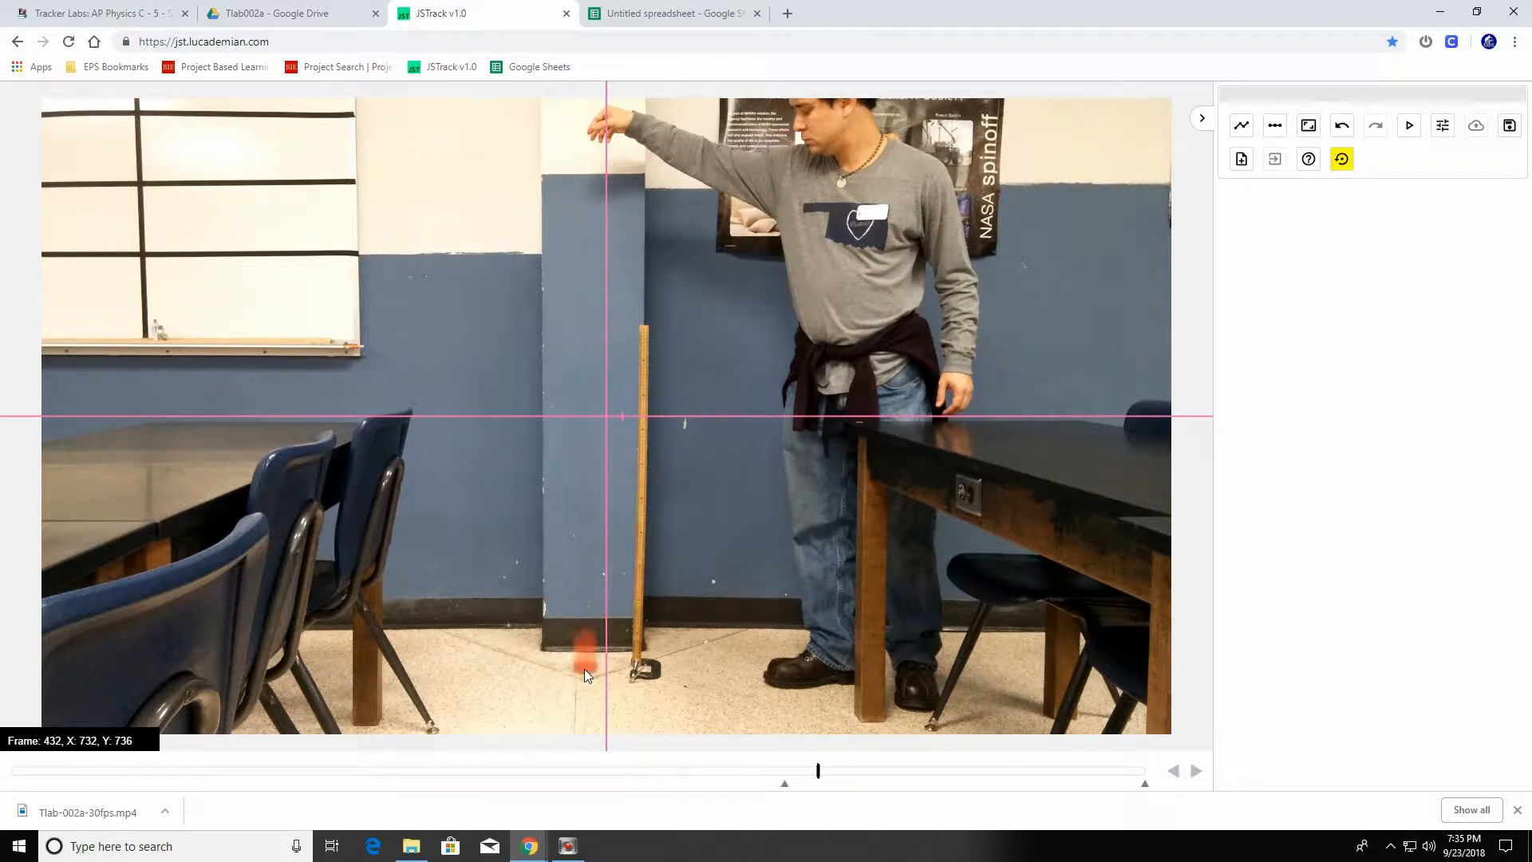
Set the clip's end marker at frame 431 and return to the start frame, 414
left_click(1175, 772)
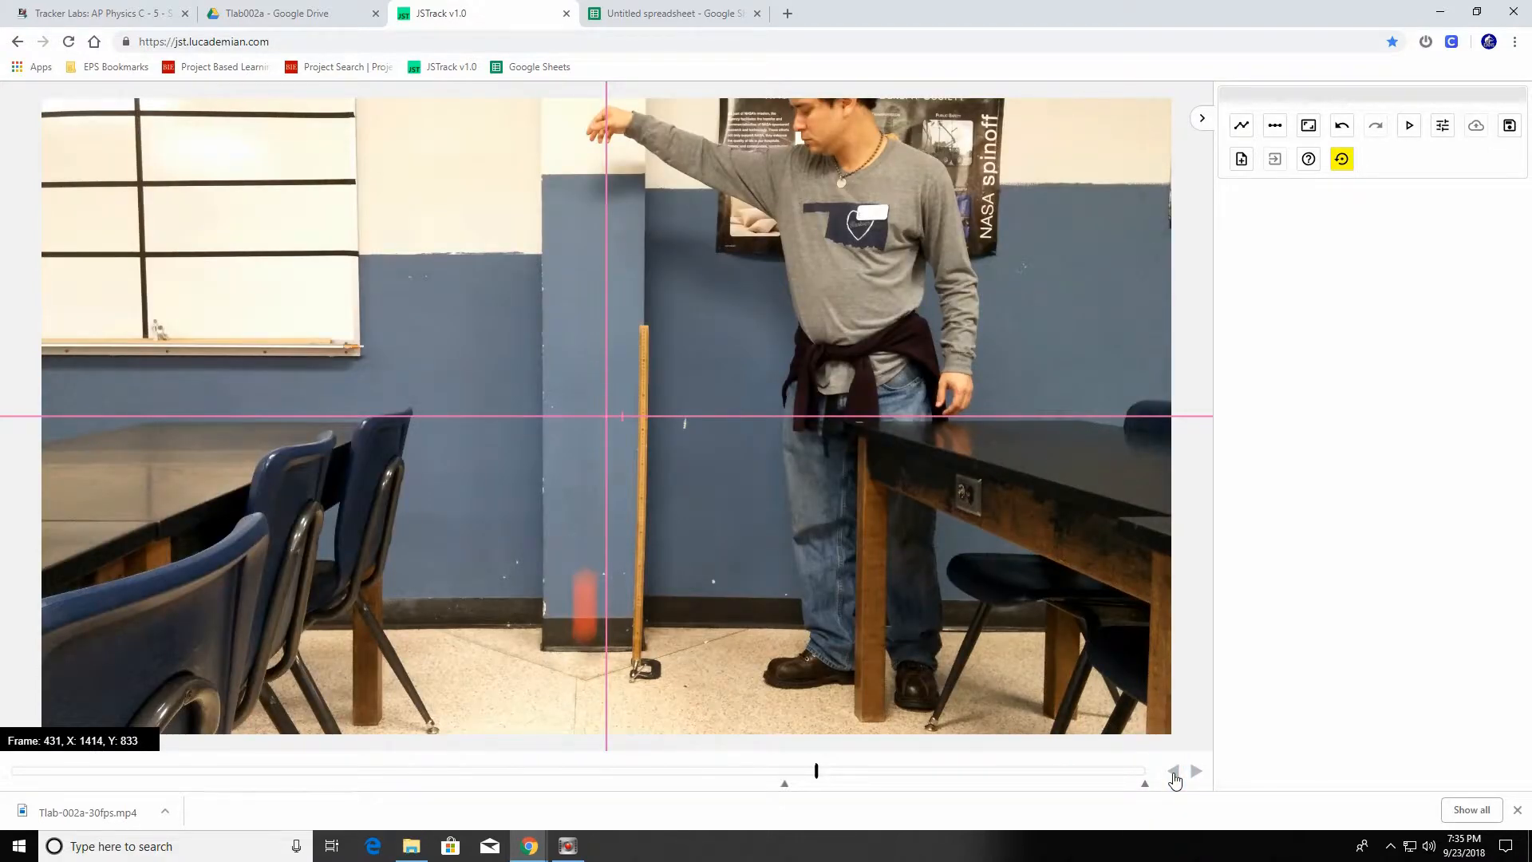
left_click_drag(1147, 786, 822, 789)
left_click_drag(817, 772, 766, 773)
mouse_move(494, 766)
left_mouse_down()
mouse_move(1037, 769)
mouse_move(656, 767)
mouse_move(918, 770)
mouse_move(738, 782)
left_mouse_up()
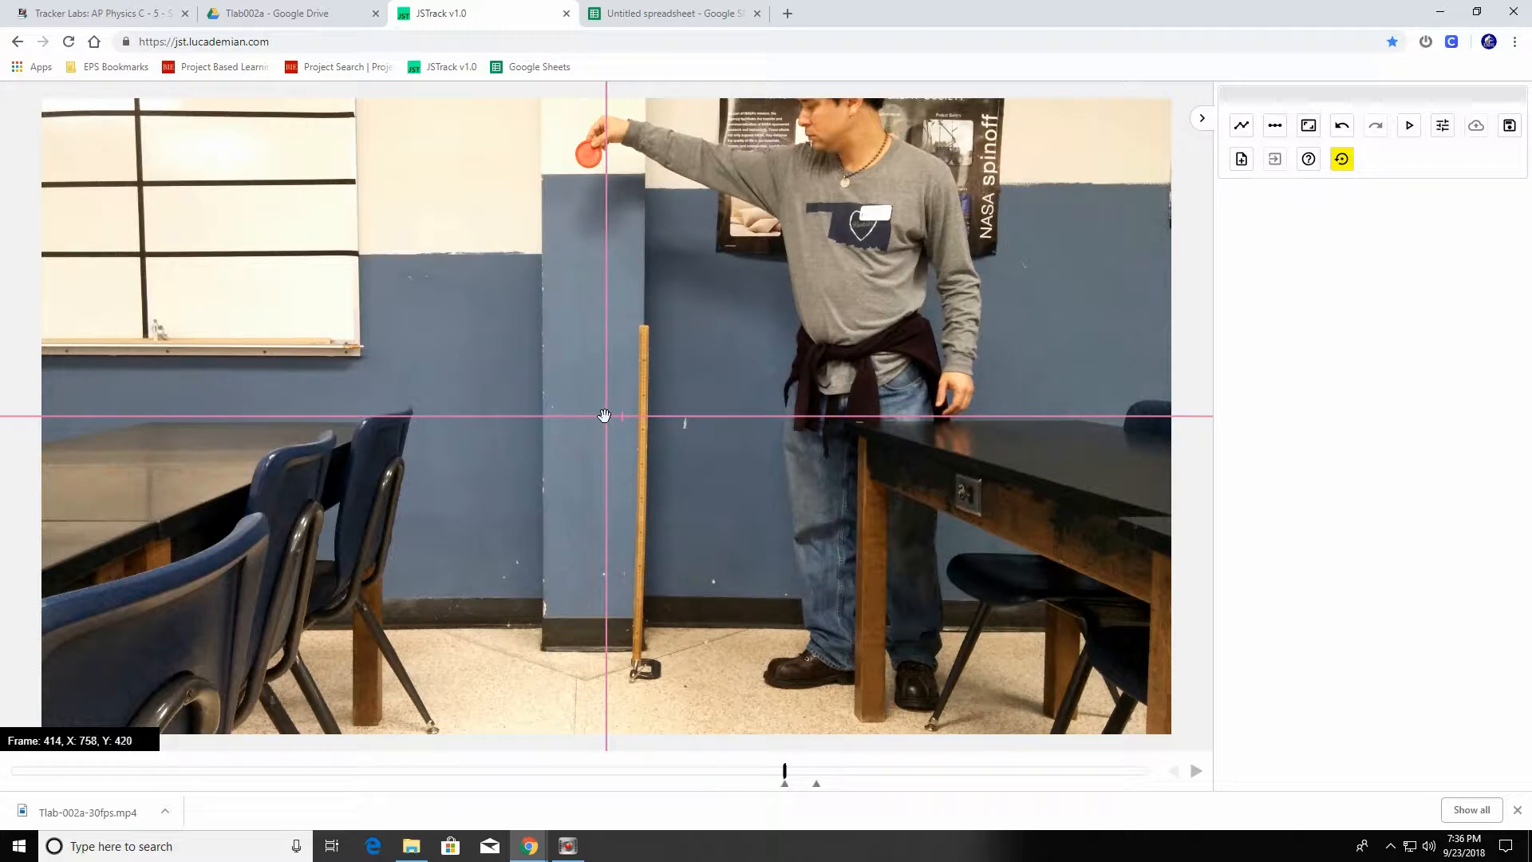
Move the origin of the coordinate axes to the bottom edge of the held ball in frame 414
left_click_drag(608, 417, 588, 168)
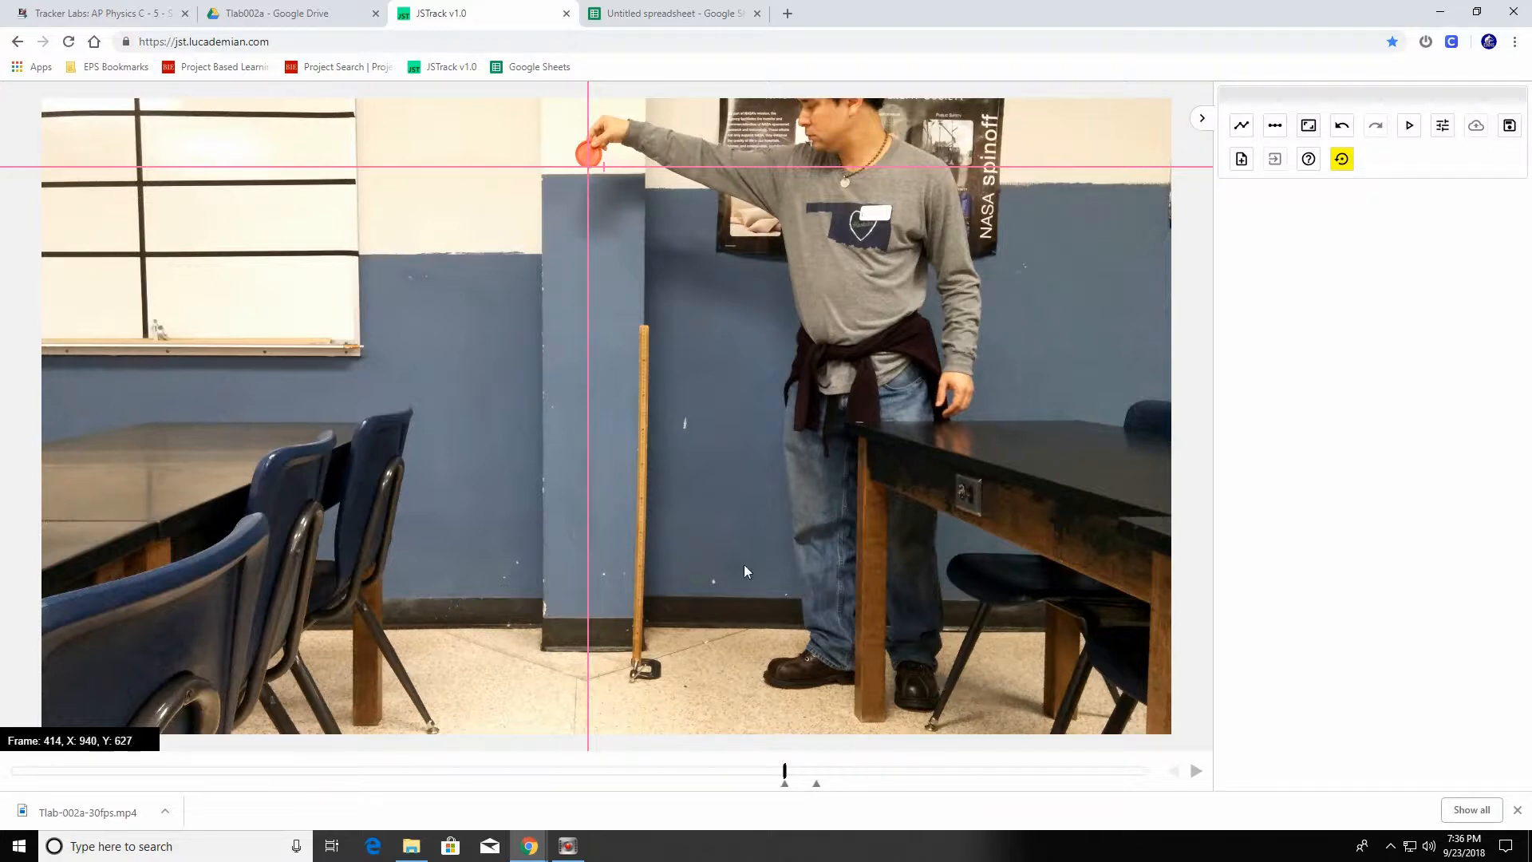
left_click_drag(786, 768, 805, 773)
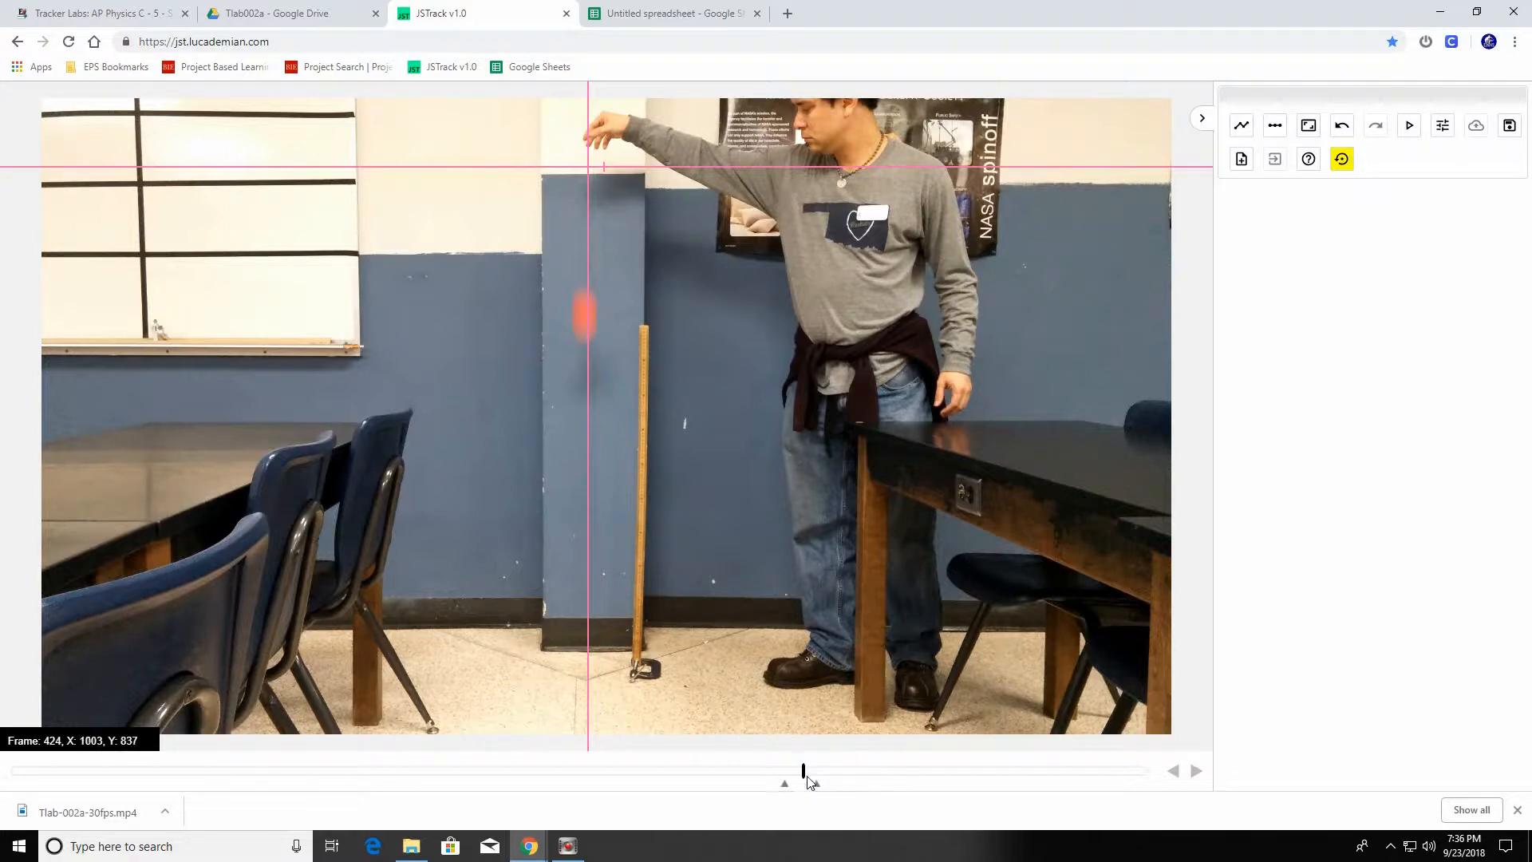
left_click_drag(802, 771, 784, 772)
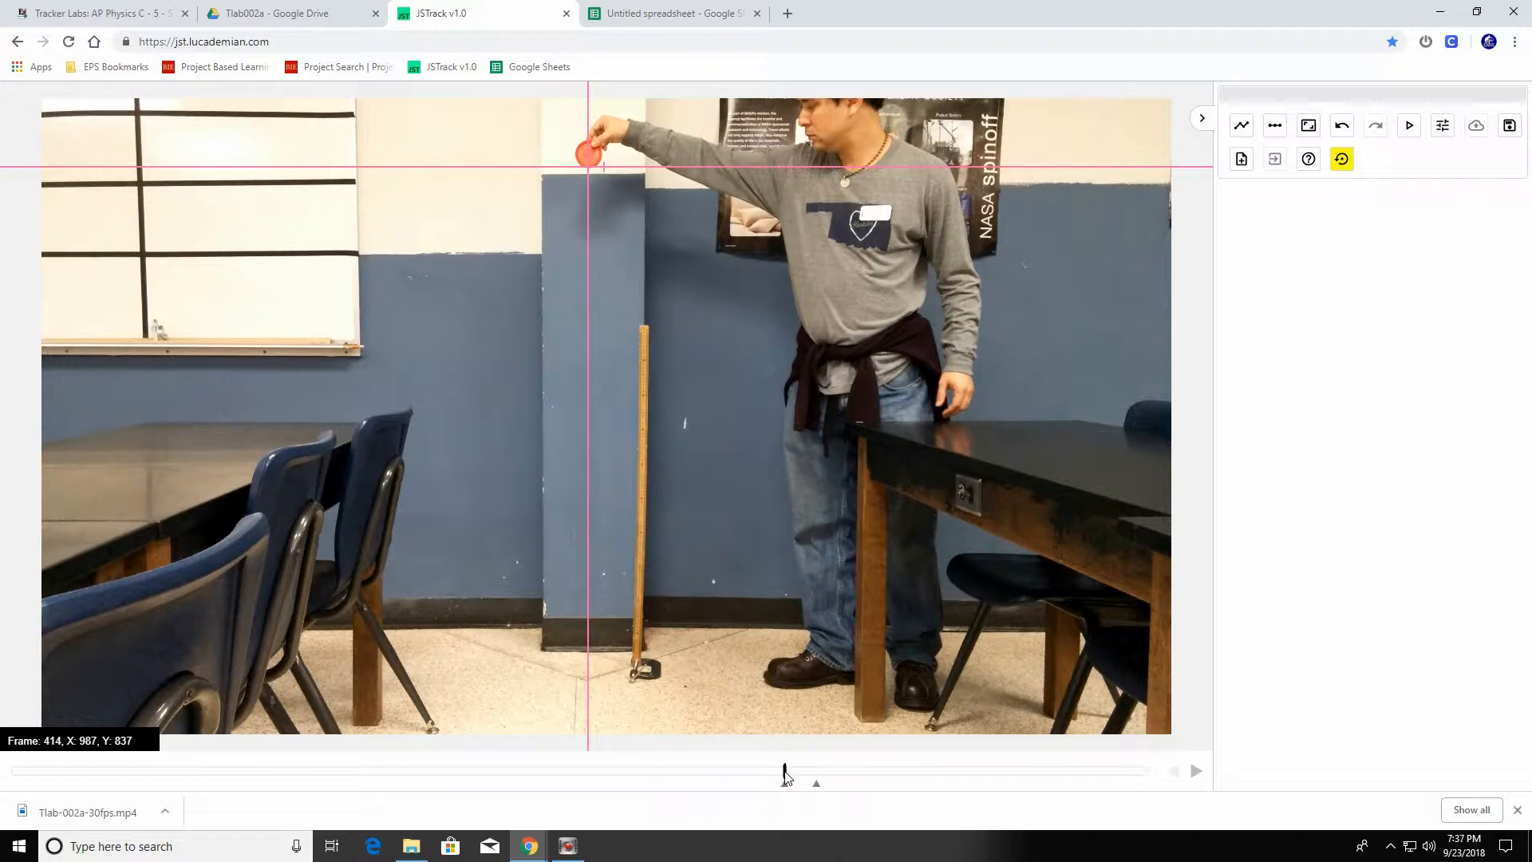
Tilt the axes in frame 431 so the vertical axis line runs through the falling ball, and return to frame 414
left_click_drag(784, 774, 815, 771)
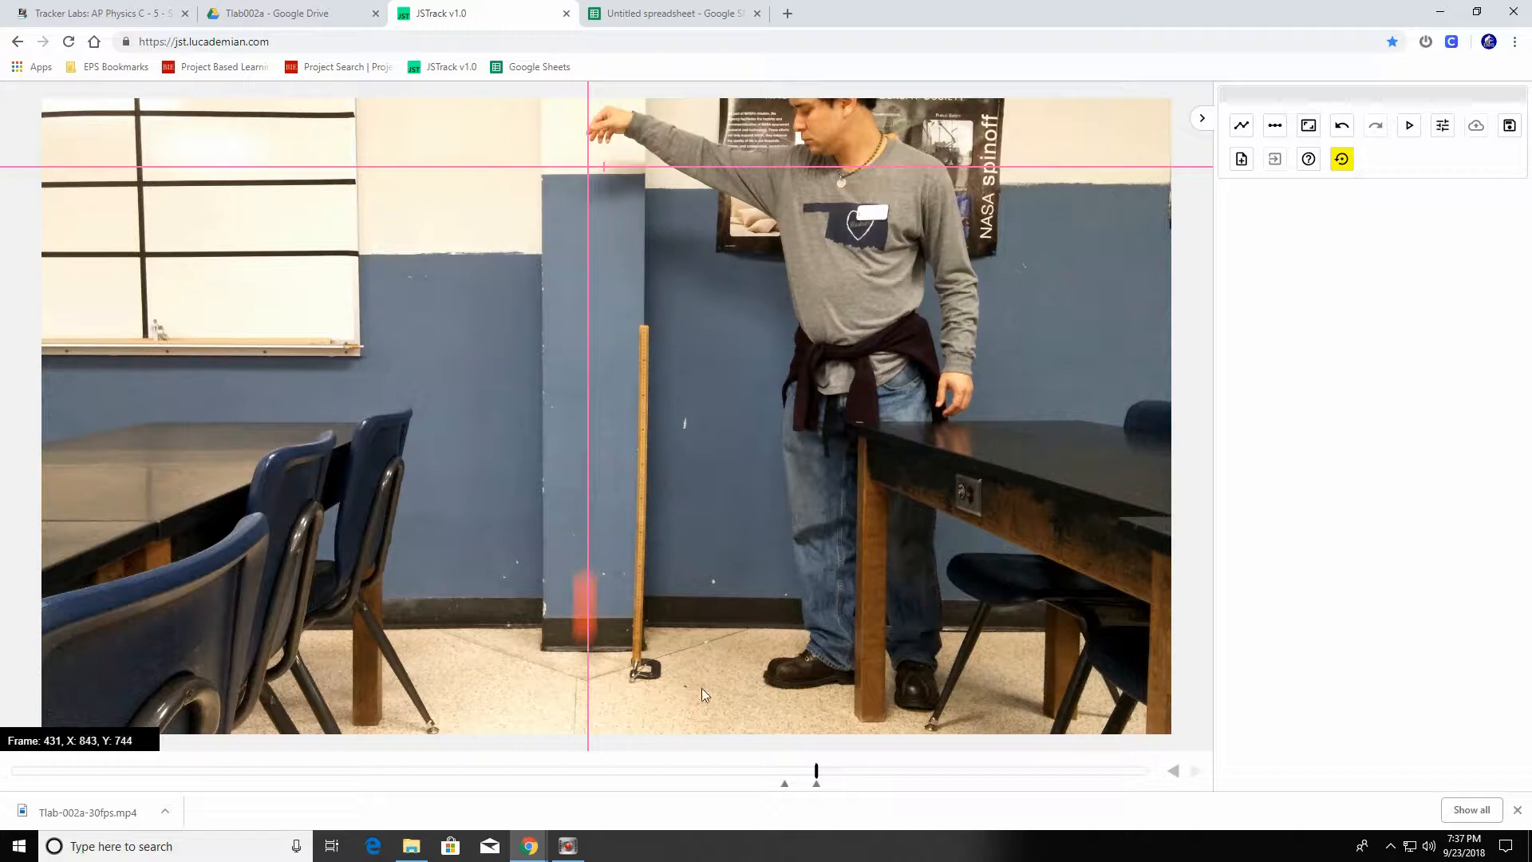
mouse_move(816, 774)
left_mouse_down()
mouse_move(783, 785)
mouse_move(830, 784)
left_mouse_up()
left_click_drag(601, 166, 584, 643)
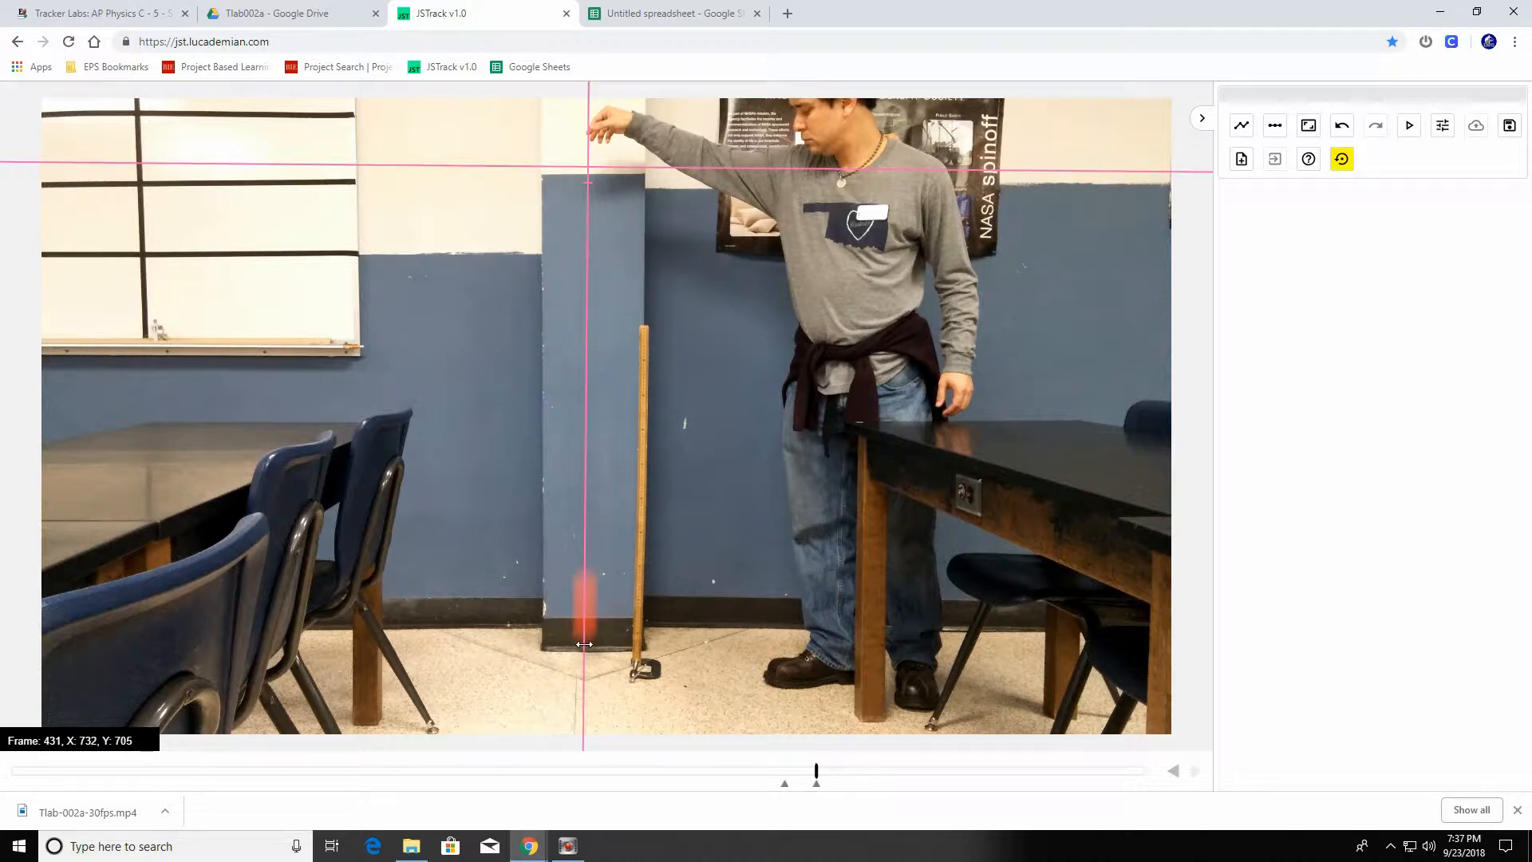
left_click(816, 769)
left_click_drag(815, 768, 784, 771)
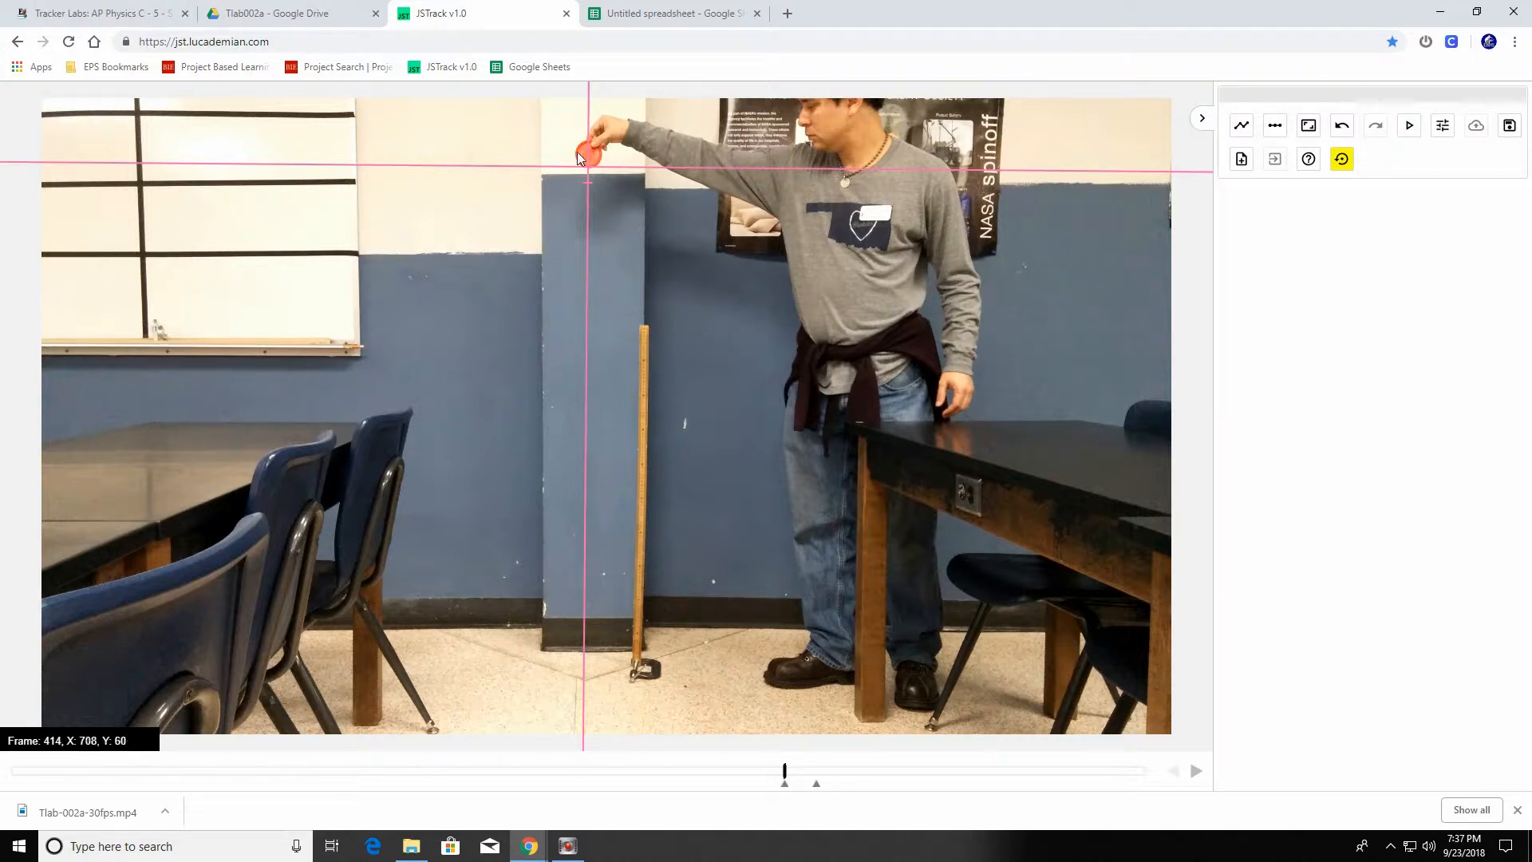
Create a new scale with its color set to blue
left_click(1275, 129)
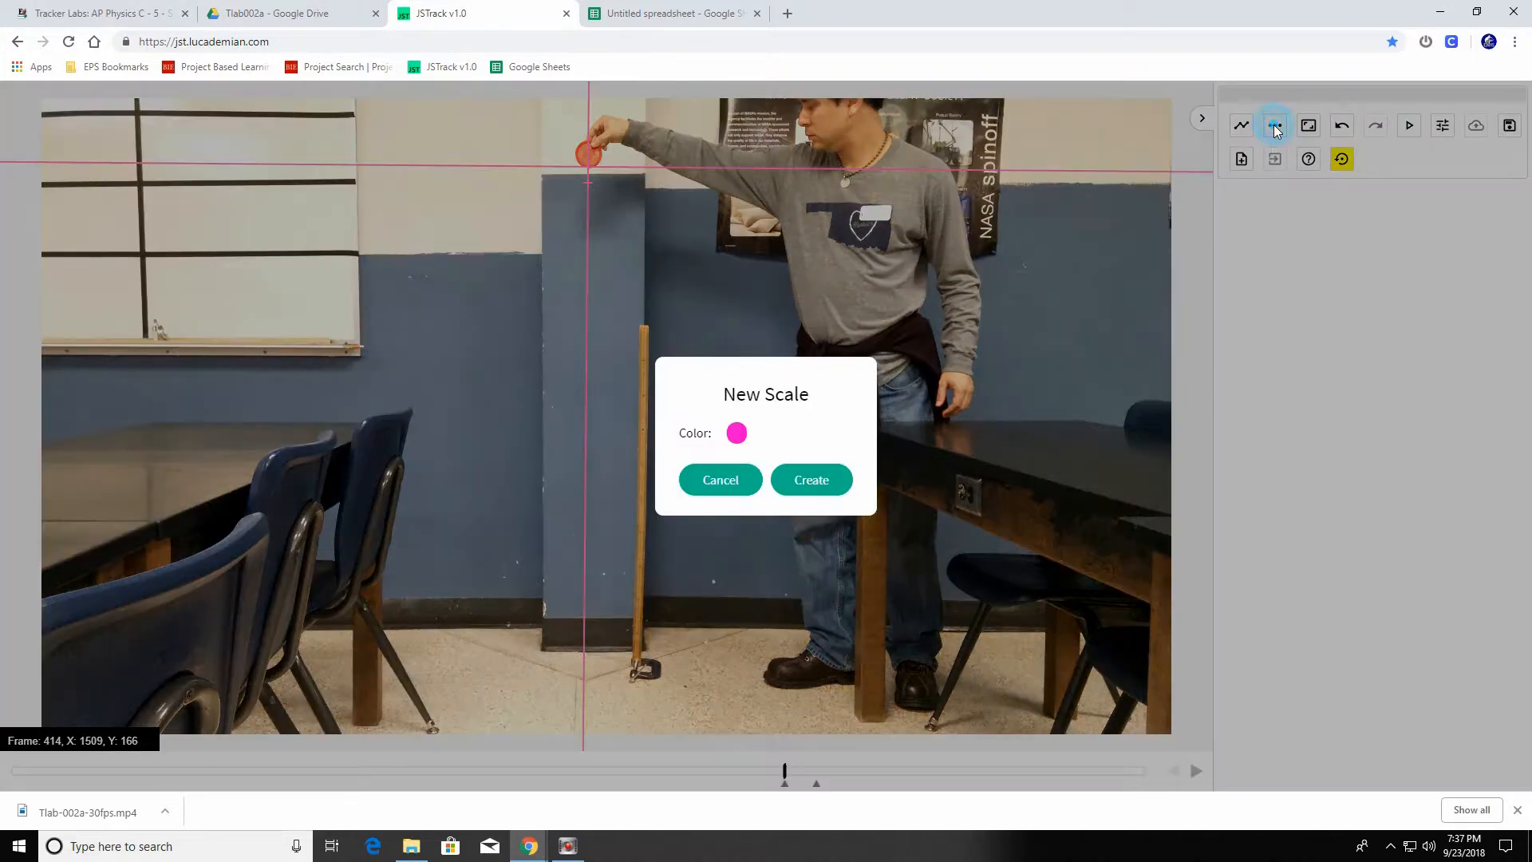
left_click(737, 433)
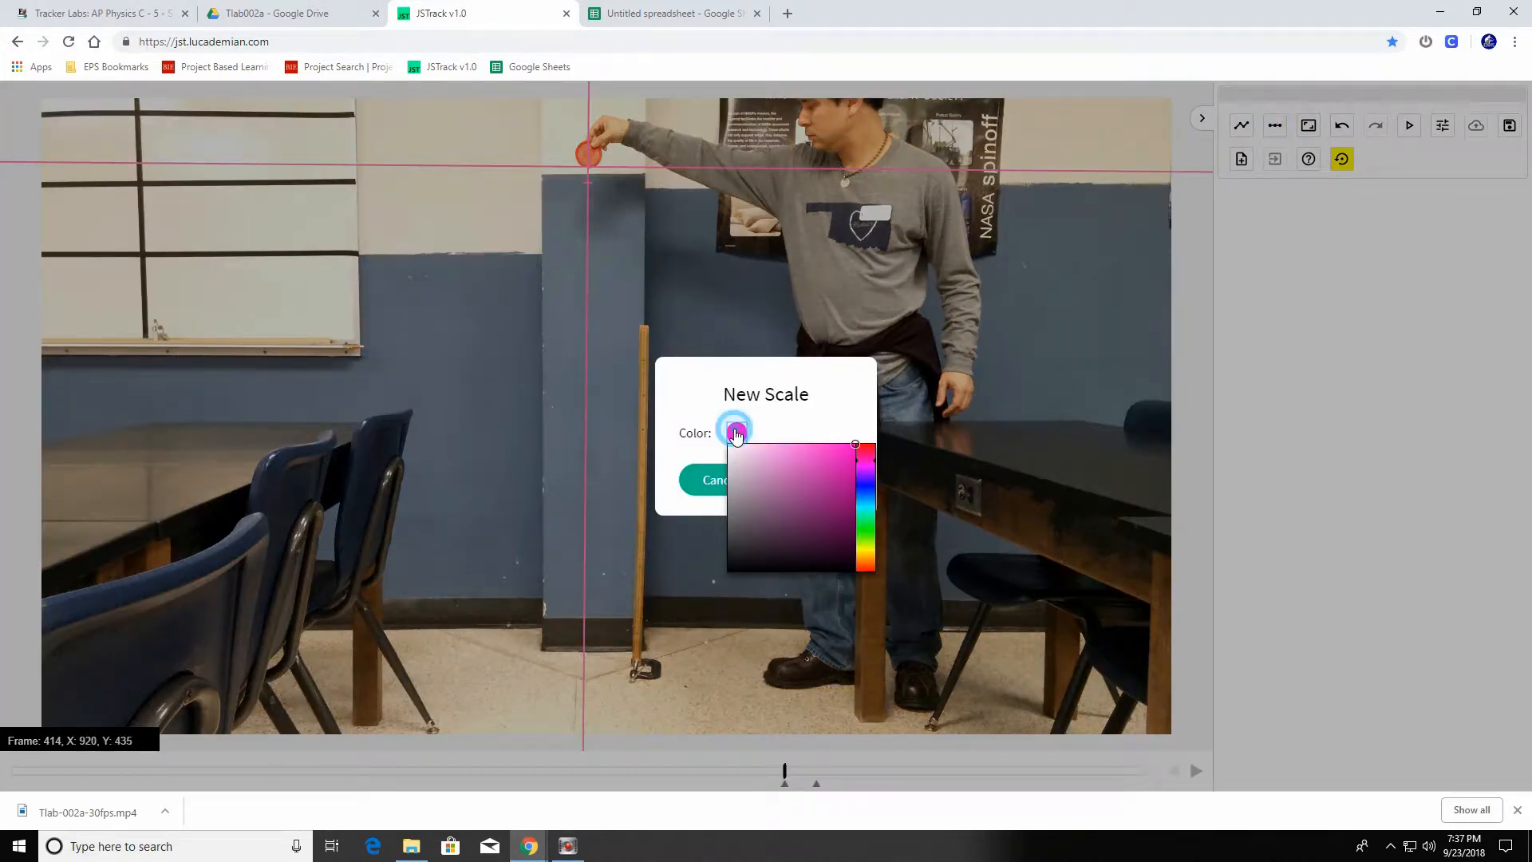
left_click(866, 486)
left_click(823, 425)
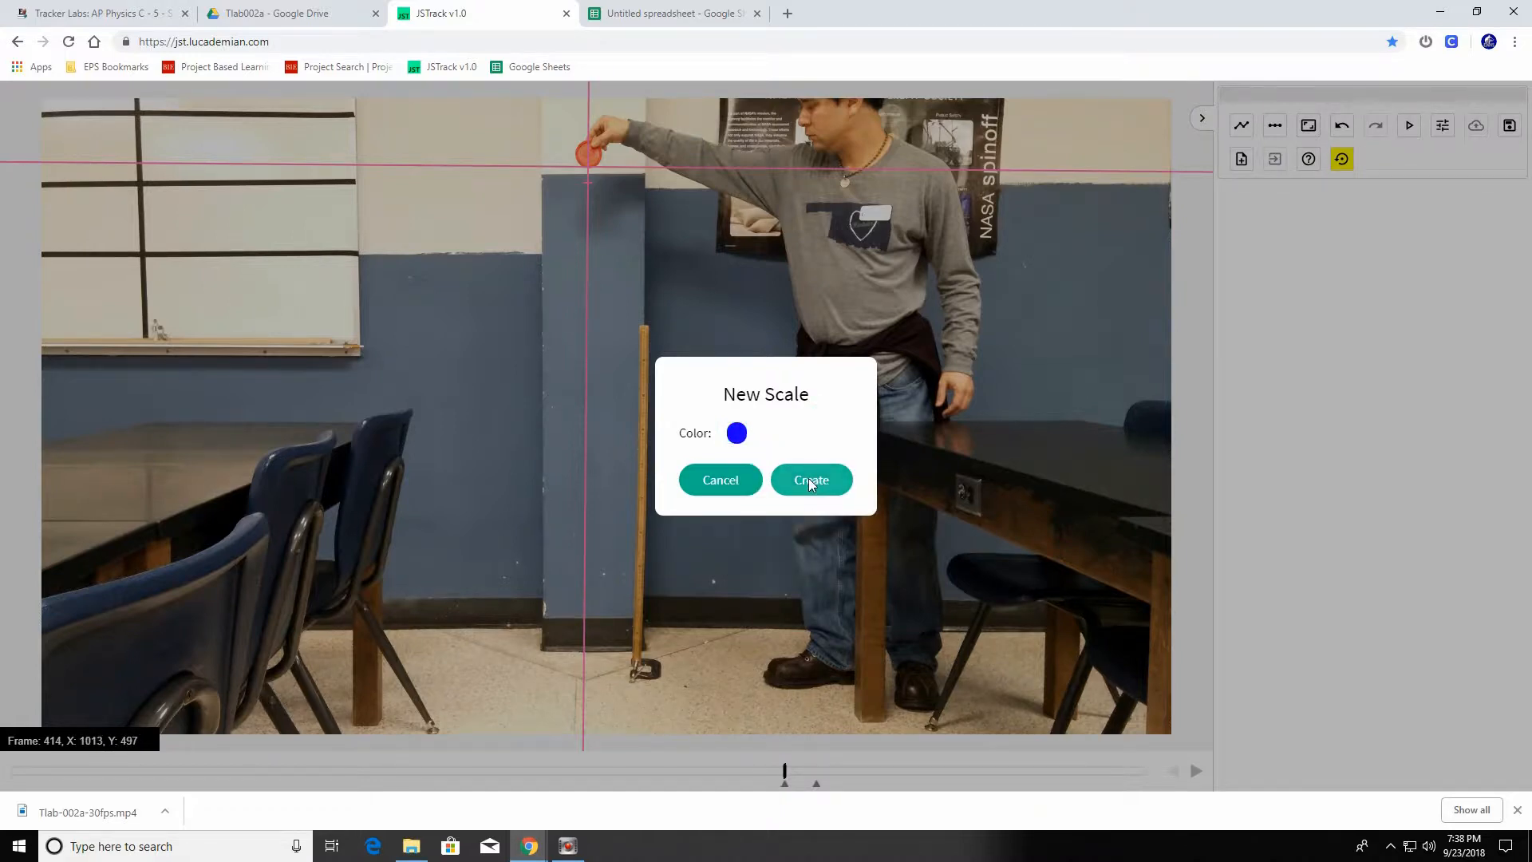
left_click(808, 478)
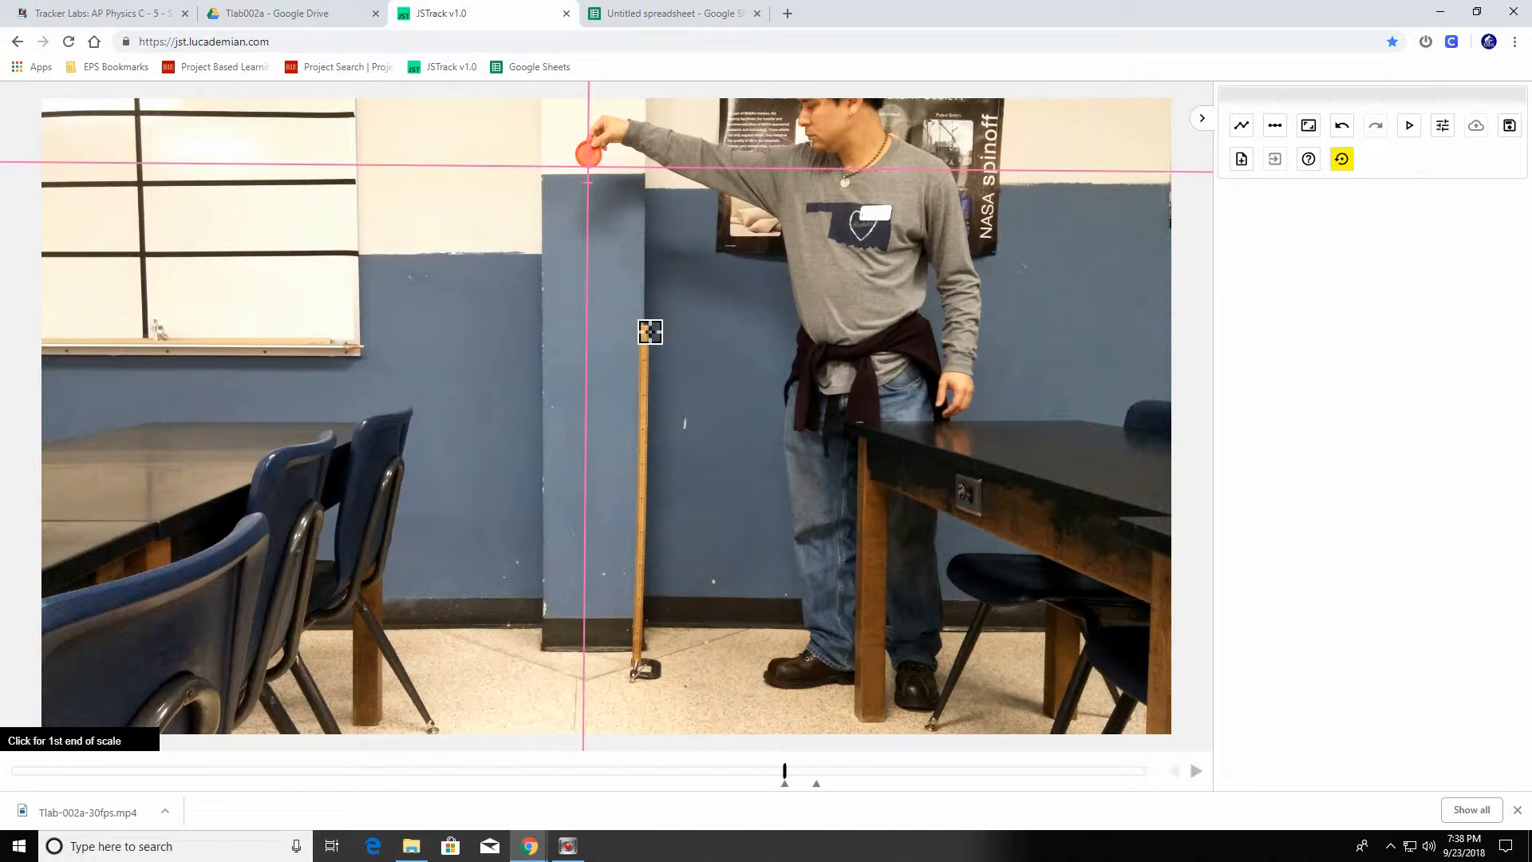
Place the scale along the wooden meter stick, set its length to 1 m, and fine-tune its upper end on the stick's tip
left_click(650, 332)
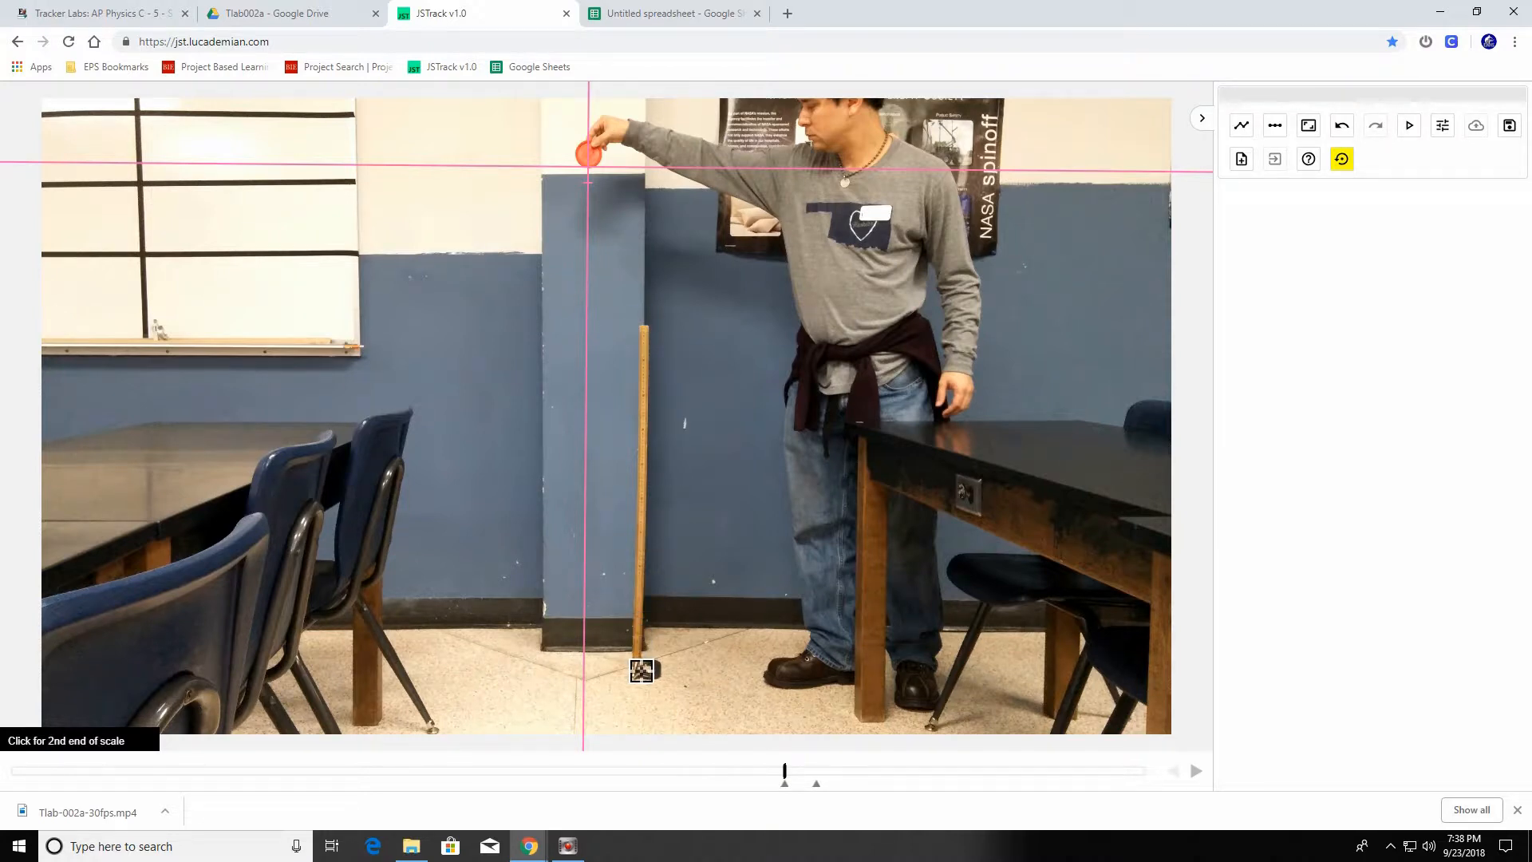
left_click(635, 664)
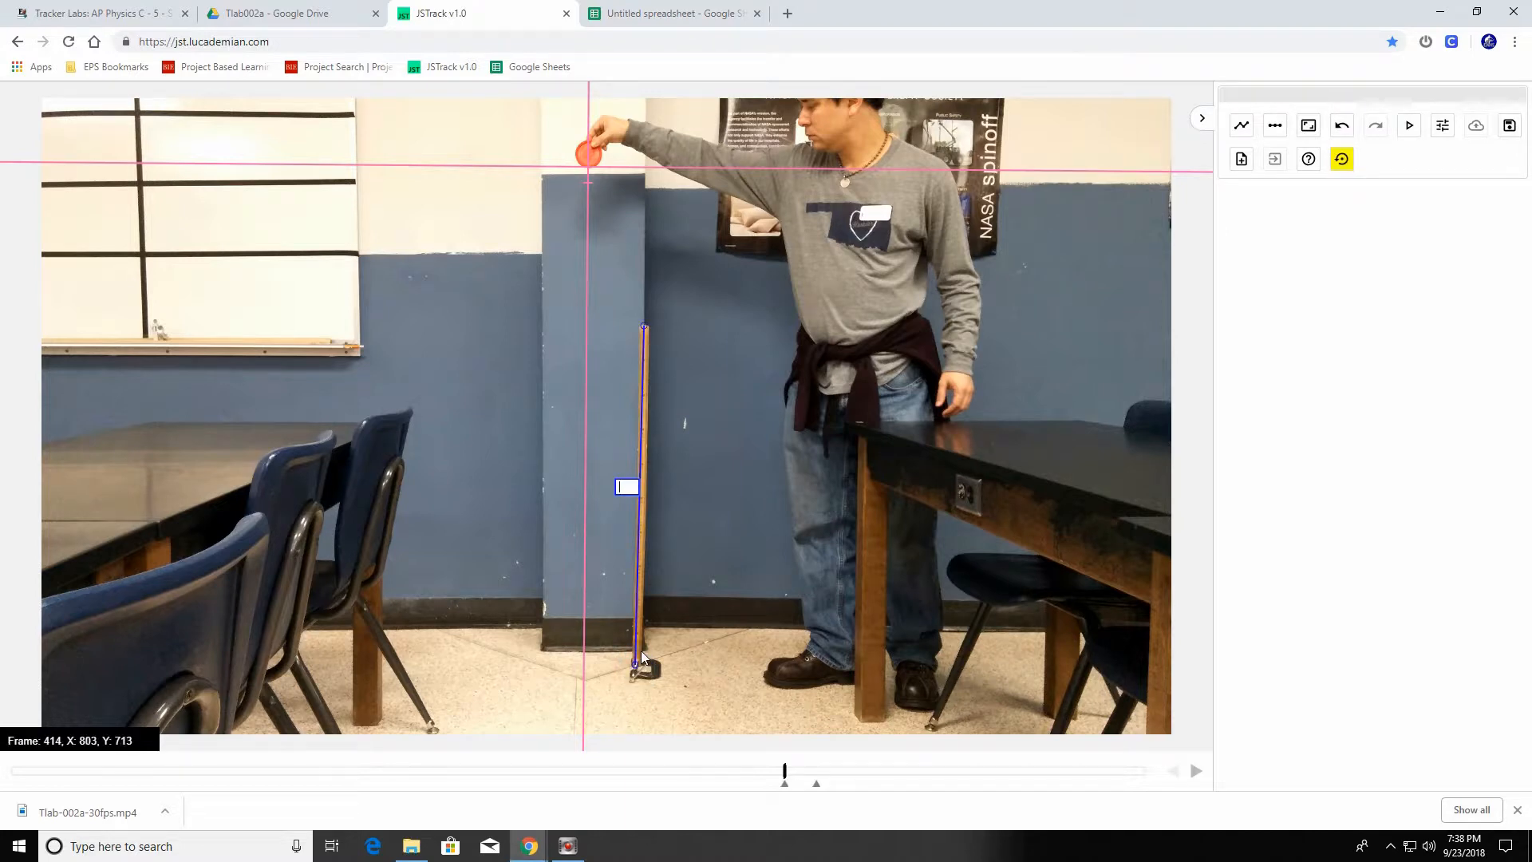
type("1")
key("Return")
mouse_move(647, 331)
left_mouse_down()
mouse_move(616, 520)
mouse_move(643, 451)
mouse_move(648, 334)
left_mouse_up()
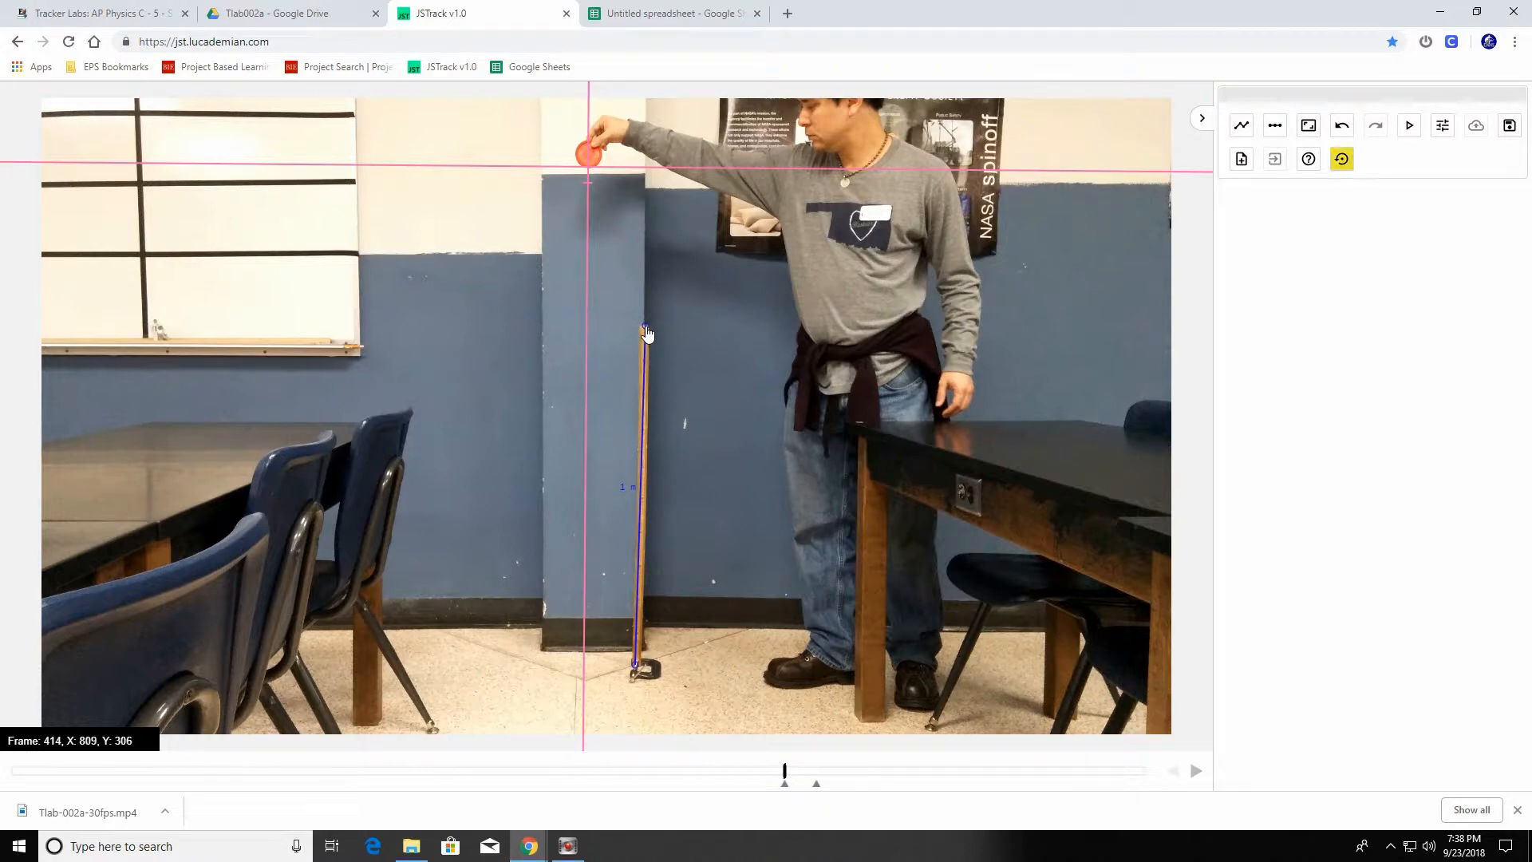
left_click_drag(645, 324, 642, 326)
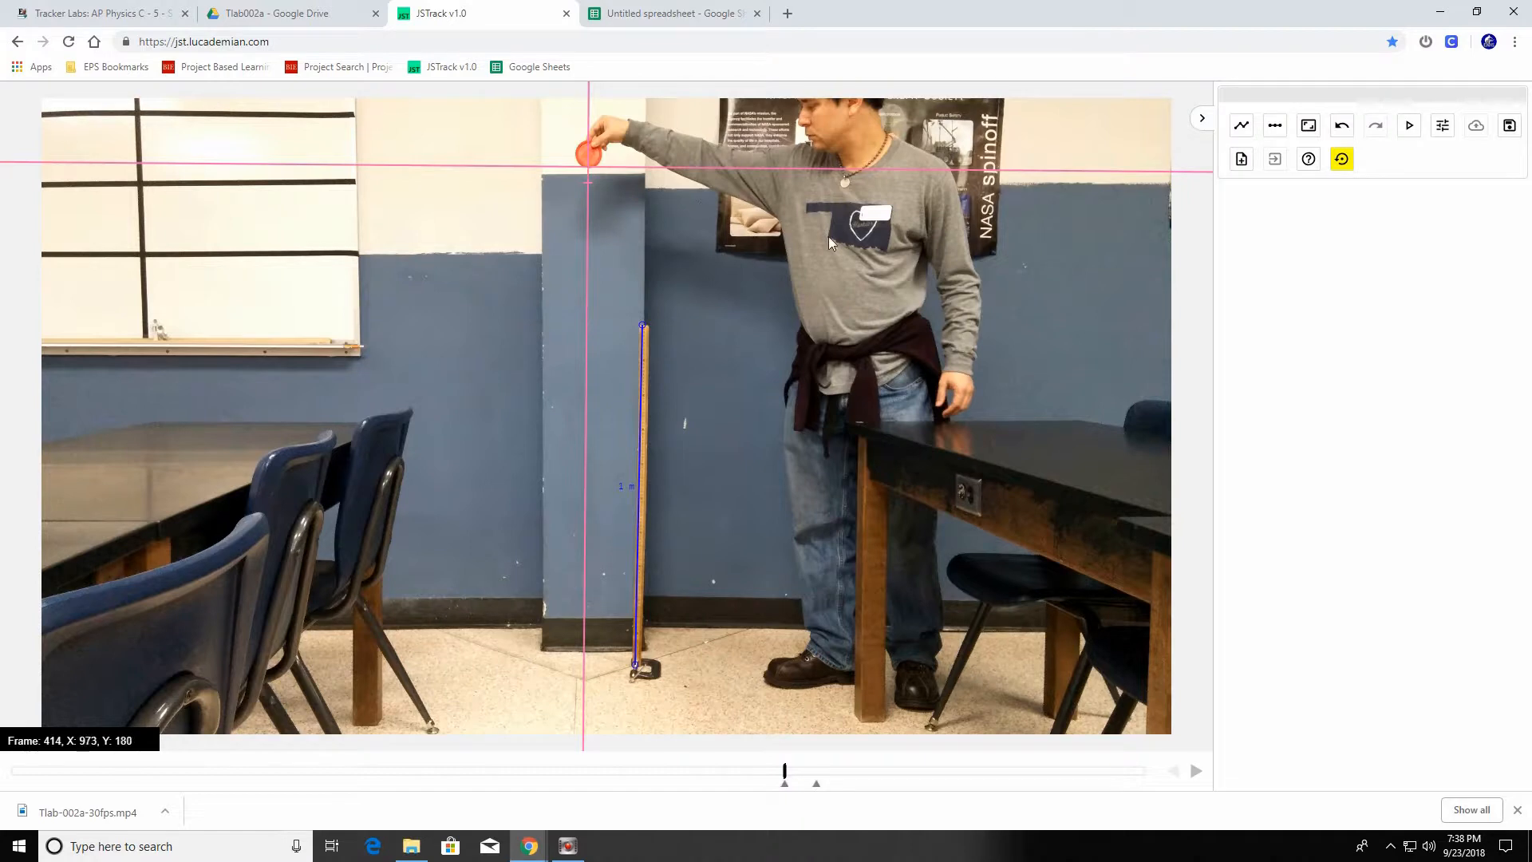
Create a new track named A, keeping the default green color
left_click(1238, 130)
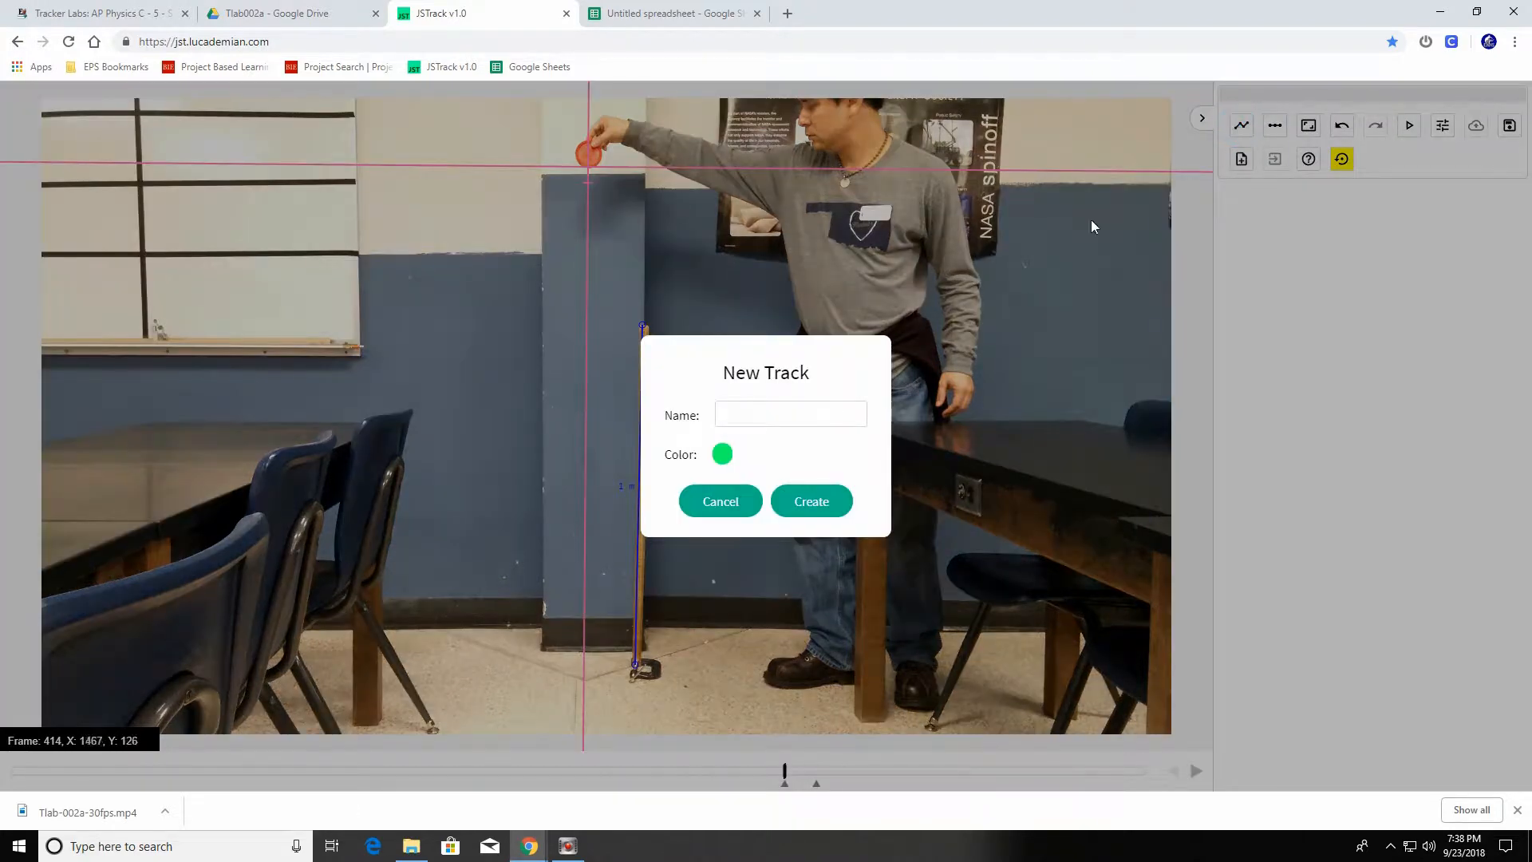
left_click(796, 408)
type("A")
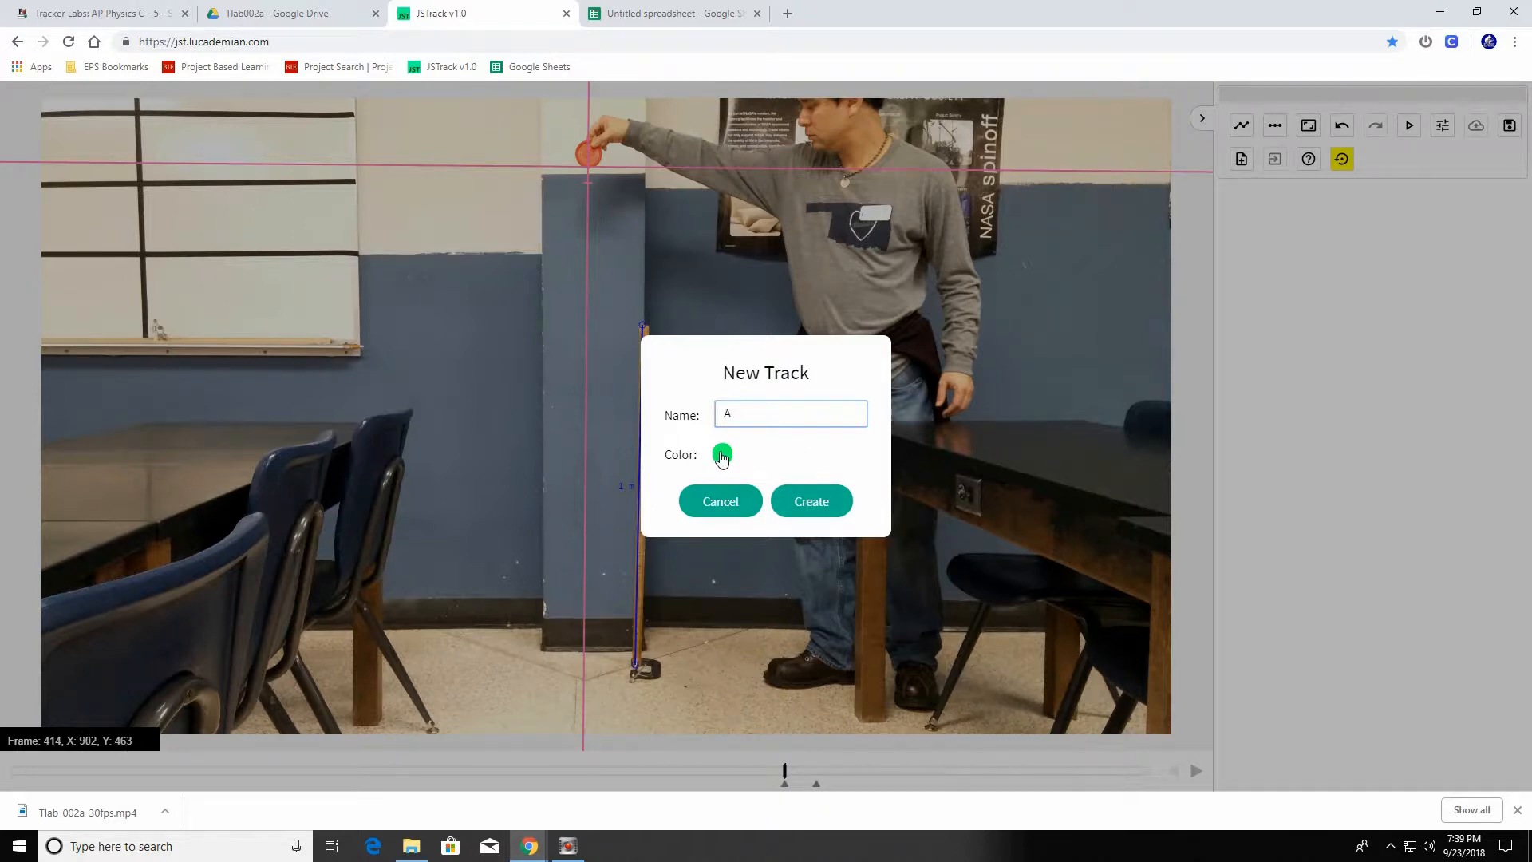
left_click(815, 501)
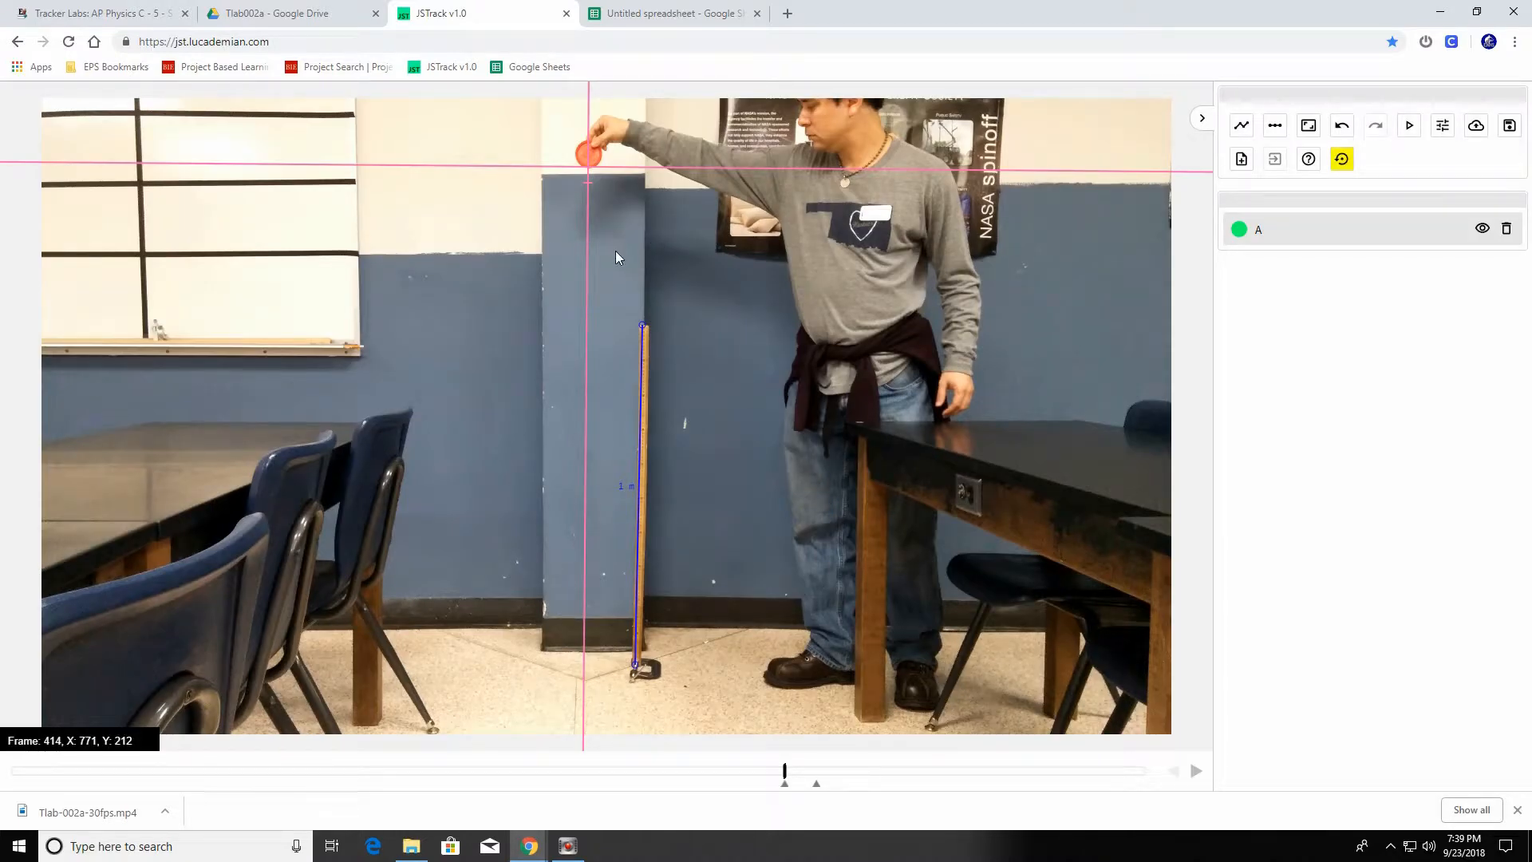
Mark the ball's lower edge on track A in frames 414 to 417
key("shift")
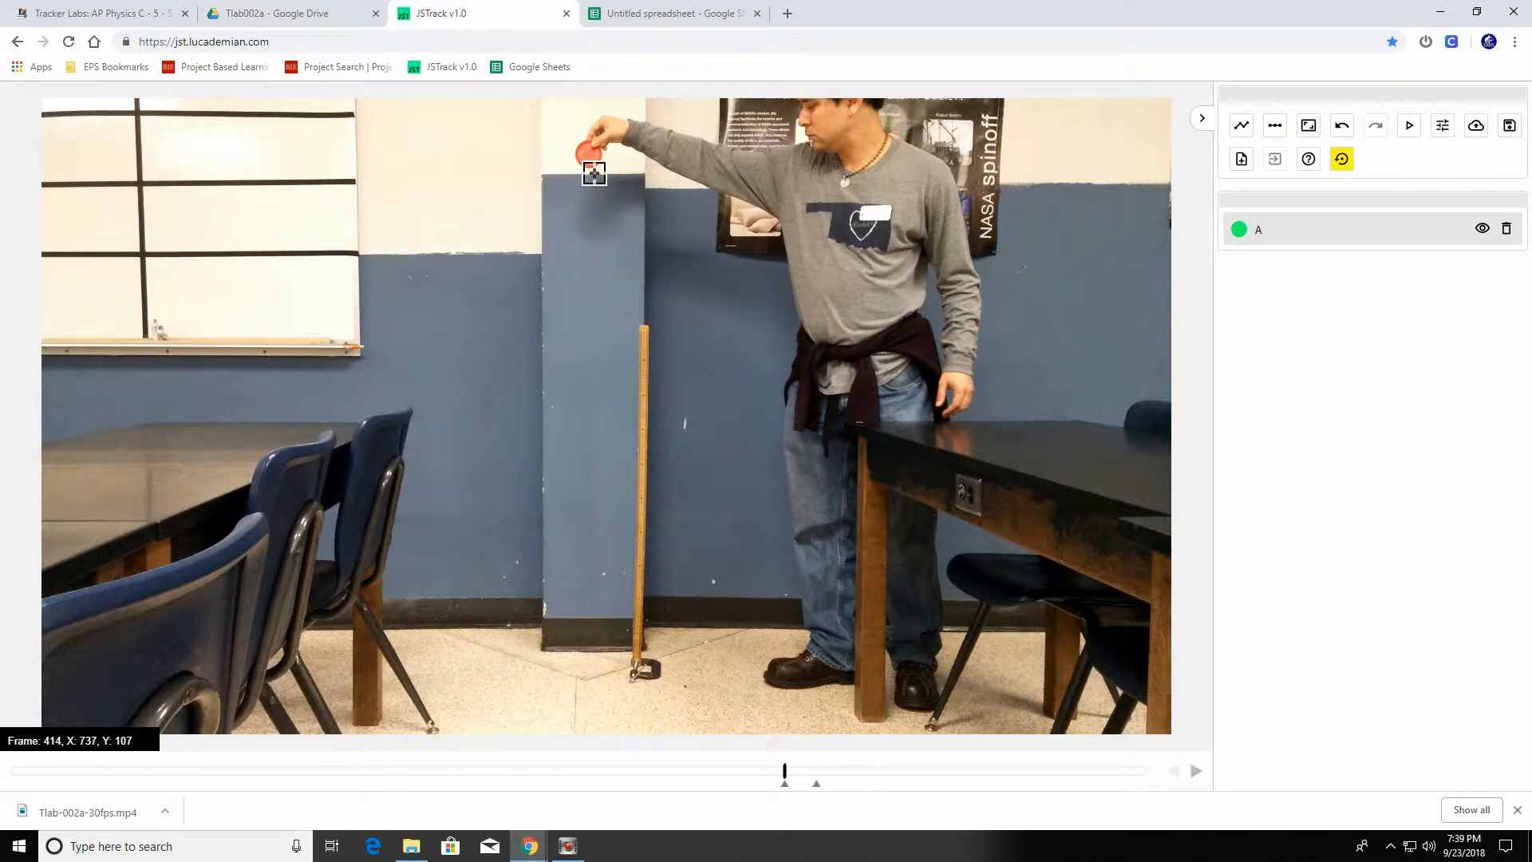
left_click(594, 173)
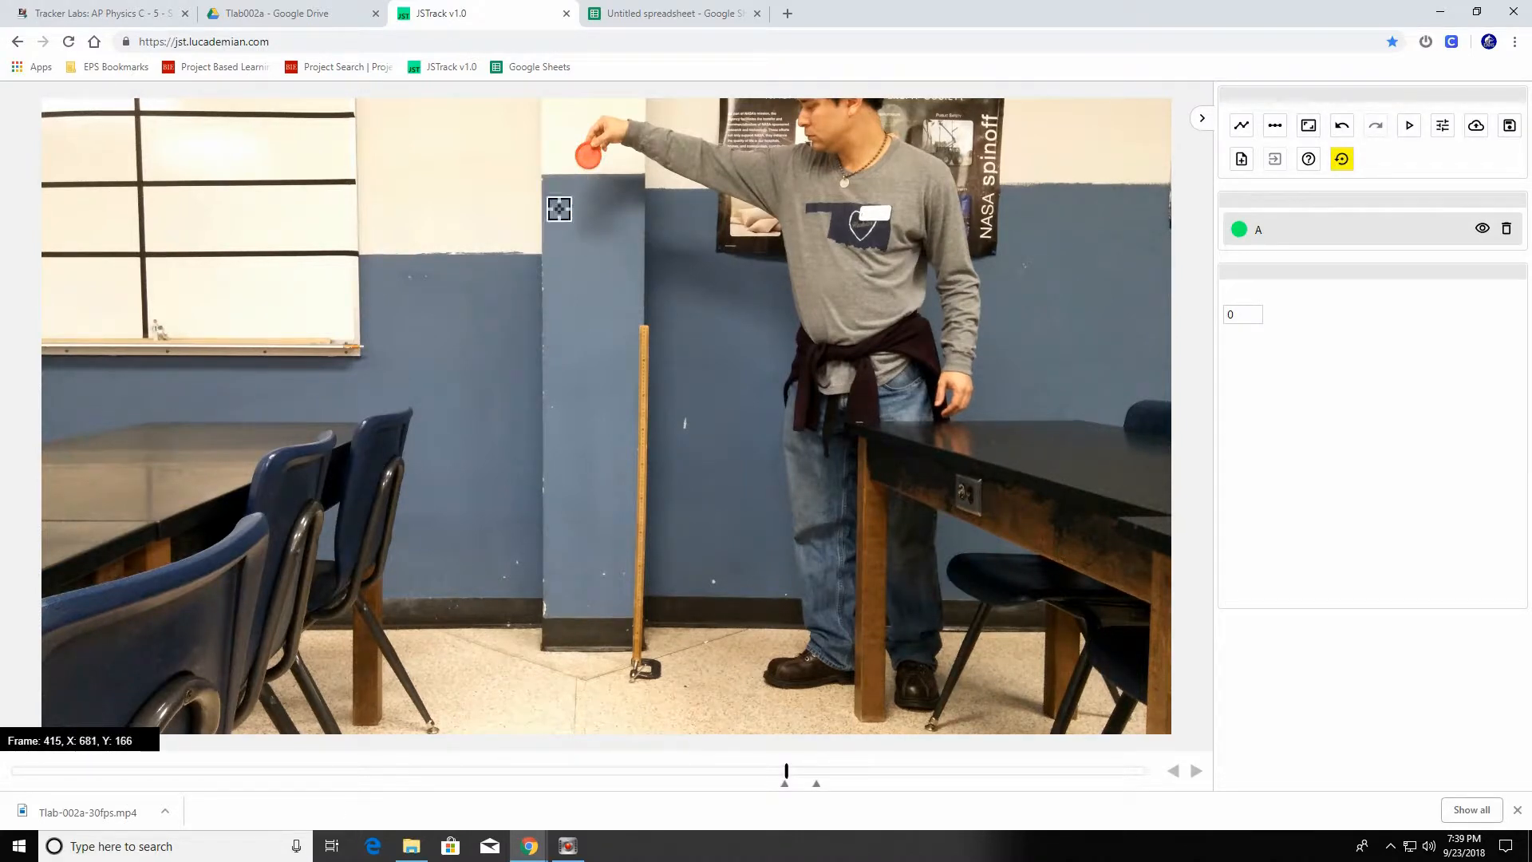
left_click(594, 174)
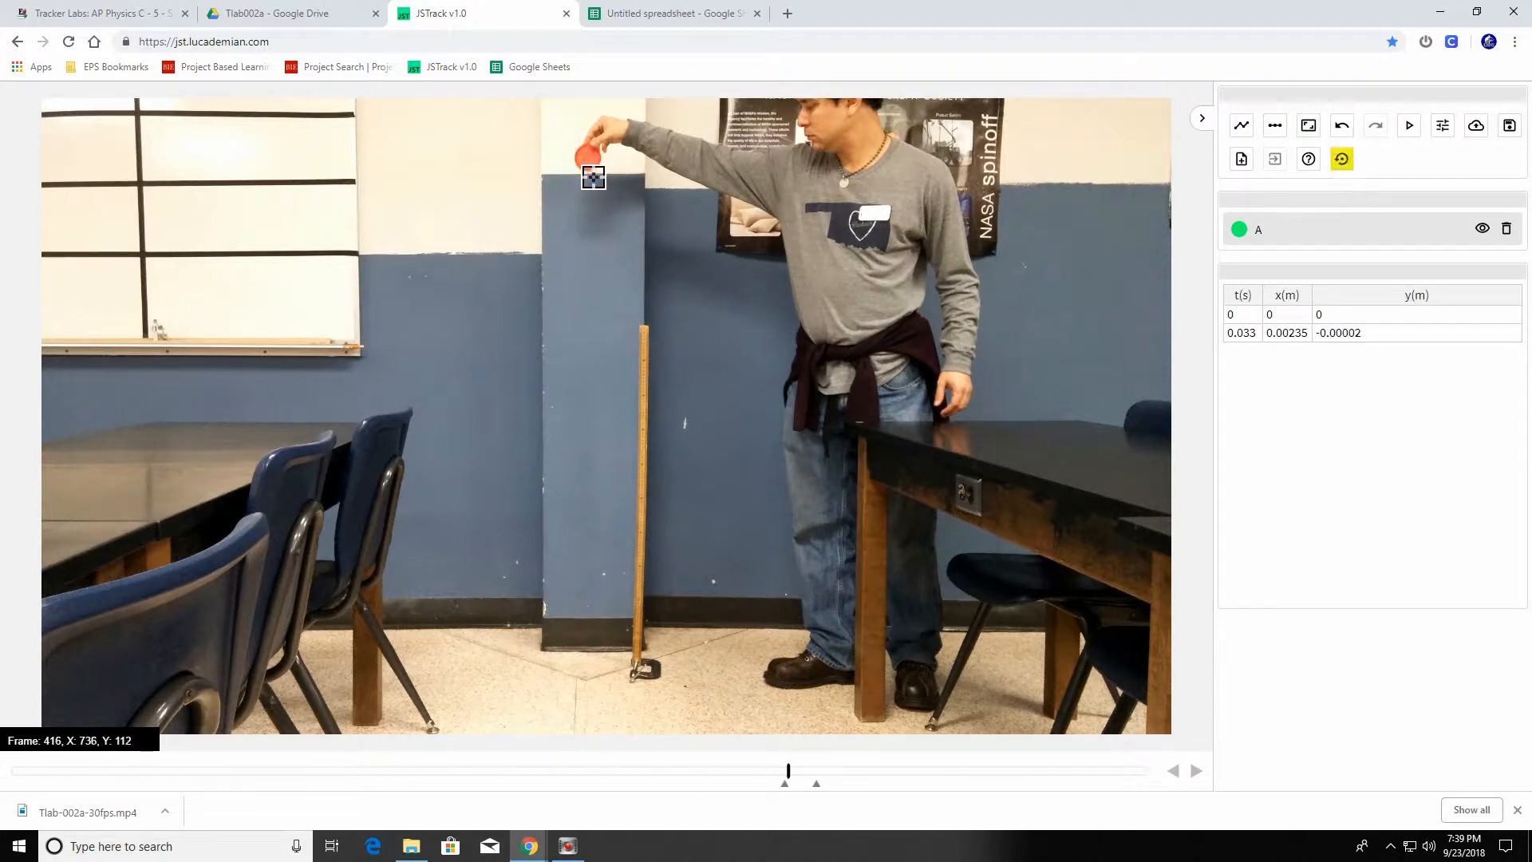
left_click(594, 177)
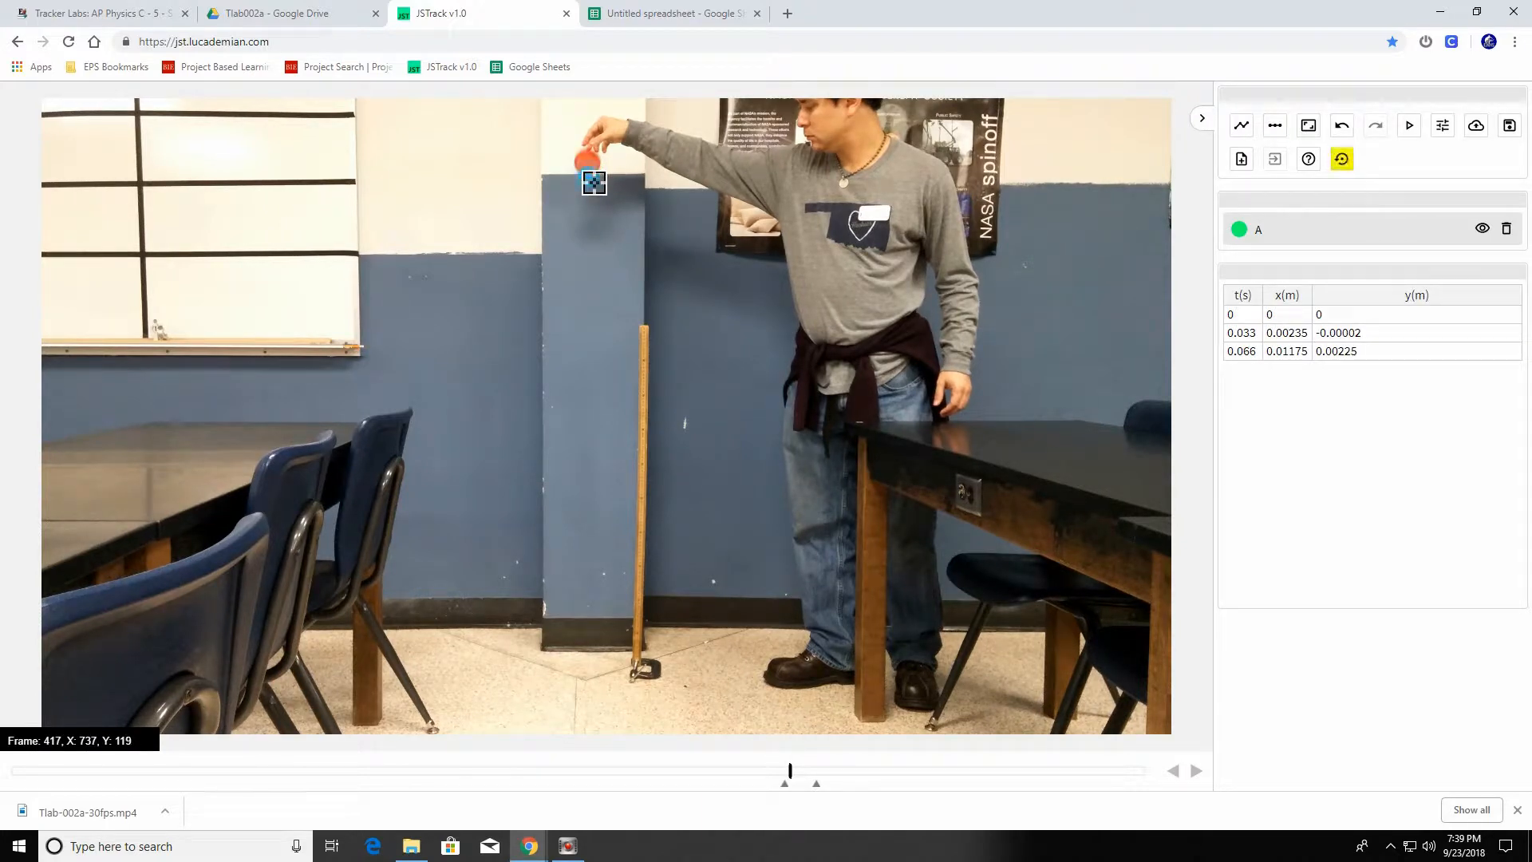
left_click(595, 178)
key("Escape")
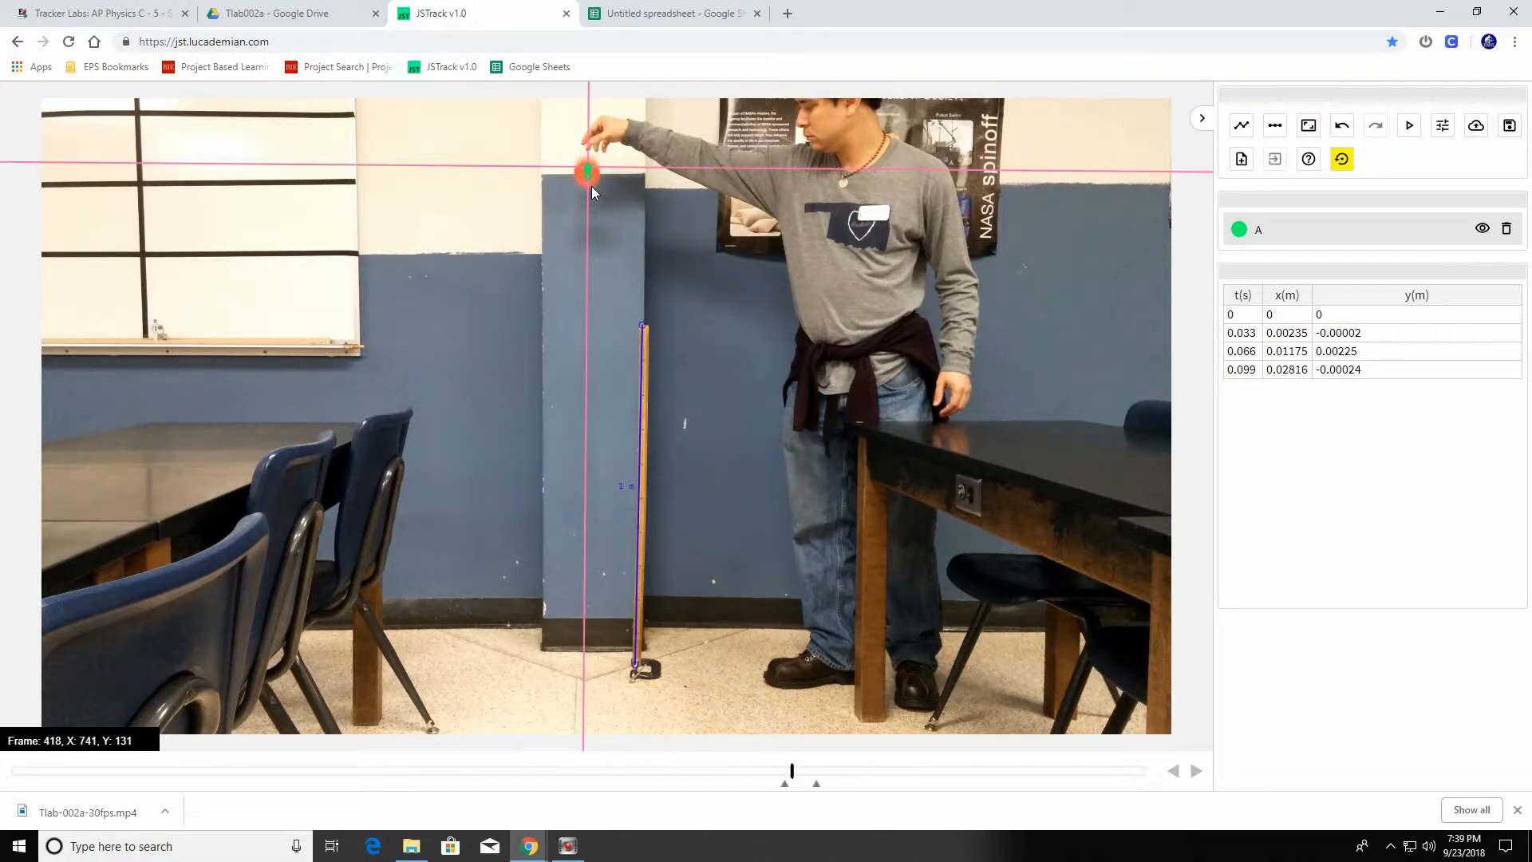
Continue track A by marking the falling ball's lower edge in frames 418 to 422
key("a")
left_click(596, 194)
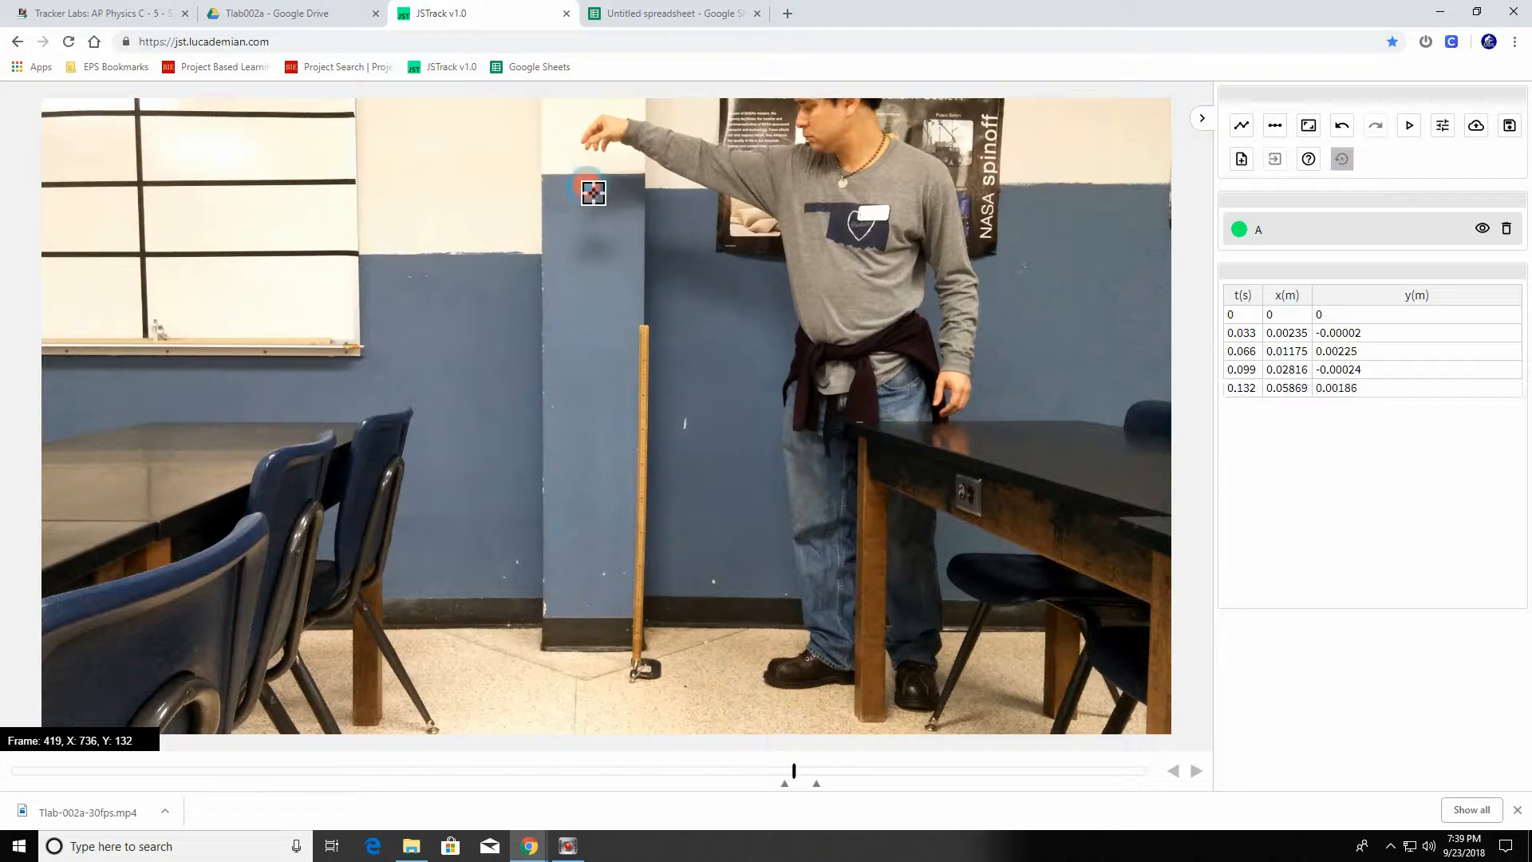
left_click(592, 206)
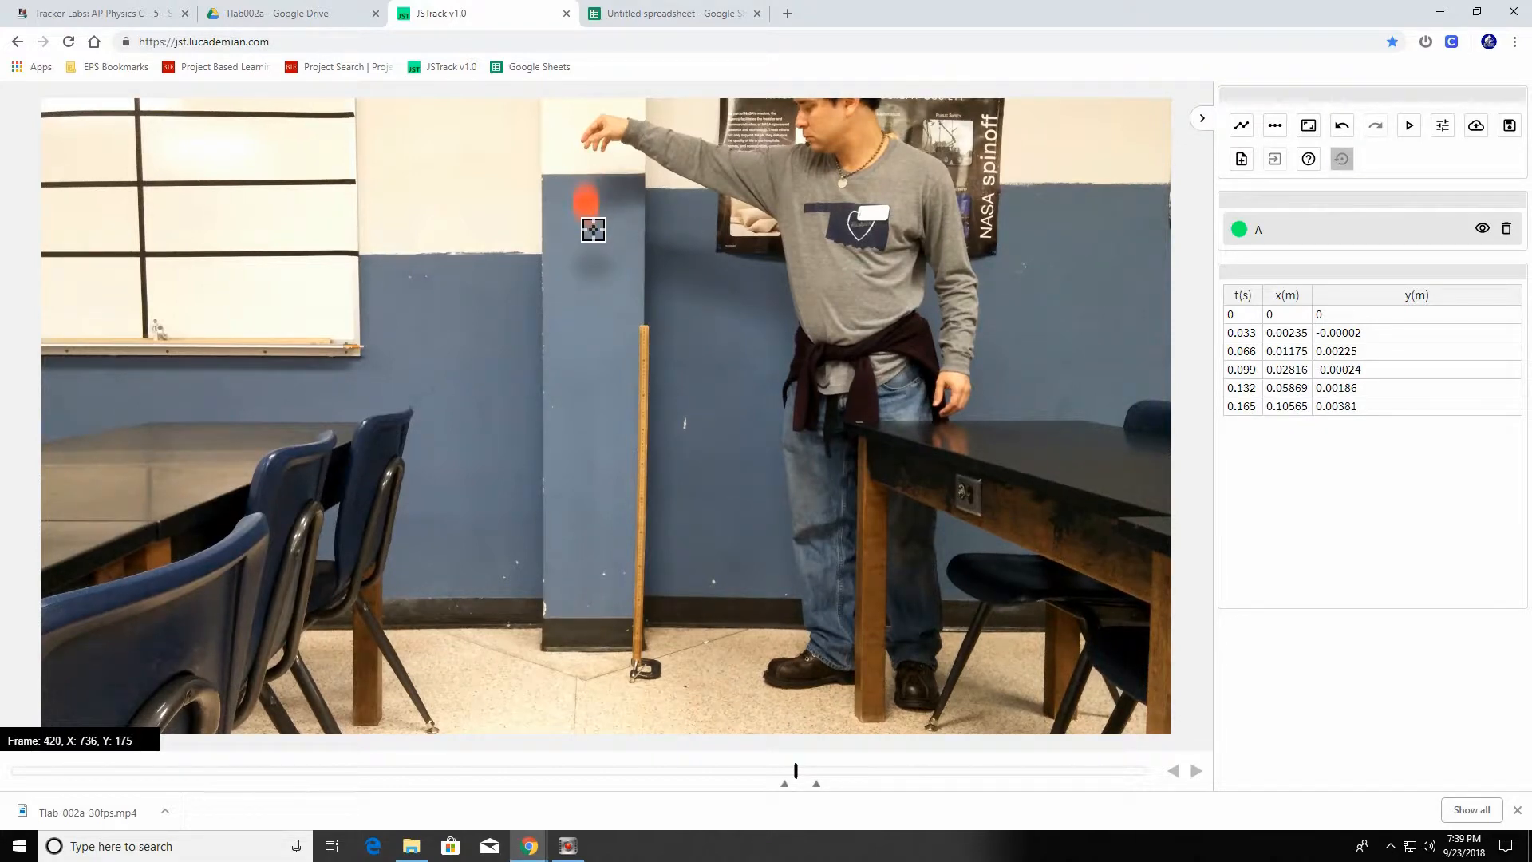
left_click(591, 228)
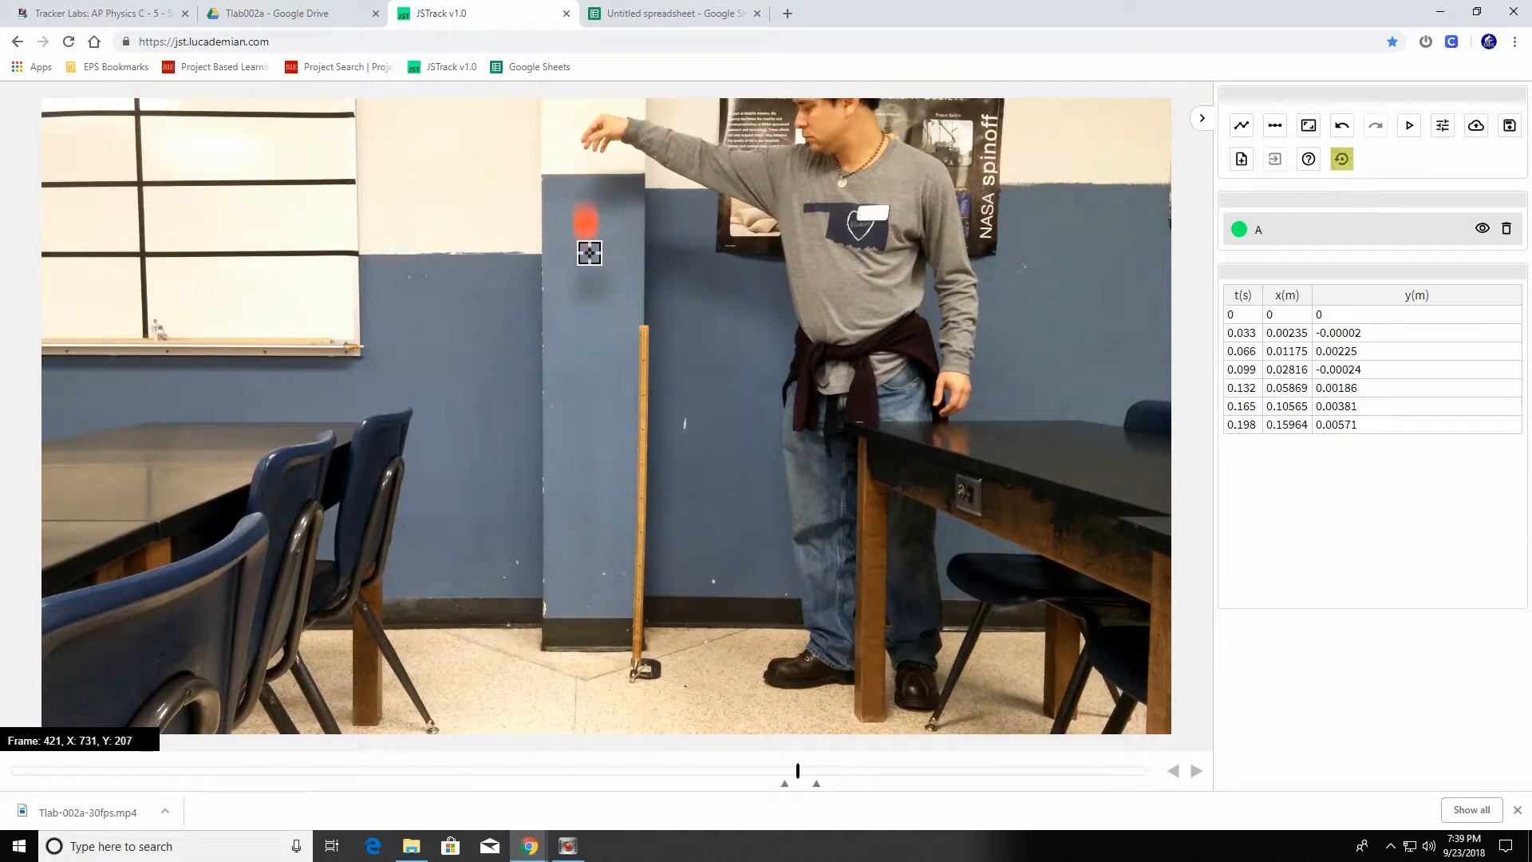
left_click(588, 240)
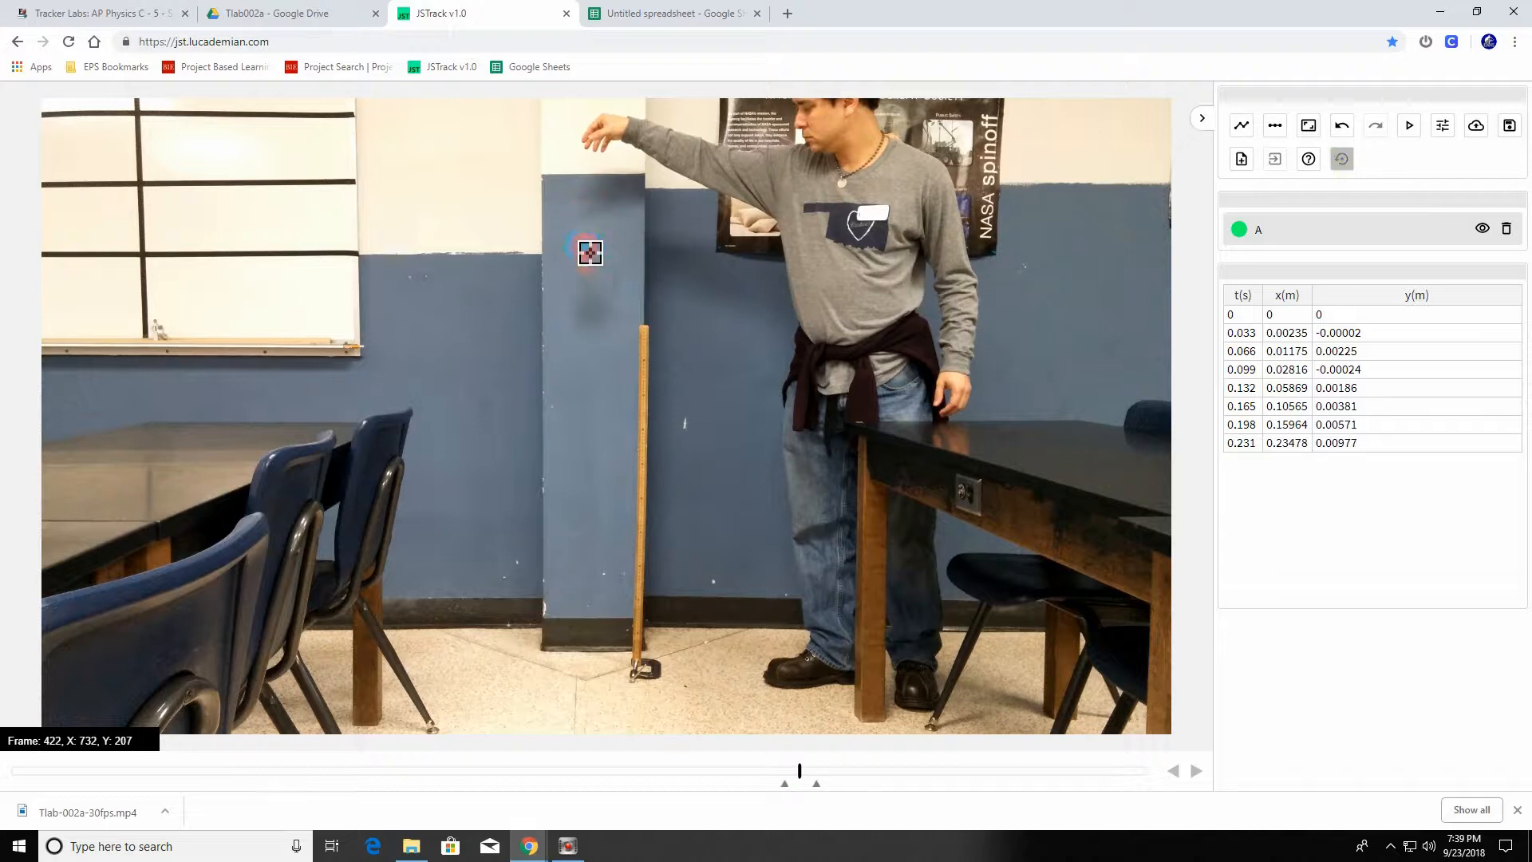
left_click(591, 279)
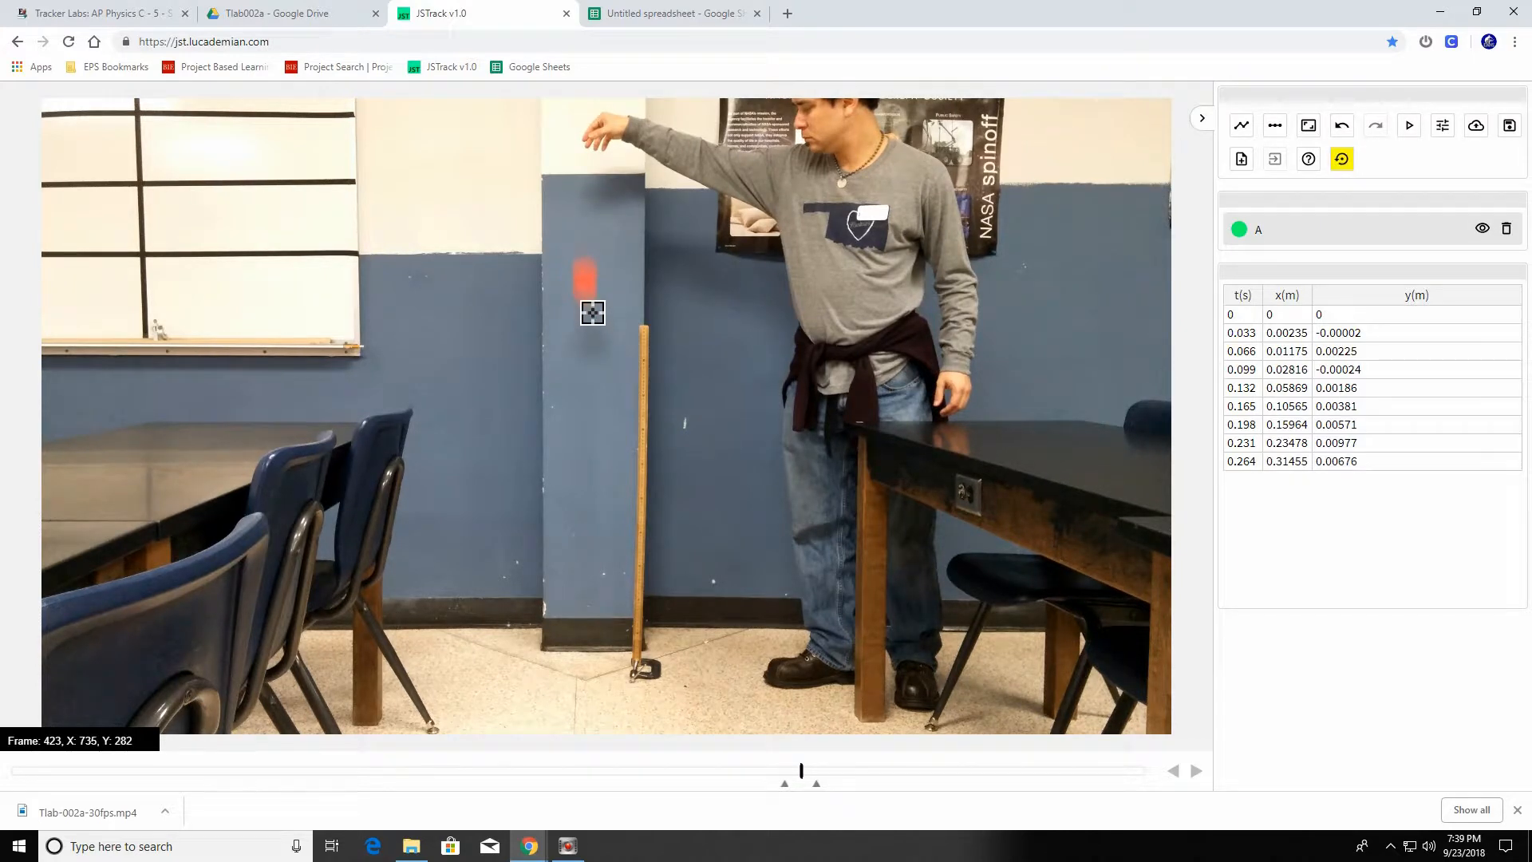
Mark the lower end of the blurred ball on track A in frames 423 to 427
left_click(592, 313)
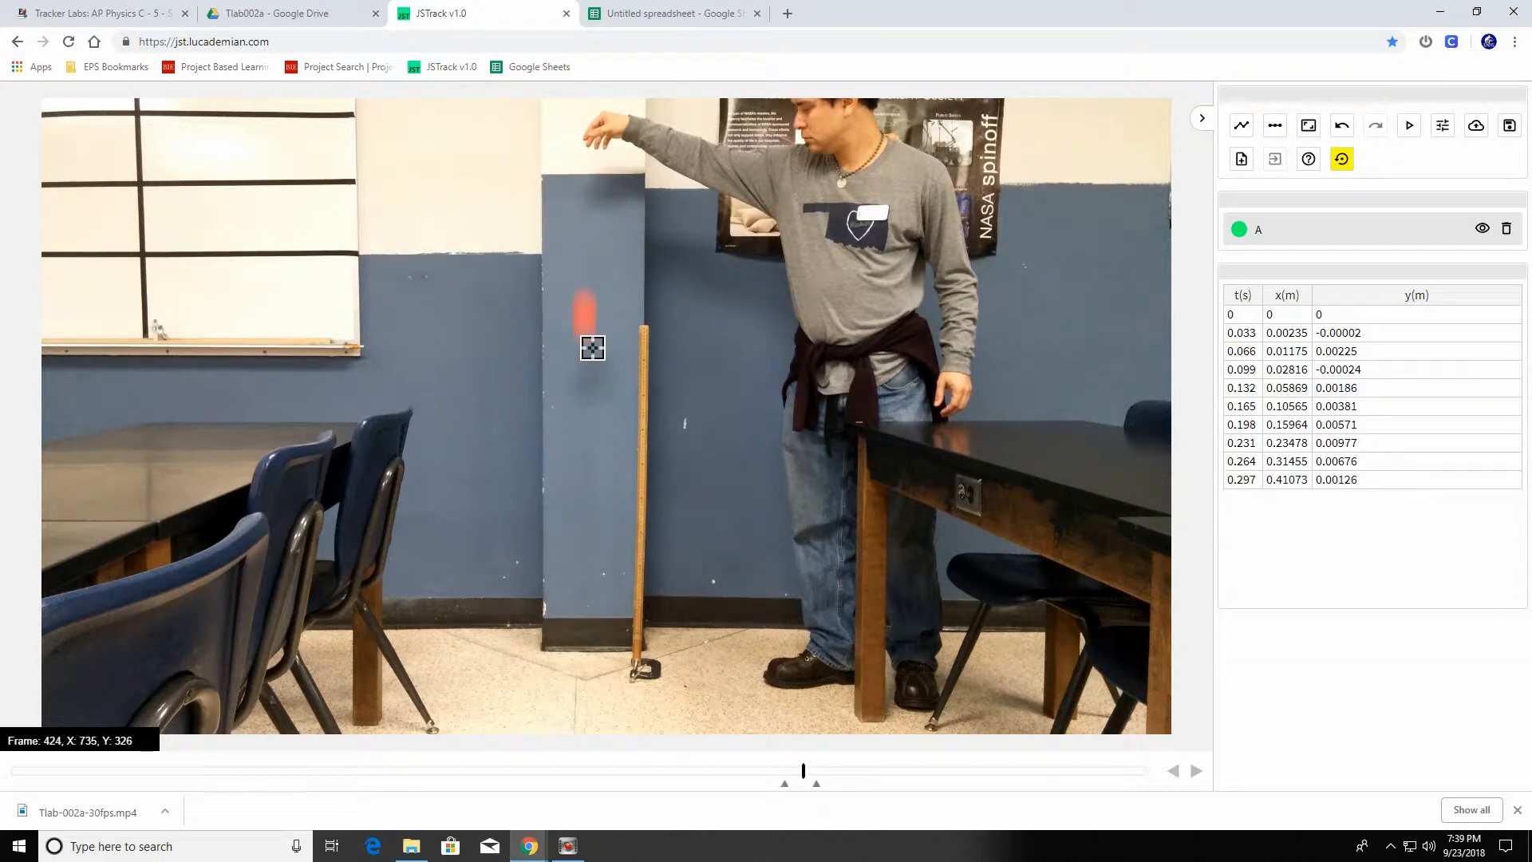
left_click(592, 347)
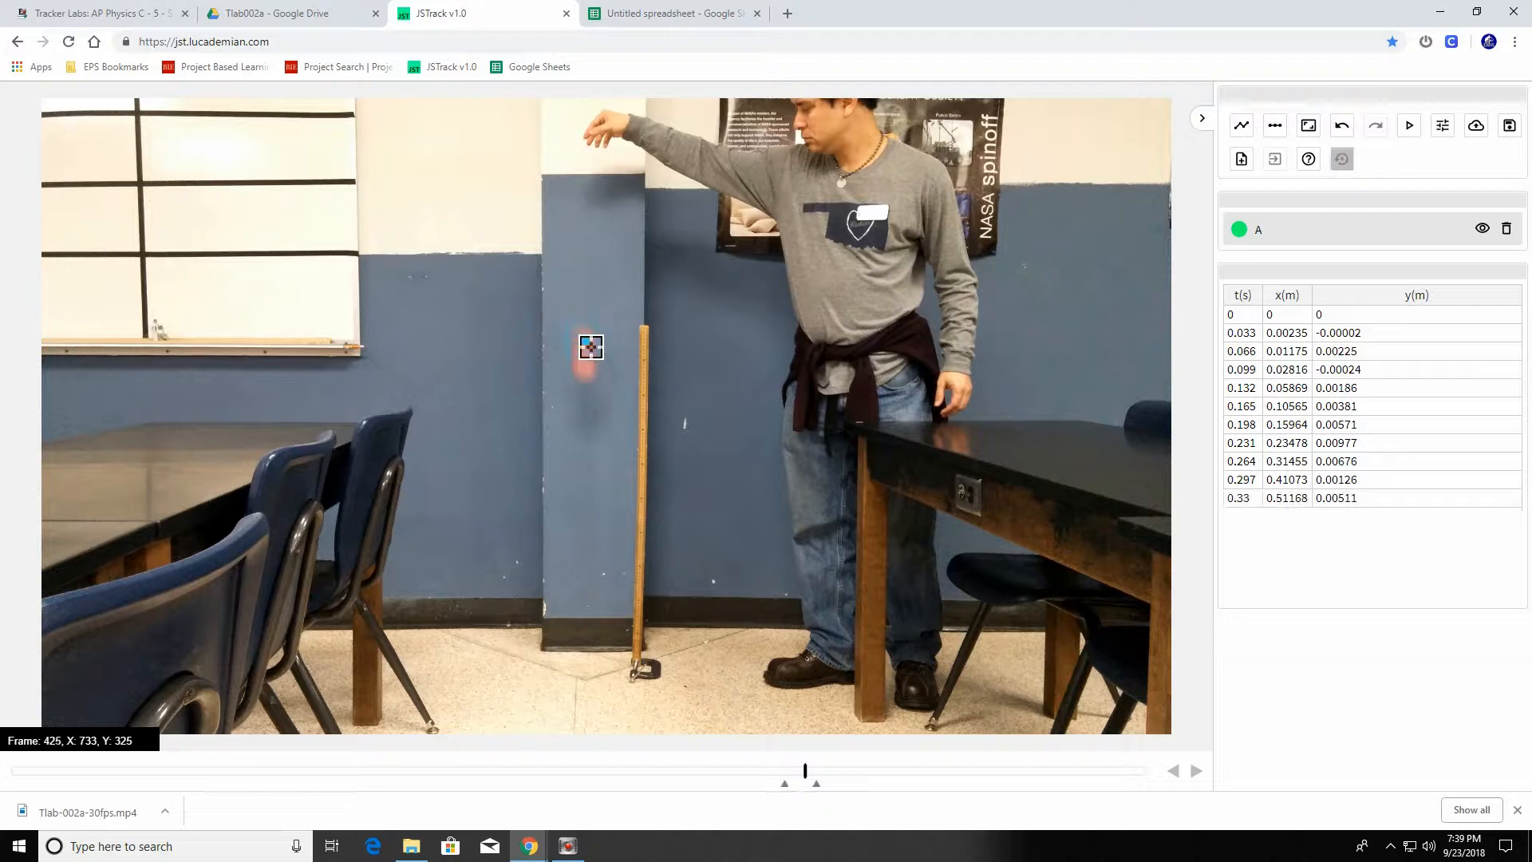
left_click(590, 386)
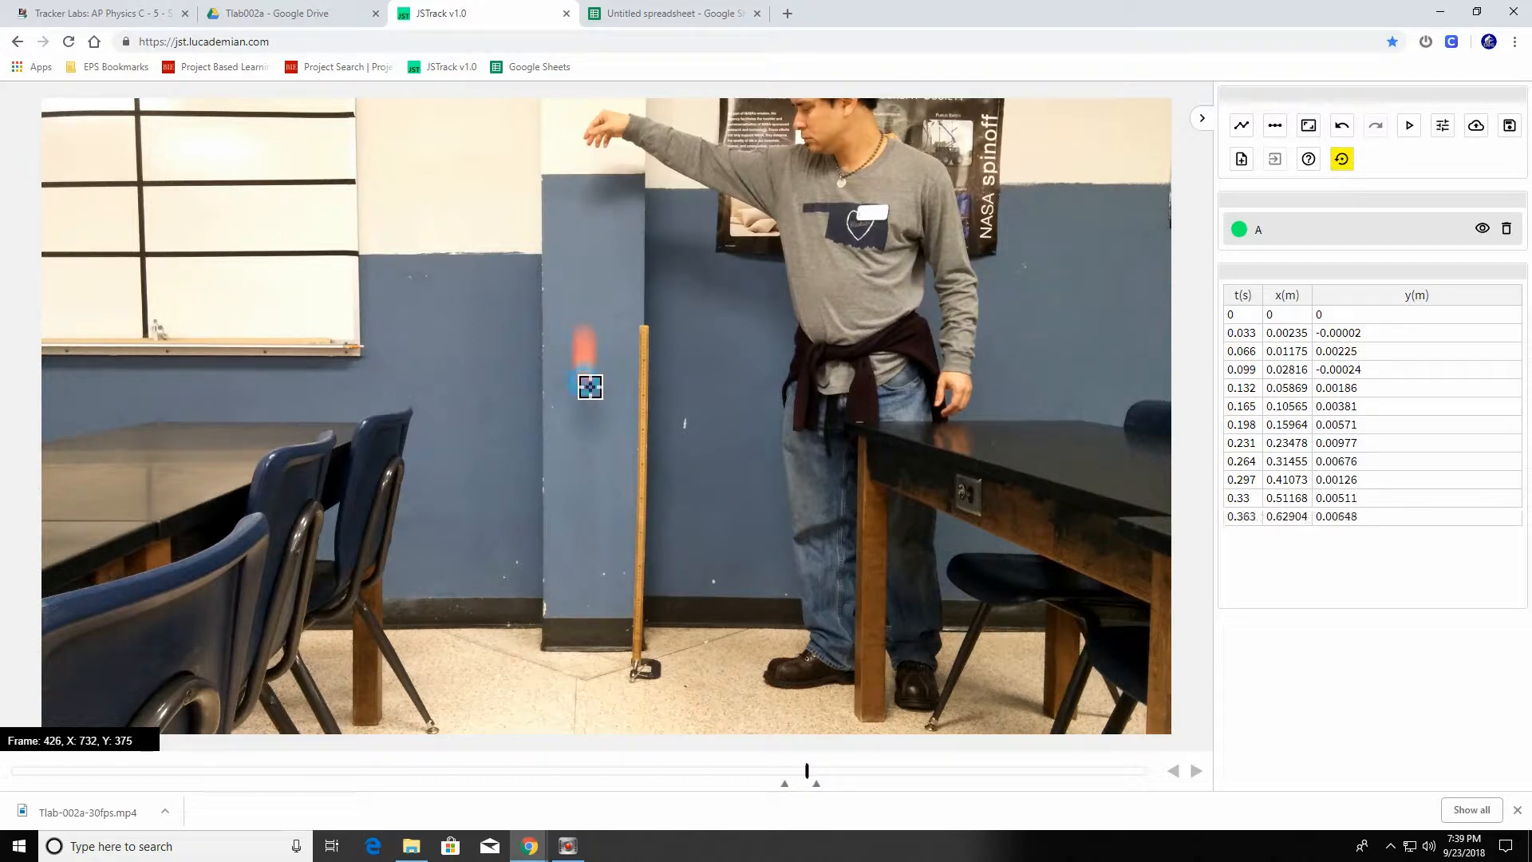
left_click(589, 432)
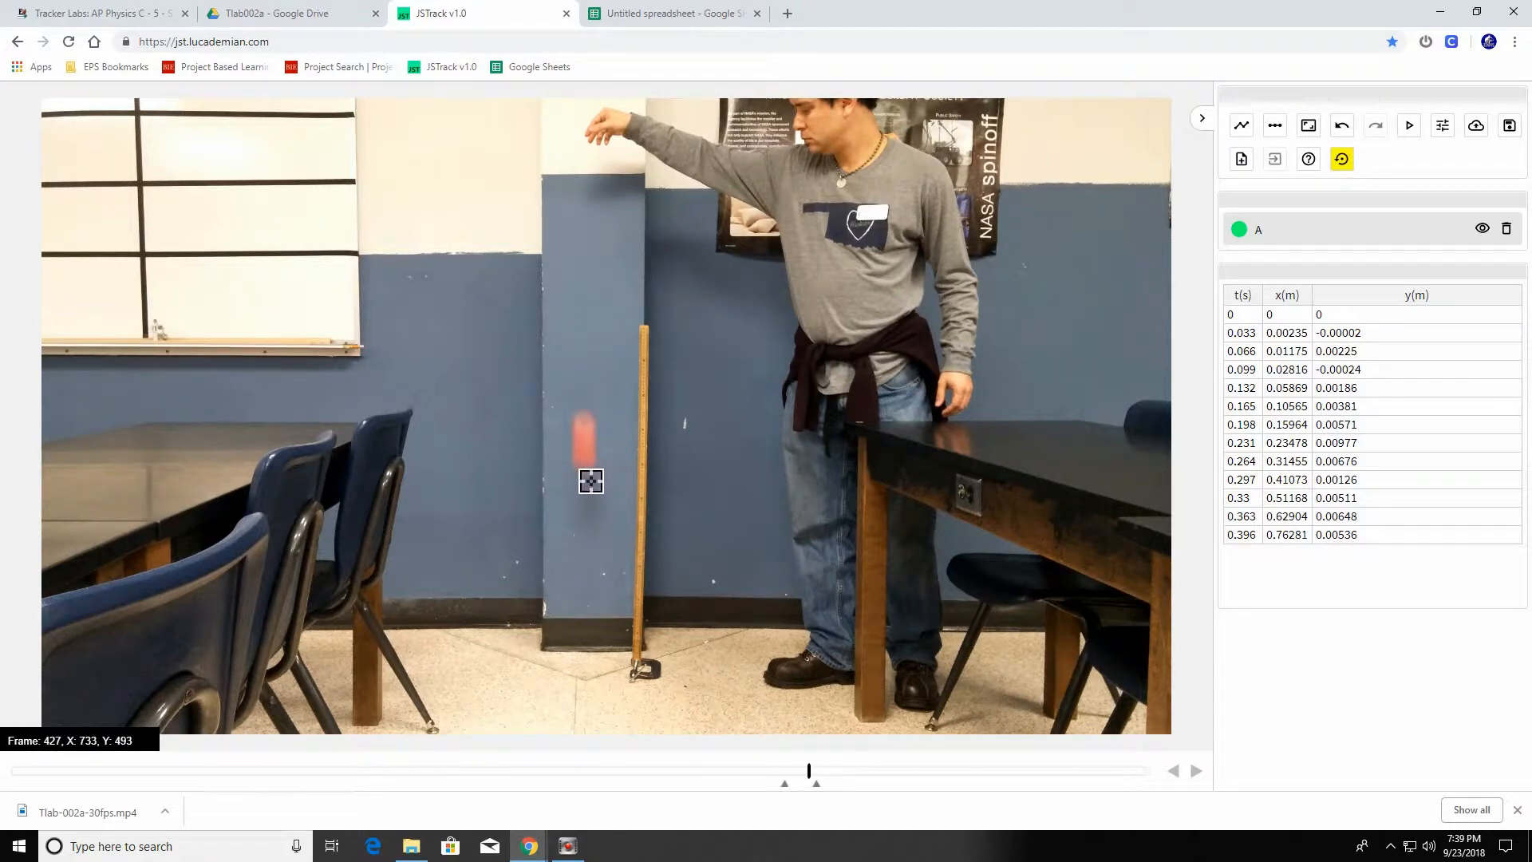
left_click(591, 480)
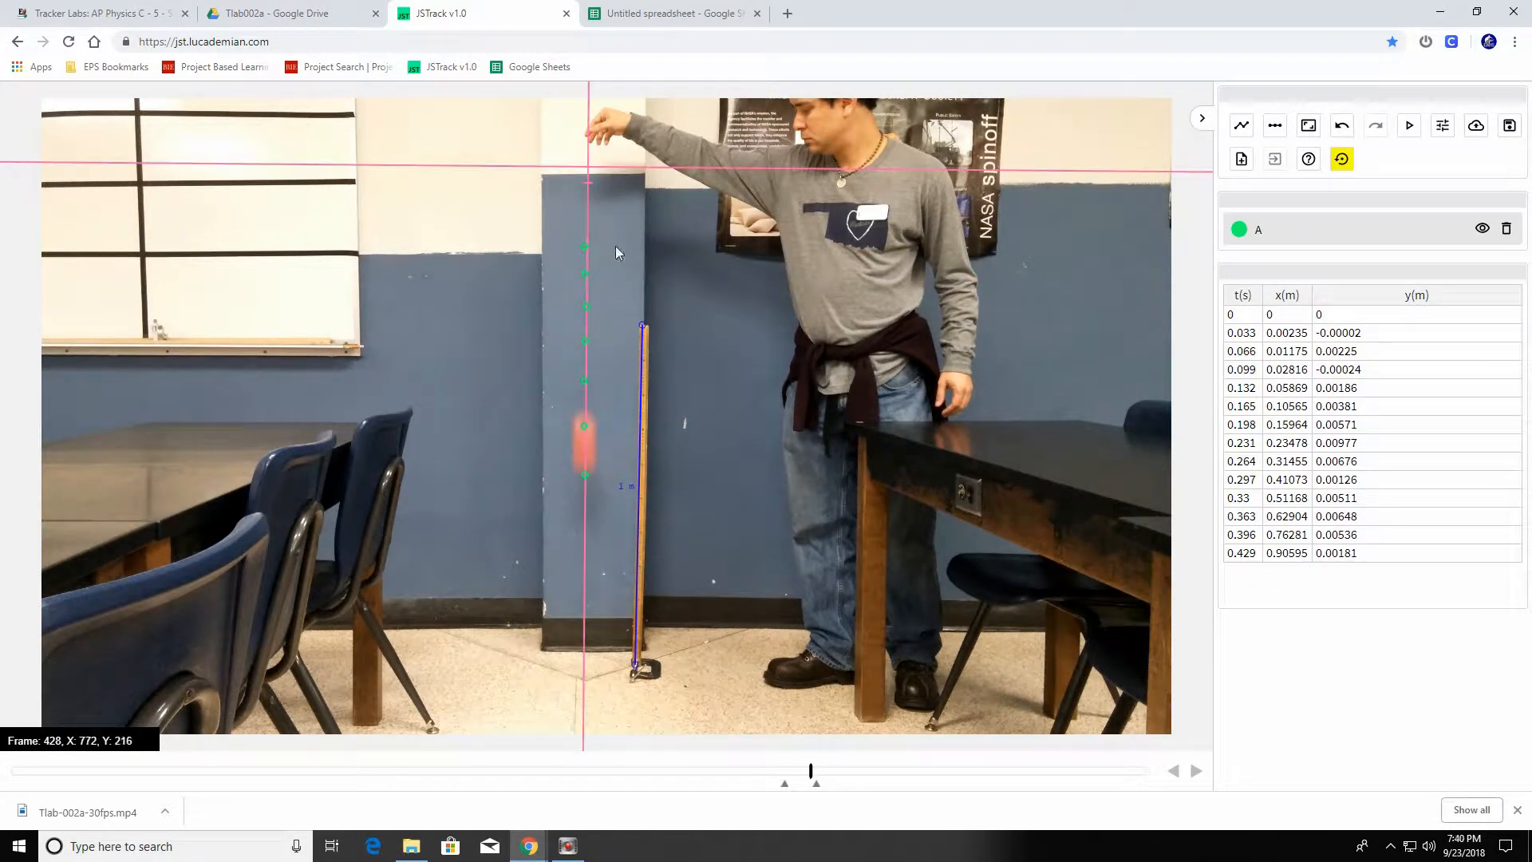
Complete track A by marking the ball's lower end in frames 428 to 431, and leave tracking mode
left_click(590, 482)
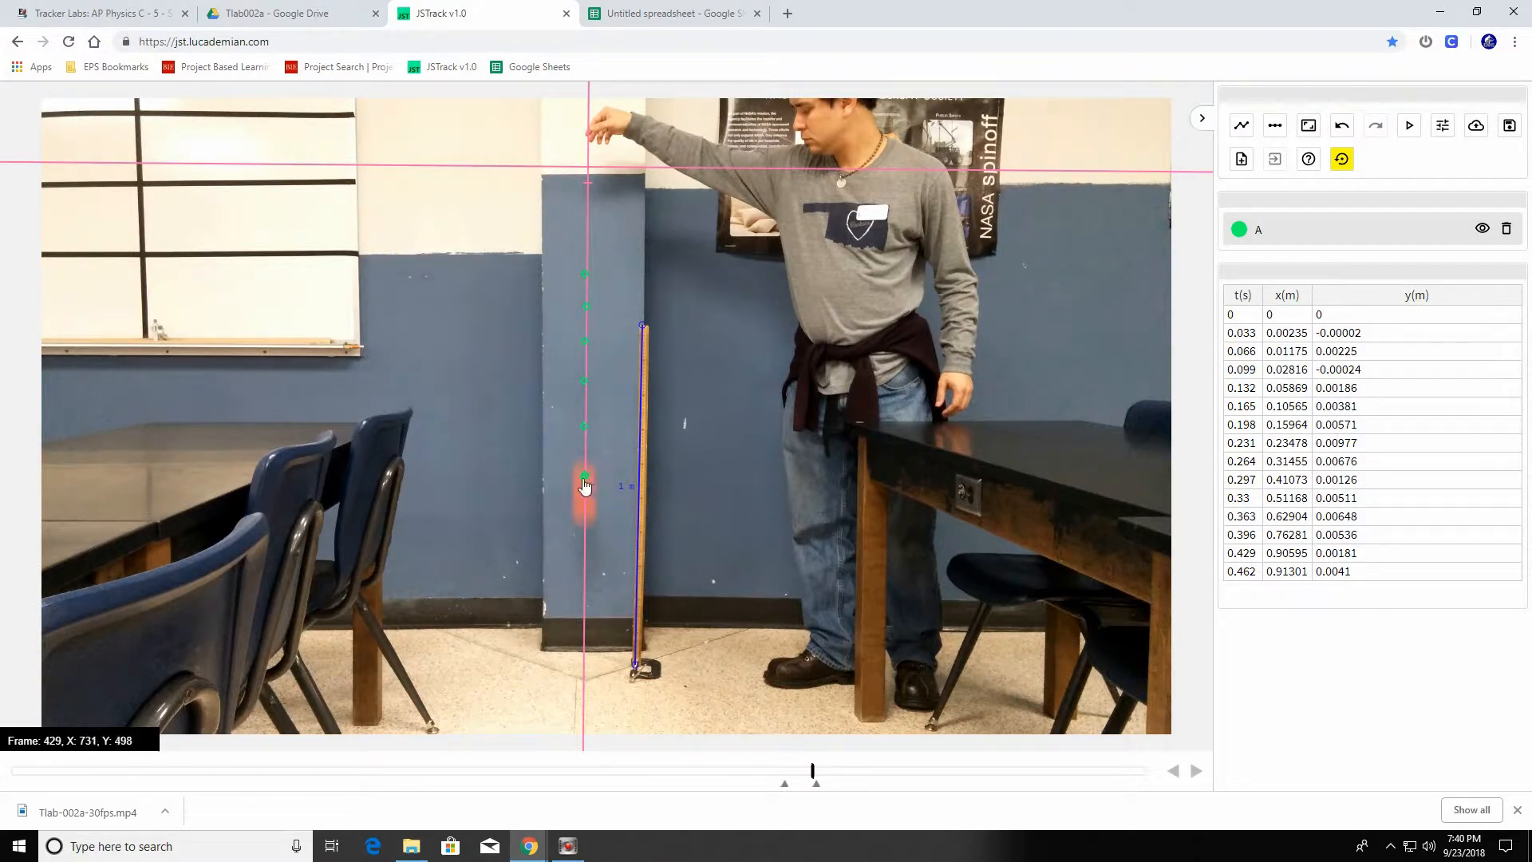
left_click(598, 533)
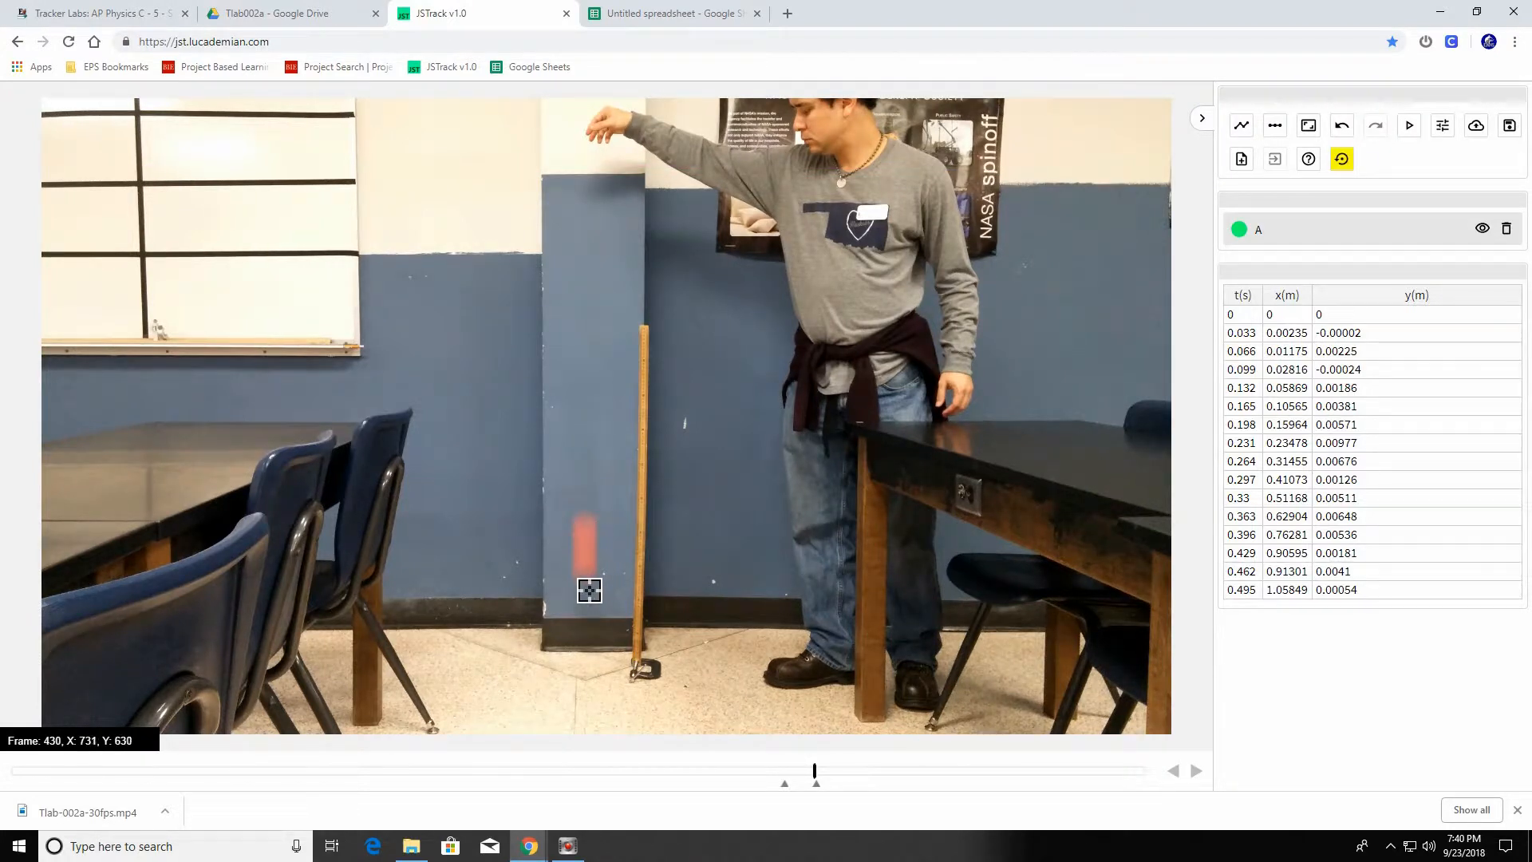
left_click(593, 591)
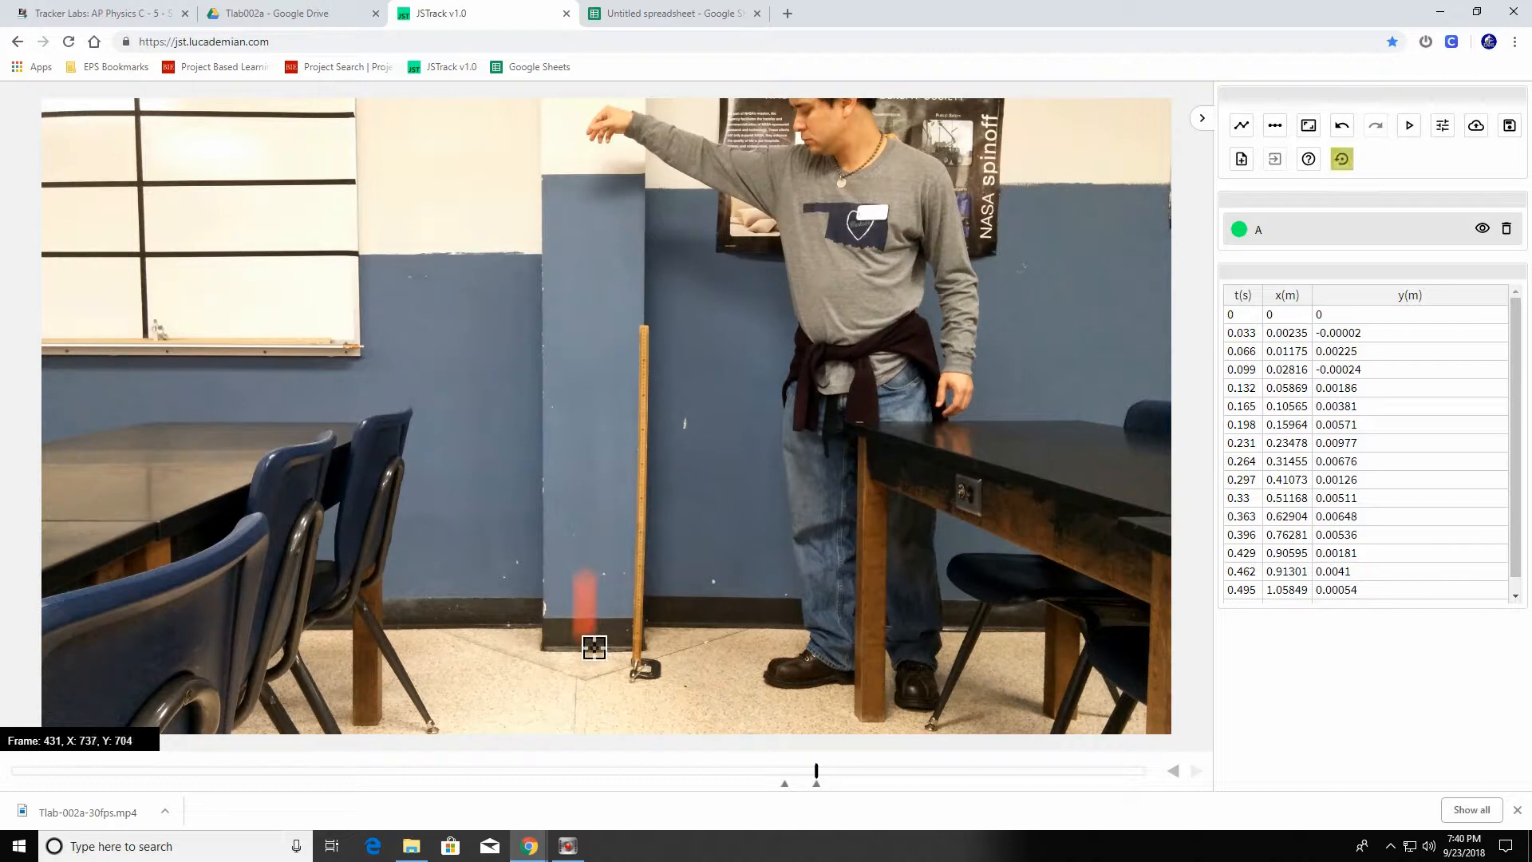
key("Escape")
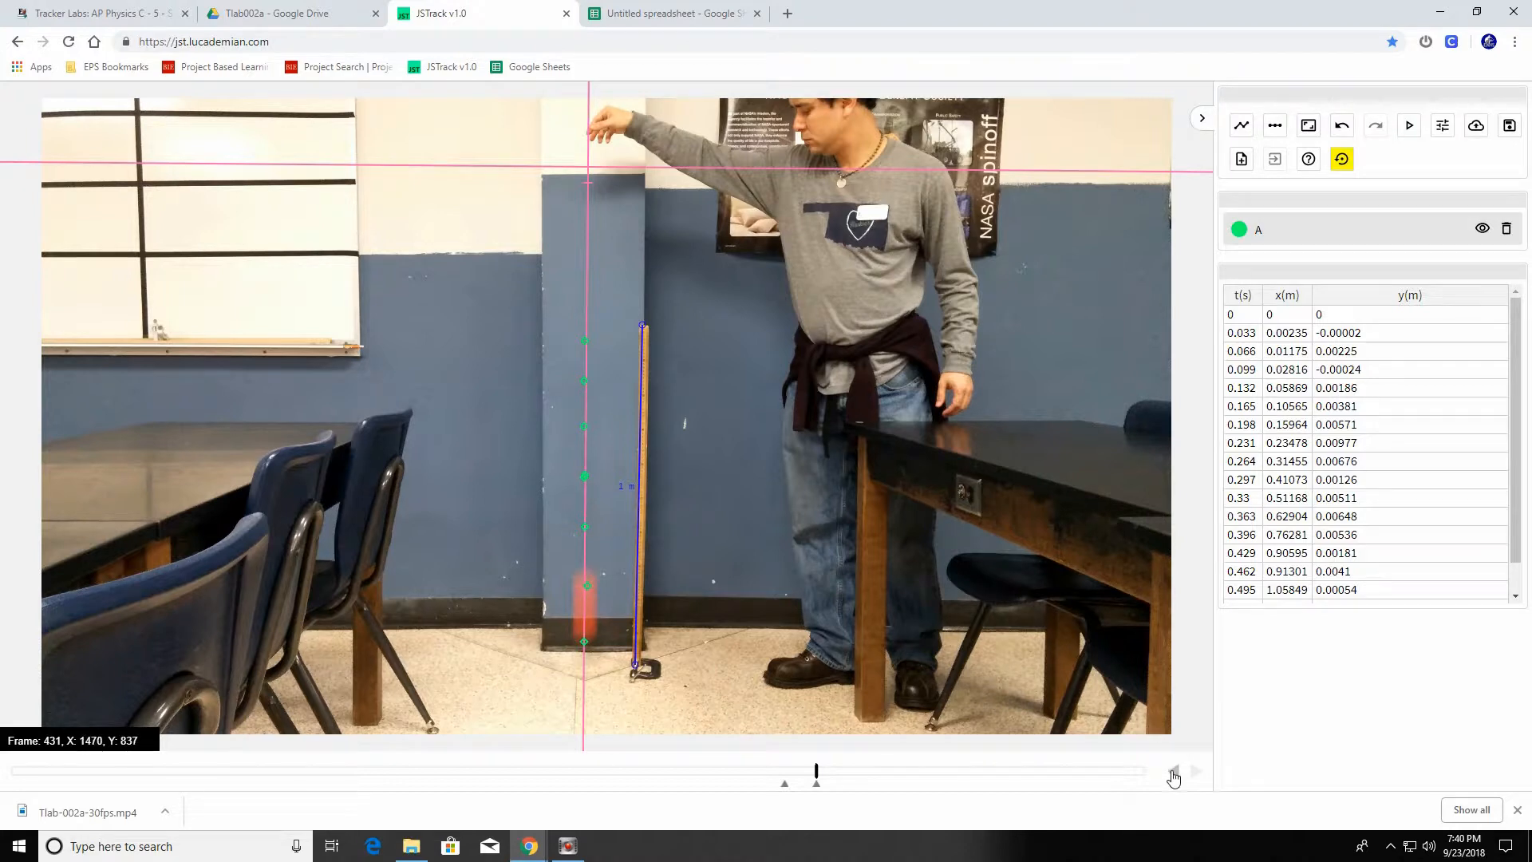
Review the marked points against the ball by stepping back to frame 427 and forward again to frame 431
left_click(1173, 771)
left_click(1173, 771)
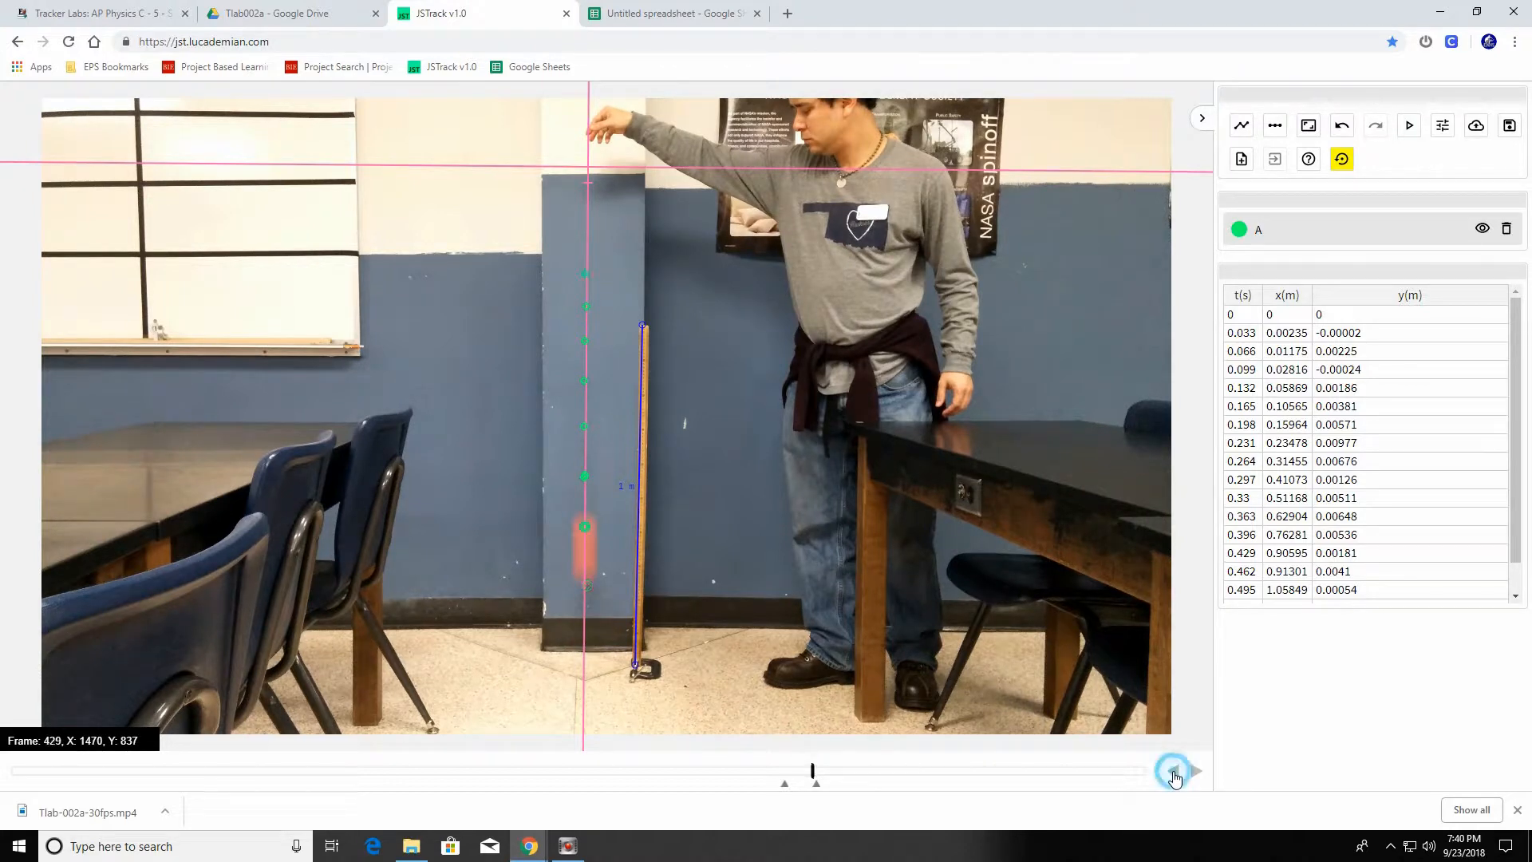
left_click(1173, 771)
left_click(1173, 771)
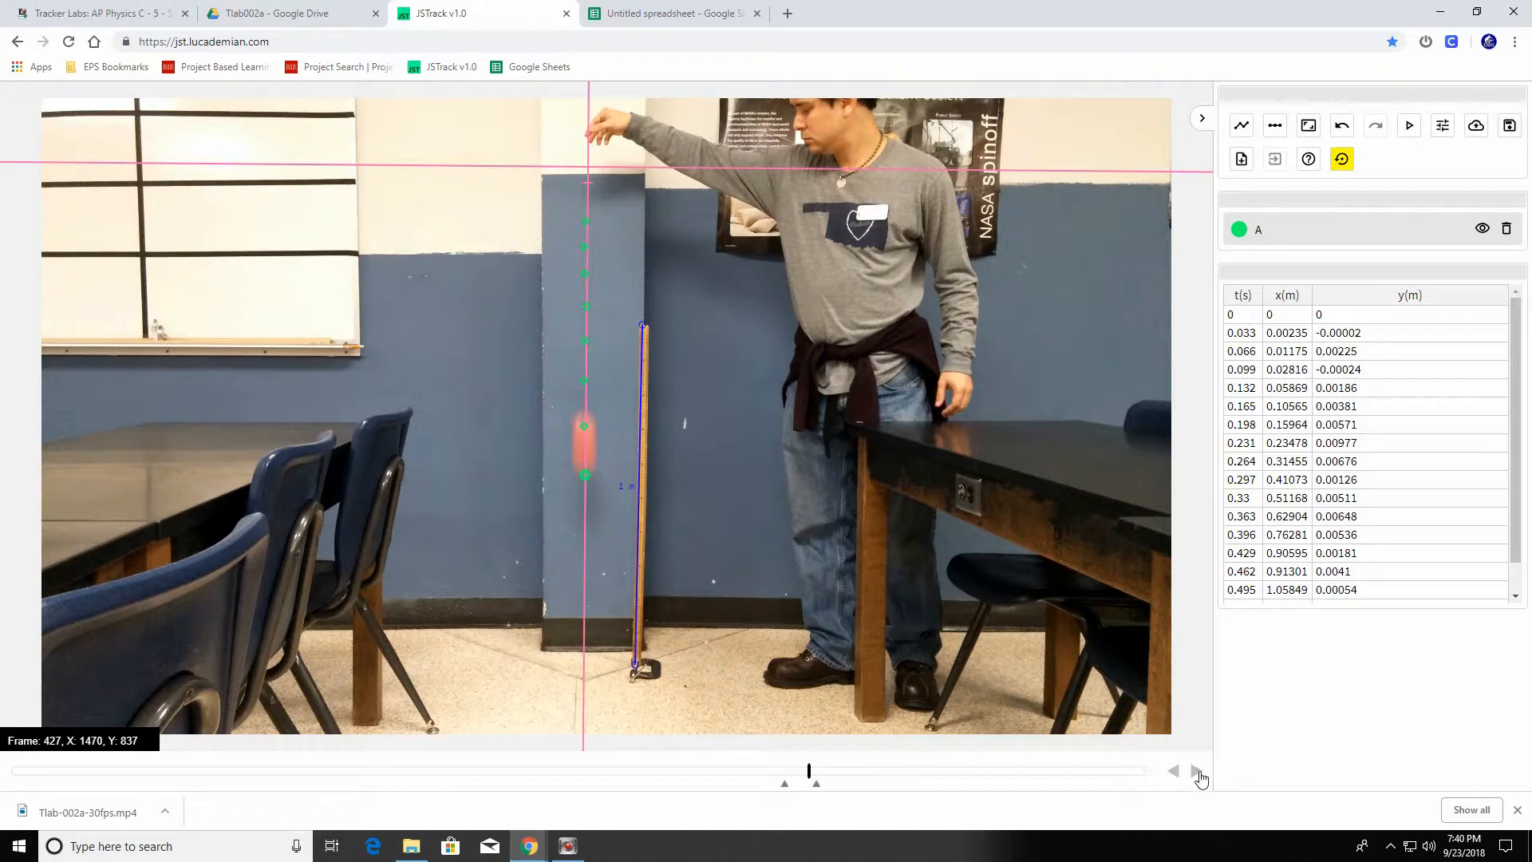
left_click(1197, 772)
left_click(1172, 771)
left_click(1196, 772)
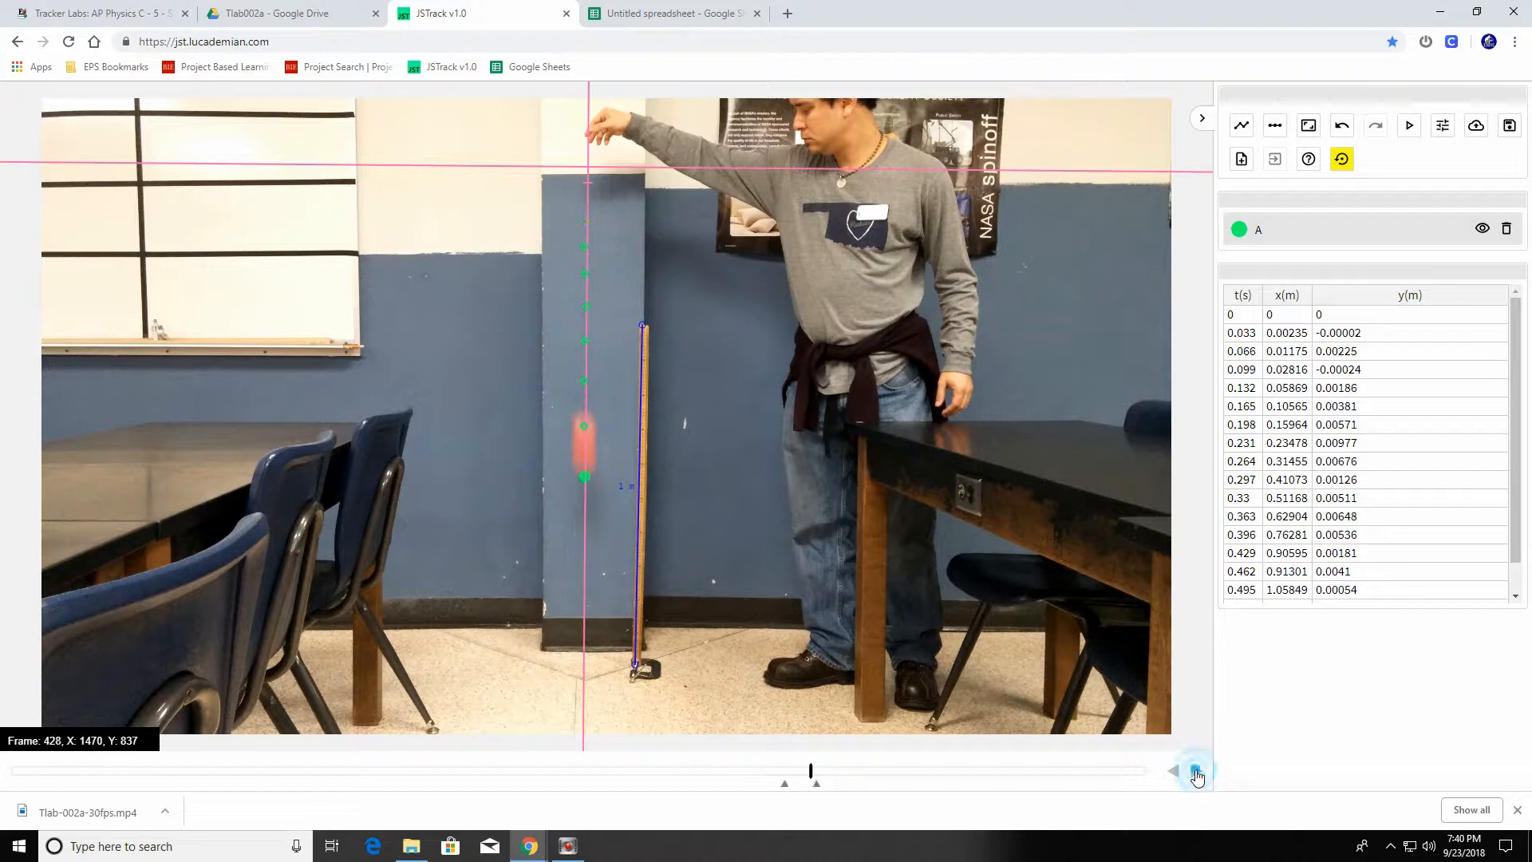
left_click(1196, 773)
left_click(1197, 772)
left_click(1197, 772)
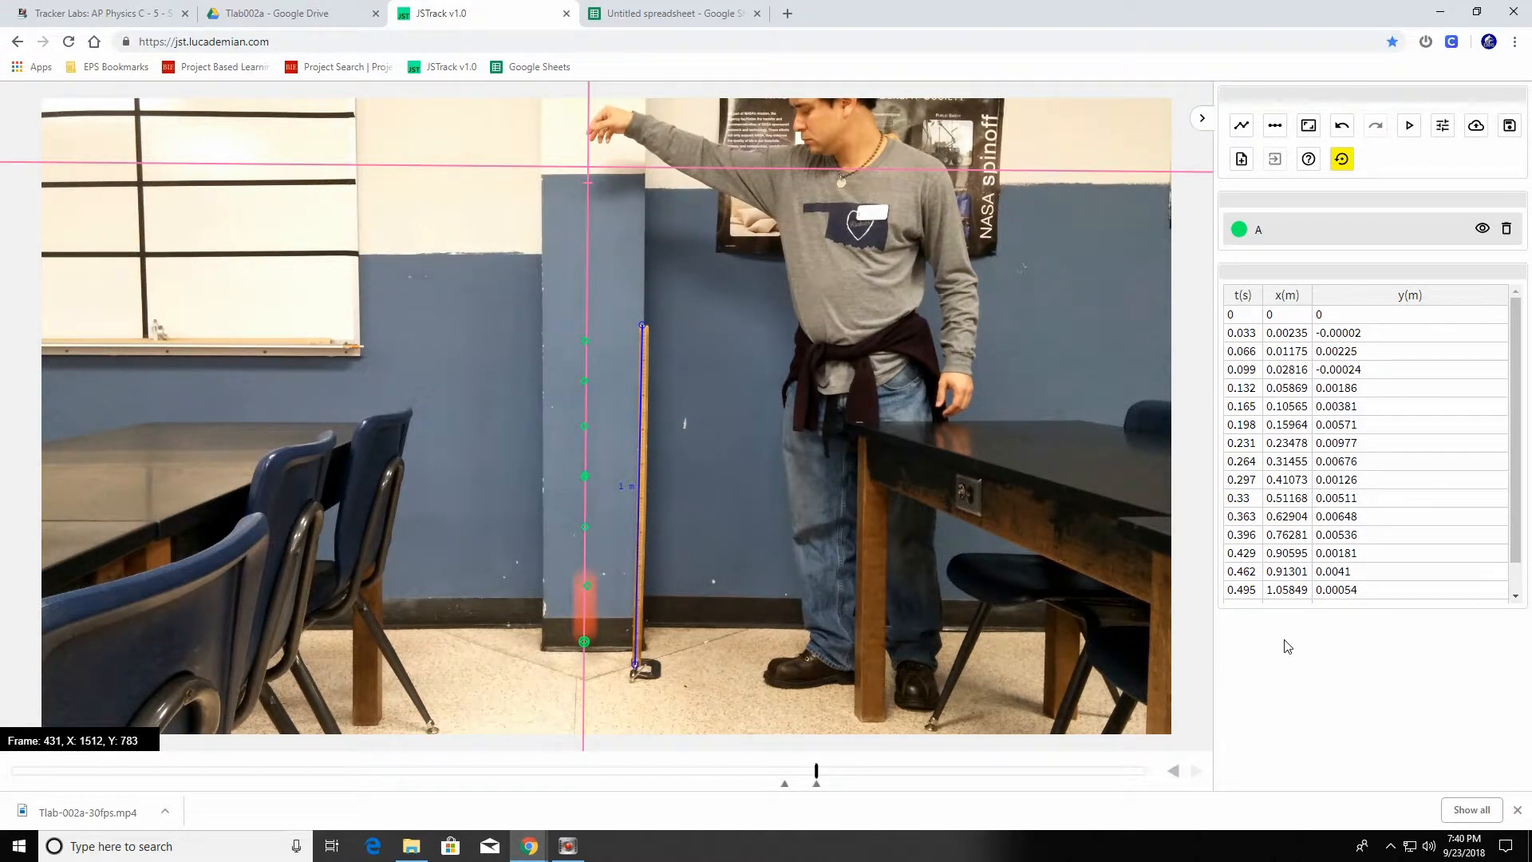
Copy the entire track A data table and paste it into the untitled Google Sheets spreadsheet starting at cell B2
left_click(1242, 318)
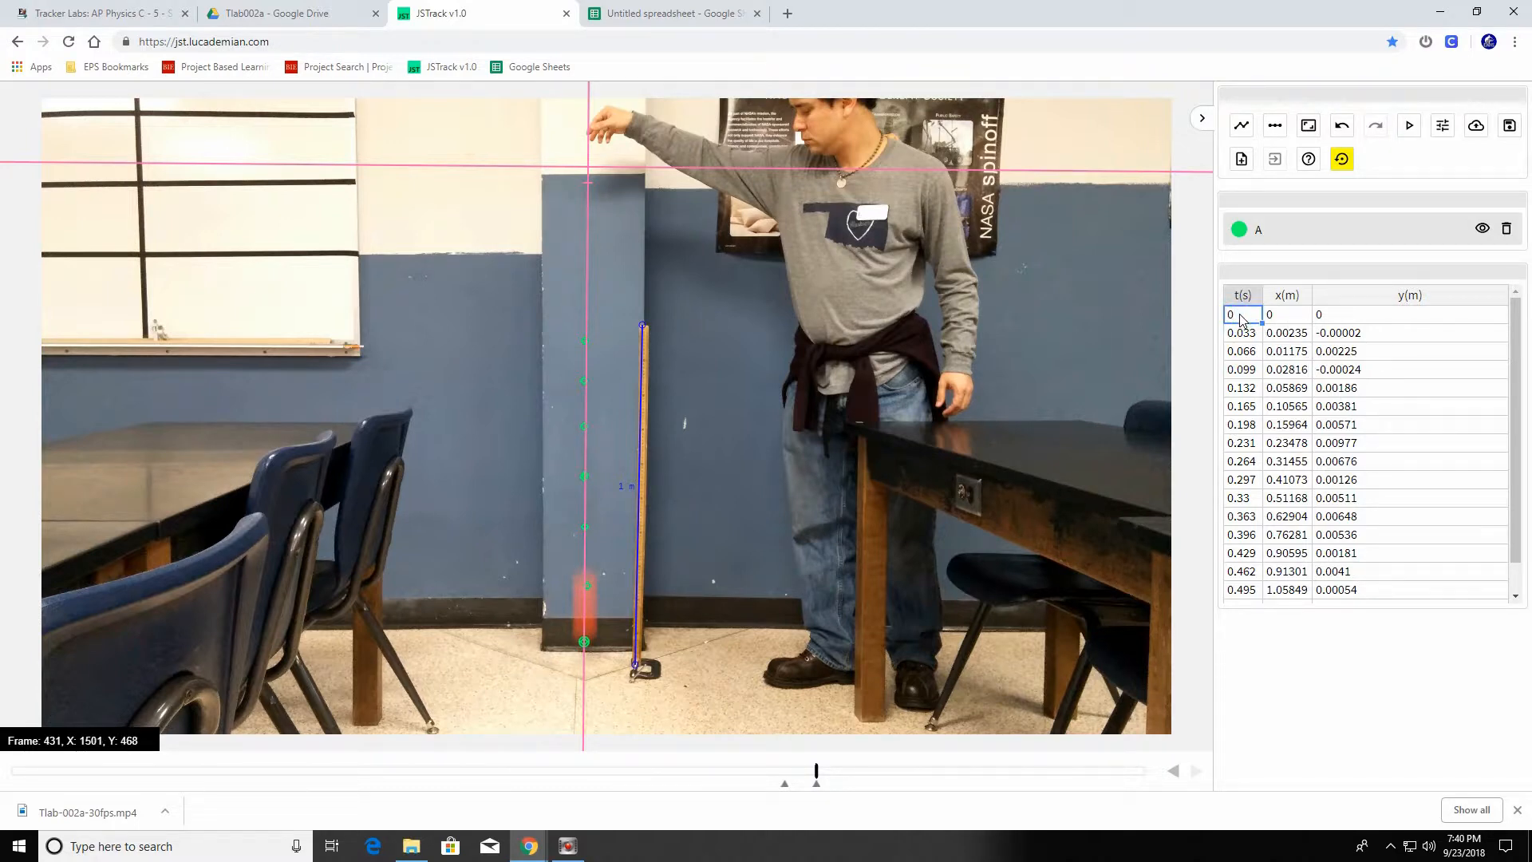
key("ctrl+a")
key("ctrl+c")
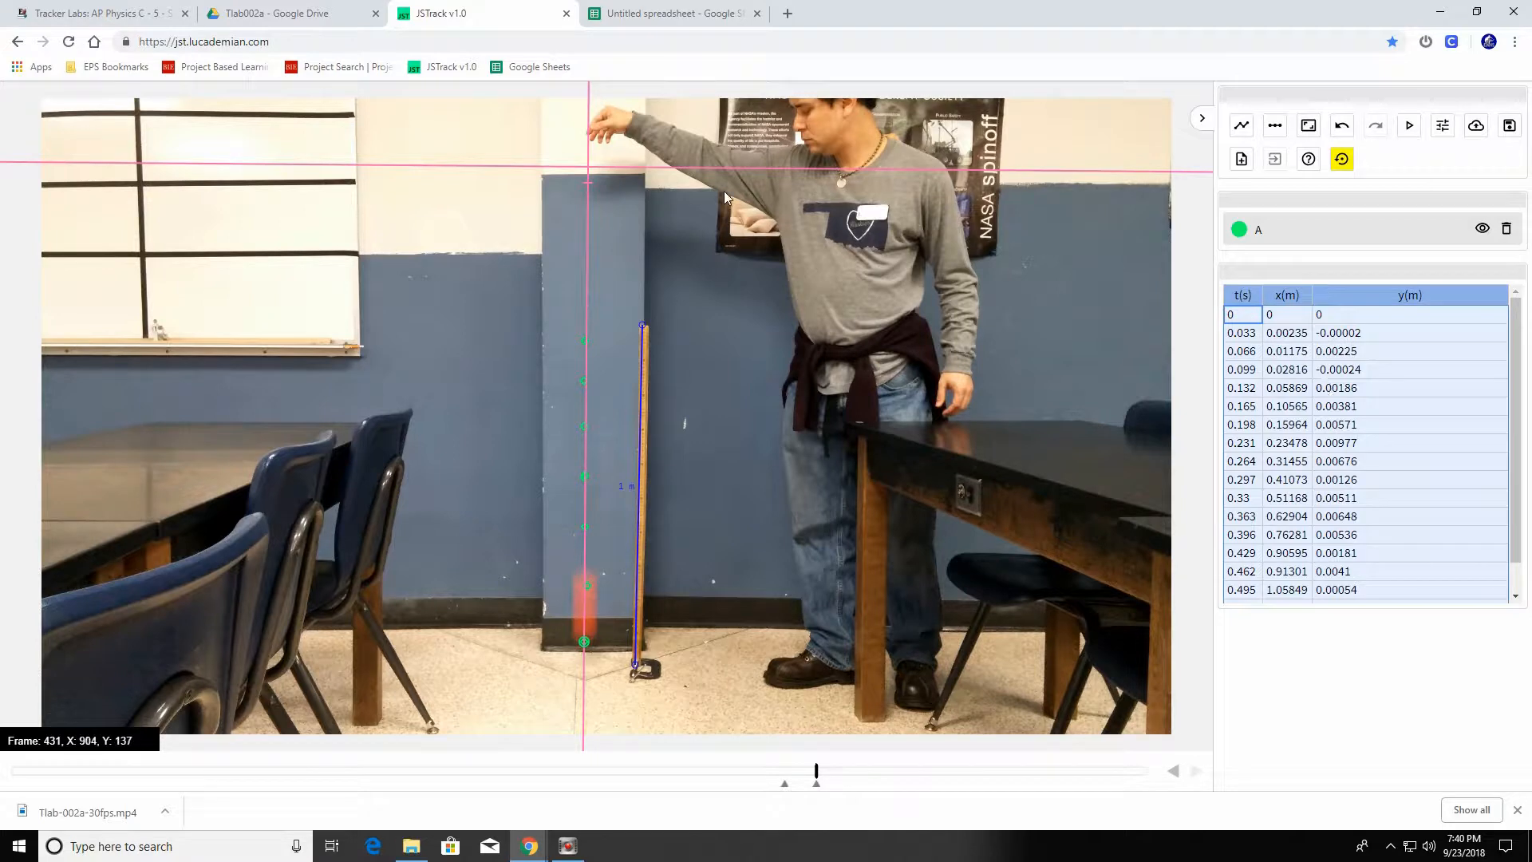
left_click(662, 17)
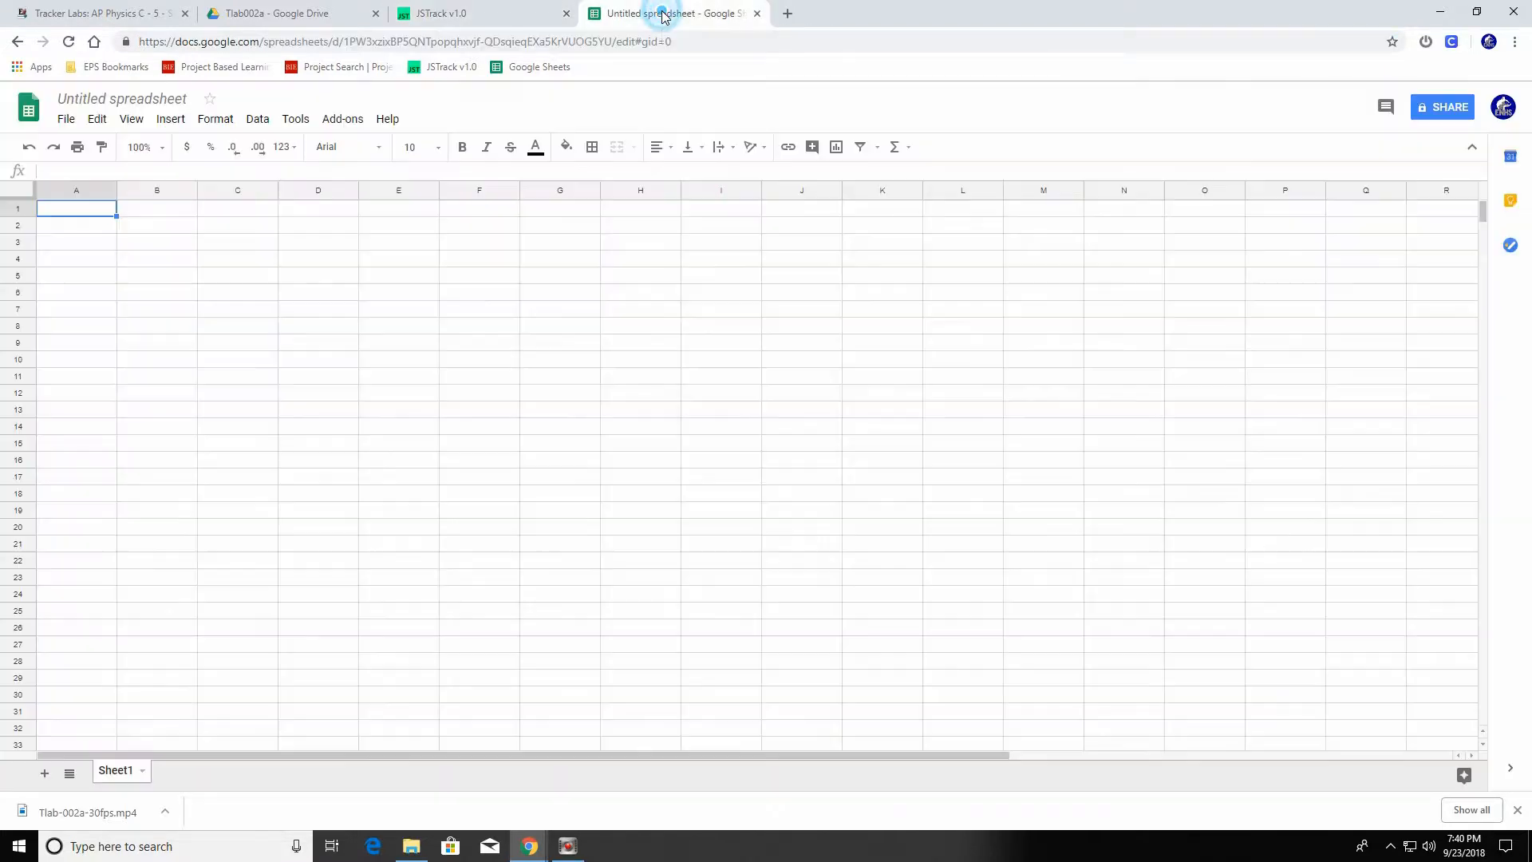
left_click(169, 232)
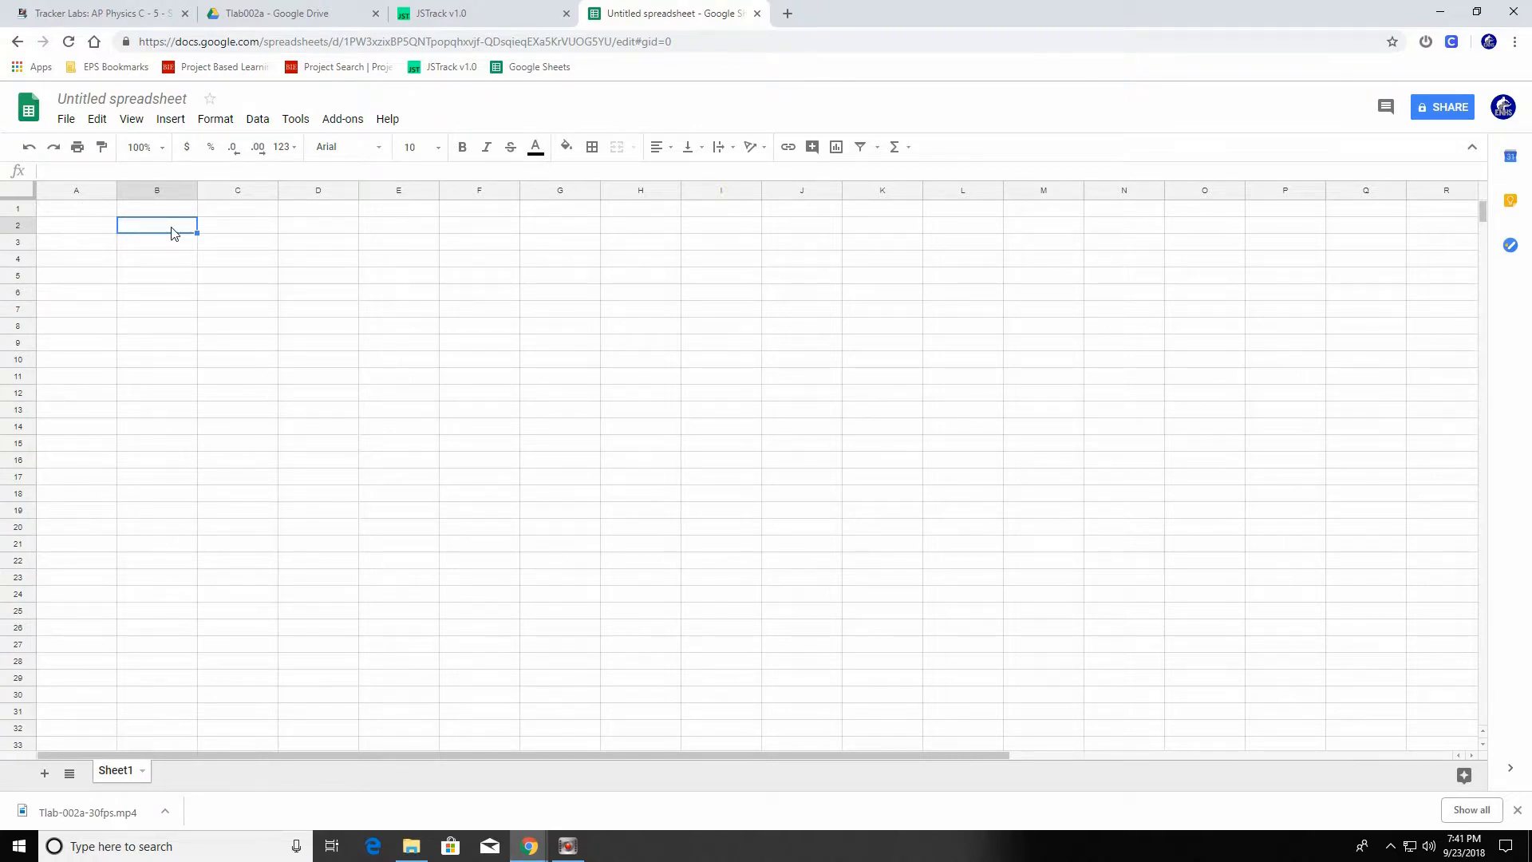
key("ctrl+v")
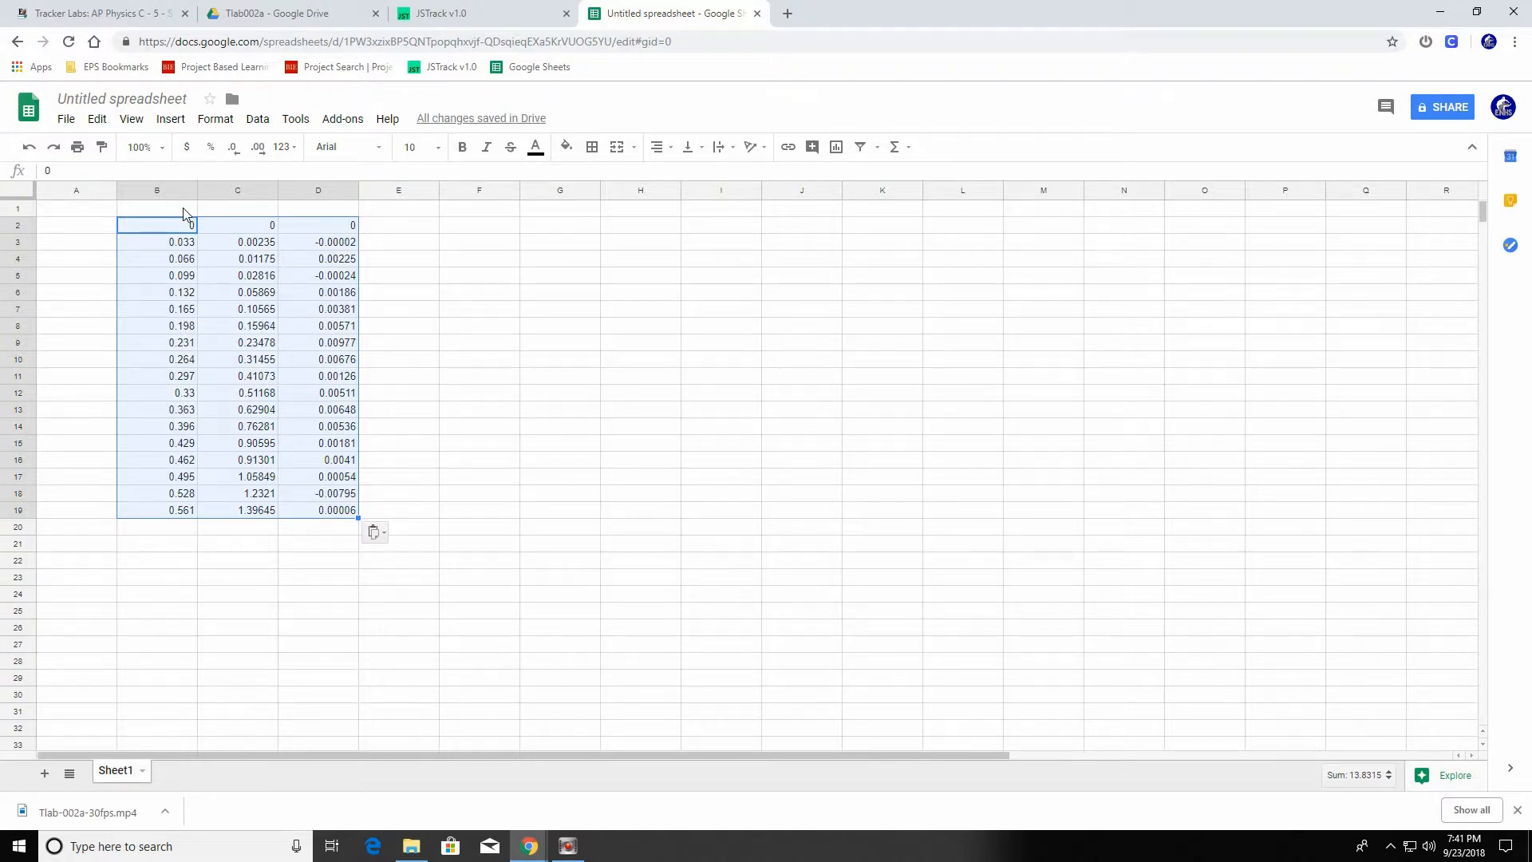
Label the pasted columns t, x and y in cells B1 to D1, matching JSTrack's table headings, and return to JSTrack
left_click(185, 214)
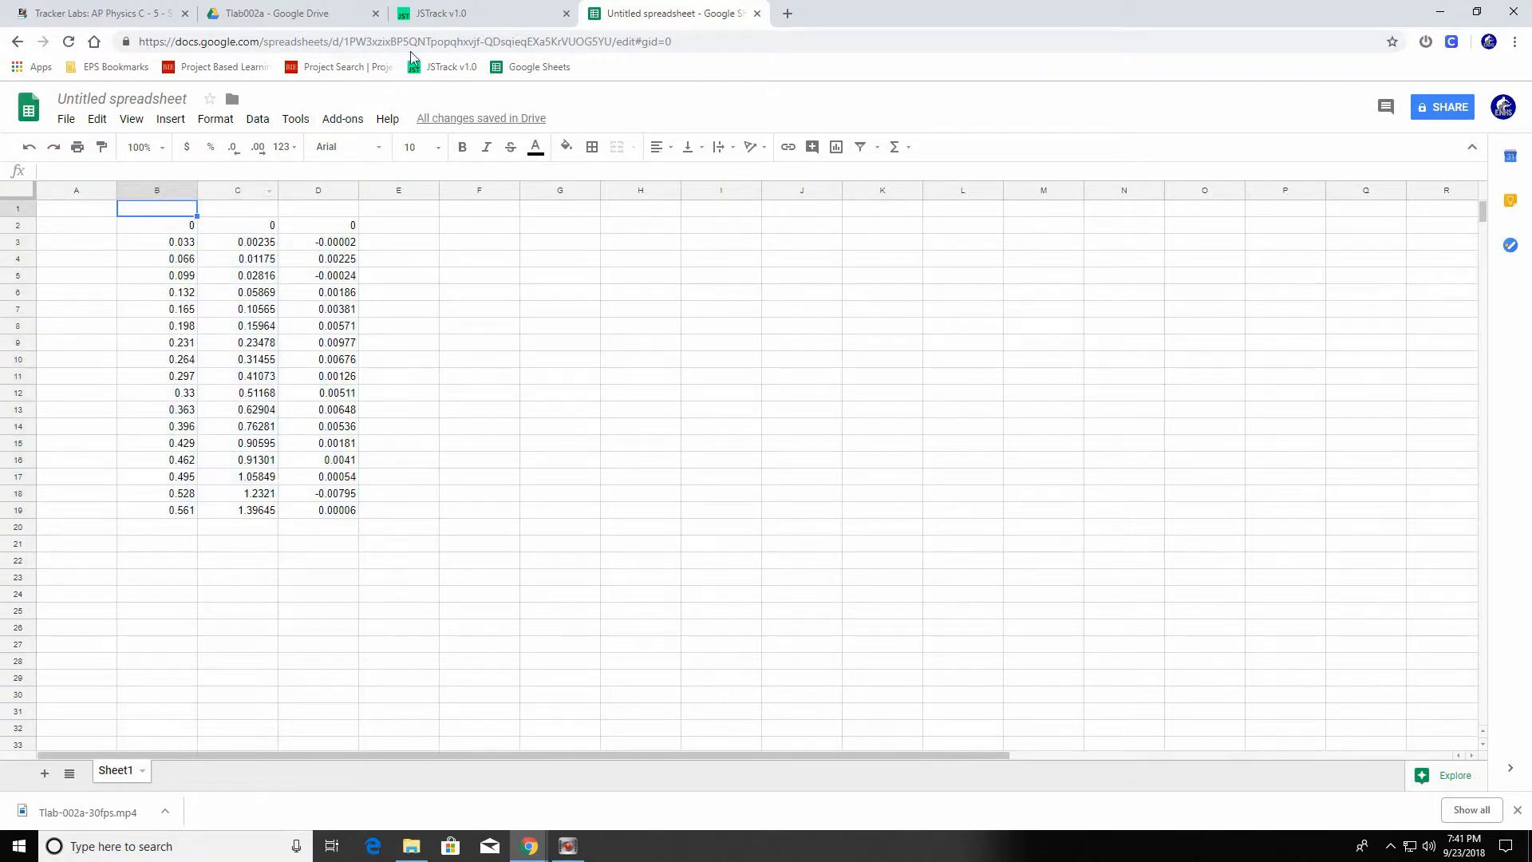
left_click(472, 13)
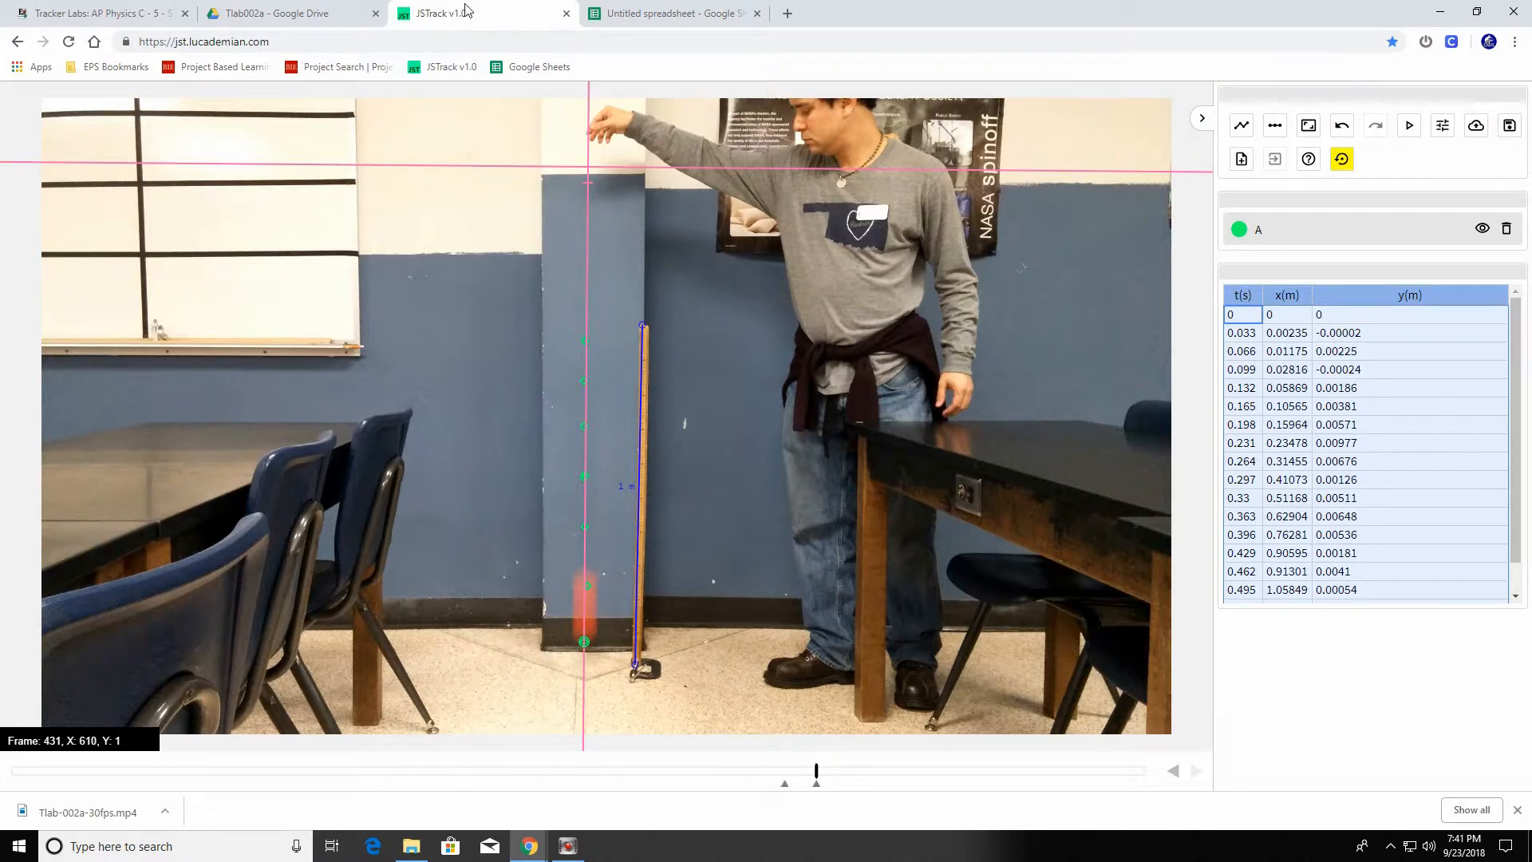
left_click(687, 12)
type("t")
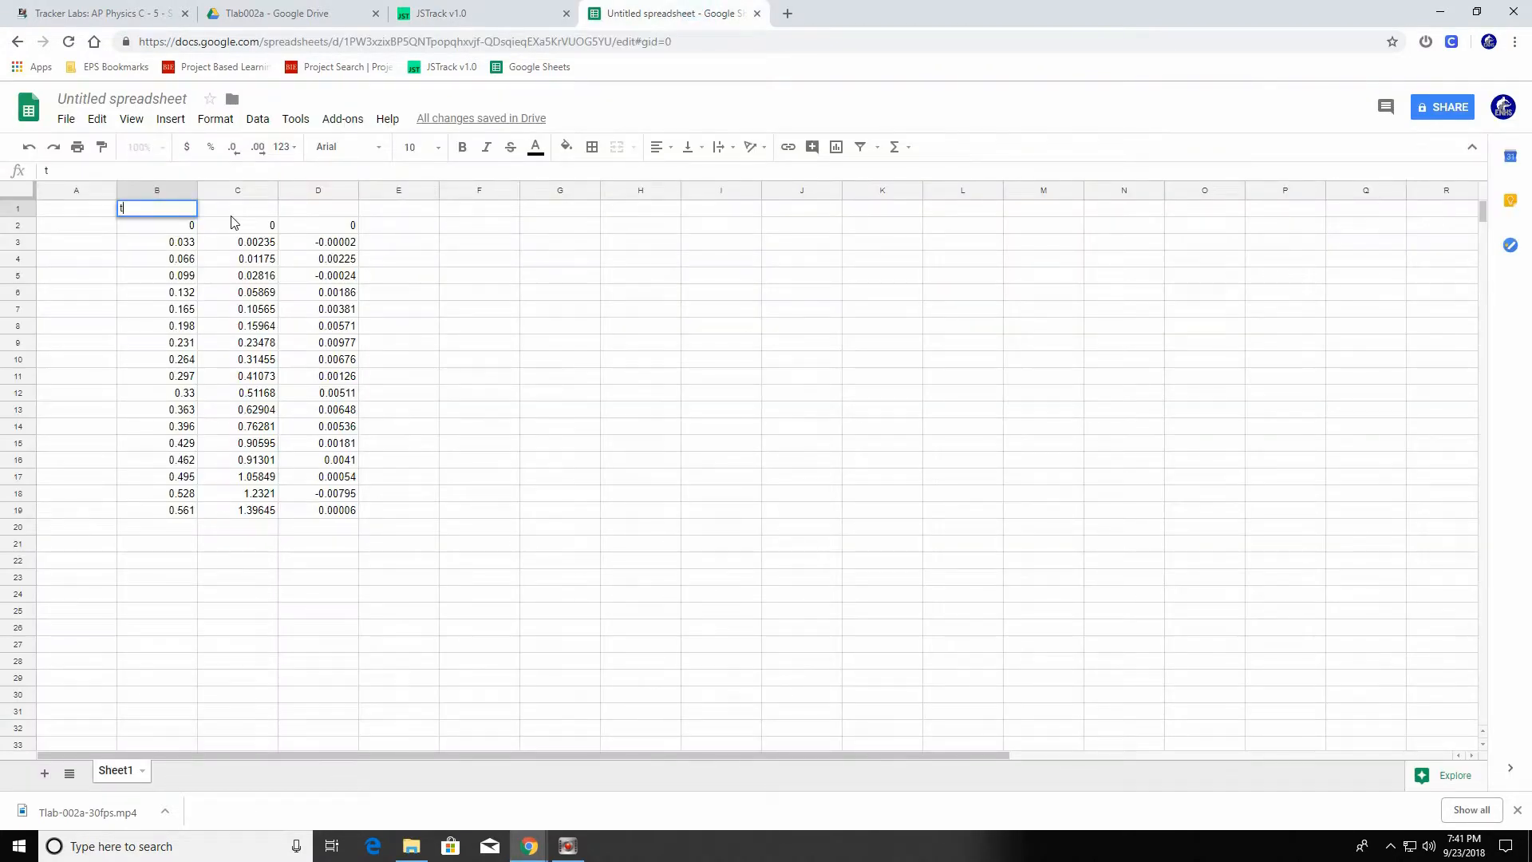
key("Tab")
type("x")
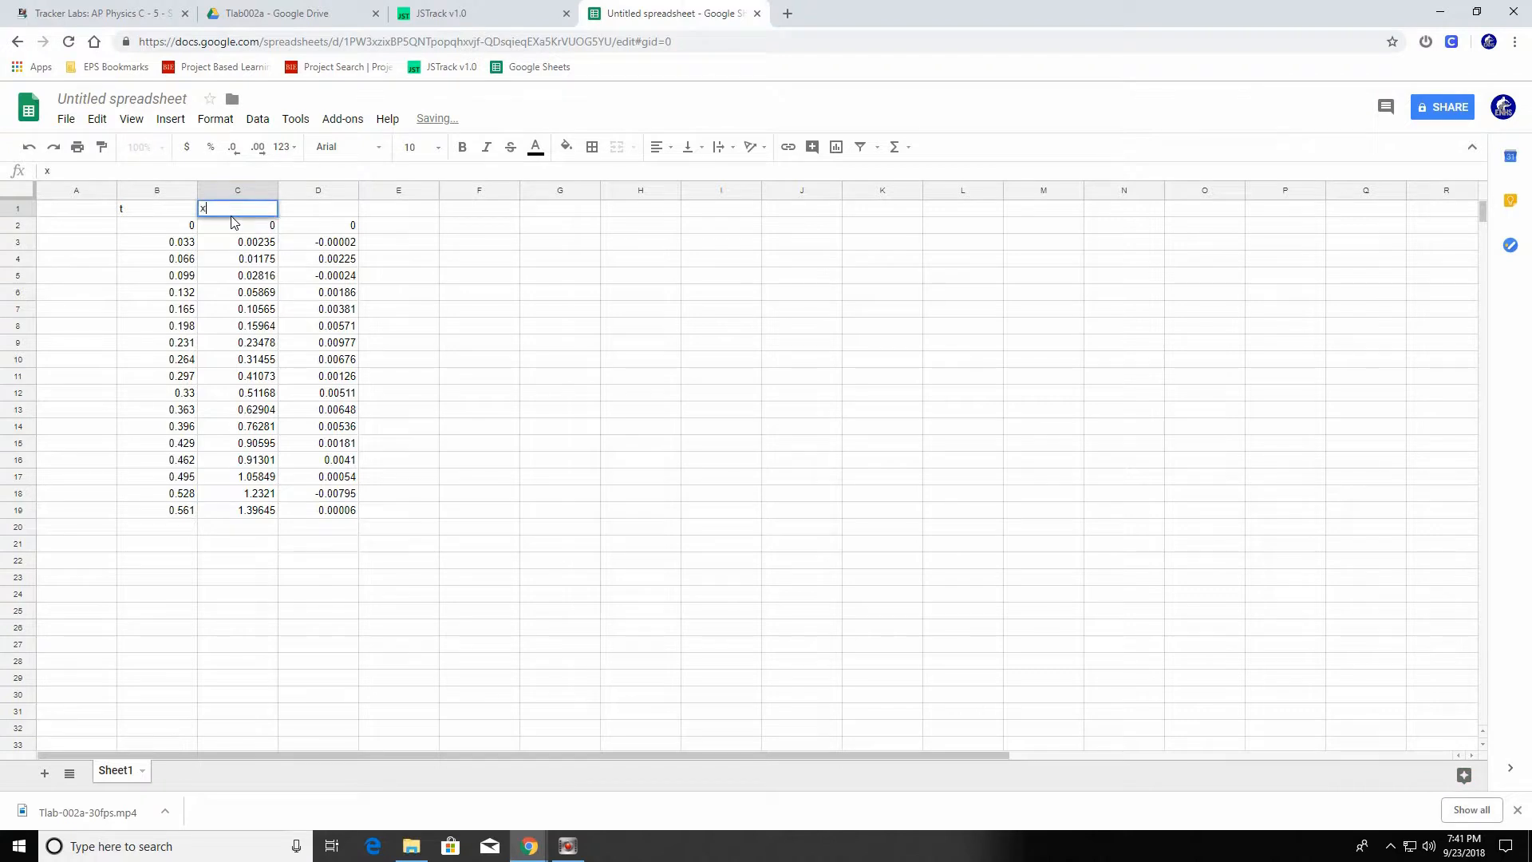
key("Tab")
type("y")
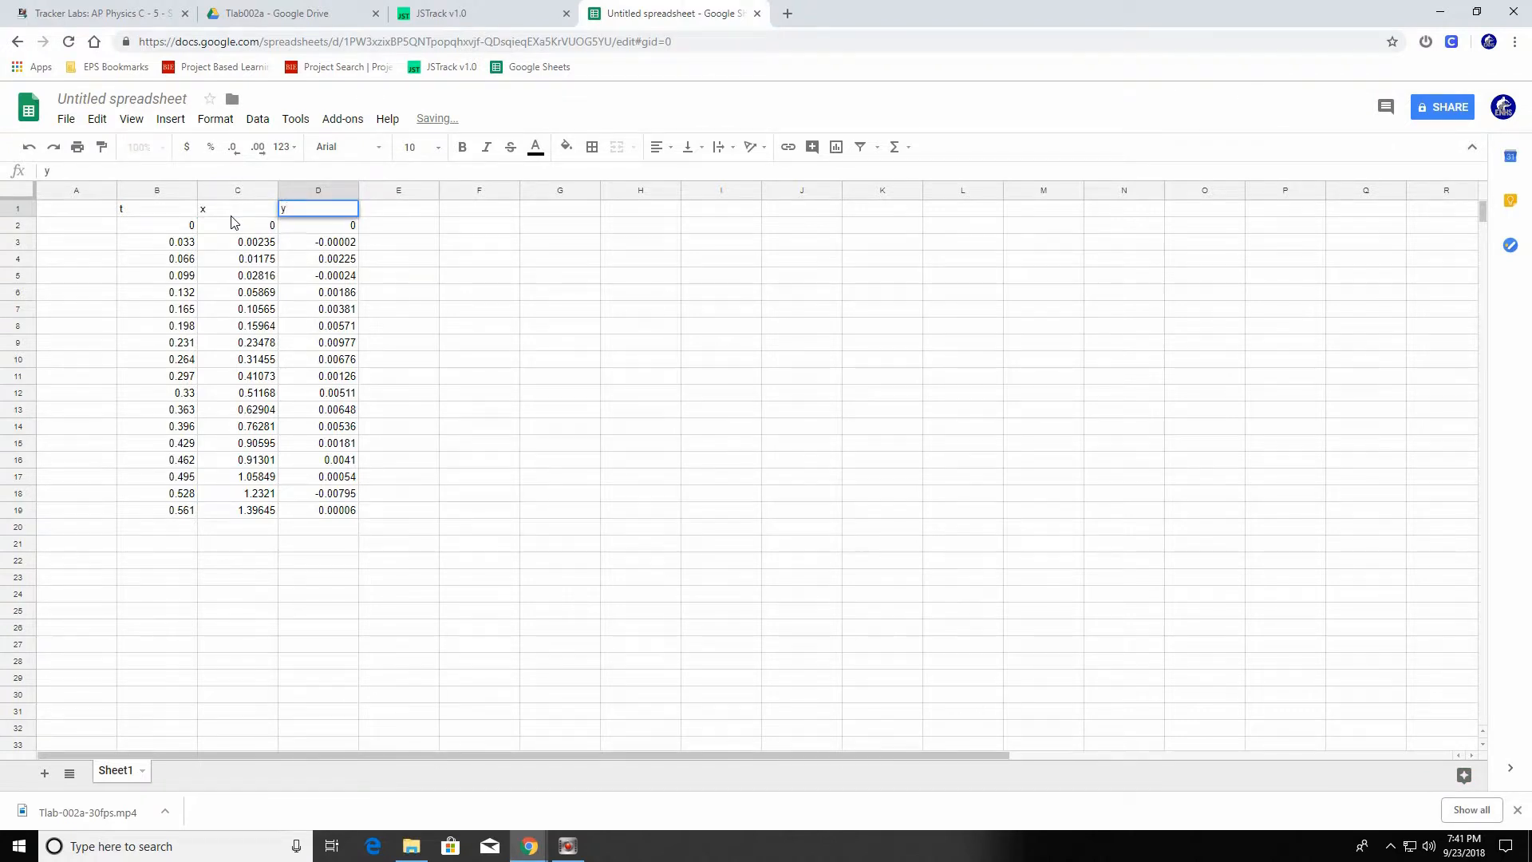
key("Return")
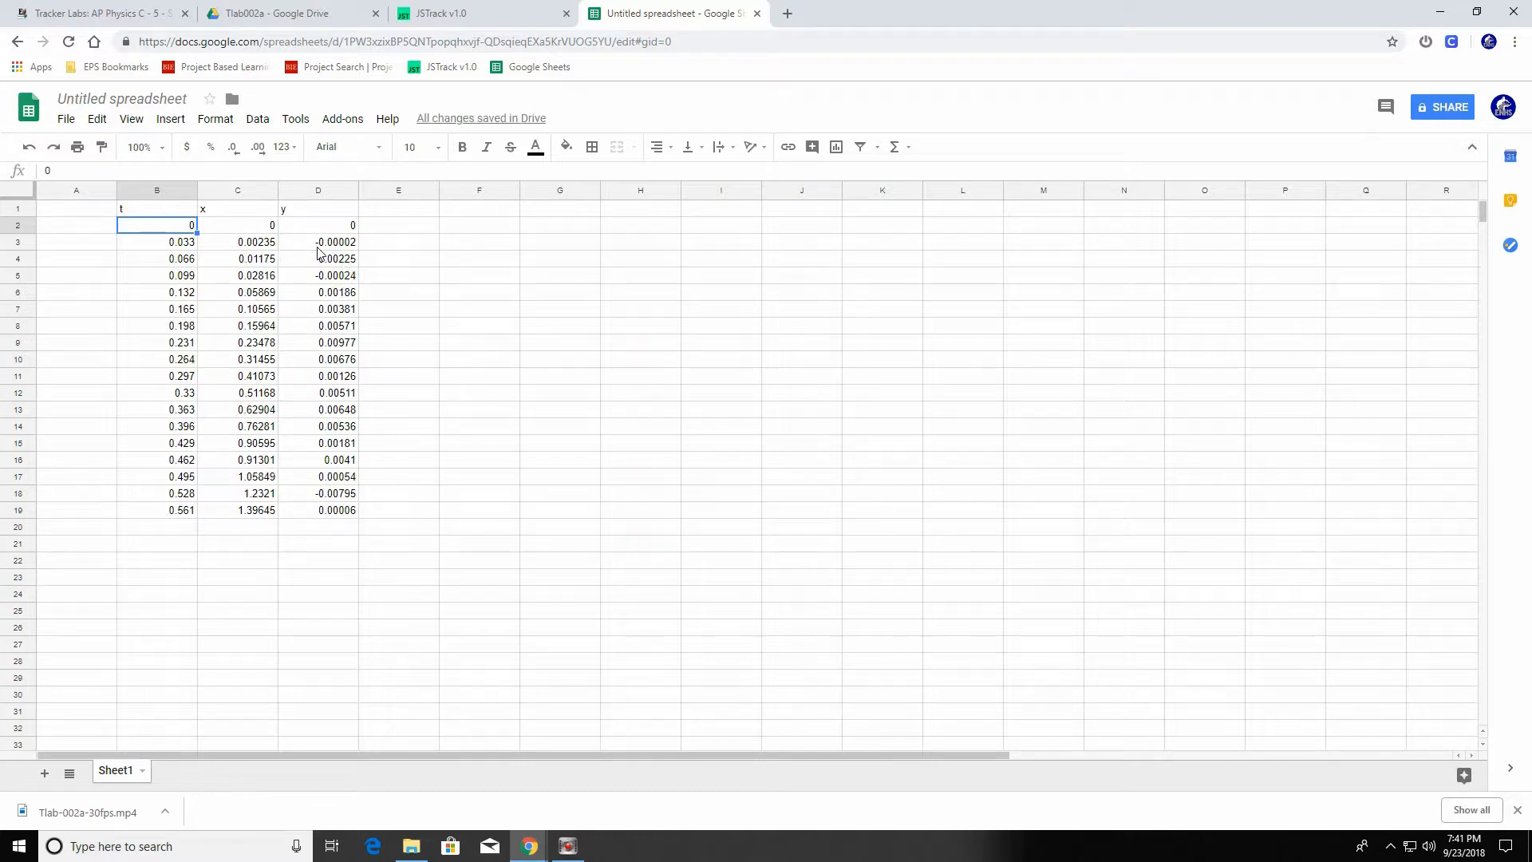
left_click(435, 13)
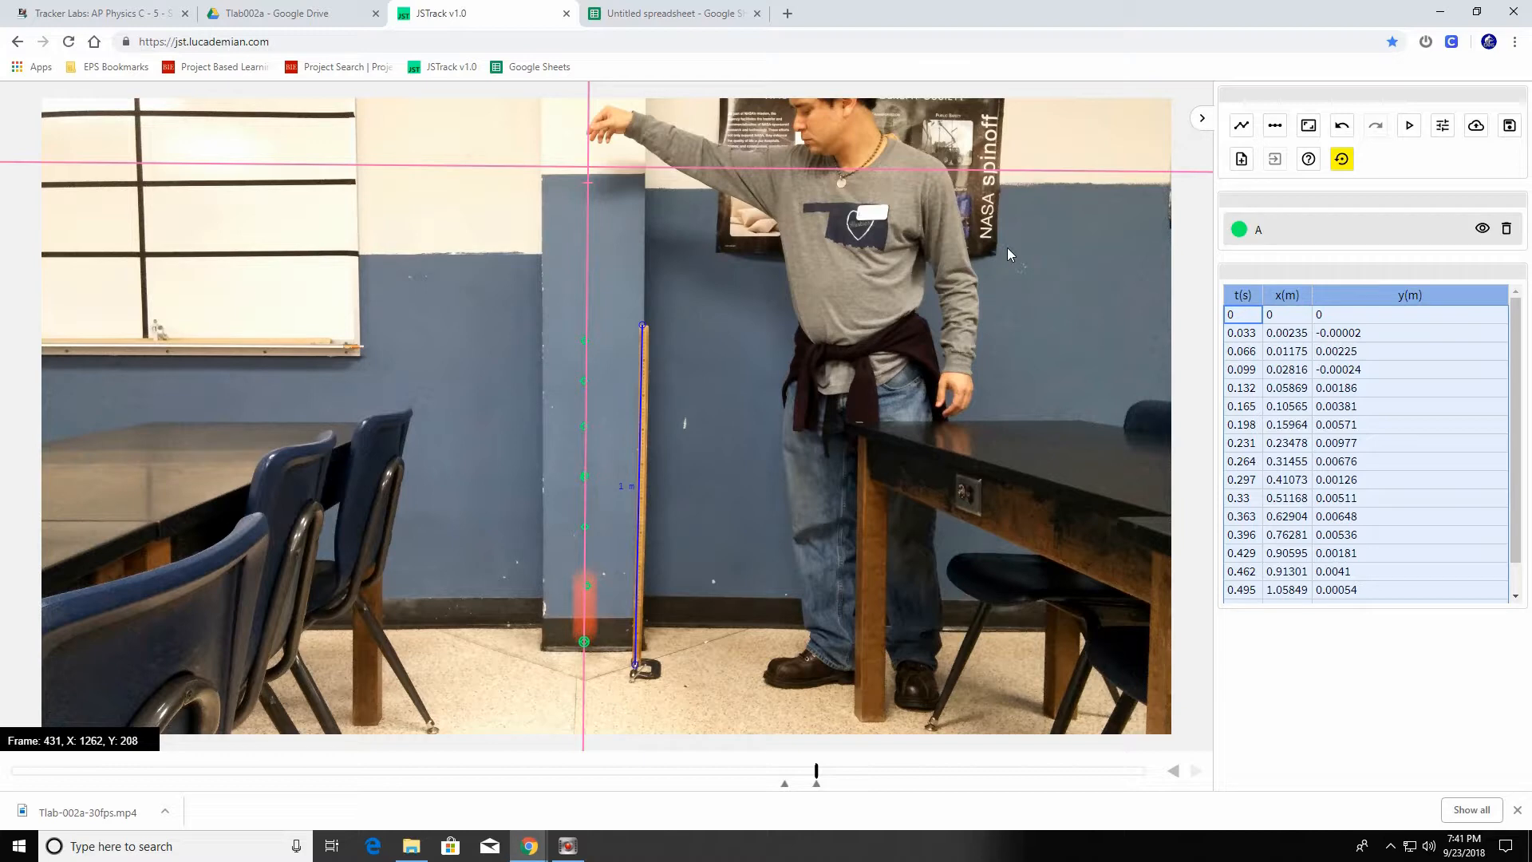
Compare the first, last and intermediate values in the x and y columns with the ball's tracked motion and axes in JSTrack
left_click(639, 13)
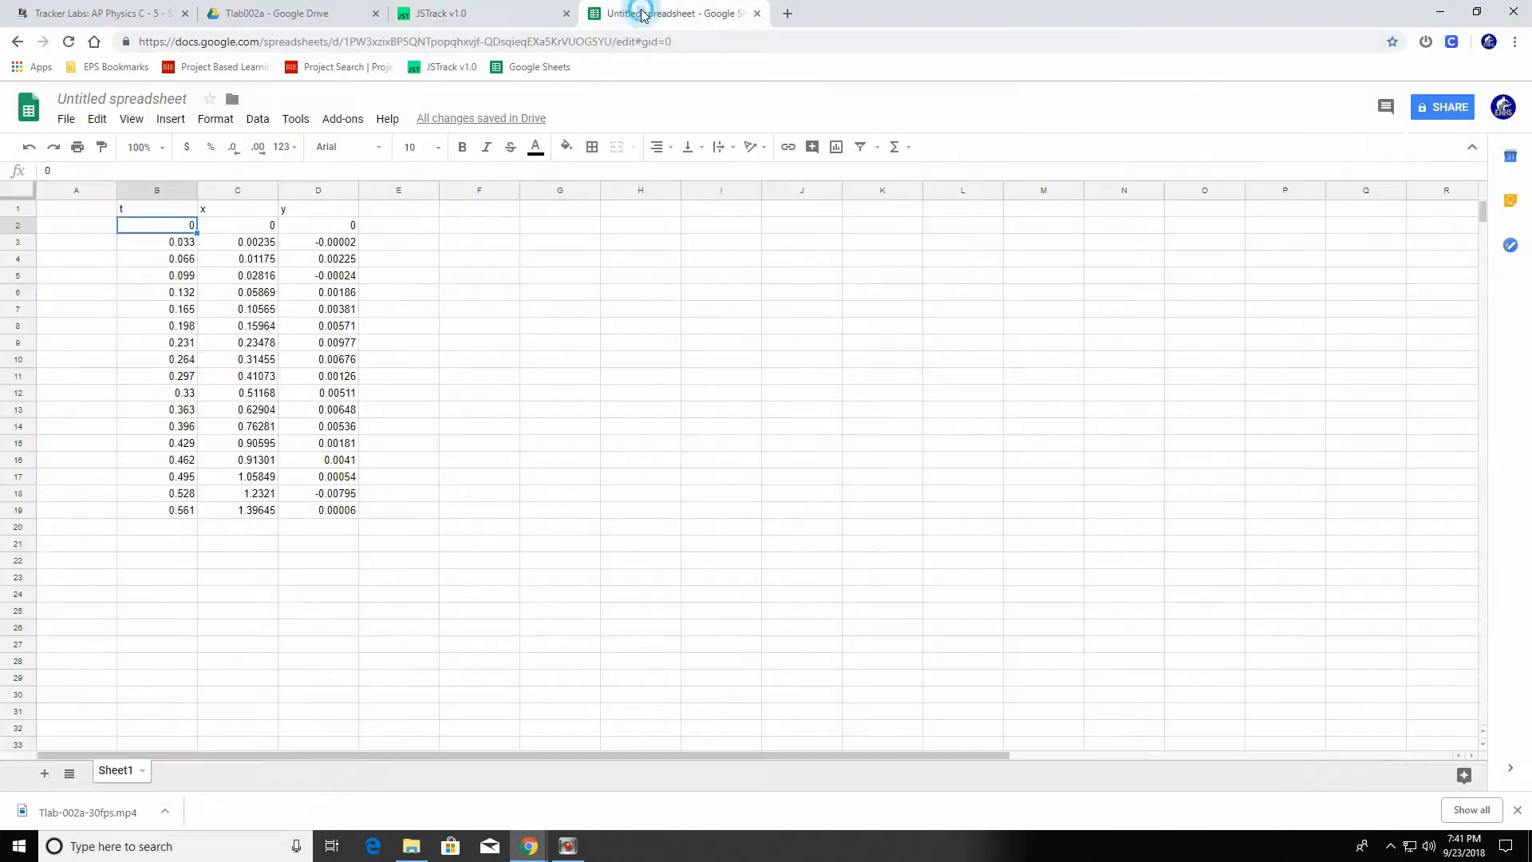
left_click(237, 227)
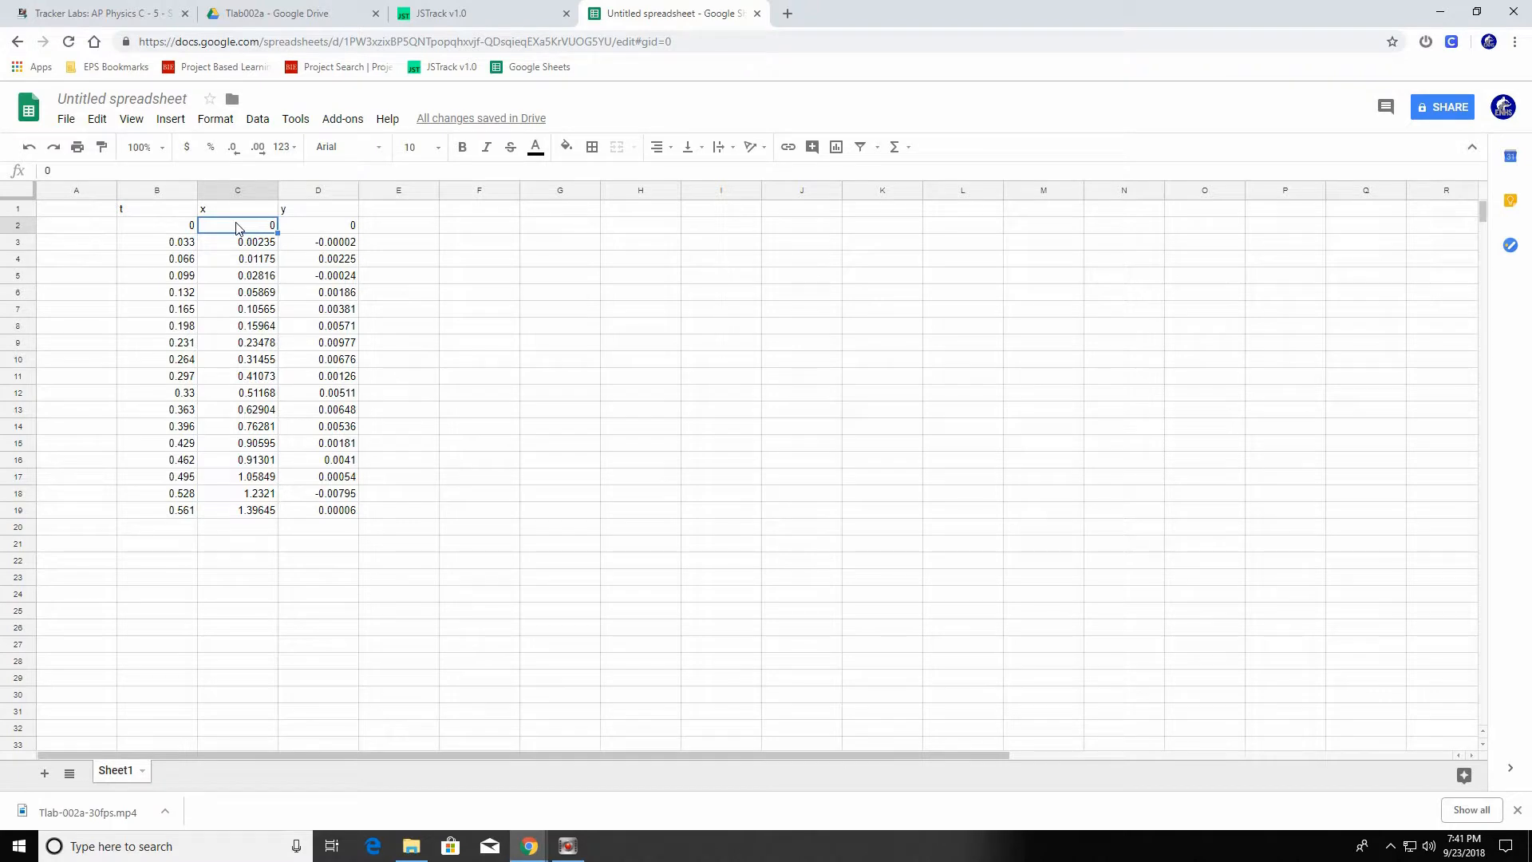
left_click(253, 514)
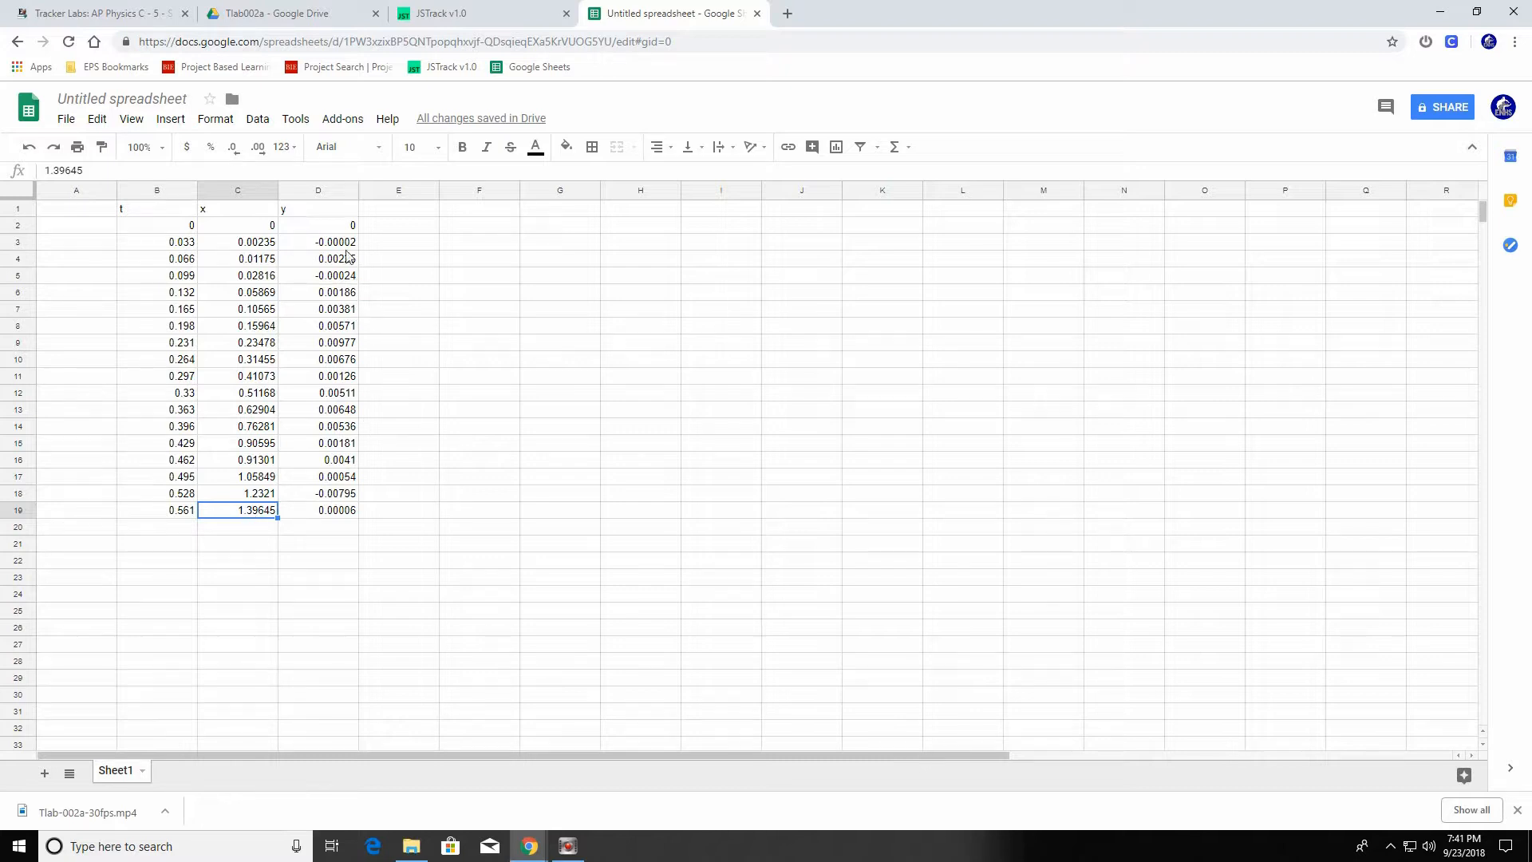
left_click(331, 226)
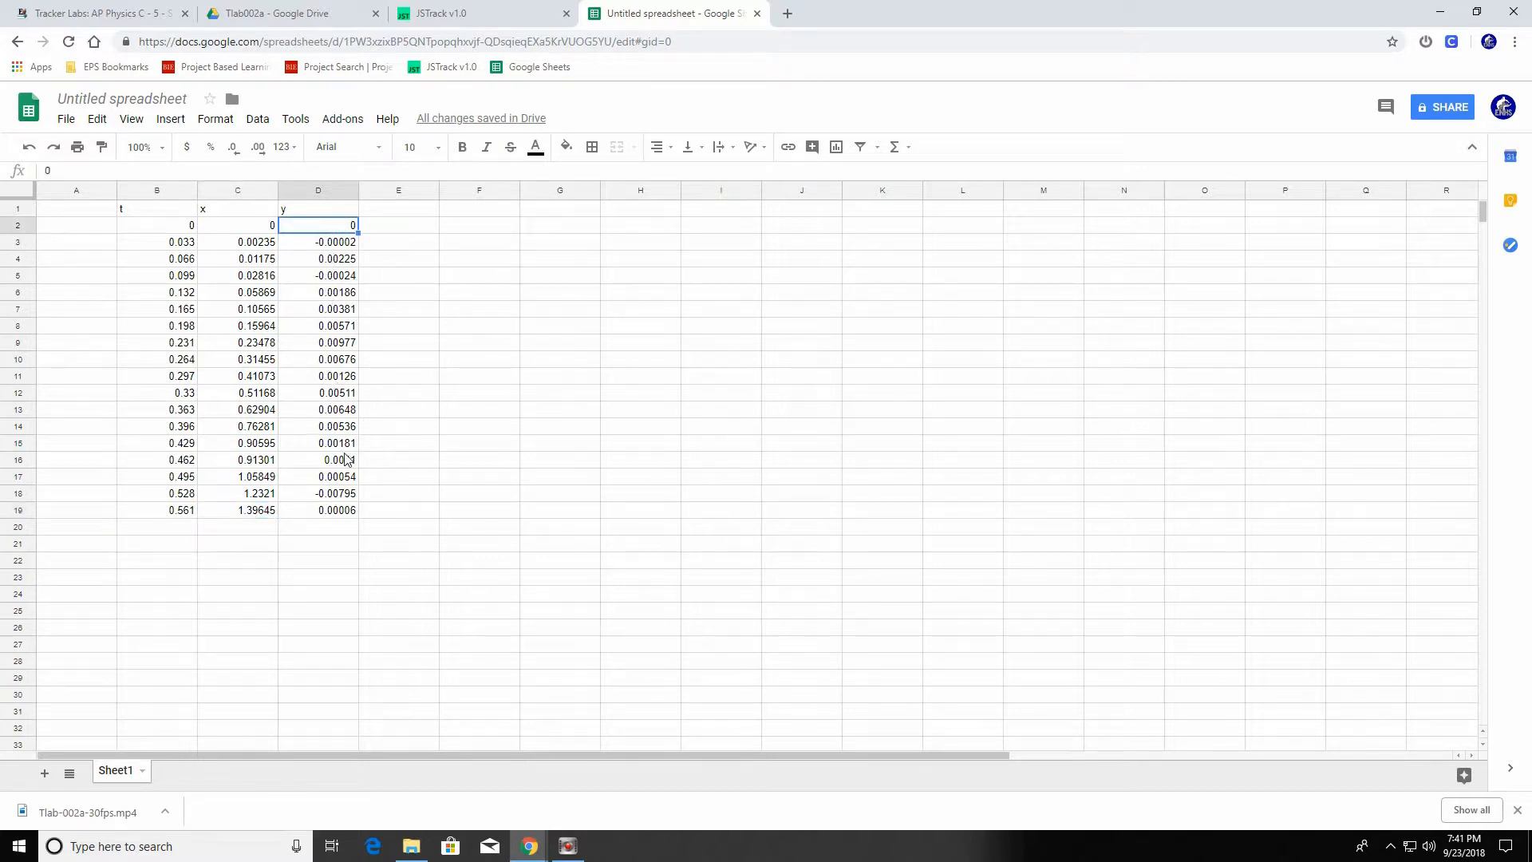
left_click(334, 515)
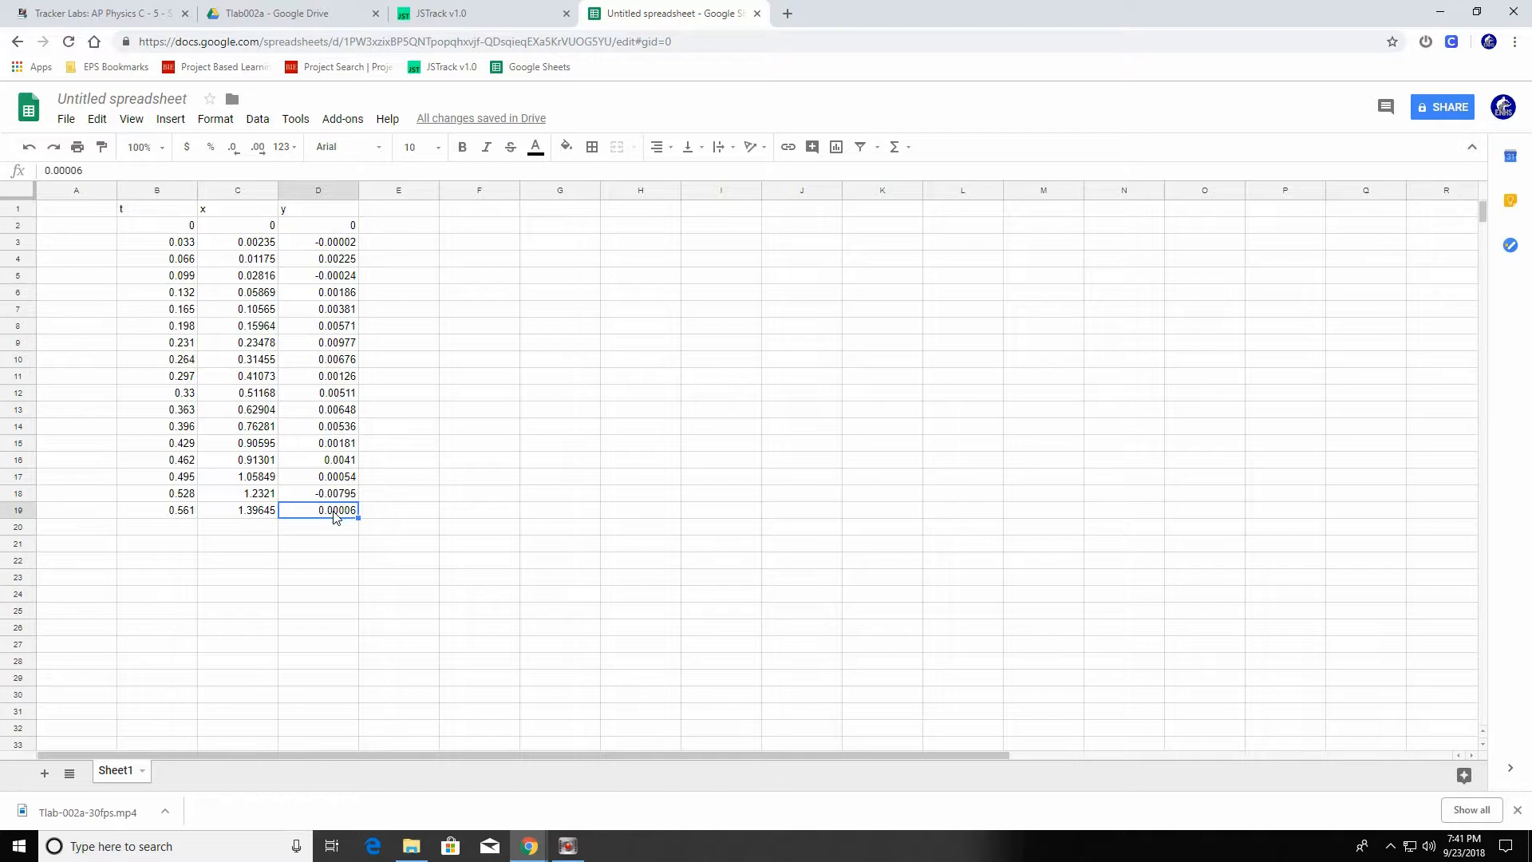
left_click(316, 428)
left_click(308, 376)
left_click(300, 323)
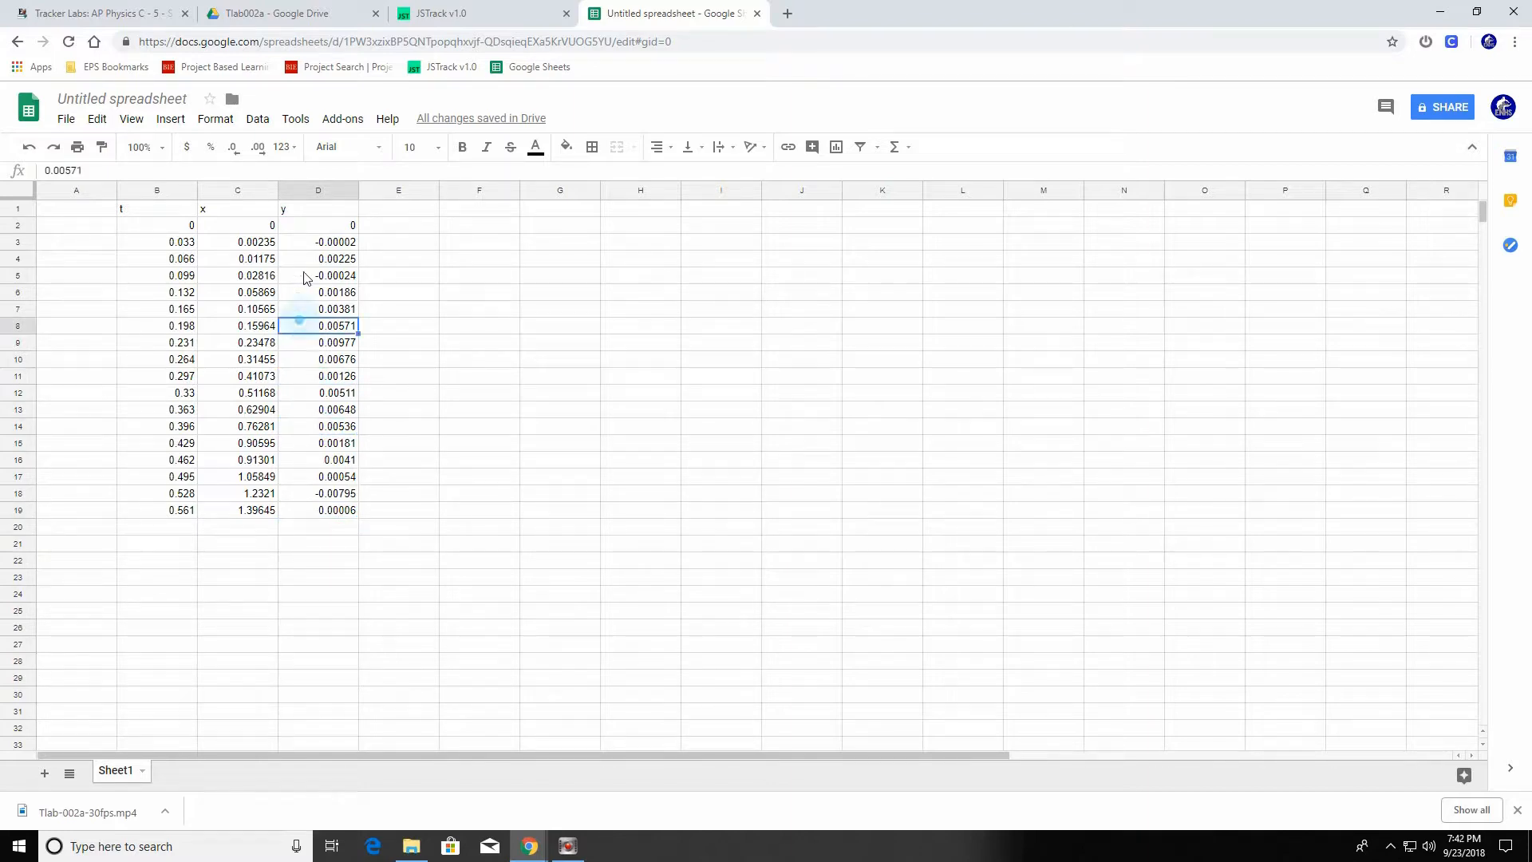
left_click(306, 278)
left_click(447, 14)
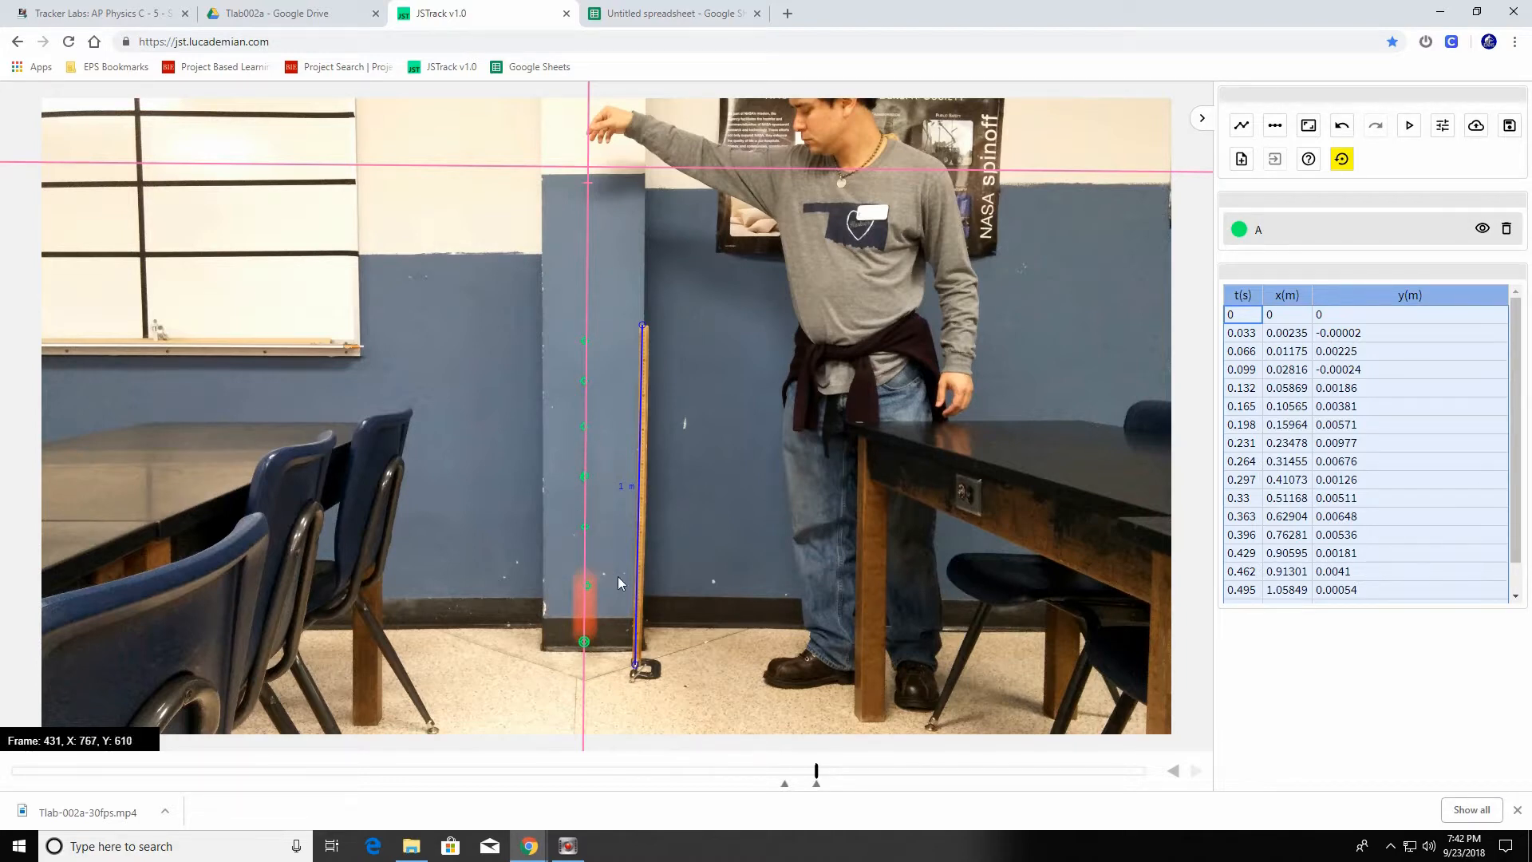
left_click(671, 15)
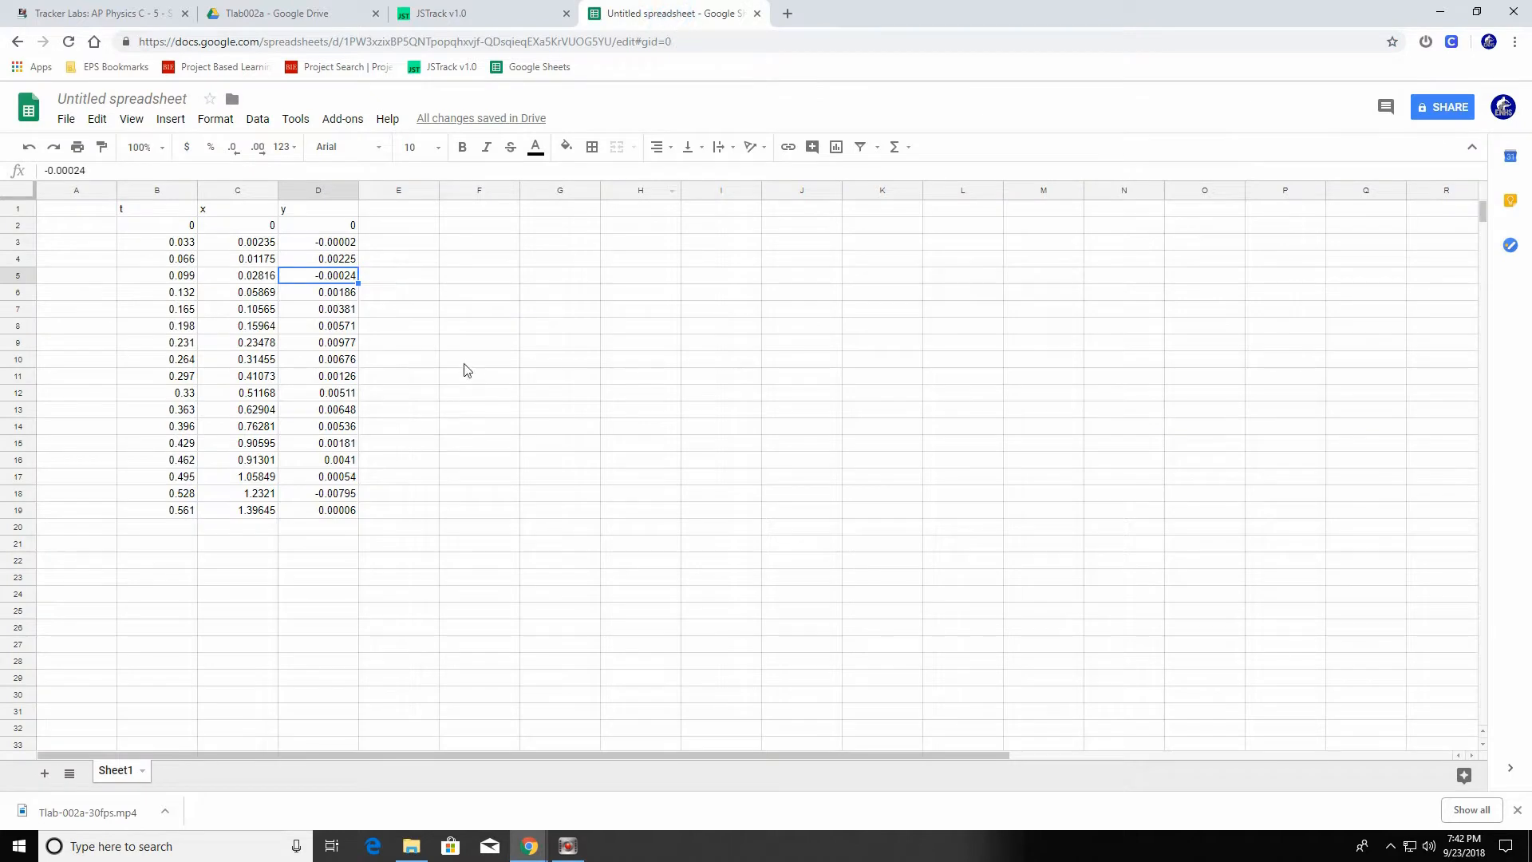
Insert a chart based on an empty cell, move it away from the data columns, and make it a scatter chart
left_click(503, 230)
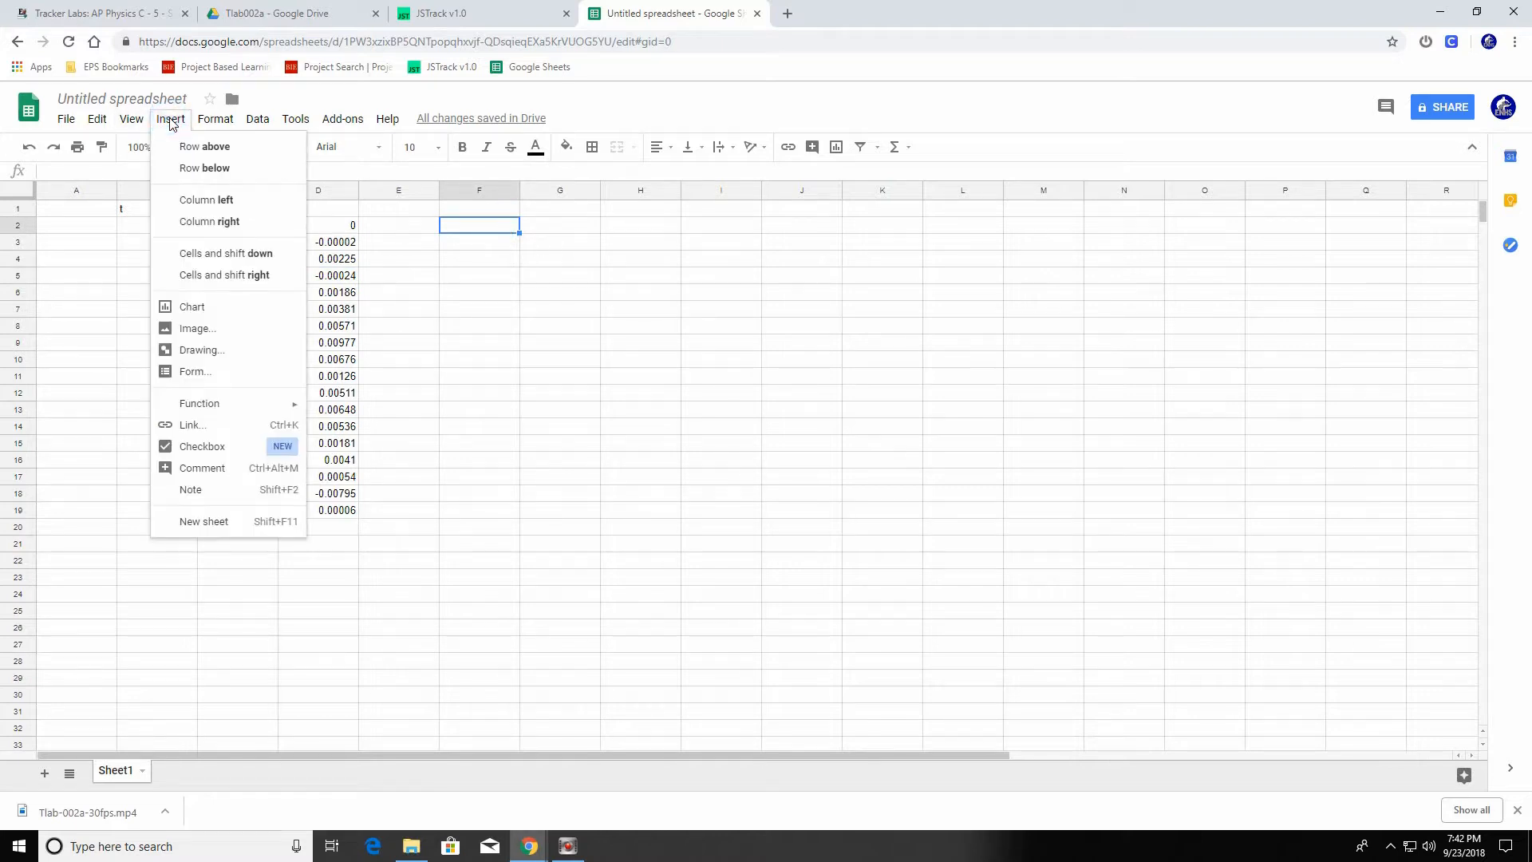
left_click(208, 310)
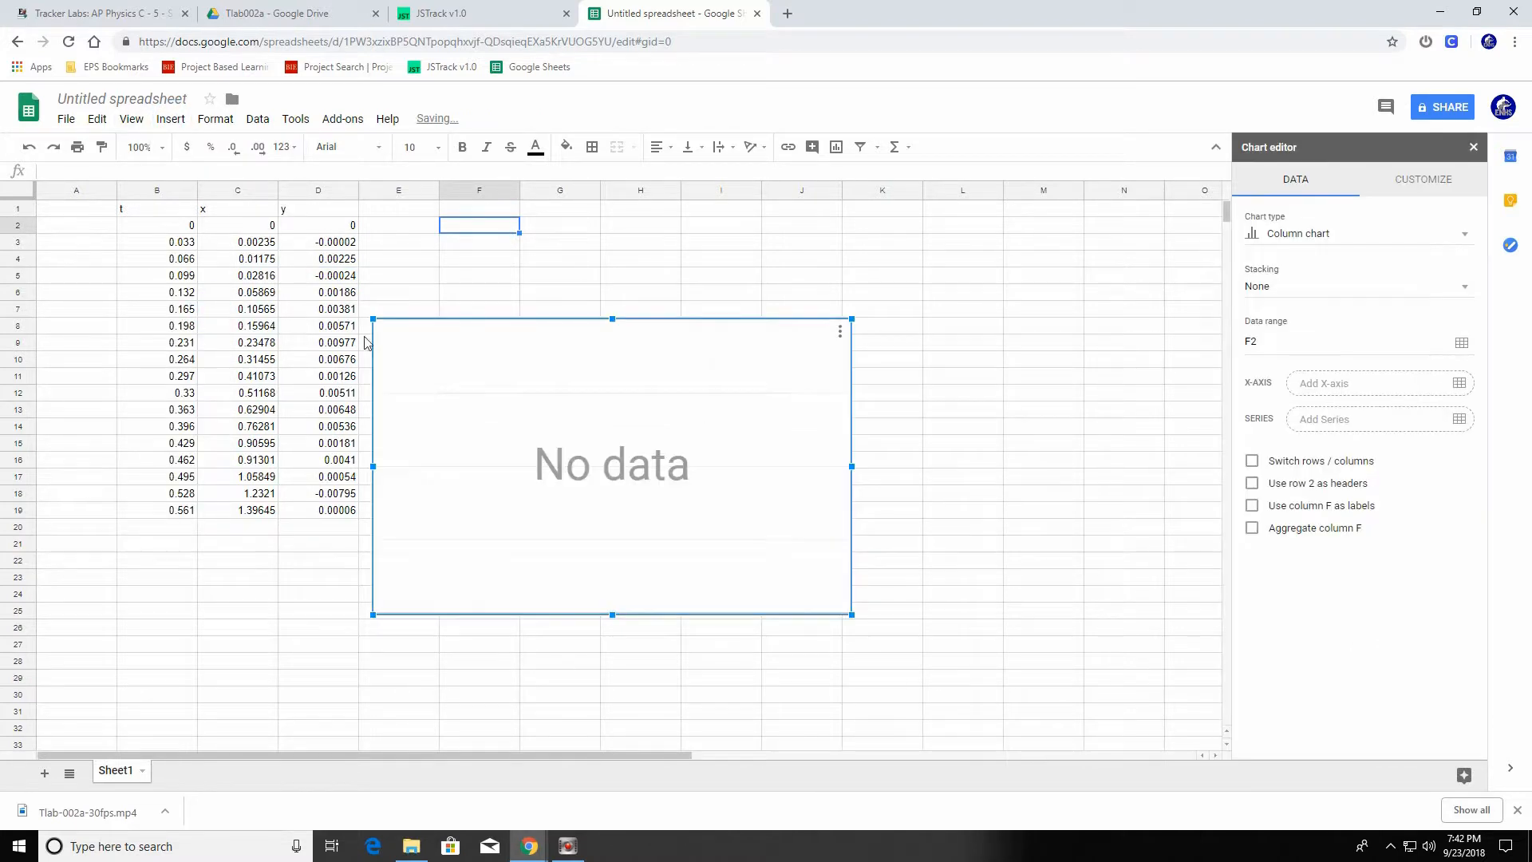
left_click_drag(440, 373, 615, 327)
left_click(1317, 229)
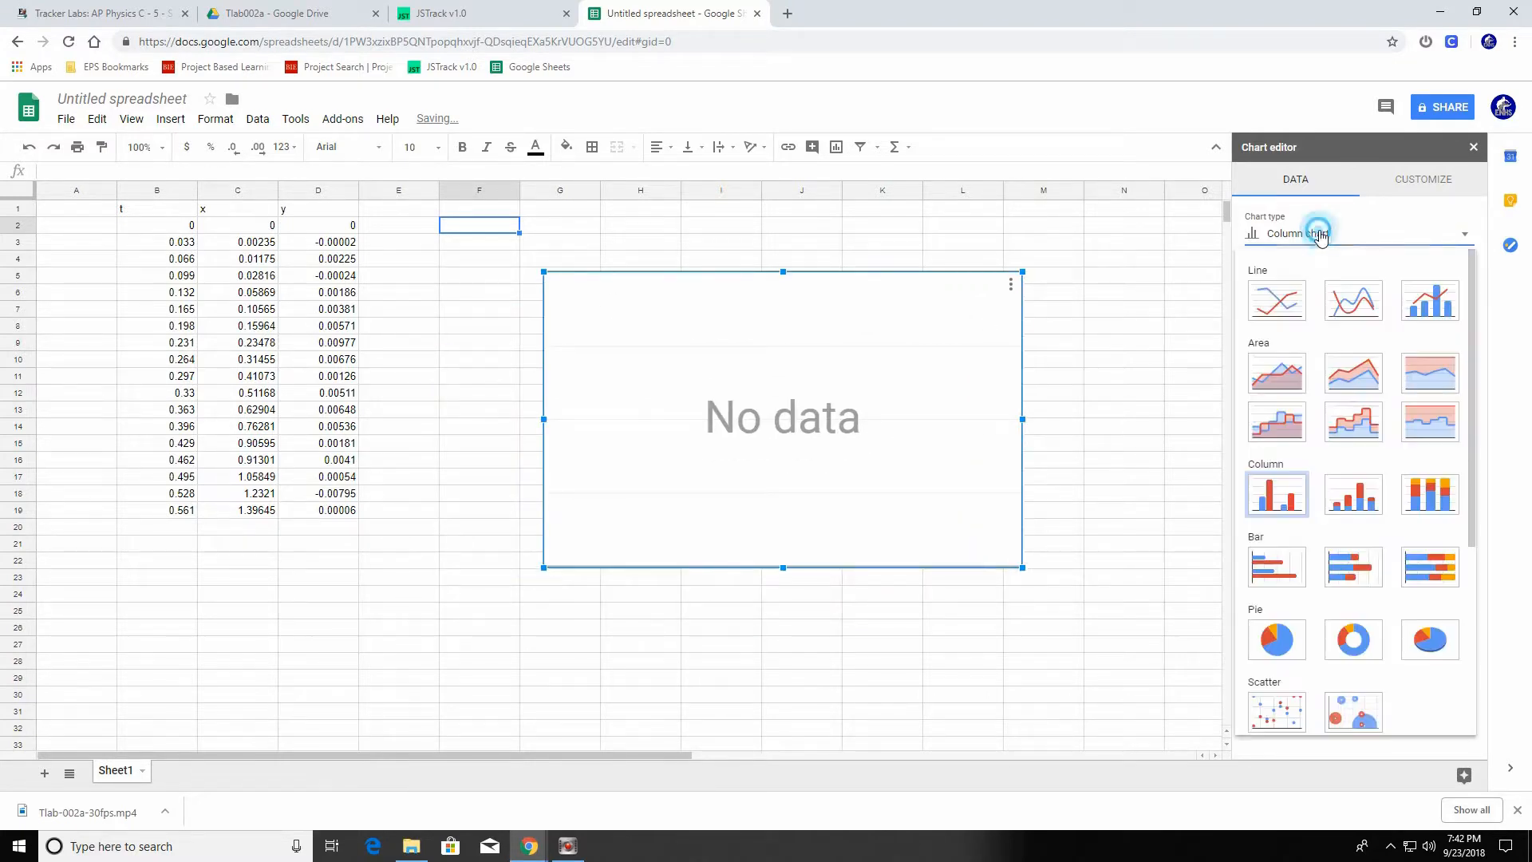
scroll(1356, 427, "down", 2)
left_click(1273, 561)
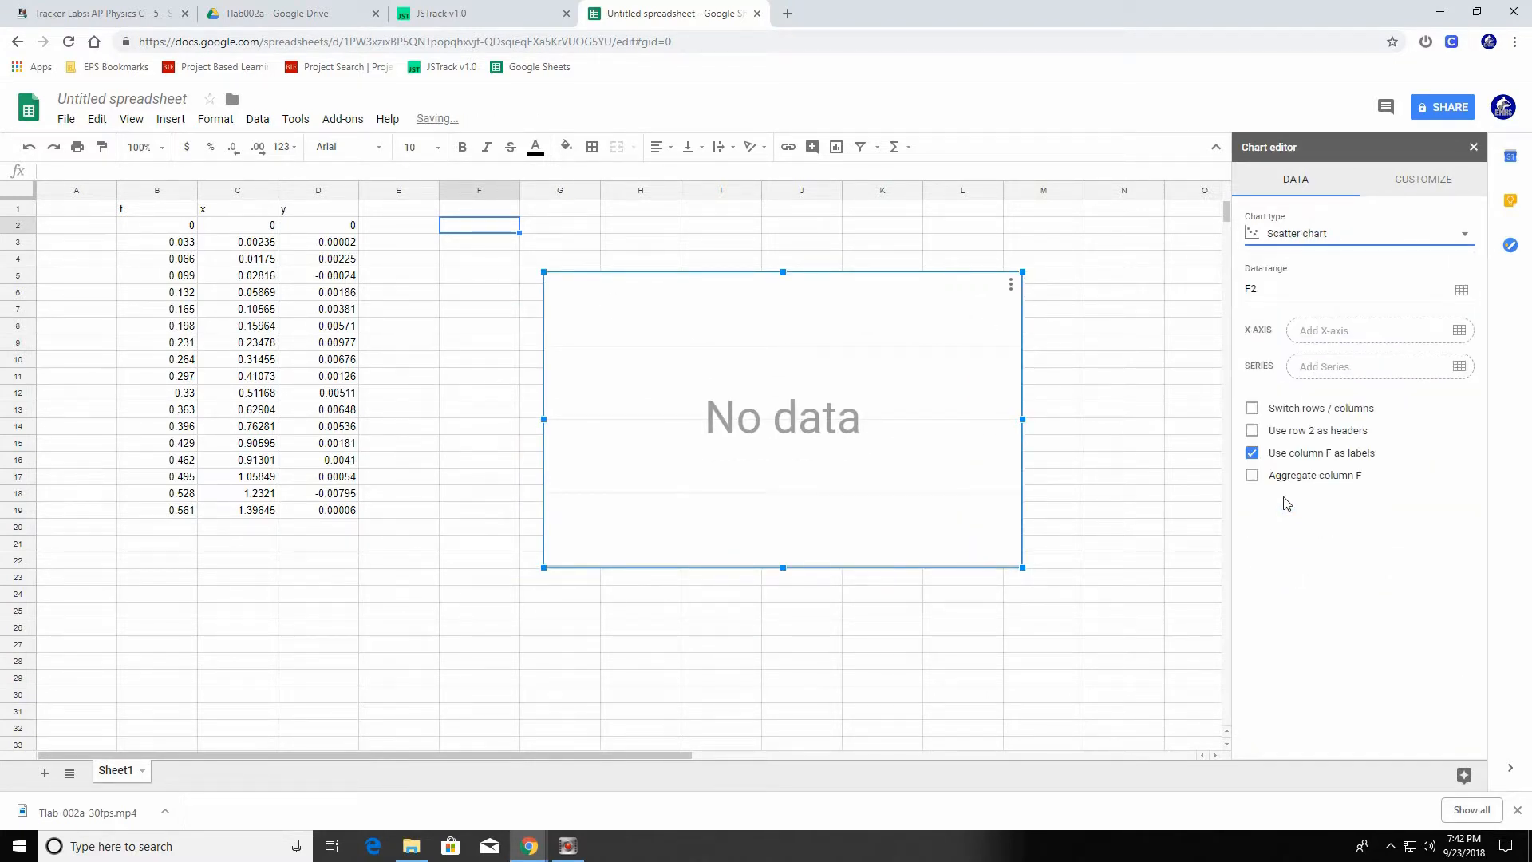
Plot x against t by assigning C2:C19 as the chart's series and B2:B19 as its X-axis
left_click(1460, 366)
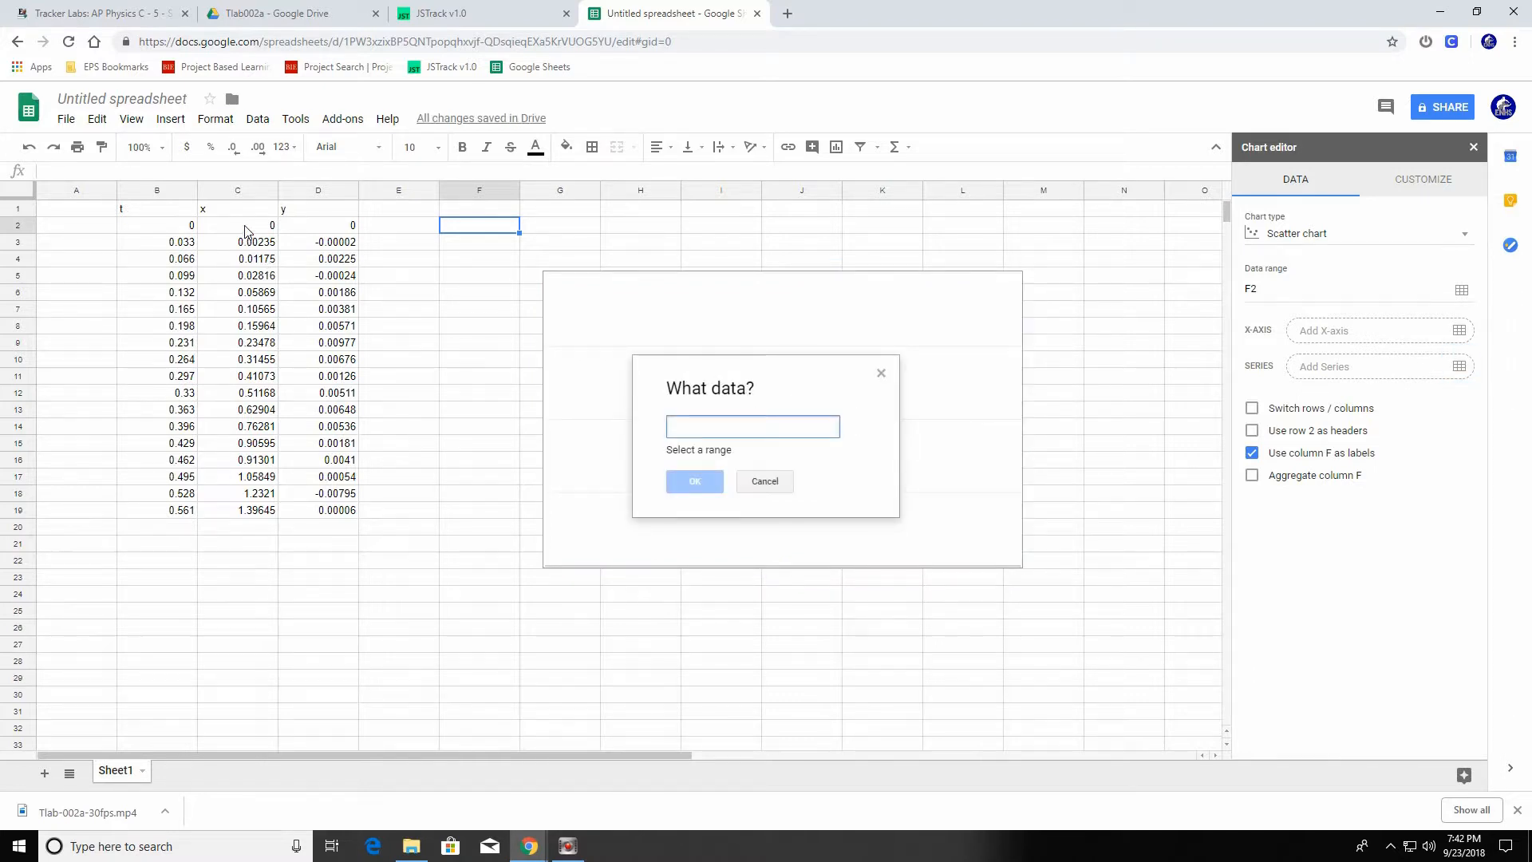
left_click_drag(244, 225, 257, 510)
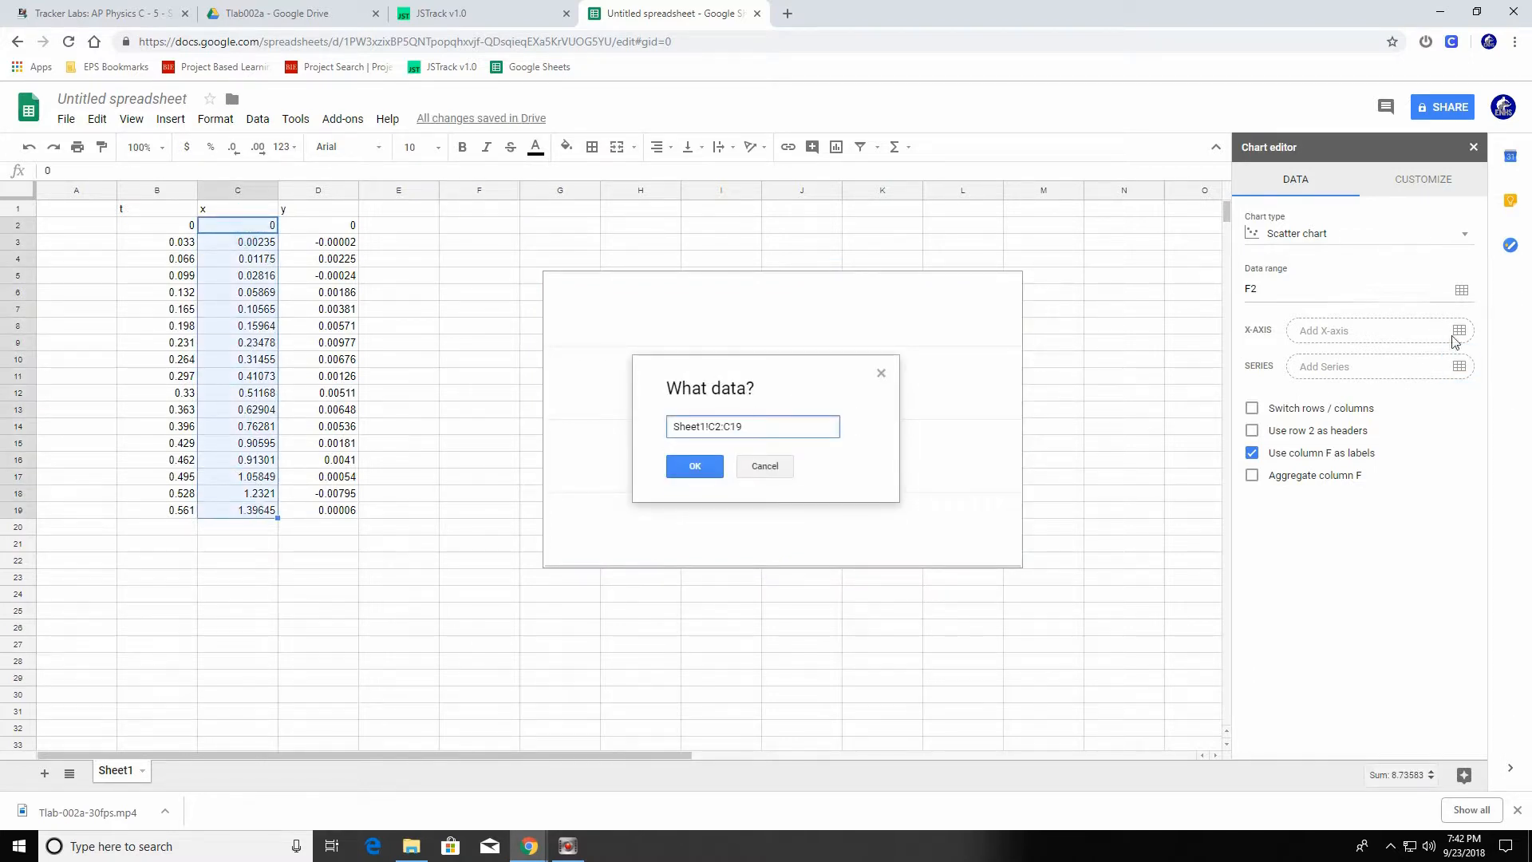
left_click(695, 466)
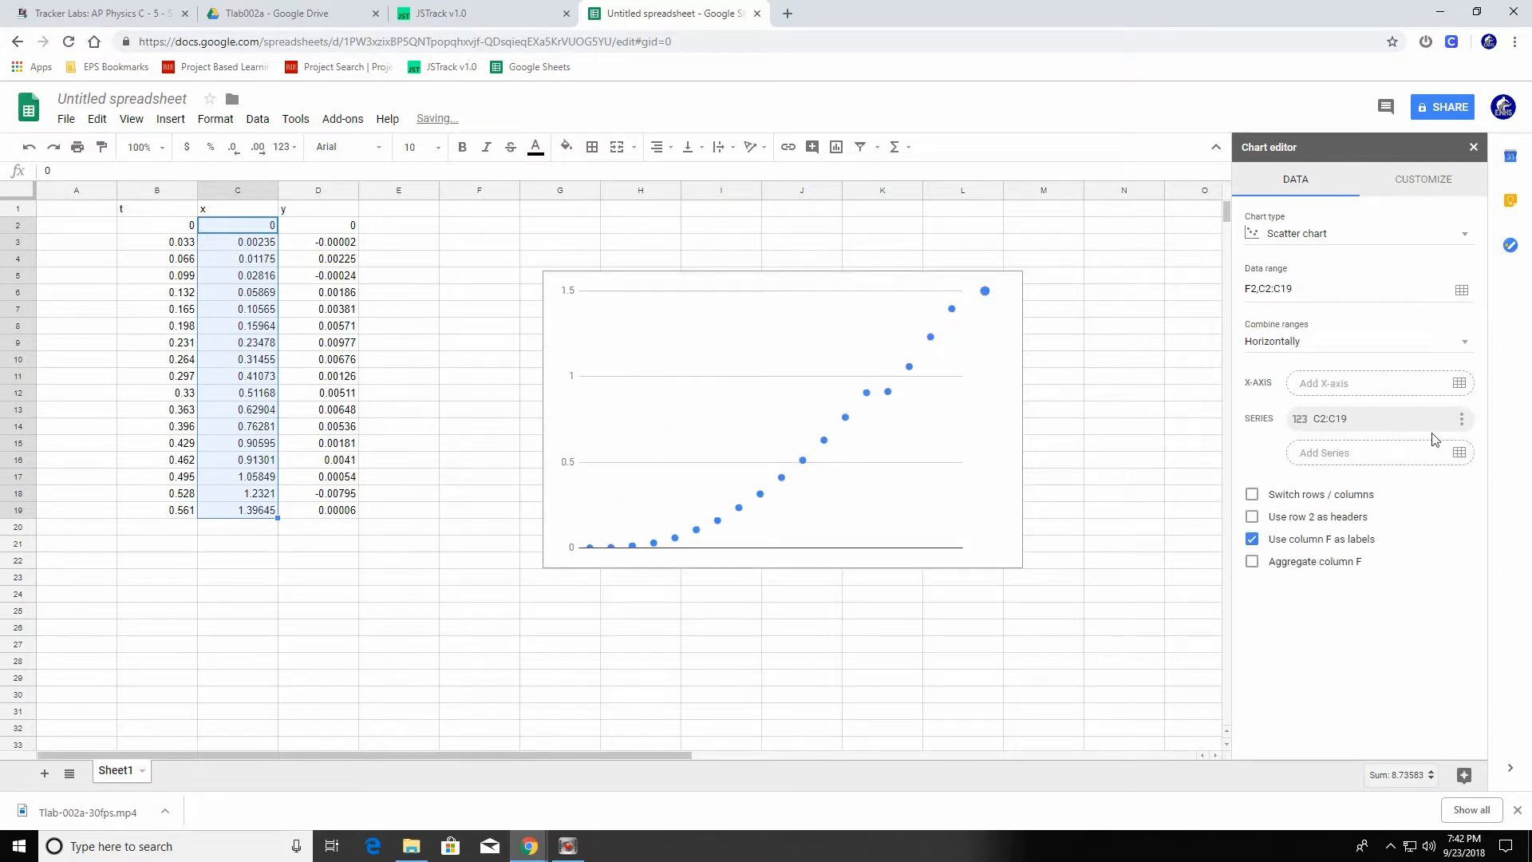
left_click(1460, 383)
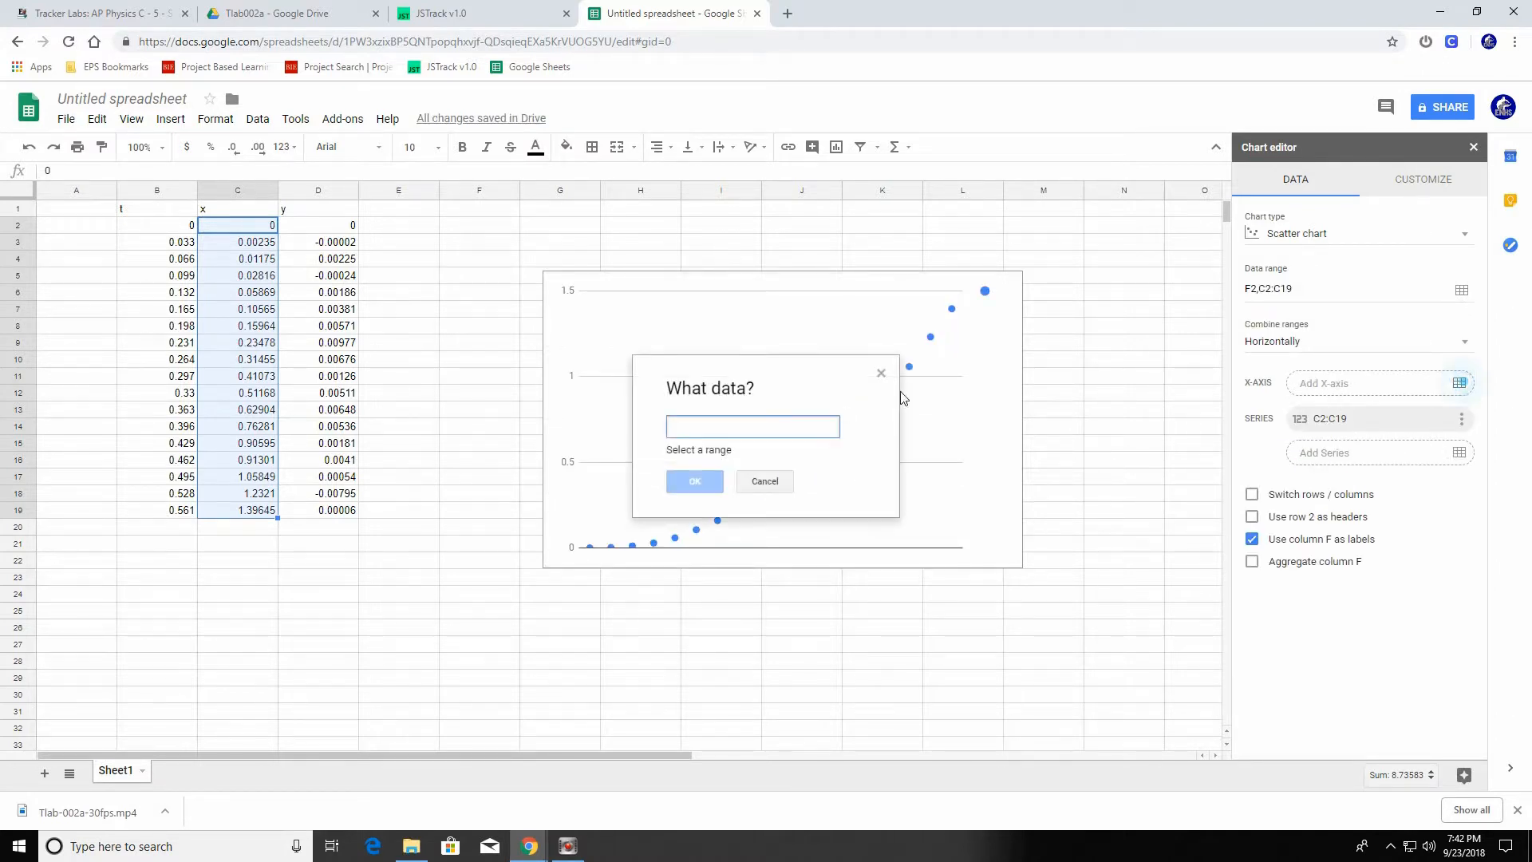
left_click_drag(176, 227, 166, 512)
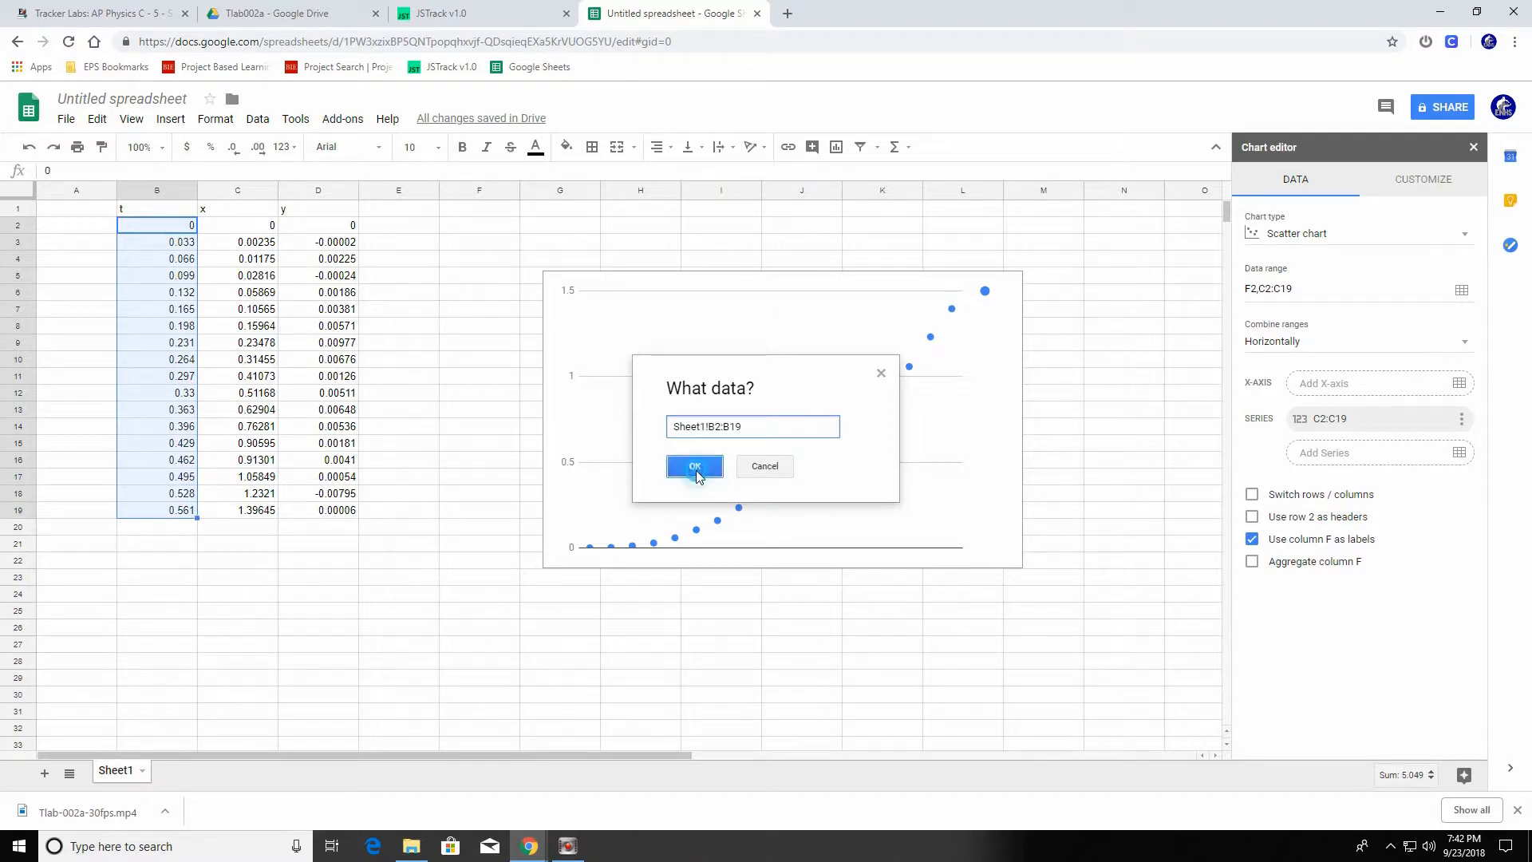
left_click(695, 466)
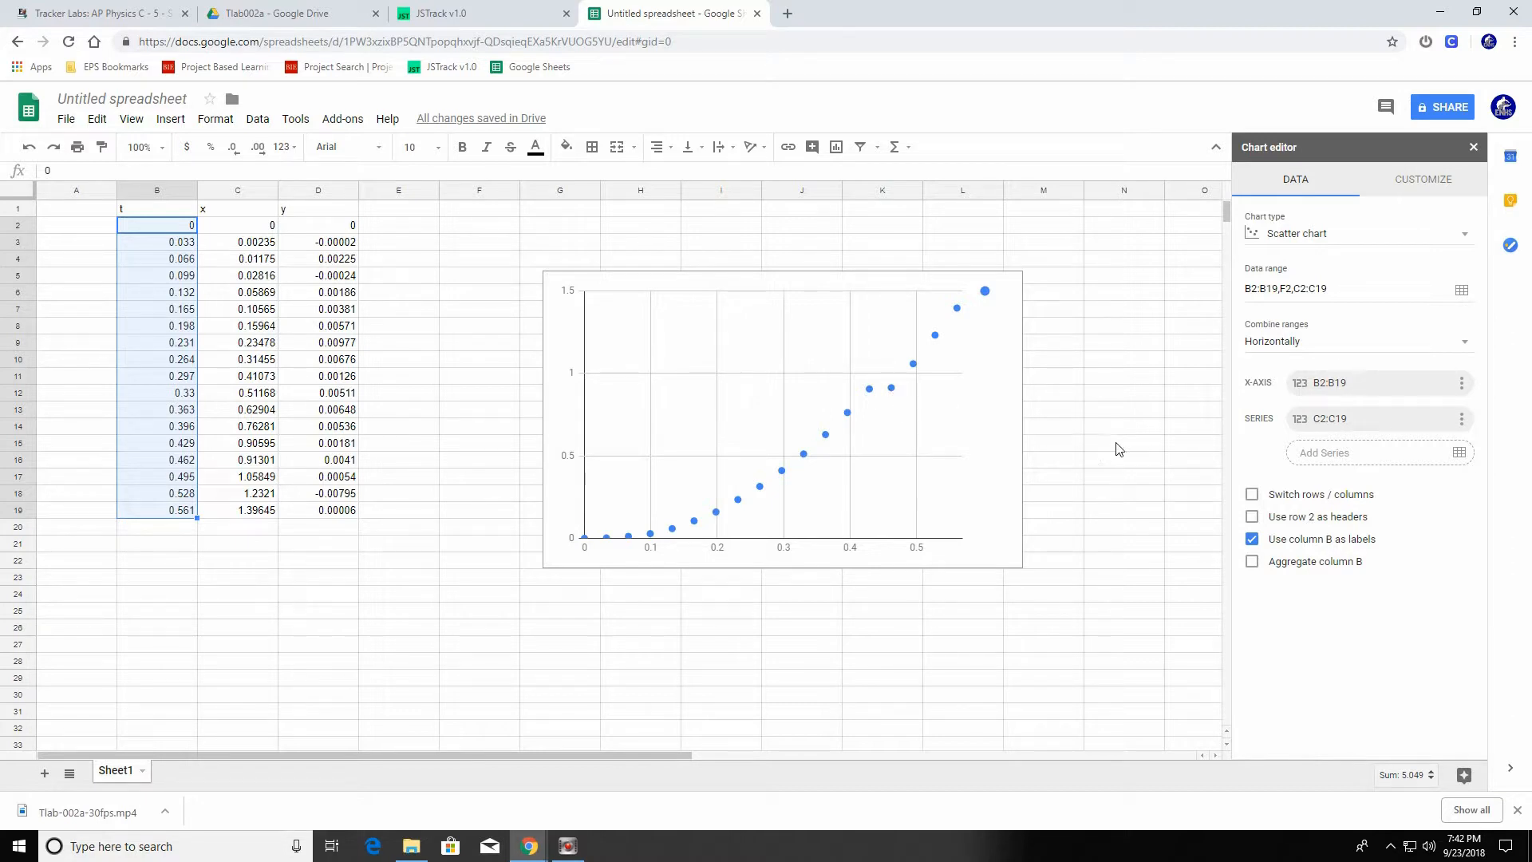
left_click(1251, 517)
left_click(1252, 517)
left_click(1251, 517)
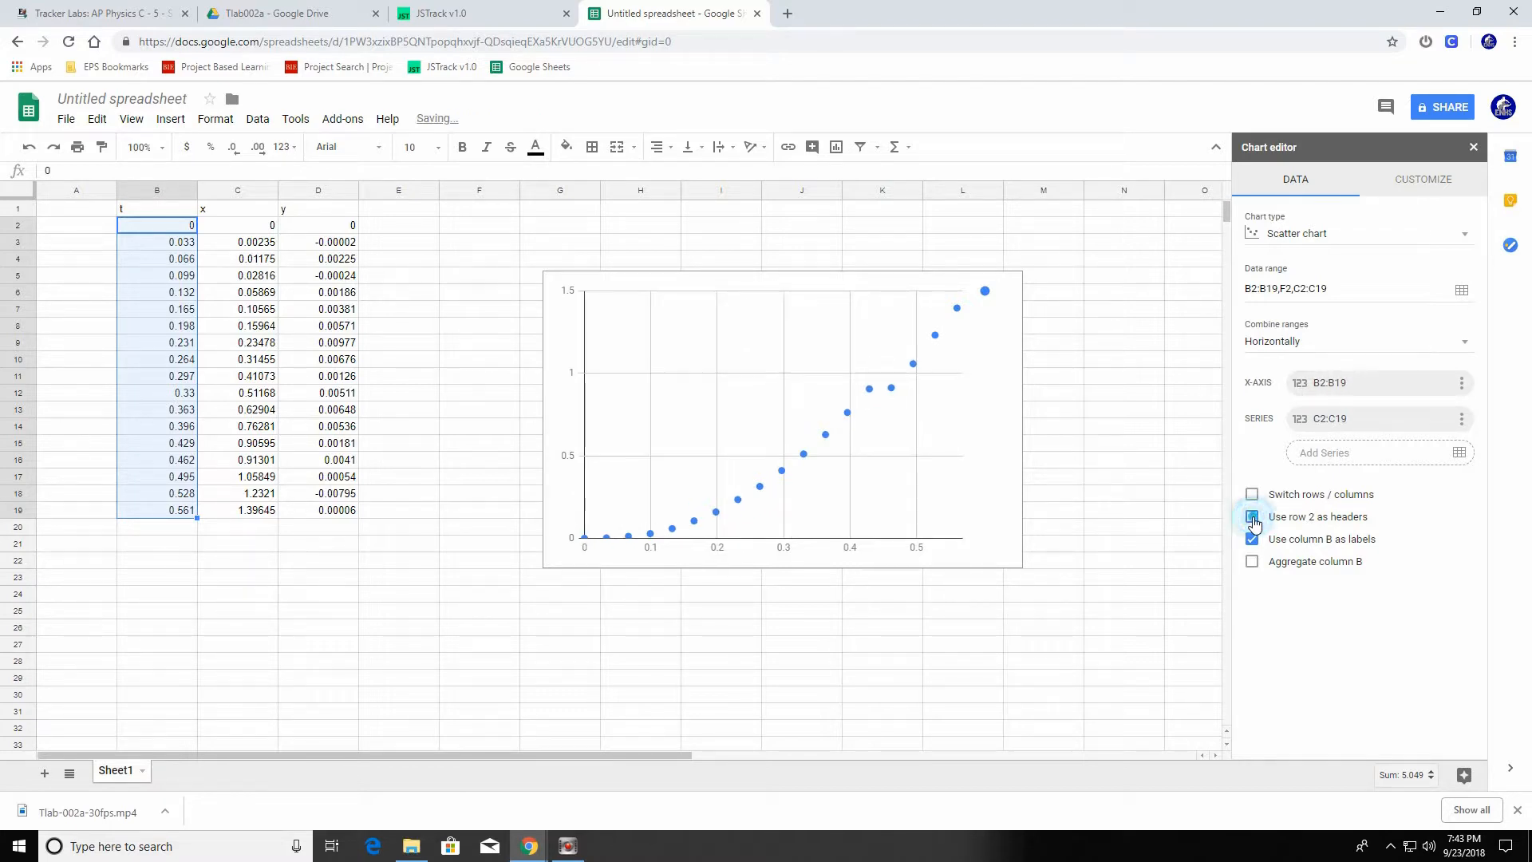
left_click(1252, 516)
left_click(1252, 519)
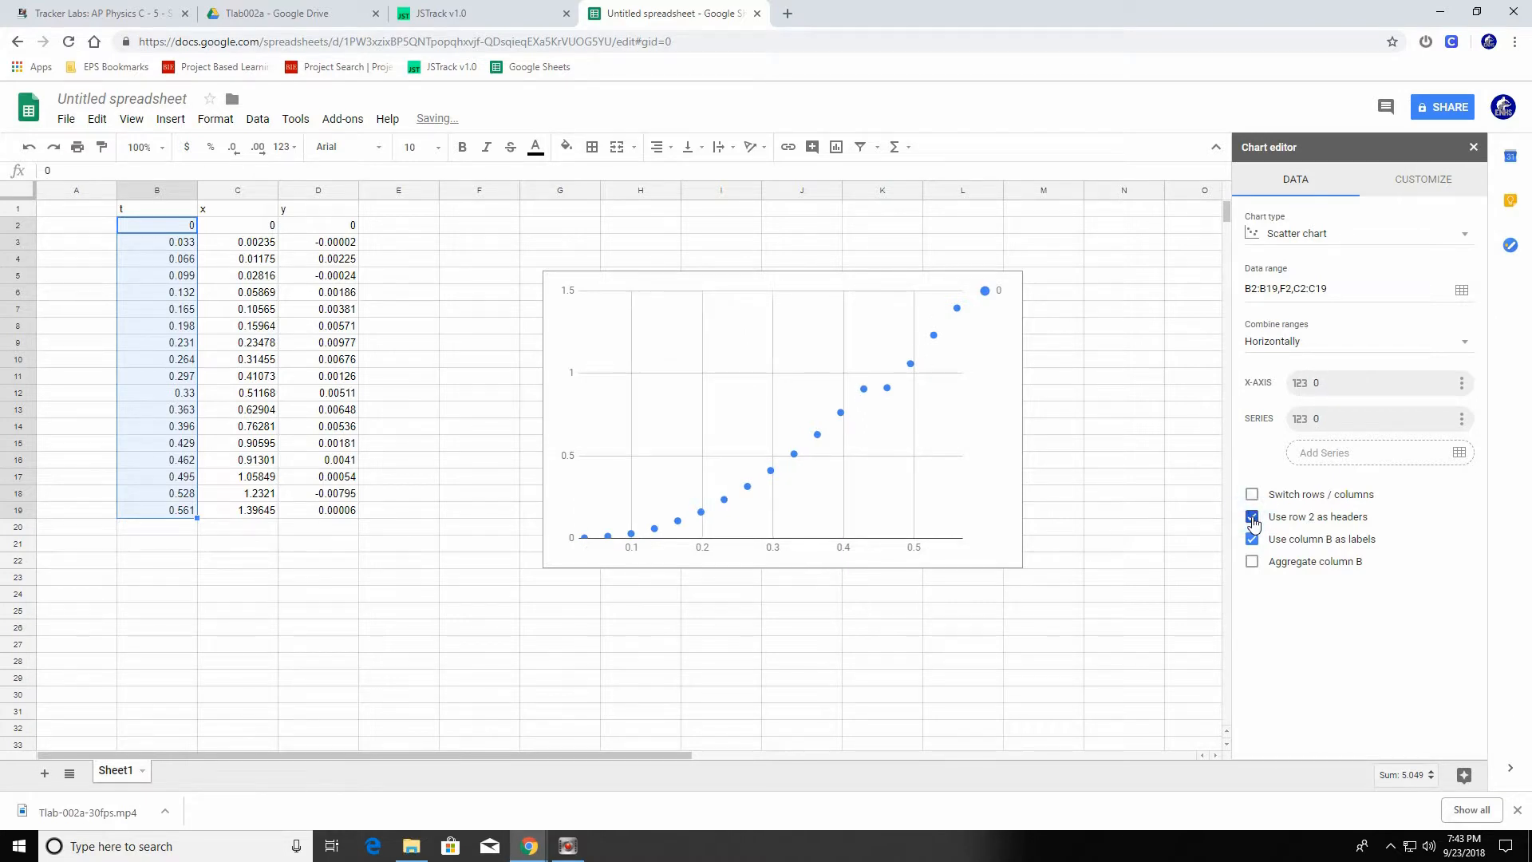
left_click(1253, 518)
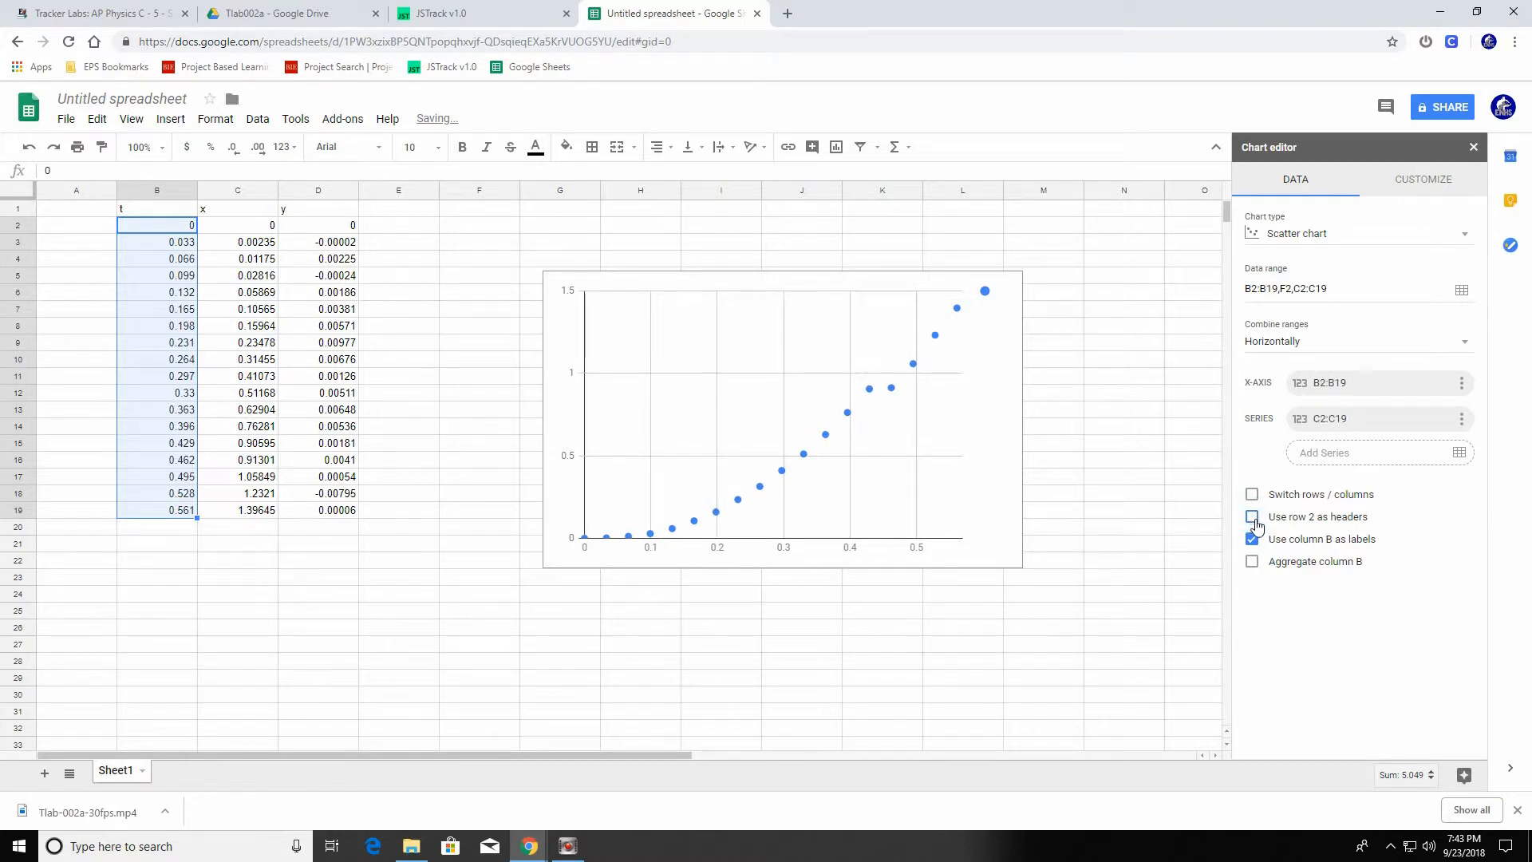
left_click(1420, 181)
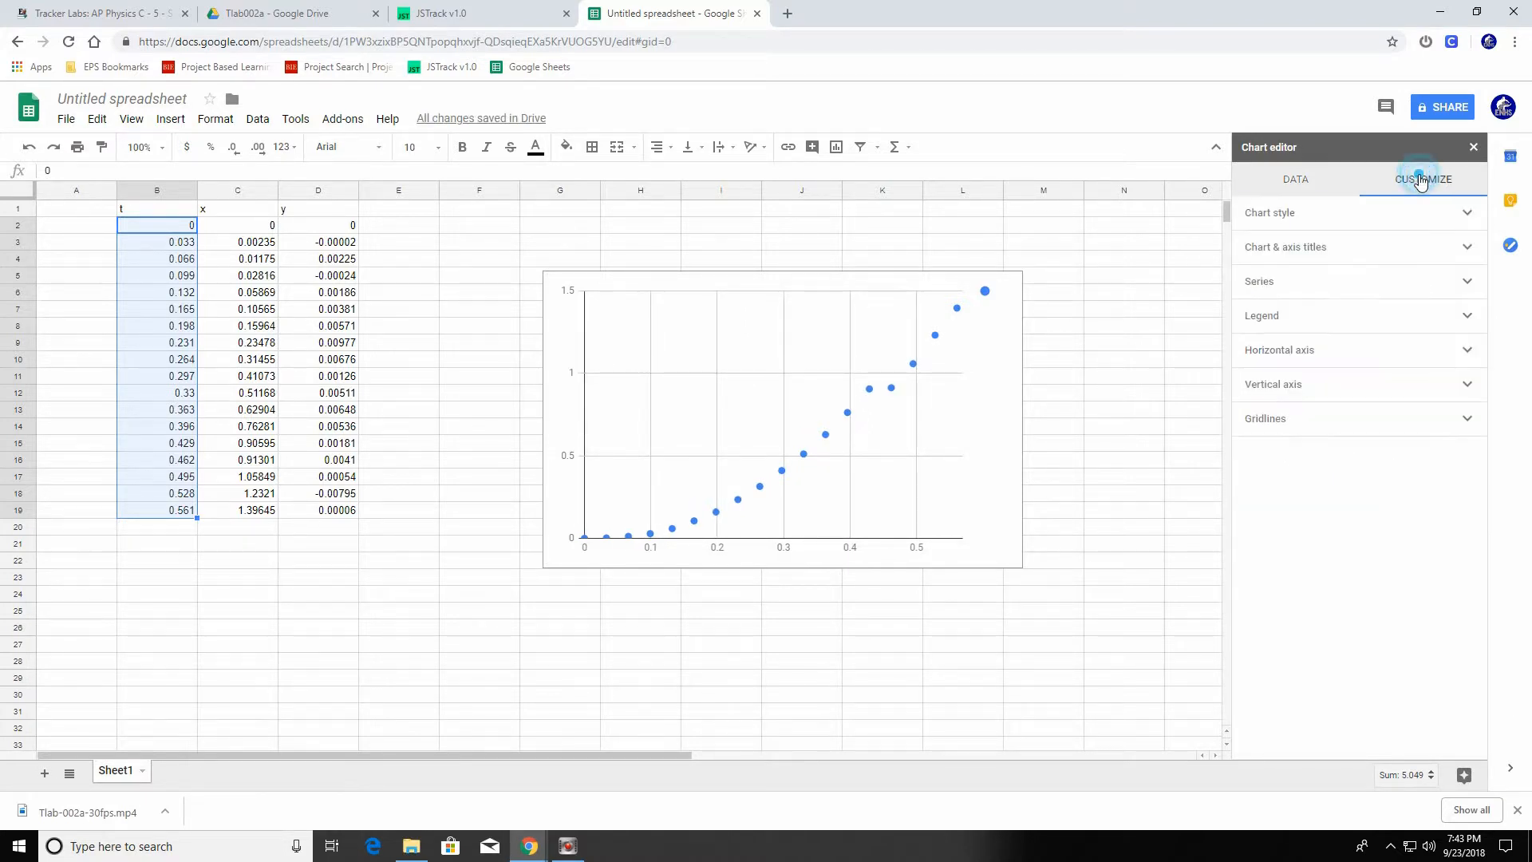
left_click(1312, 354)
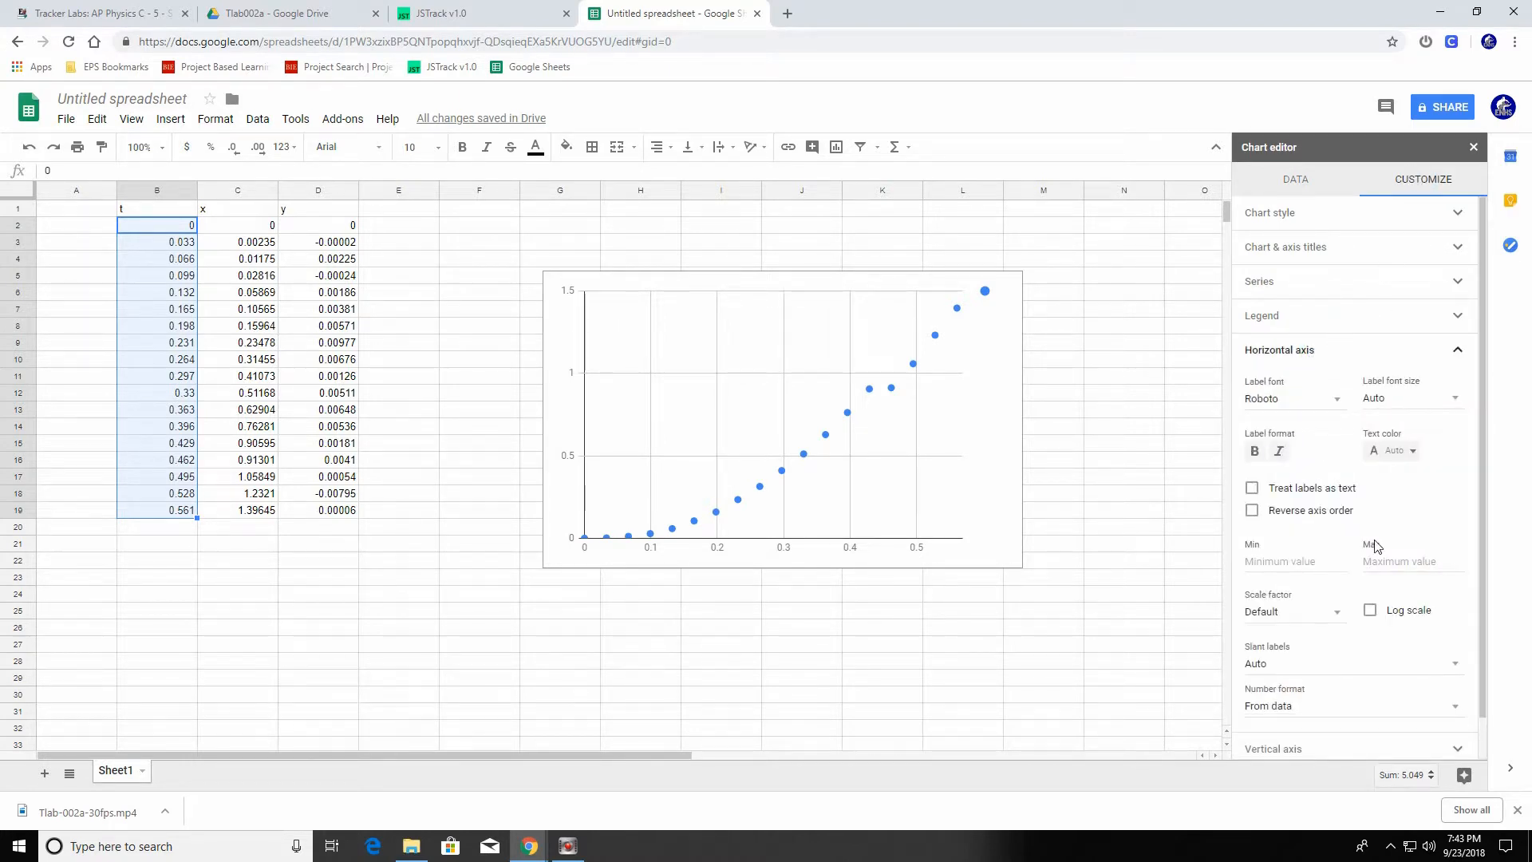
left_click(1252, 490)
left_click(1251, 489)
left_click(1440, 351)
Add a polynomial trendline of degree 2 labelled with its equation to the data series, and move the chart slightly further from the data
left_click(1346, 280)
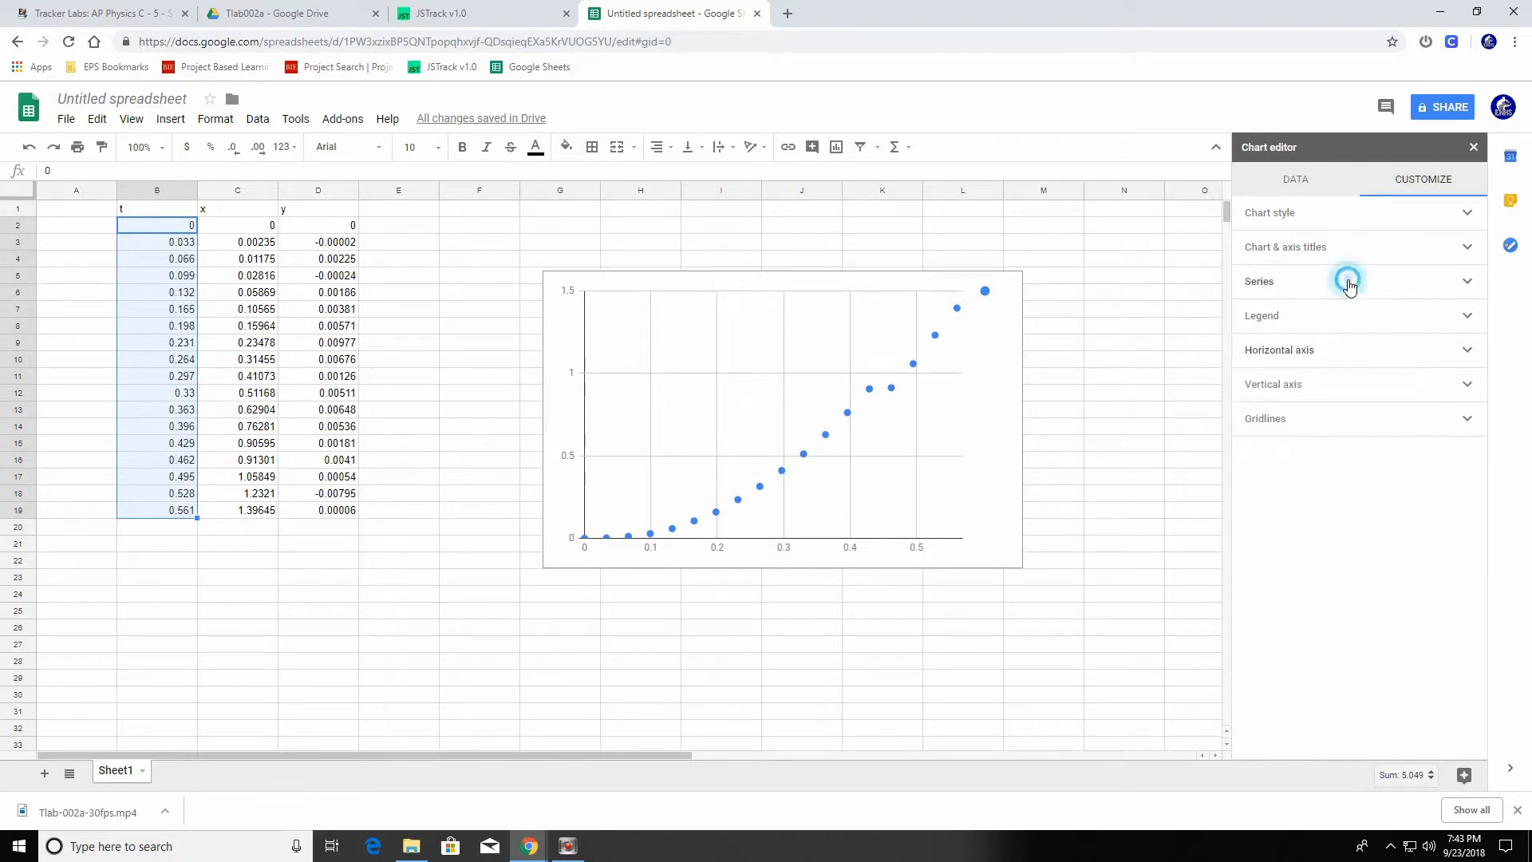
left_click(1252, 490)
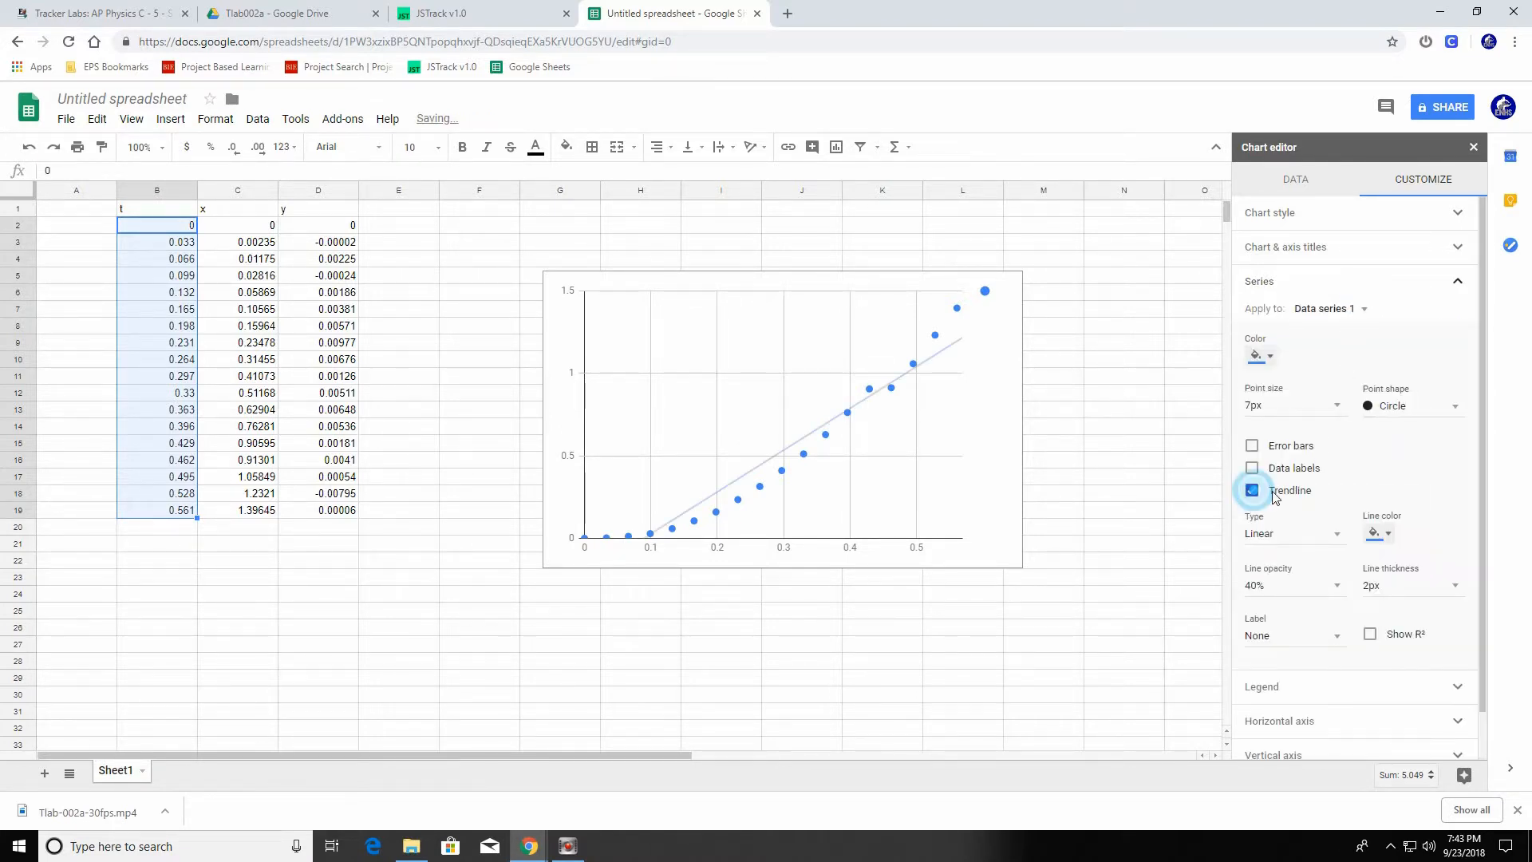
scroll(1351, 475, "down", 1)
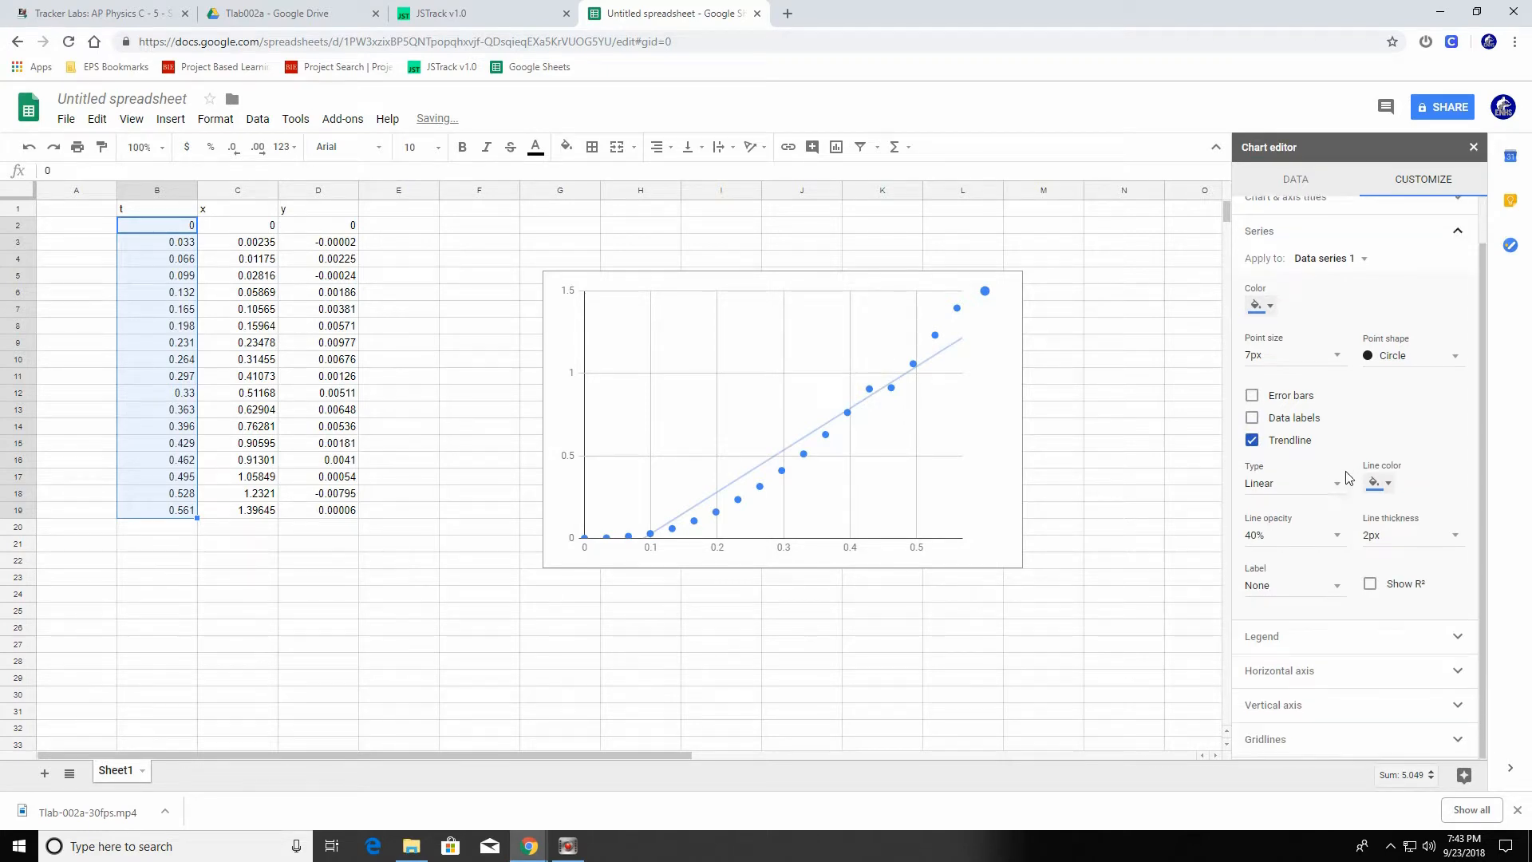
left_click(1300, 483)
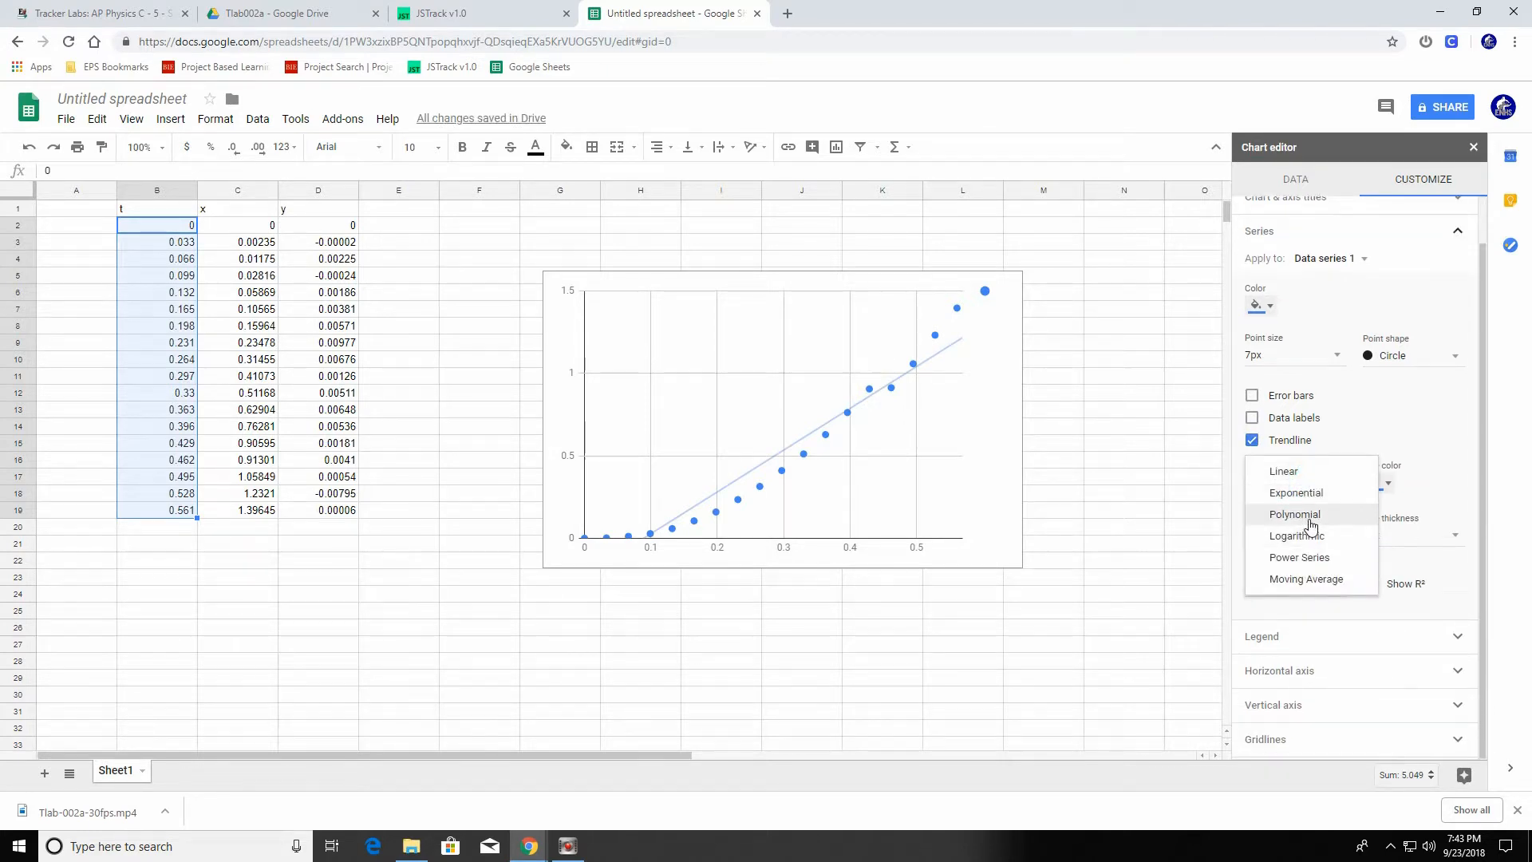
left_click(1307, 515)
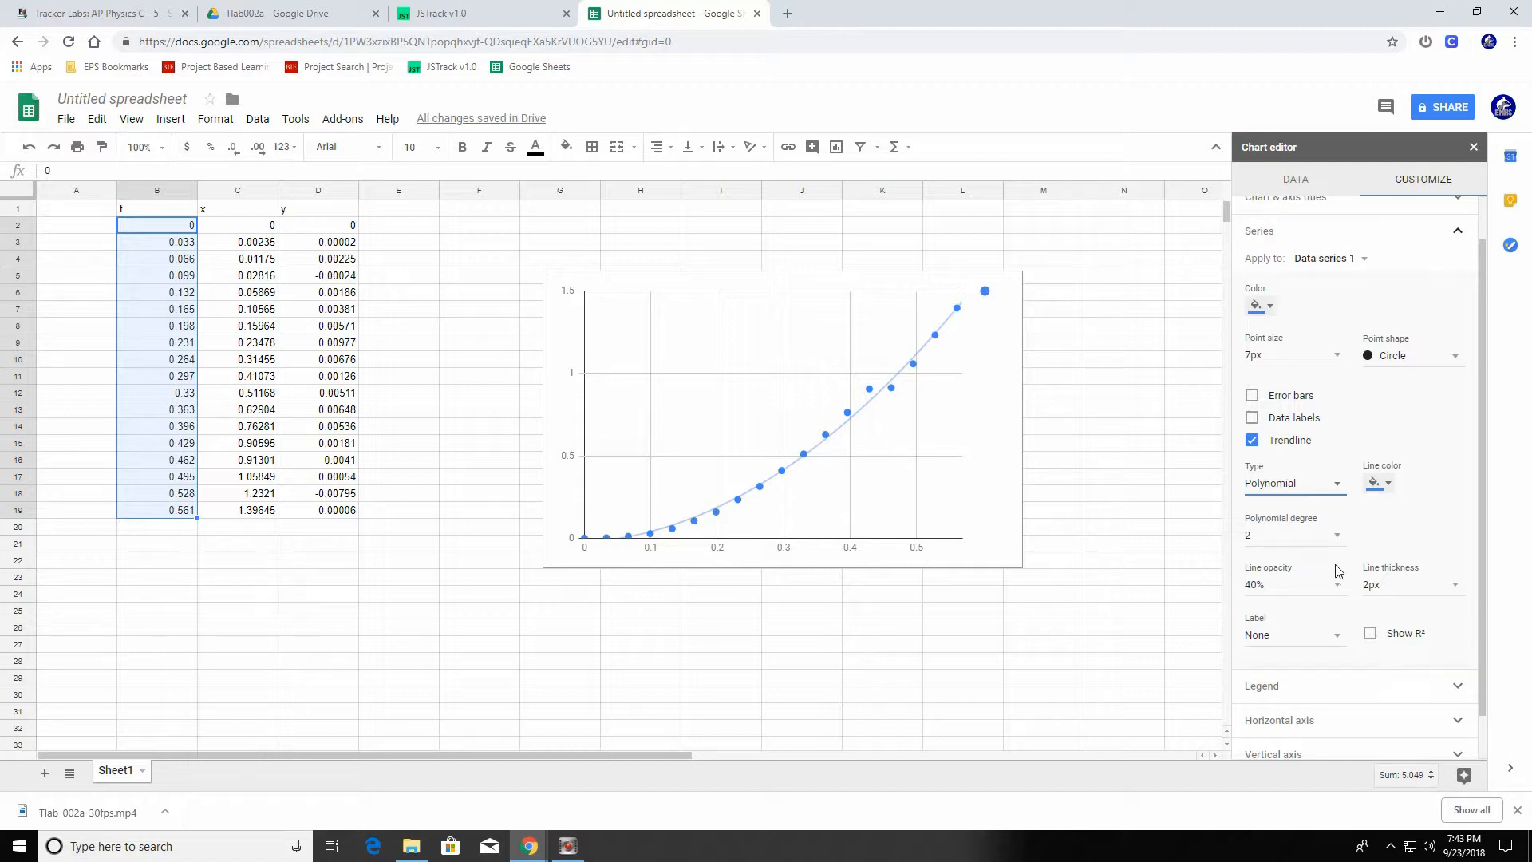
left_click(1325, 647)
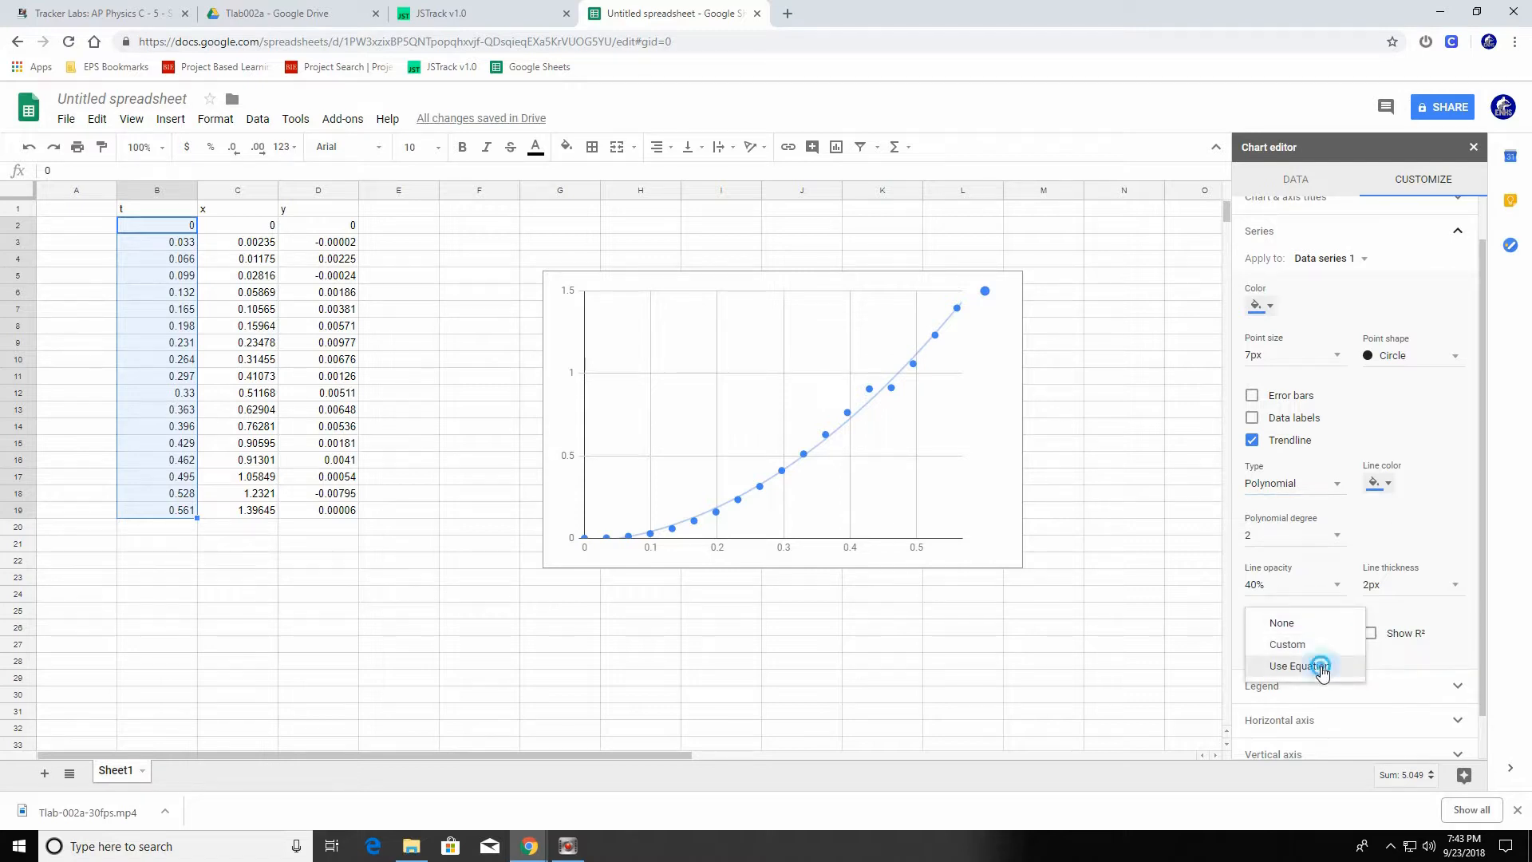
left_click(1320, 666)
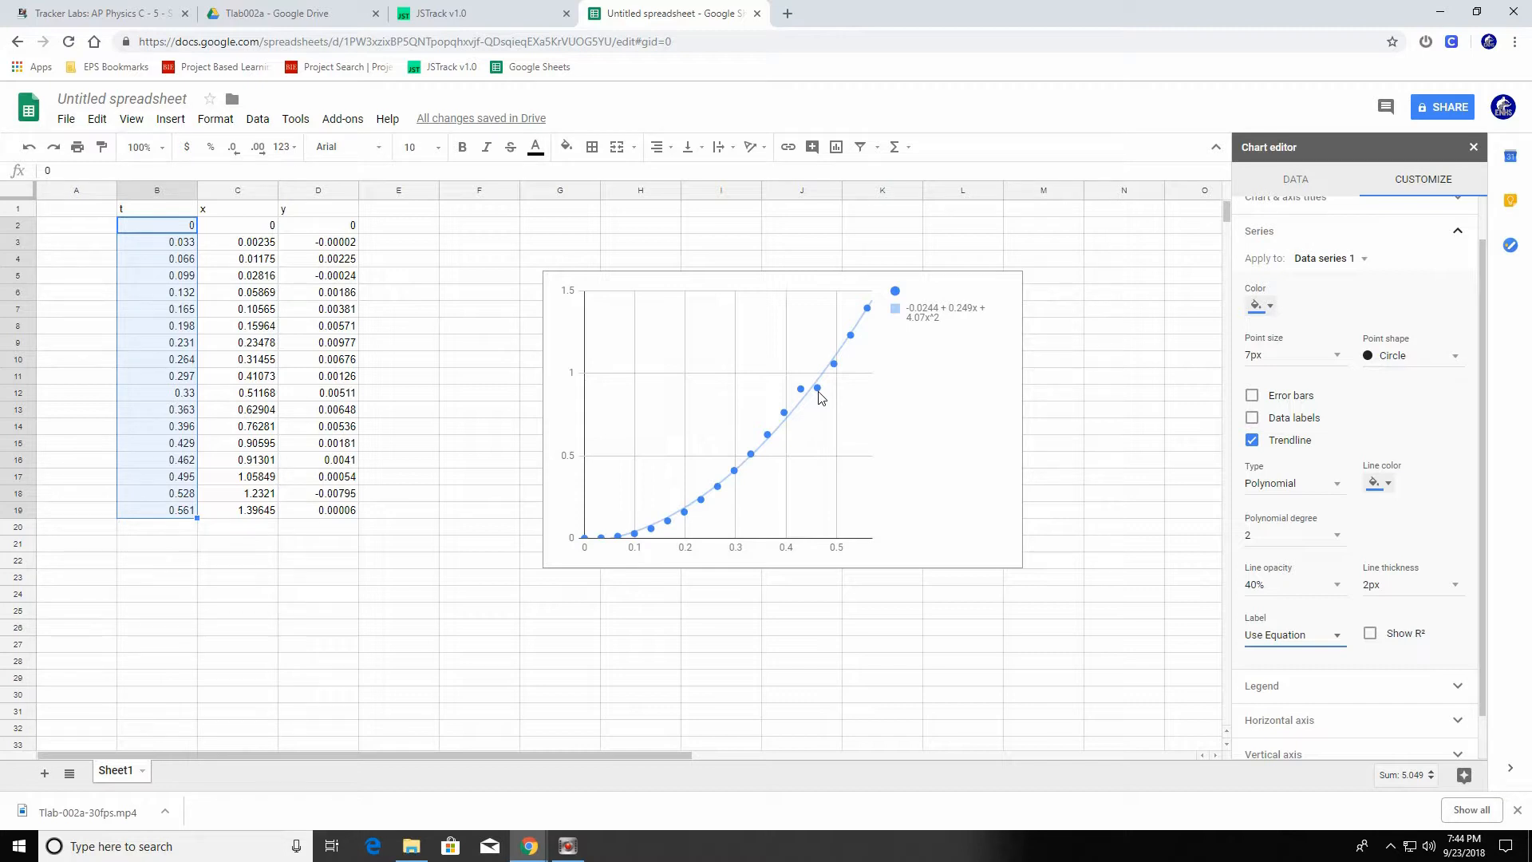
left_click(604, 281)
left_click_drag(634, 284, 679, 281)
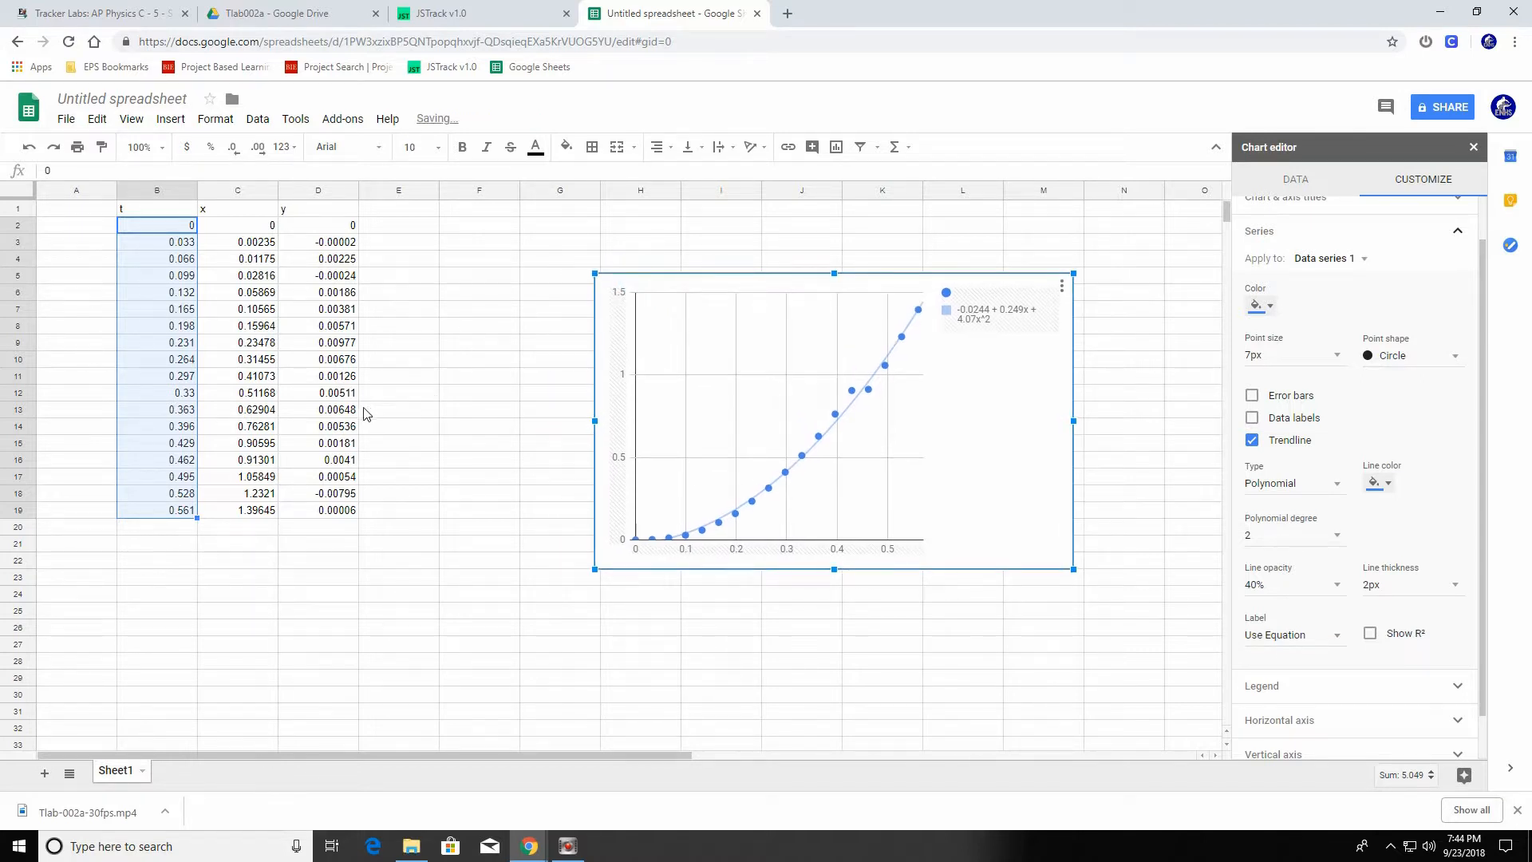
Delete the outlying x value at t = 0.429 in cell C15, shifting the cells below it up
left_click(261, 444)
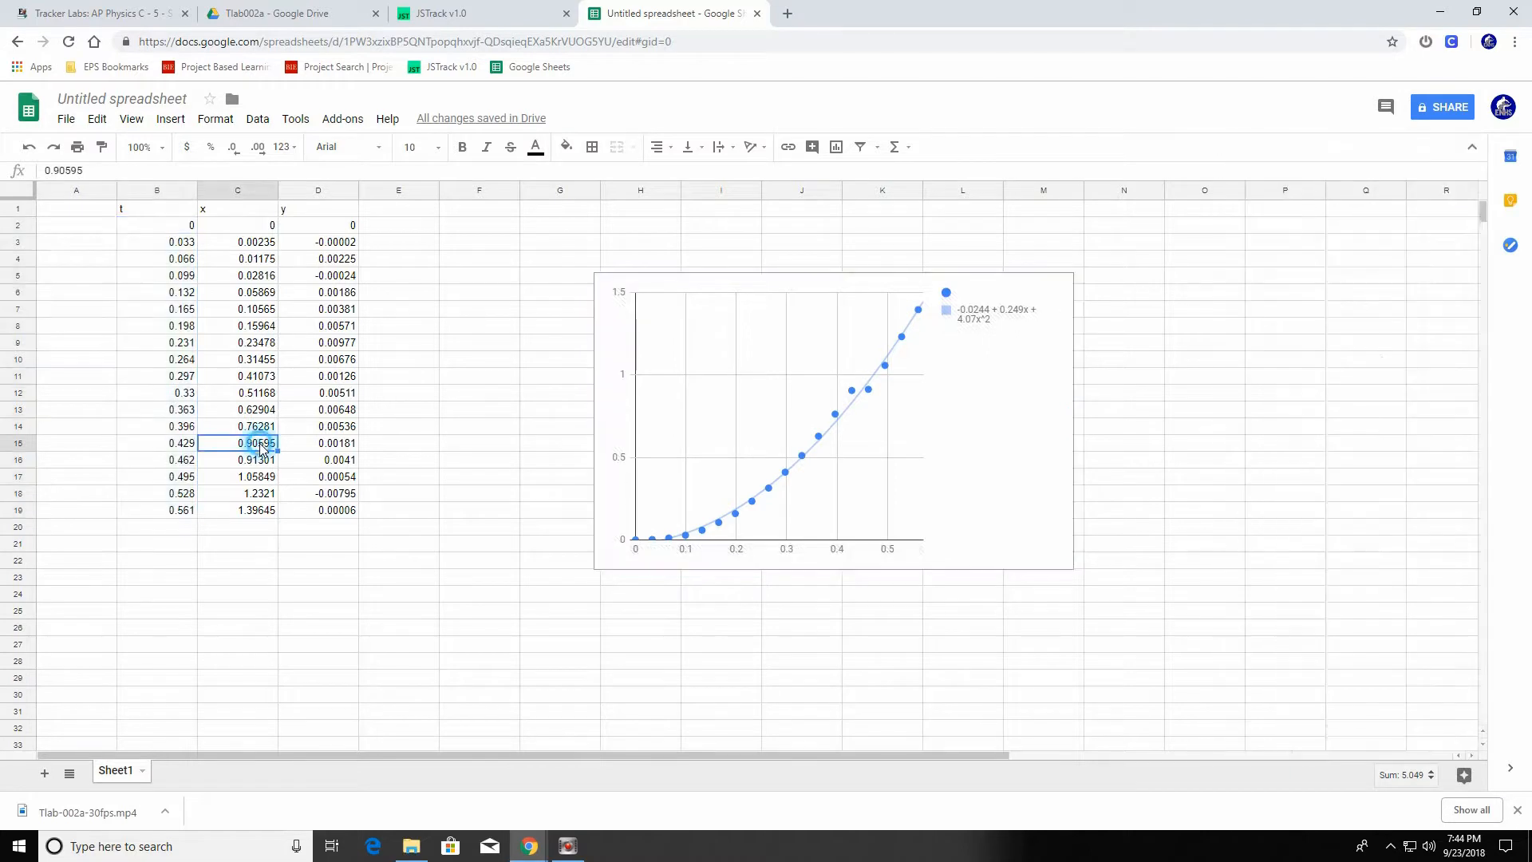
right_click(229, 445)
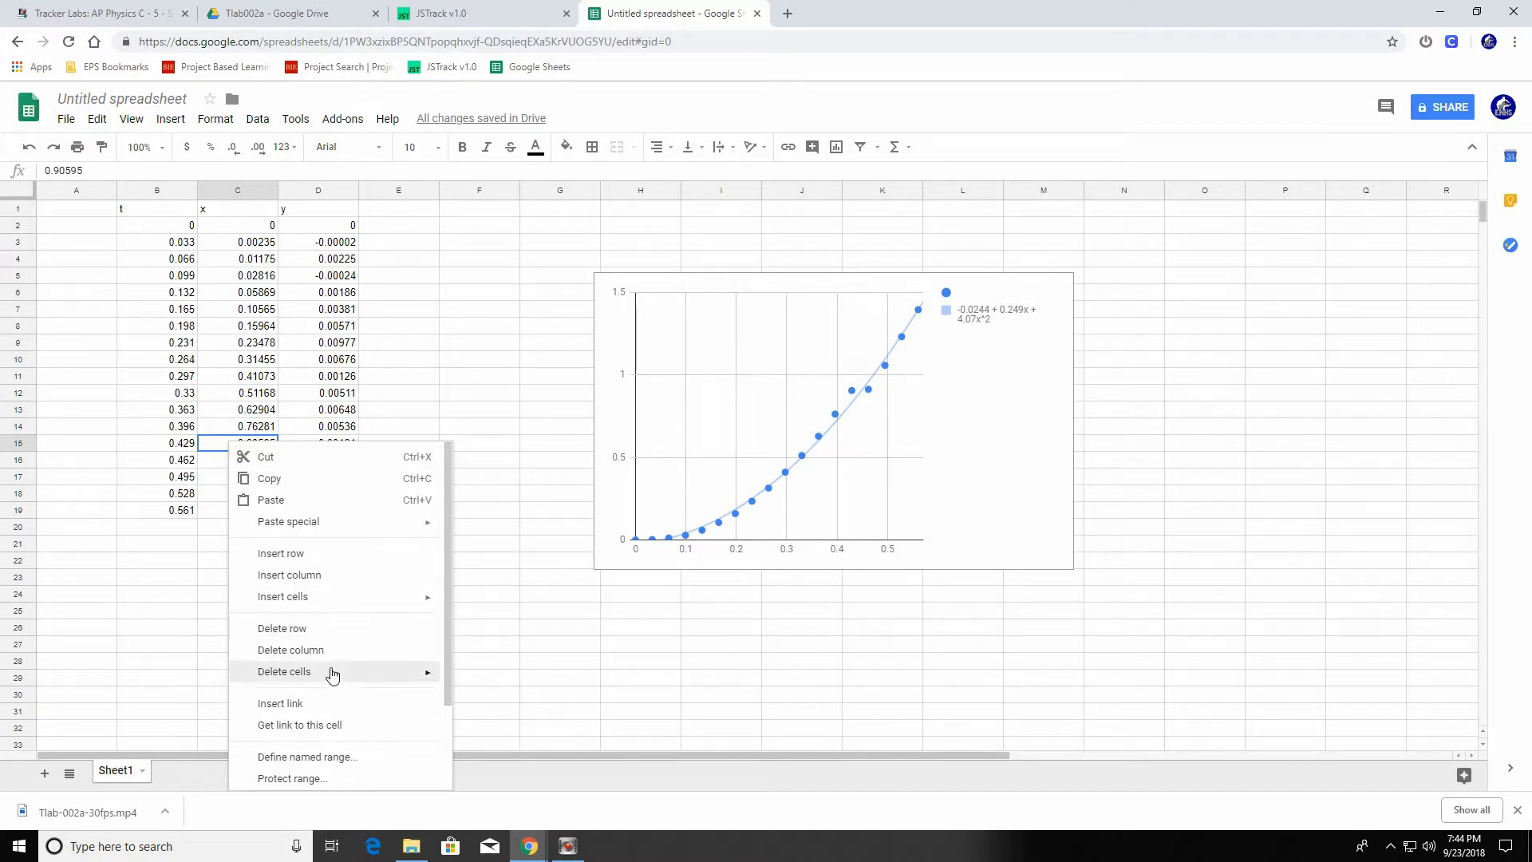
mouse_move(332, 675)
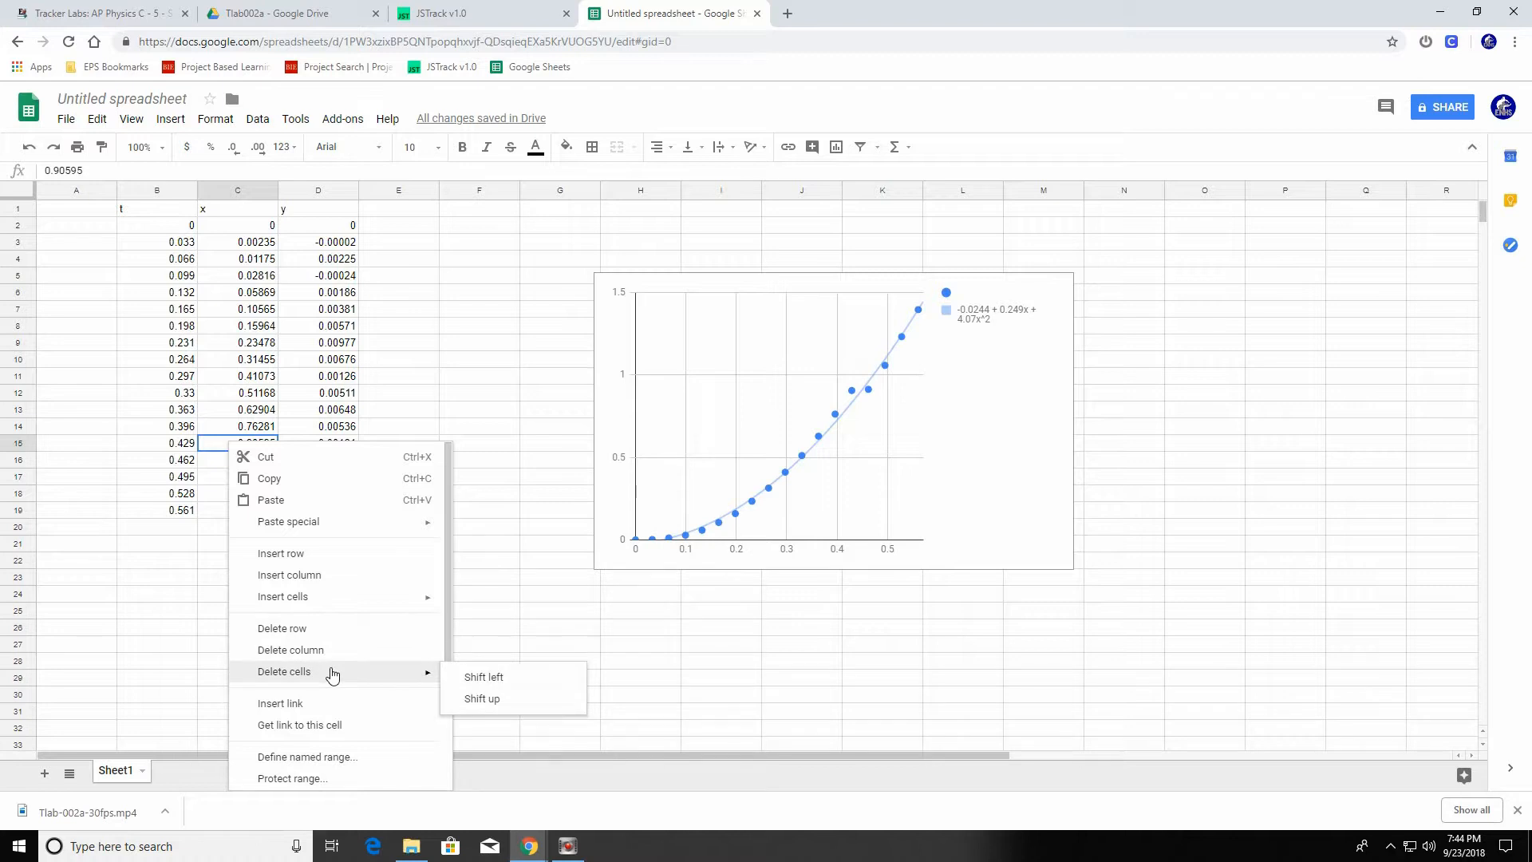
left_click(487, 702)
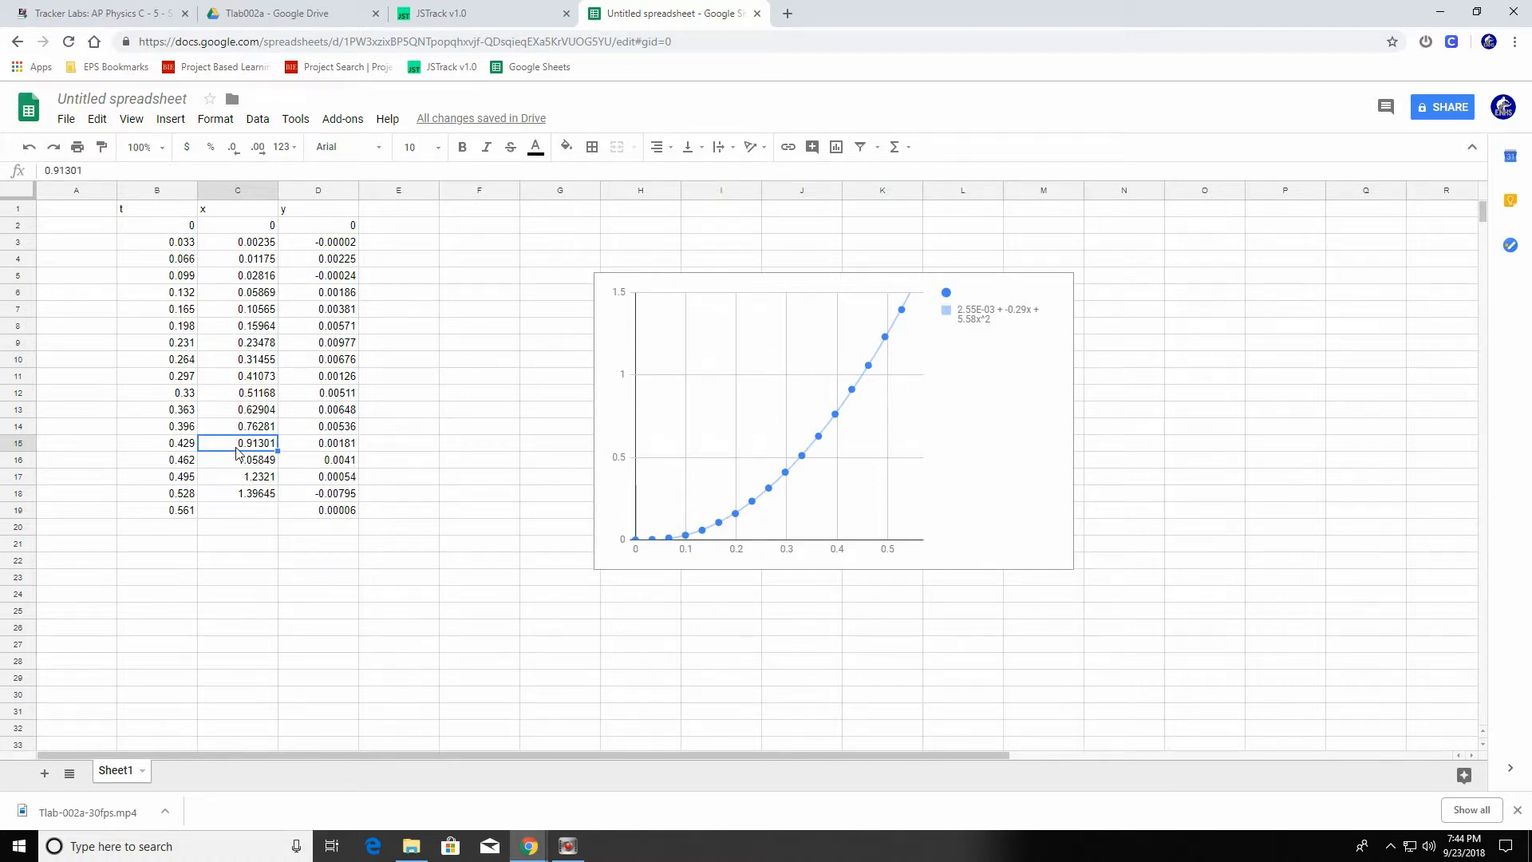
Undo the deletion of the x value in cell C15 and move the chart below the data rows
key("ctrl+z")
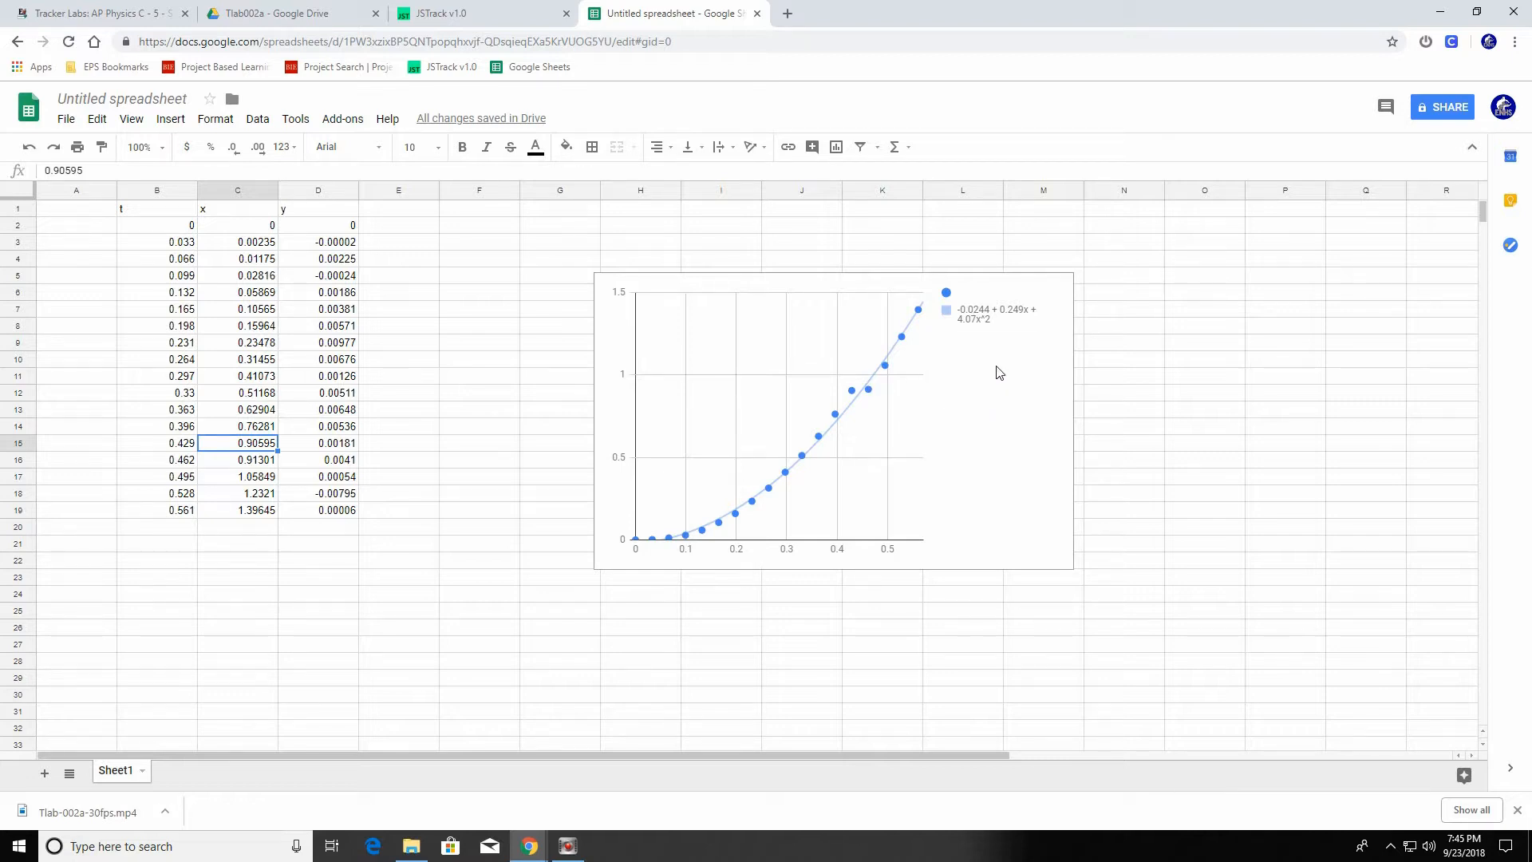
left_click(661, 280)
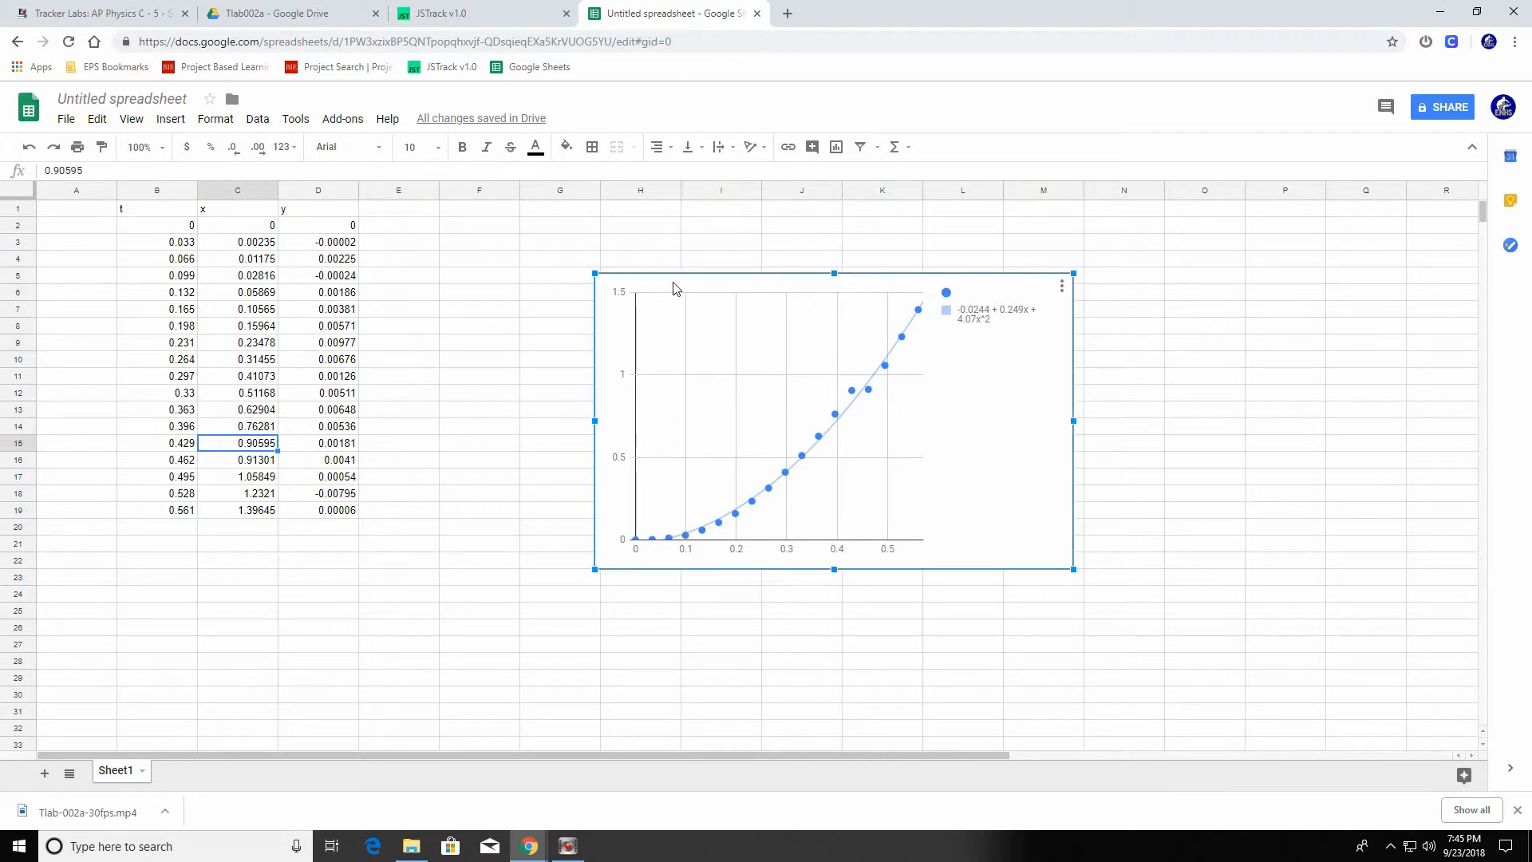
left_click_drag(671, 279, 540, 592)
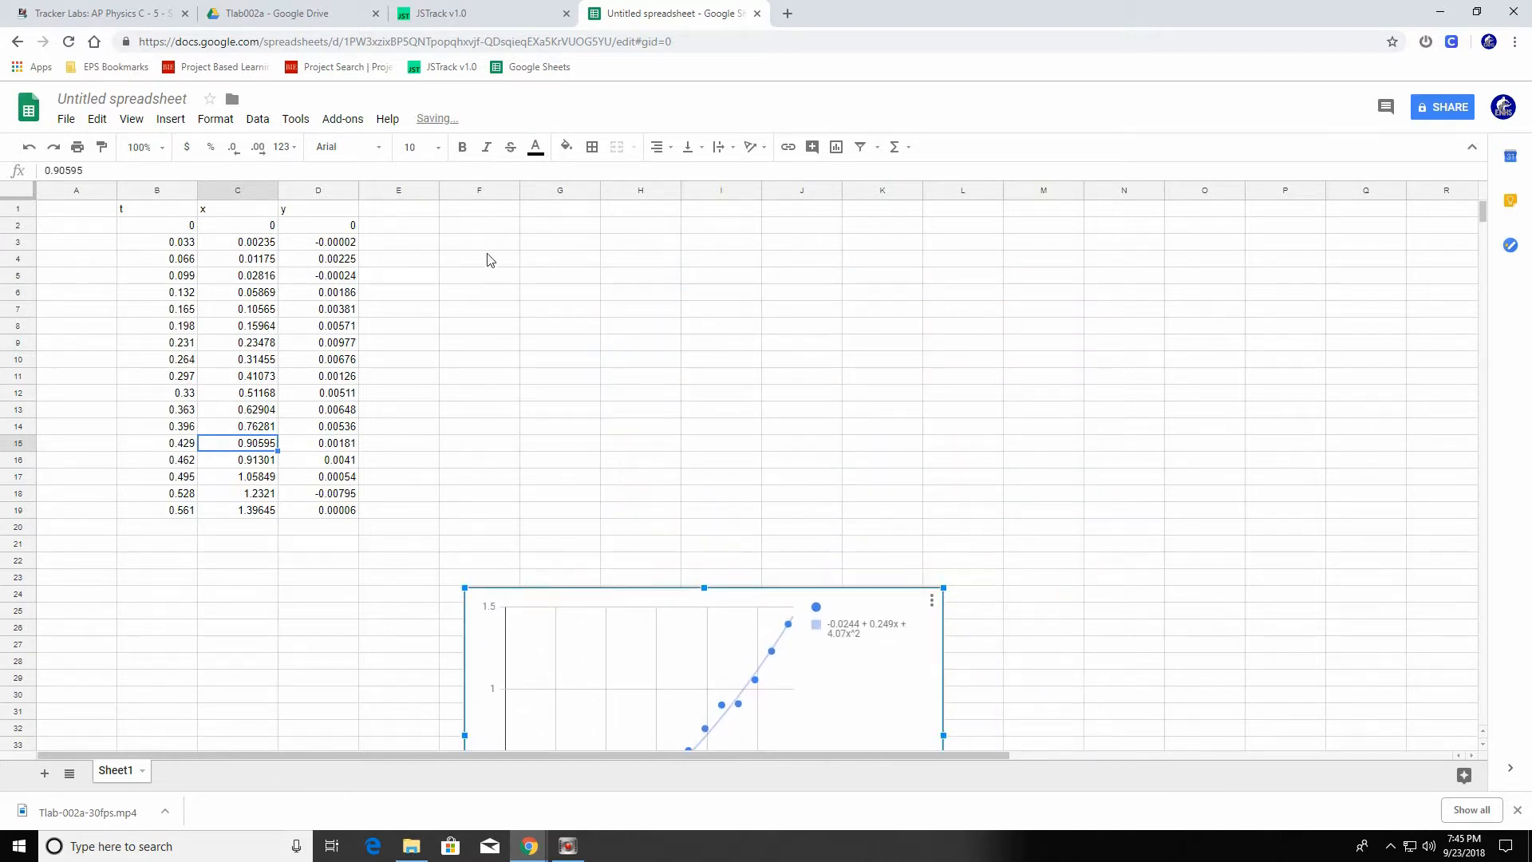
Enter the column headings 2x in cell F1 and t^2 in cell G1
left_click(489, 257)
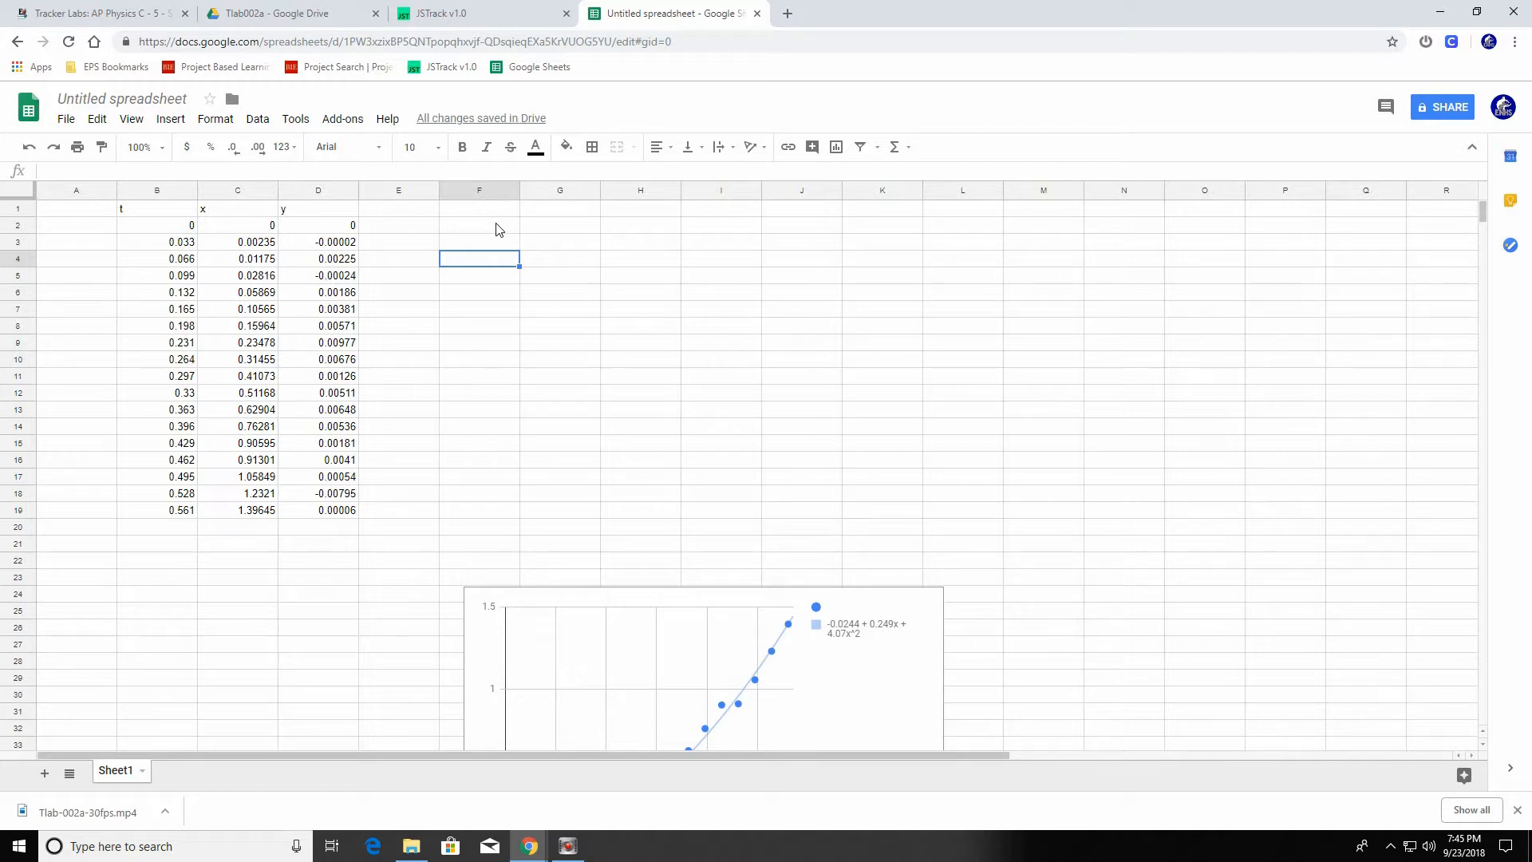
left_click(495, 229)
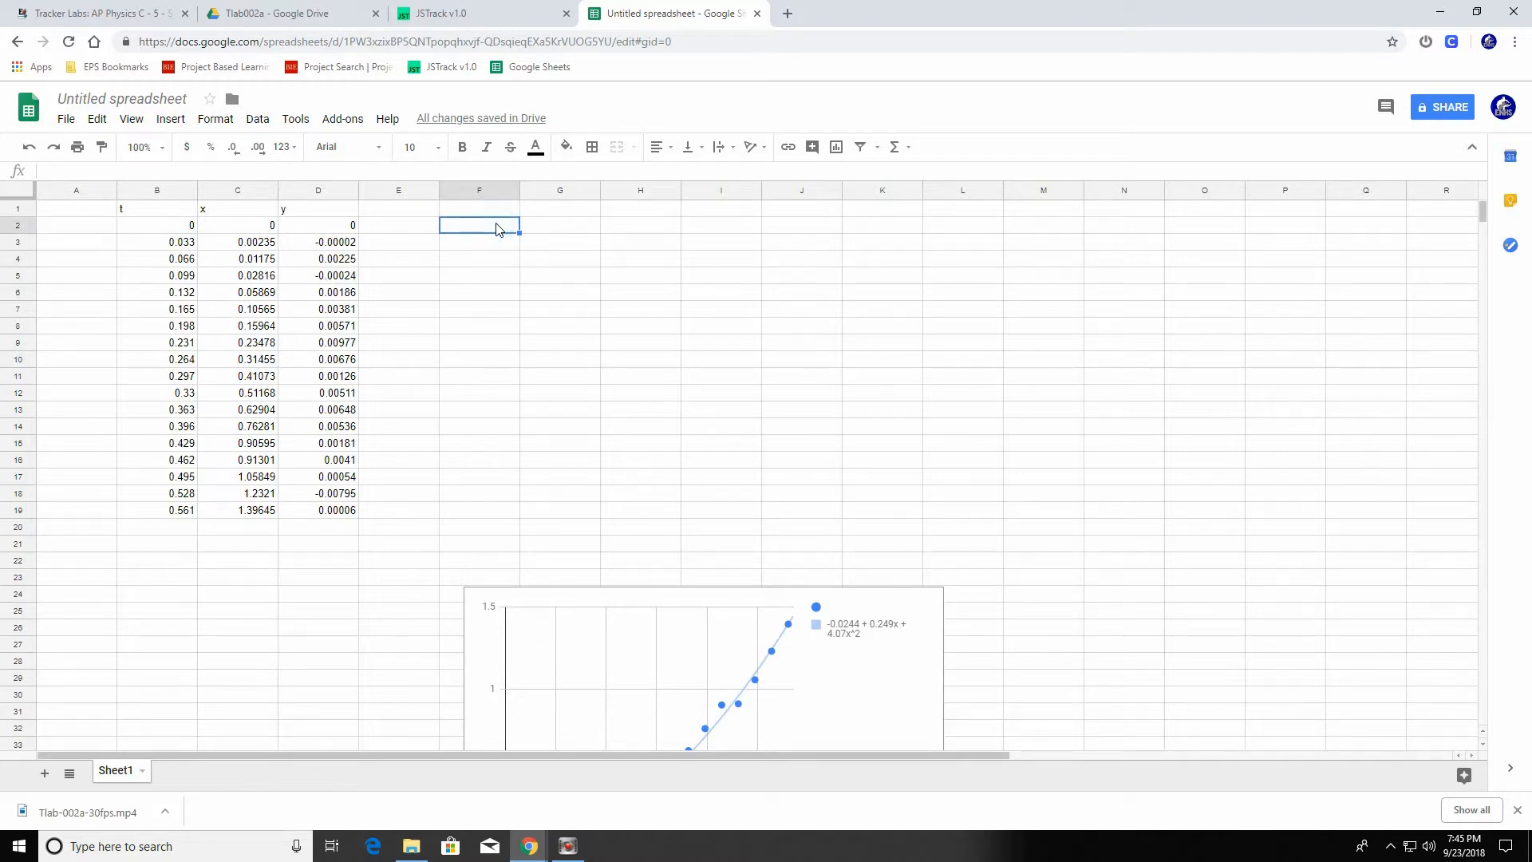
left_click(499, 211)
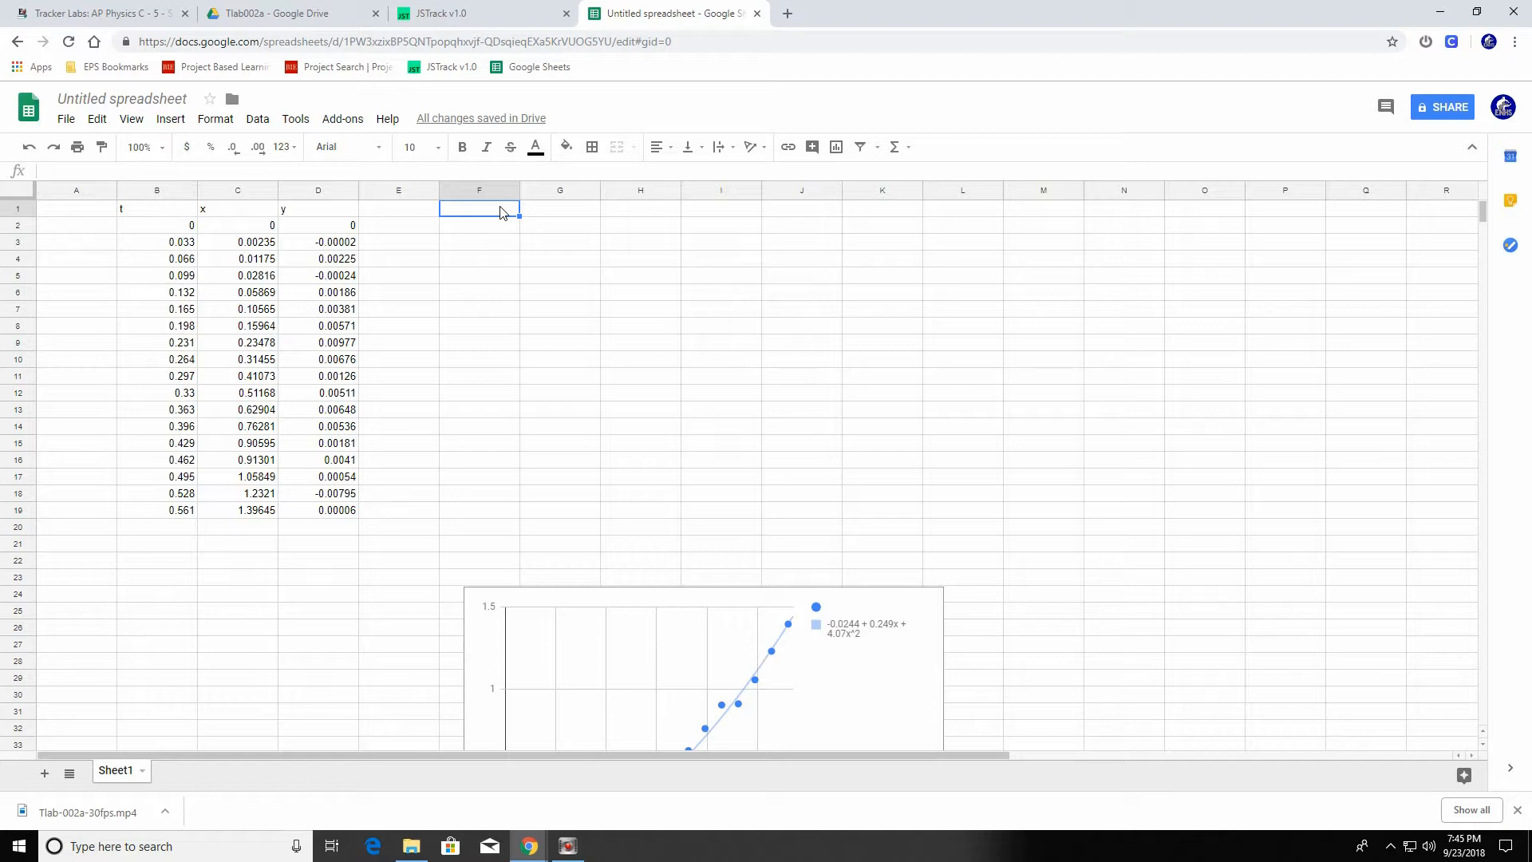
type("2x")
key("Return")
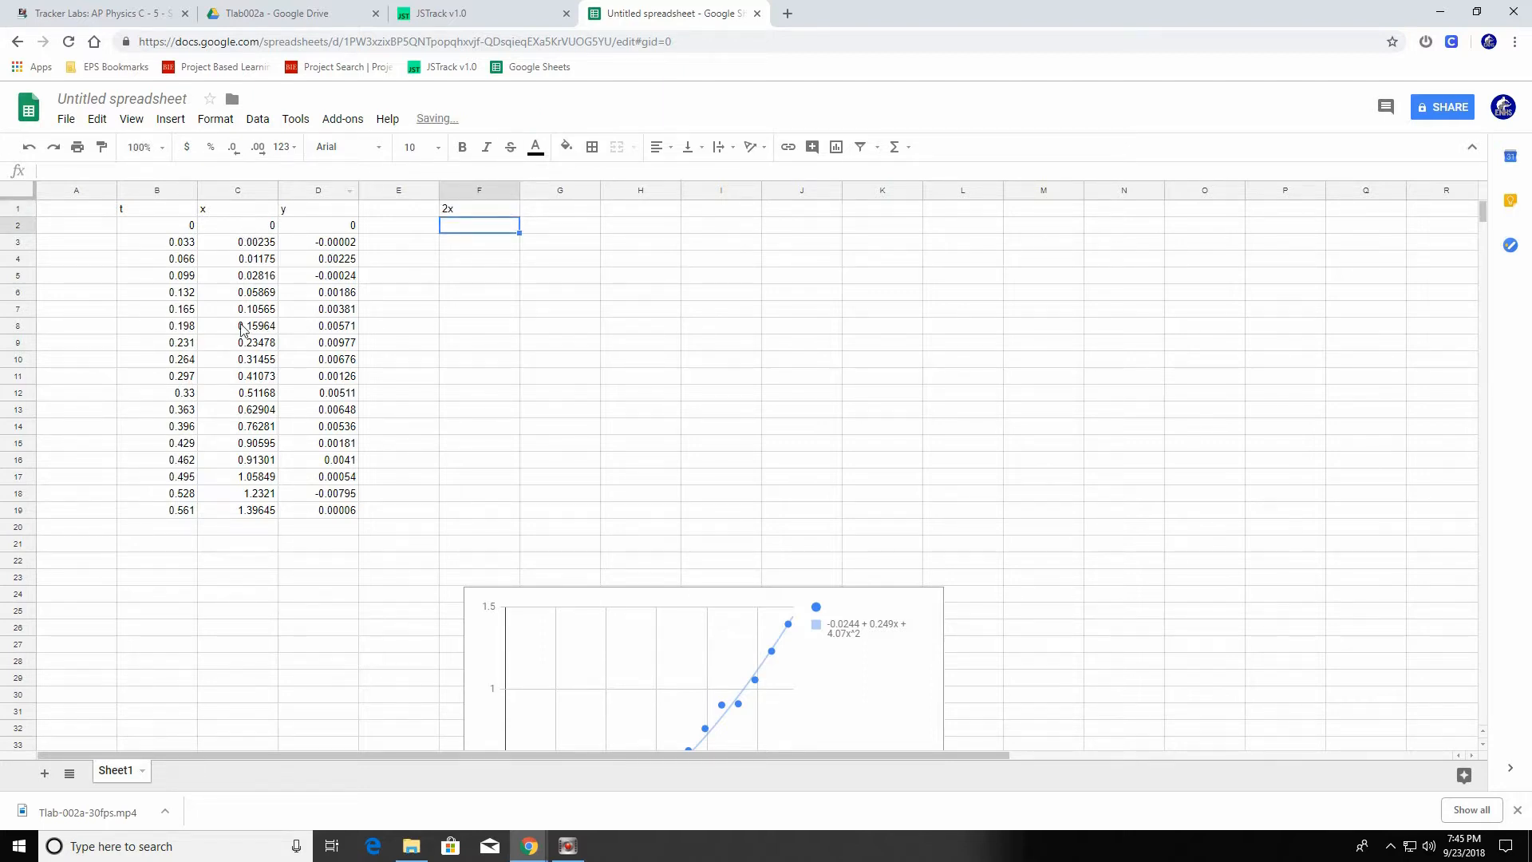
left_click(566, 209)
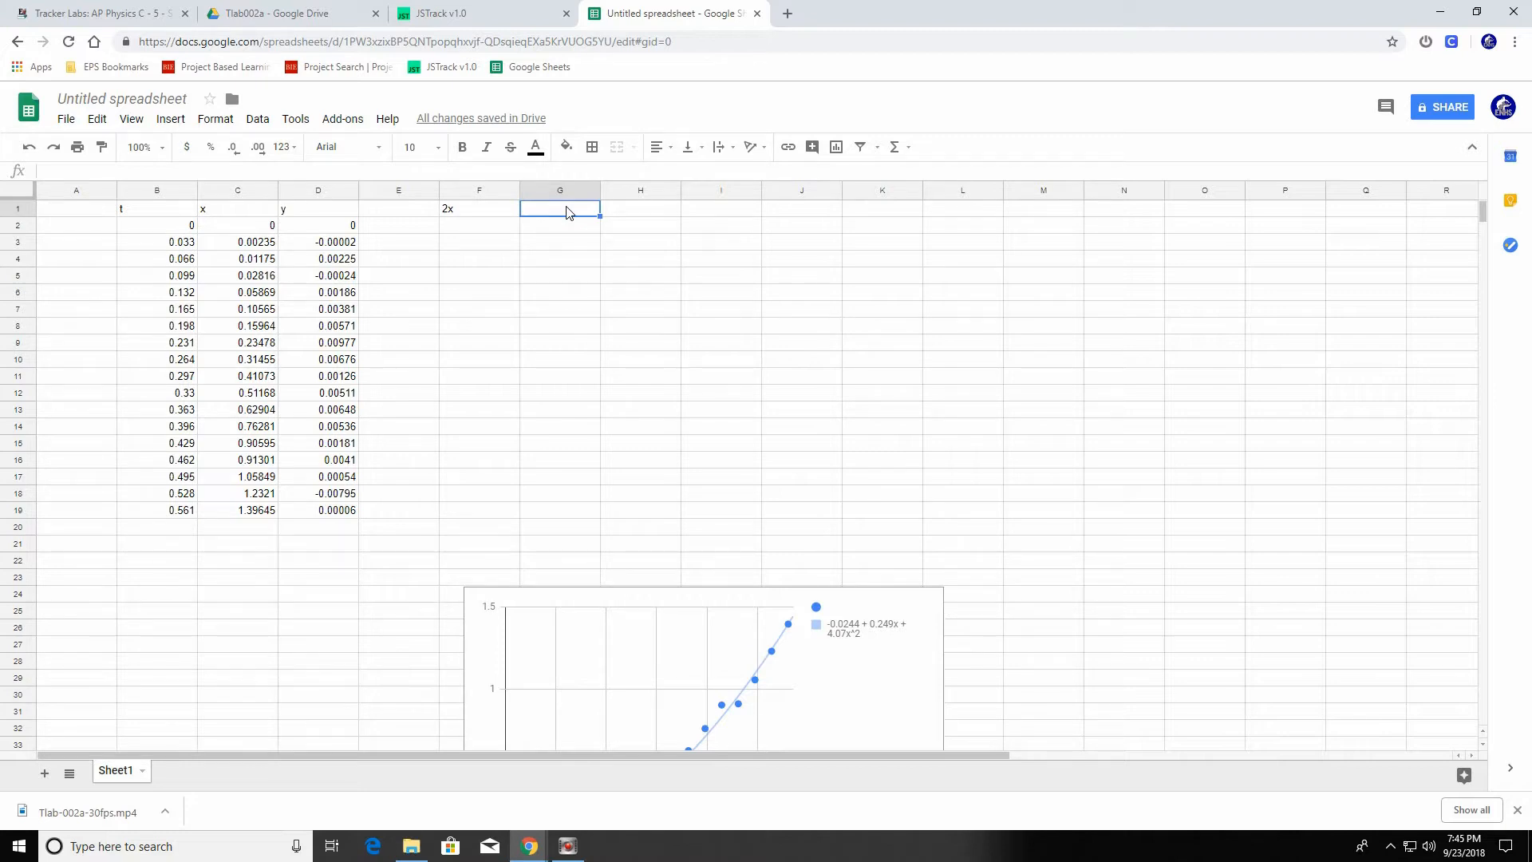
type("t^2")
key("Return")
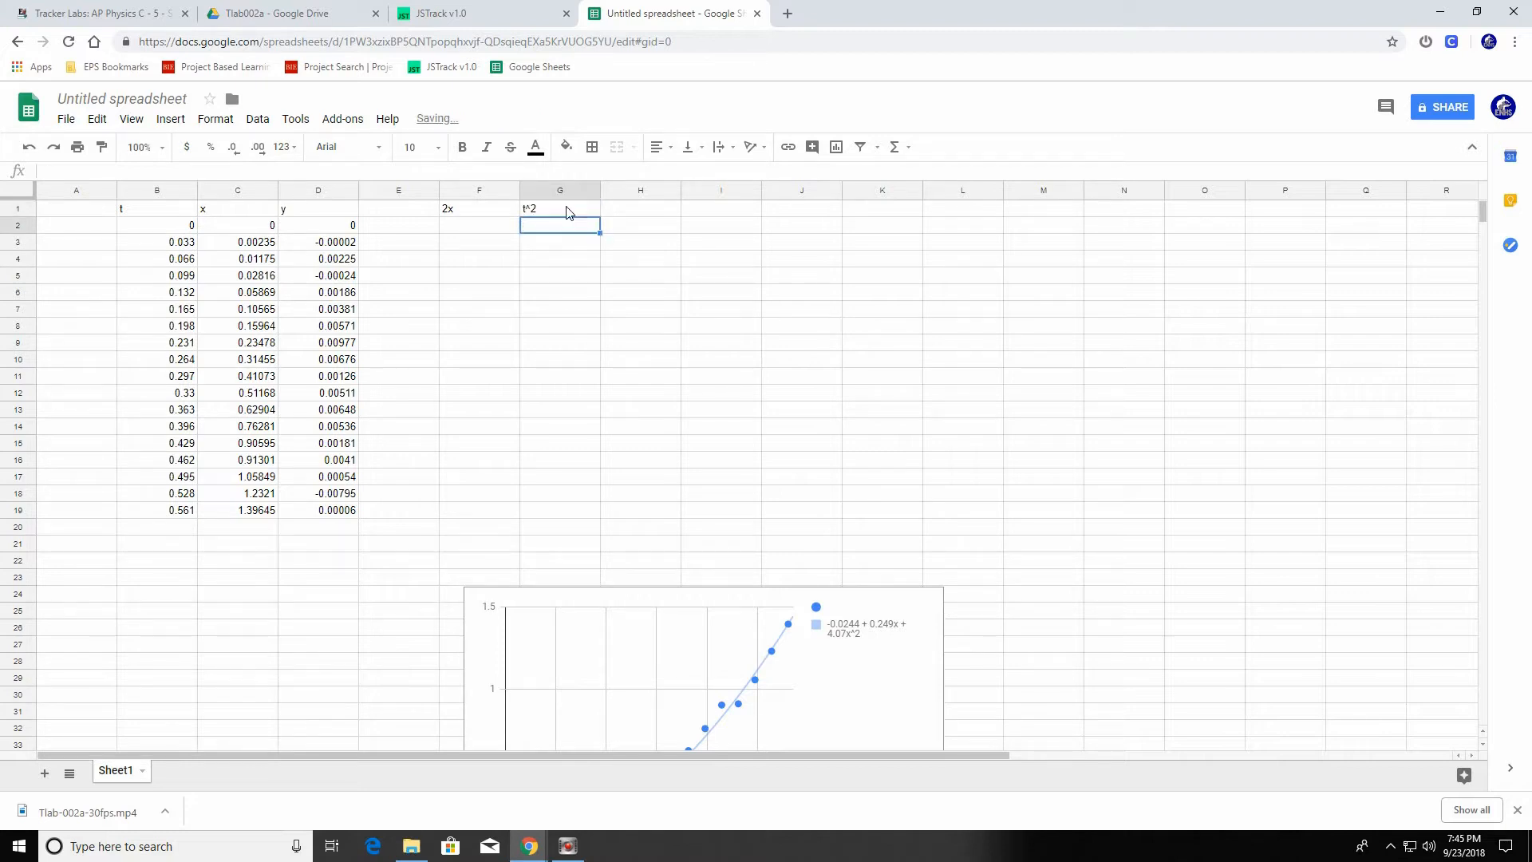
Enter the formula =2*C2 in cell F2 and fill it down the 2x column to F19
left_click(504, 233)
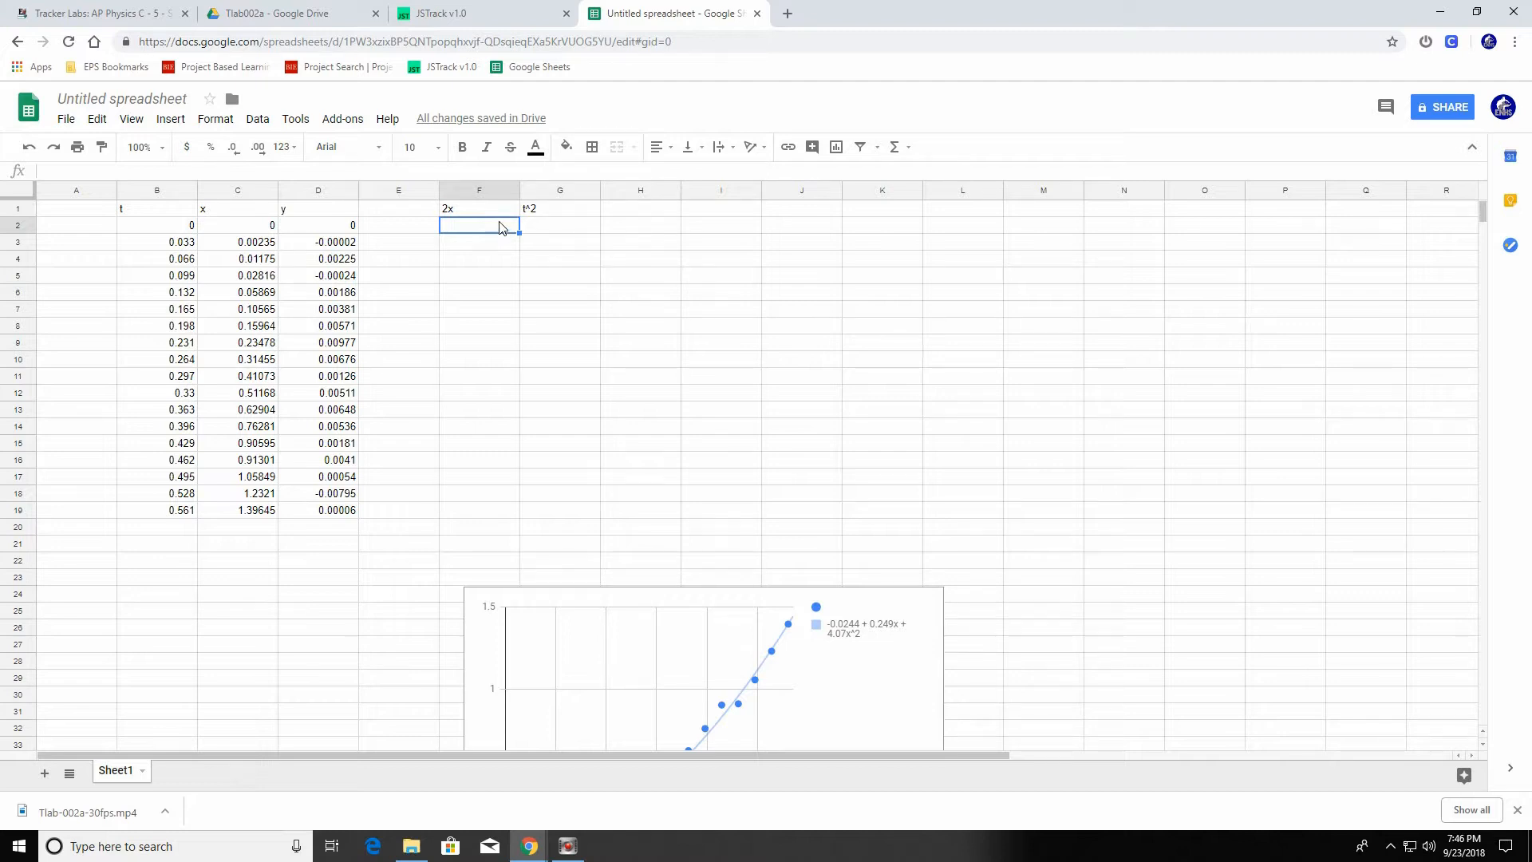
type("=")
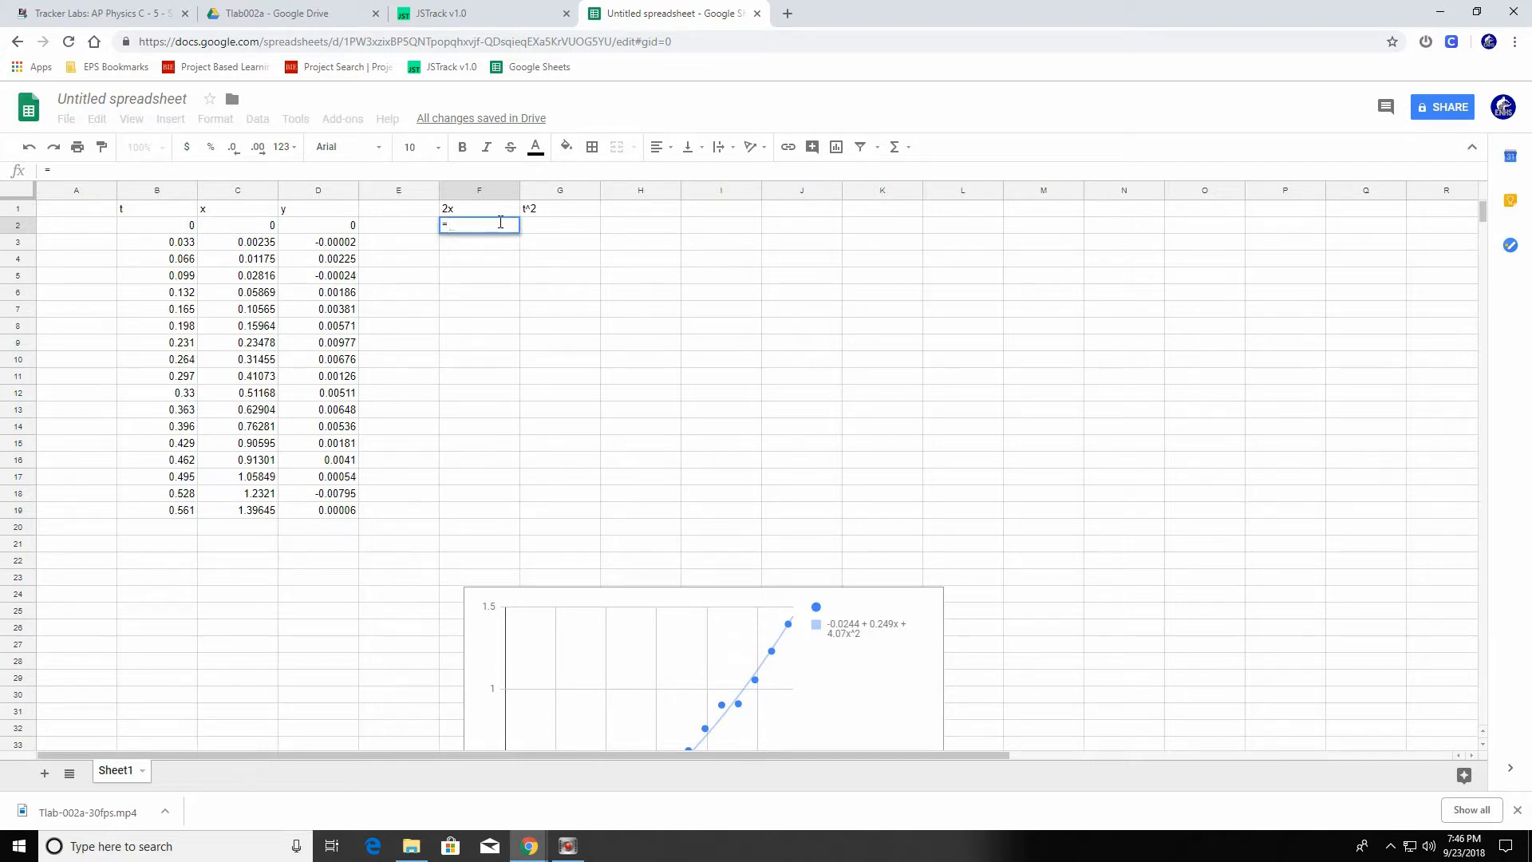
type("2*")
left_click(237, 227)
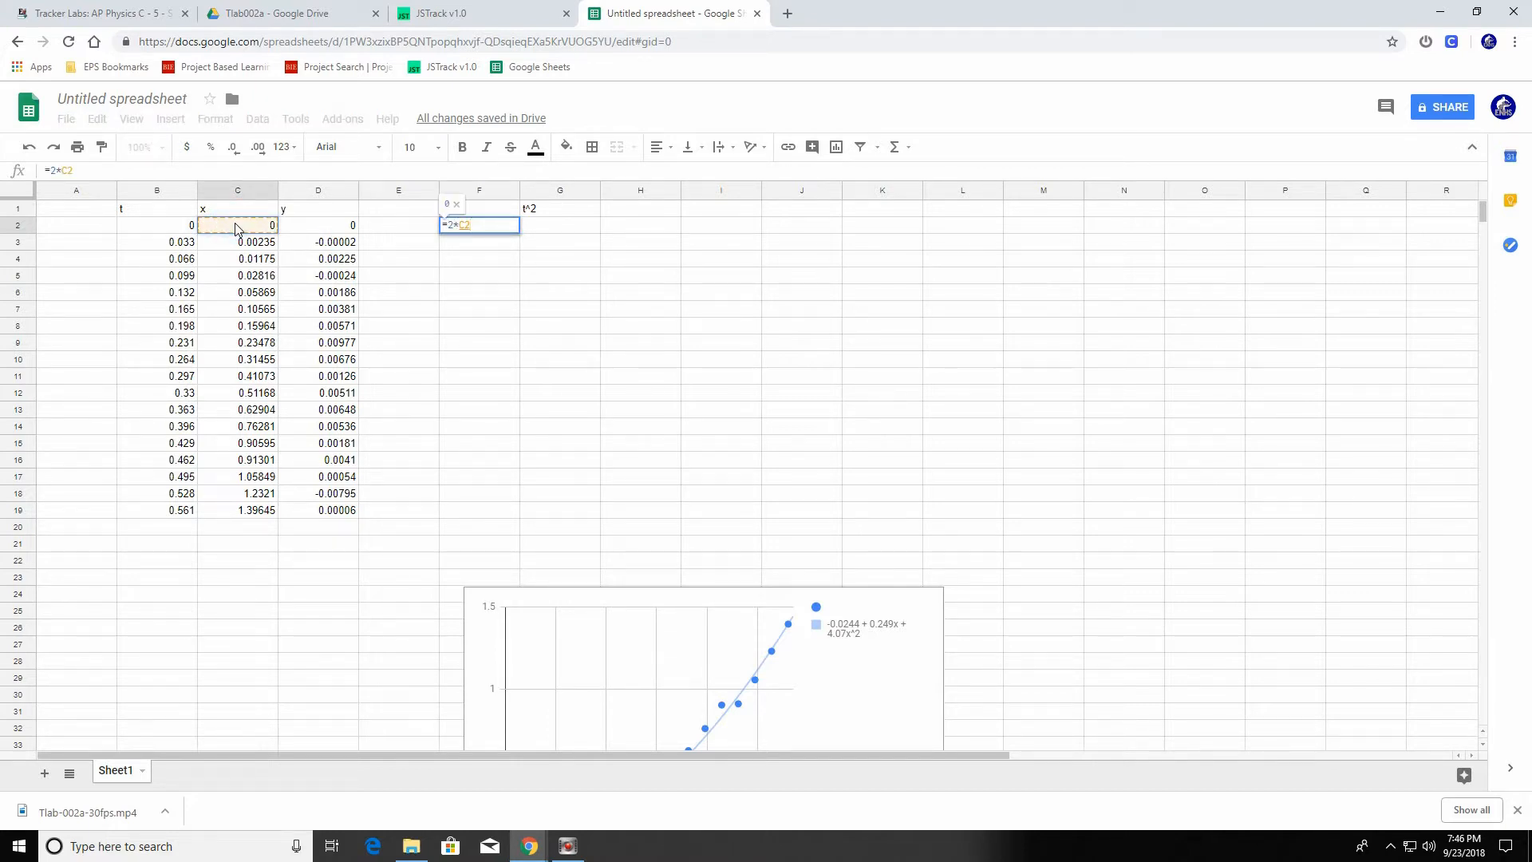
key("Return")
left_click(487, 226)
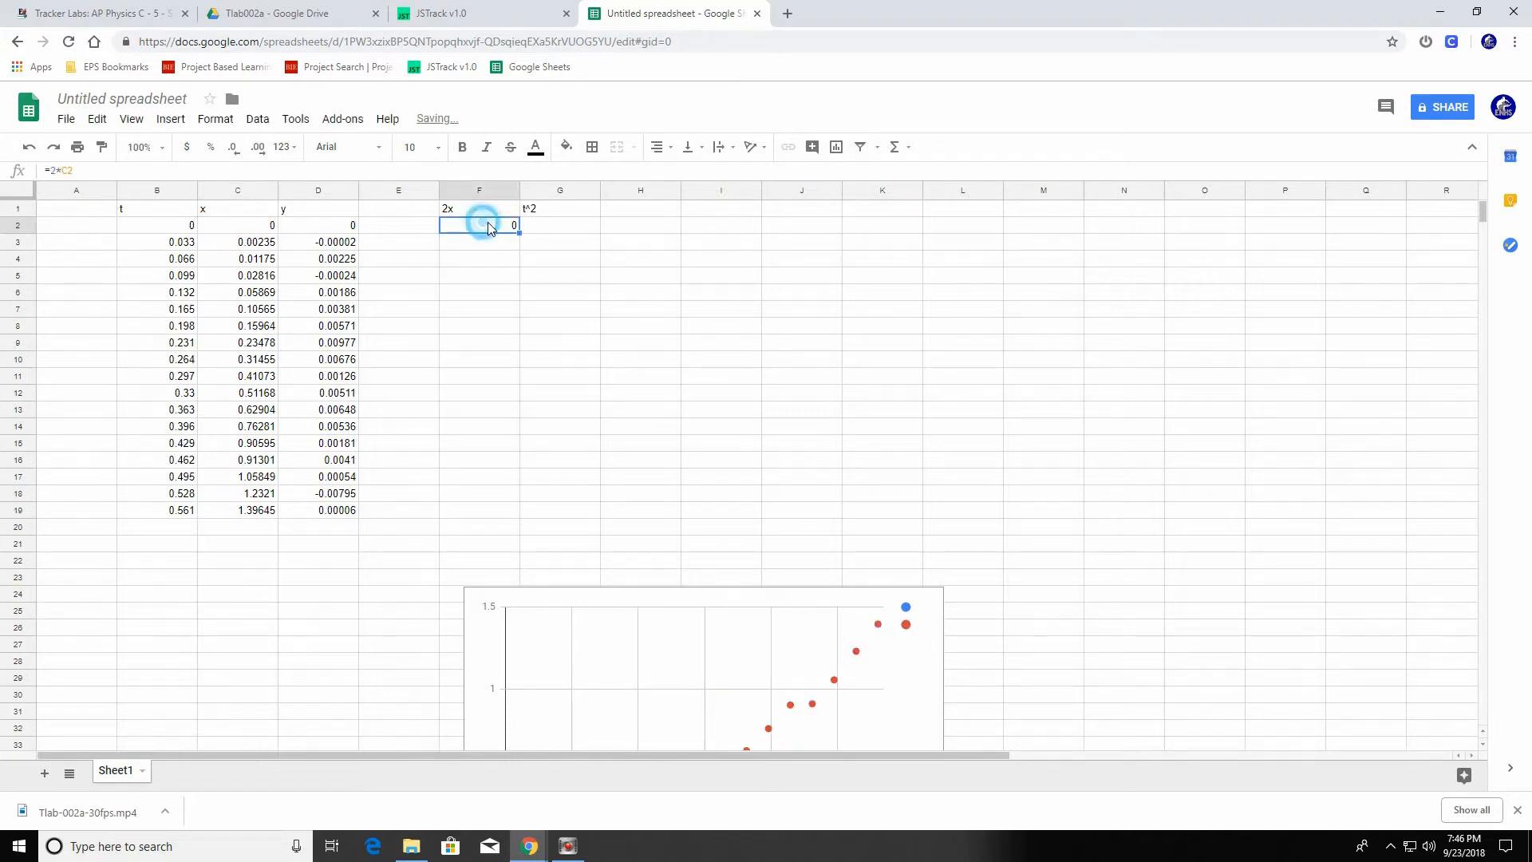
left_click_drag(519, 232, 490, 508)
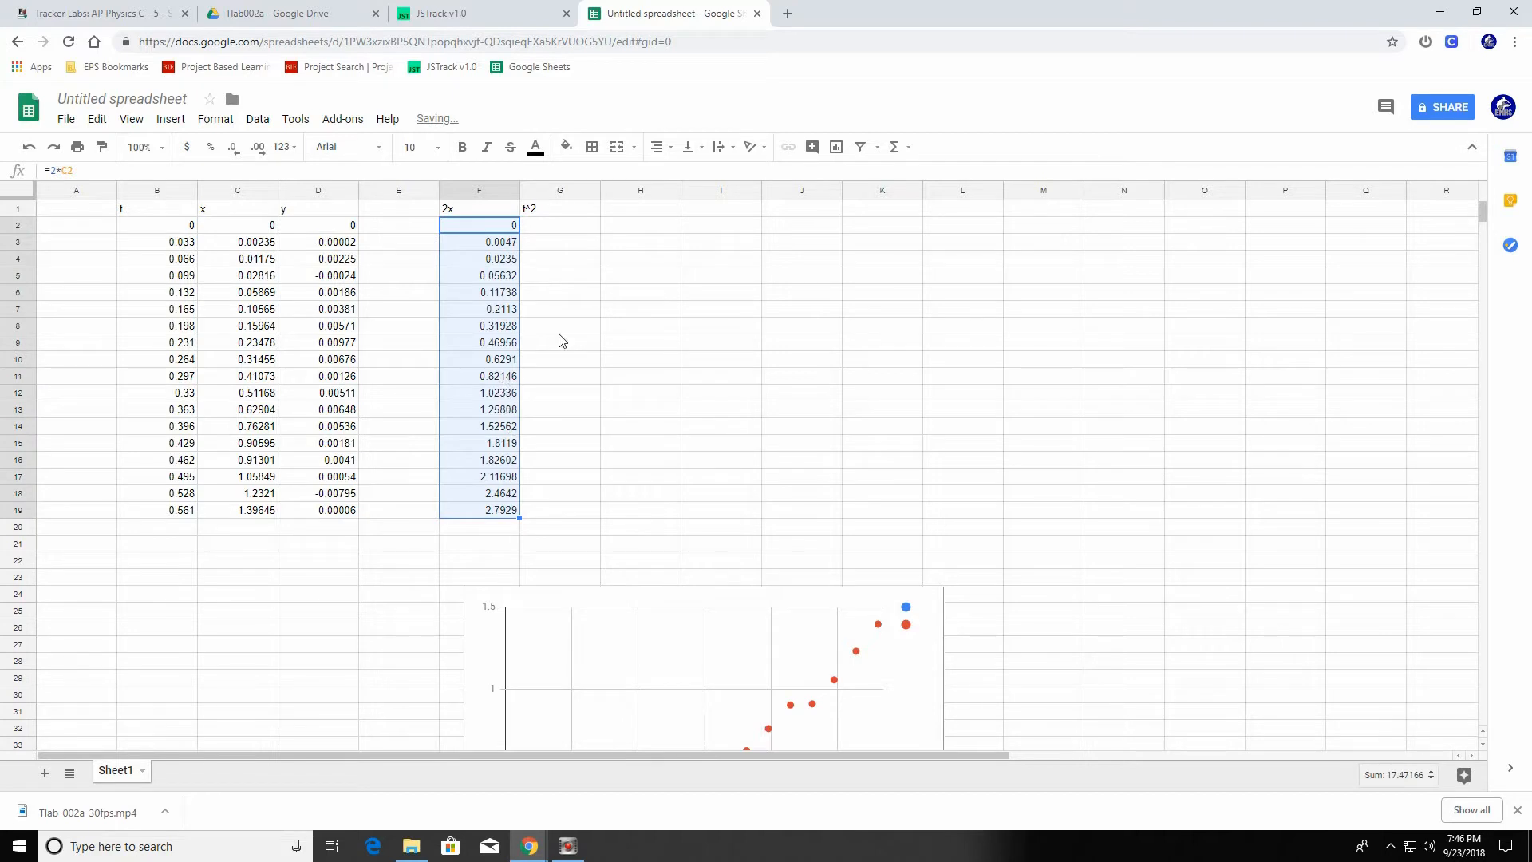
Enter the formula =B2^2 in cell G2 and fill it down the t^2 column to G19
left_click(568, 229)
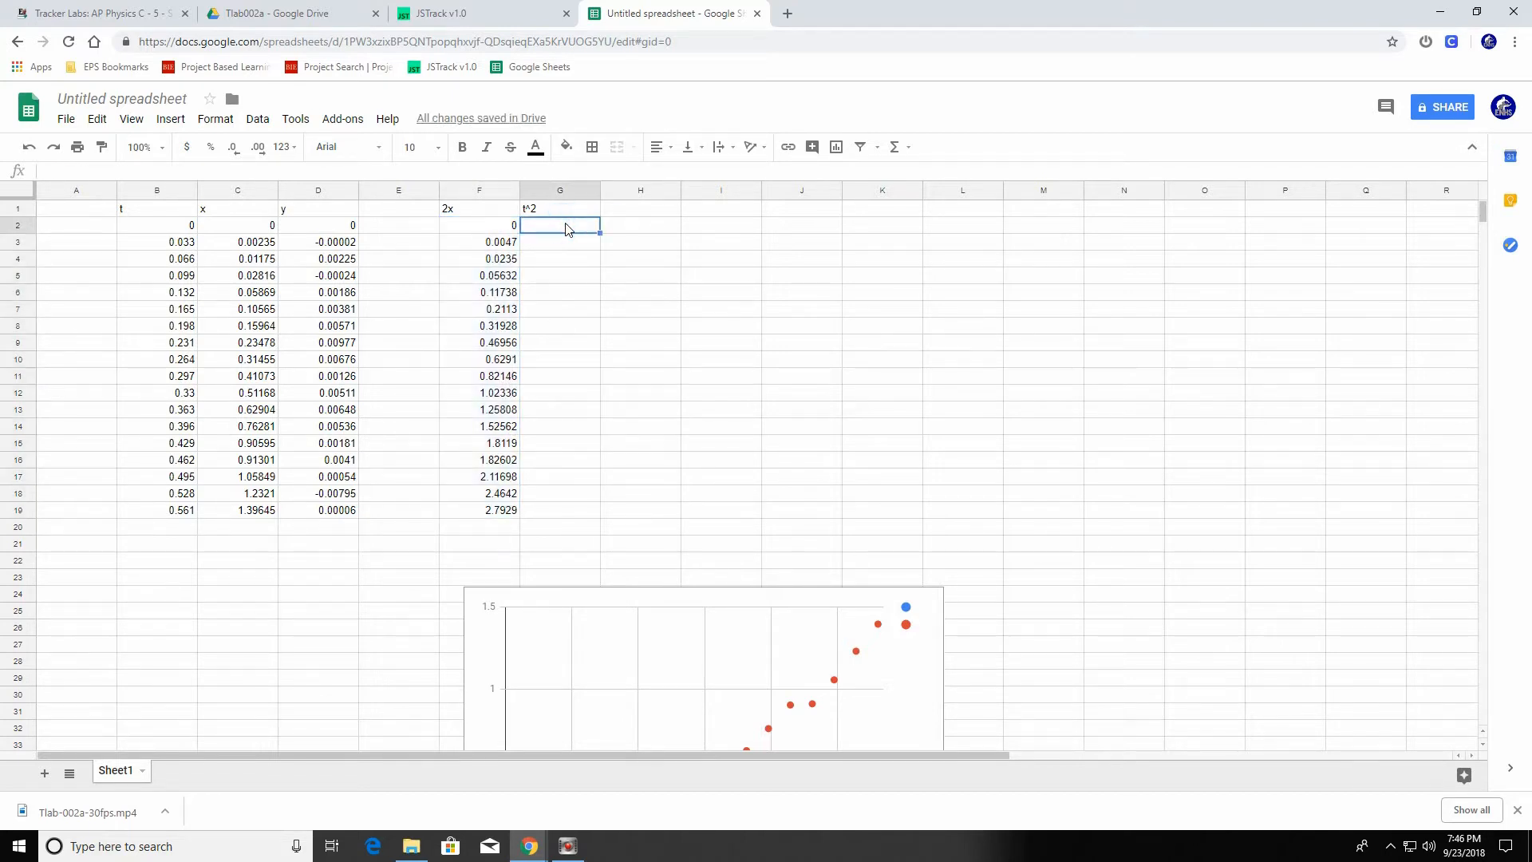
type("=")
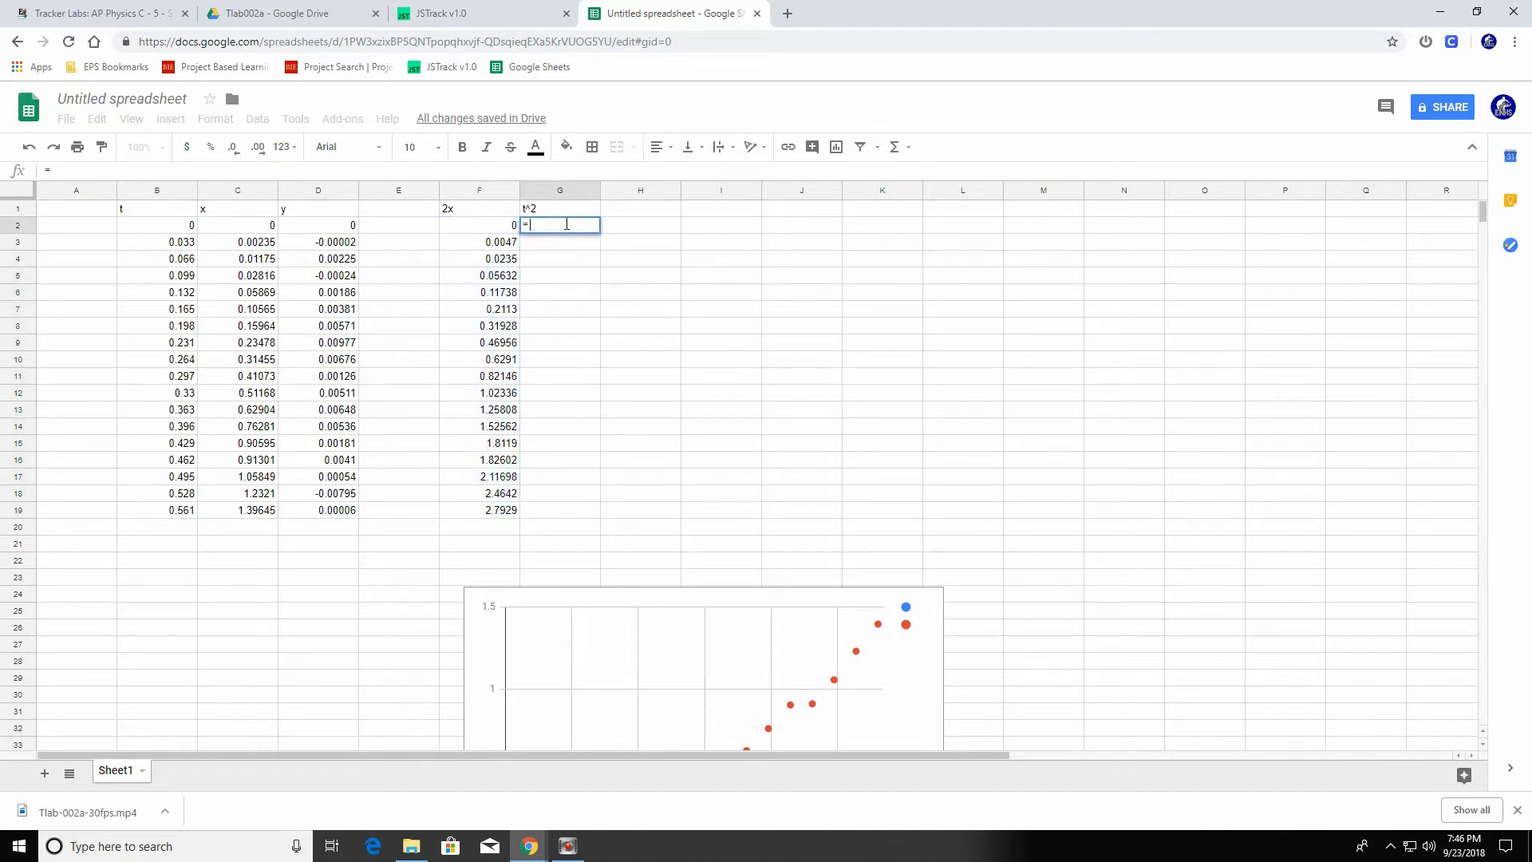
left_click(172, 229)
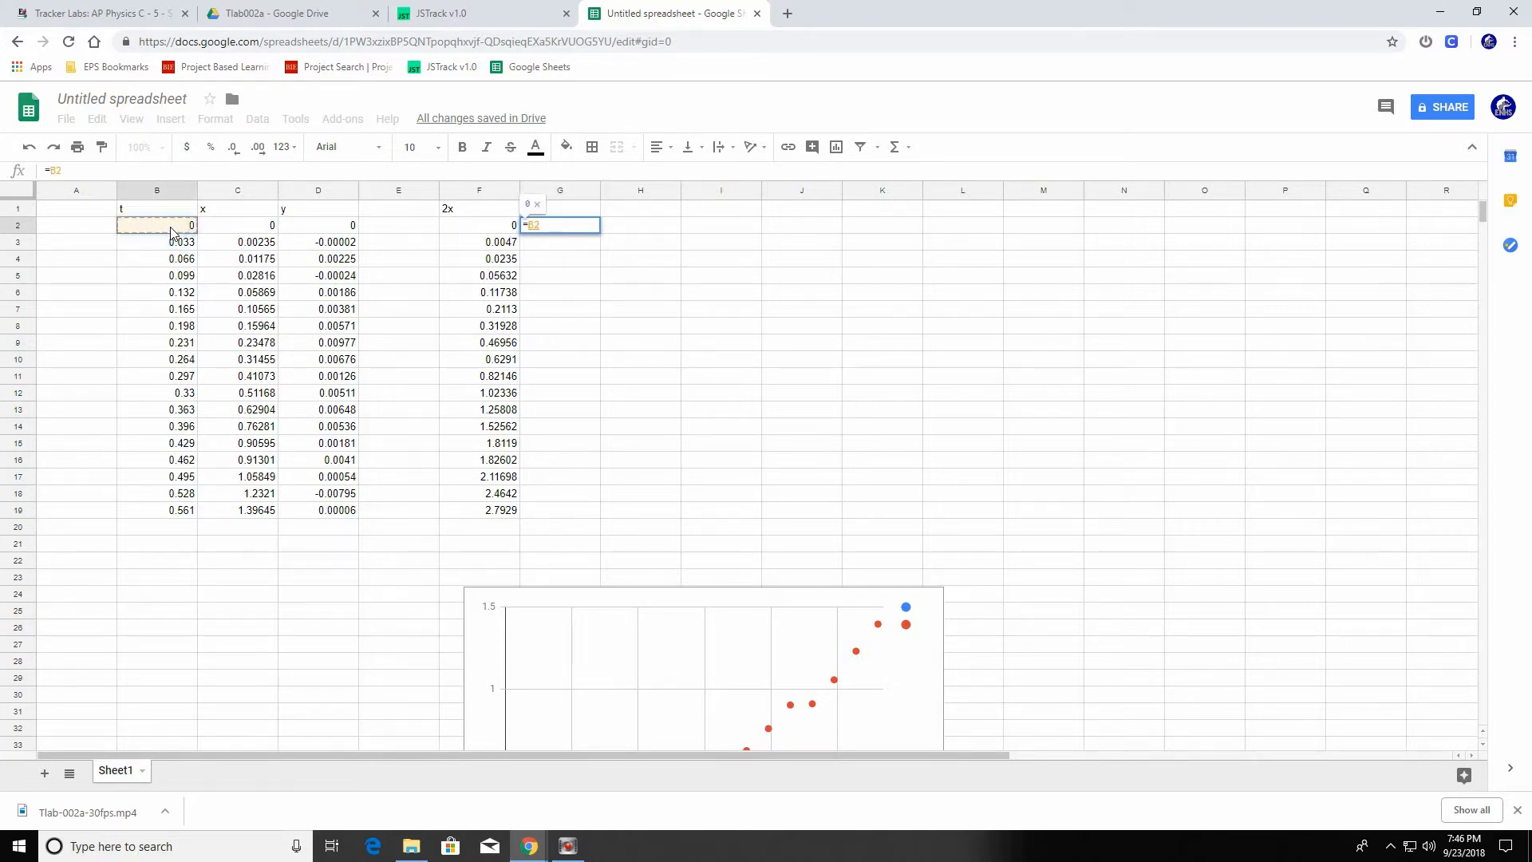
type("^2")
key("Return")
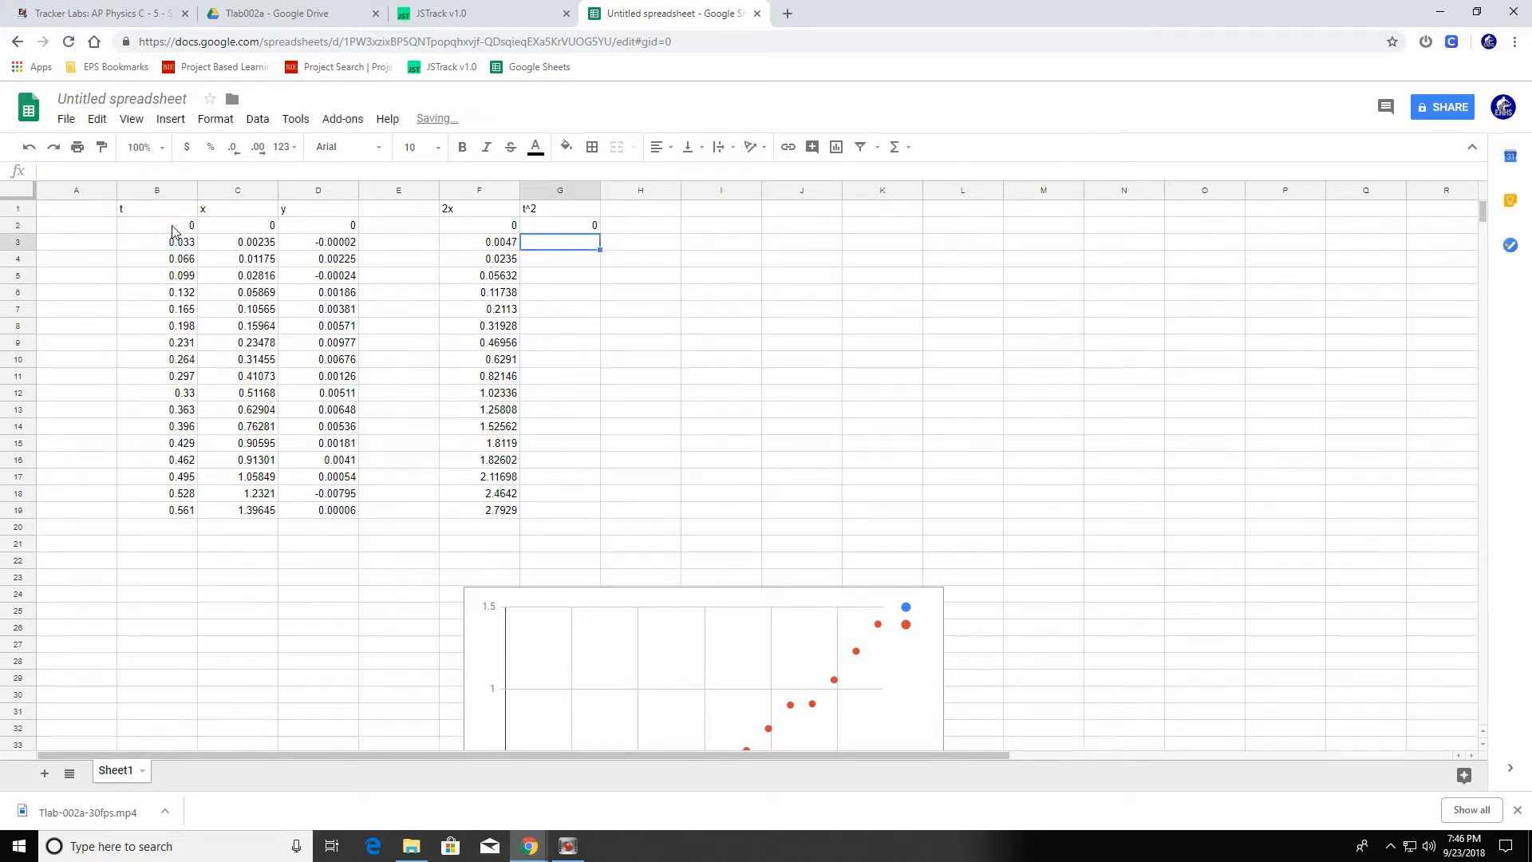
left_click(562, 211)
left_click(572, 228)
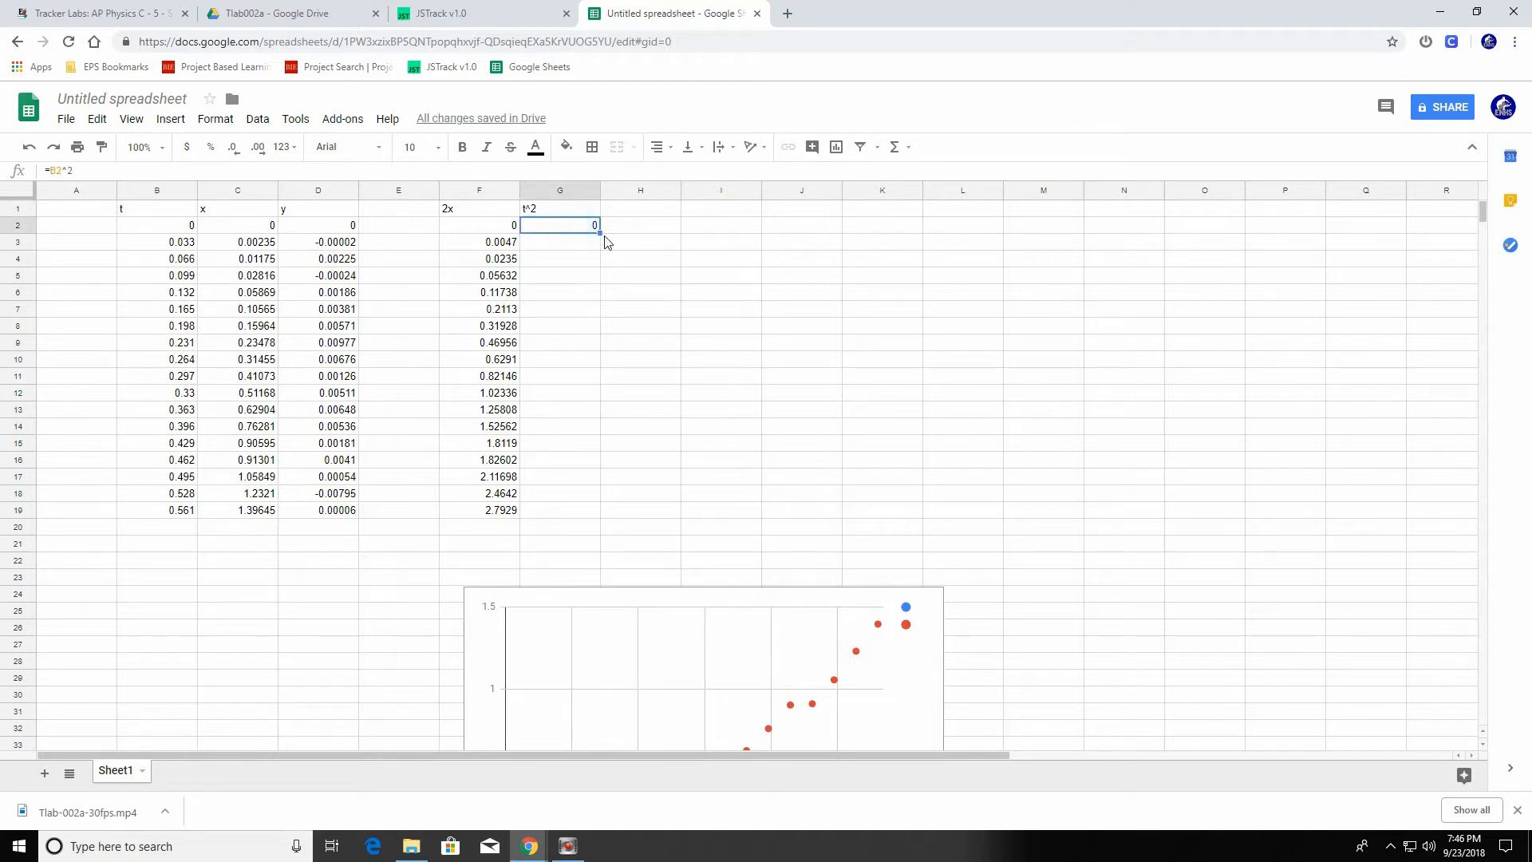
left_click_drag(598, 231, 590, 518)
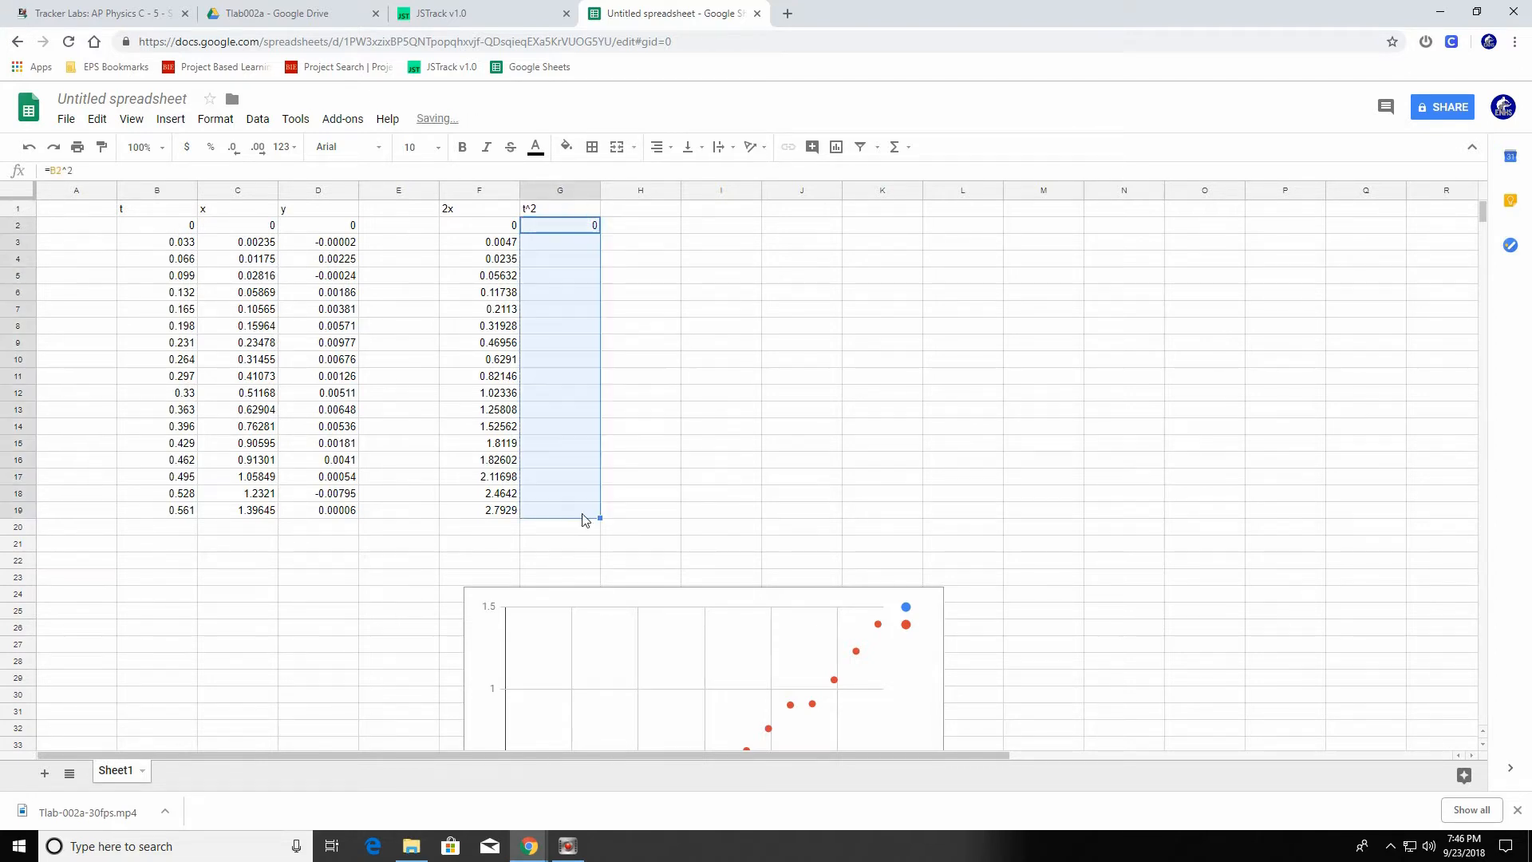
left_click(727, 226)
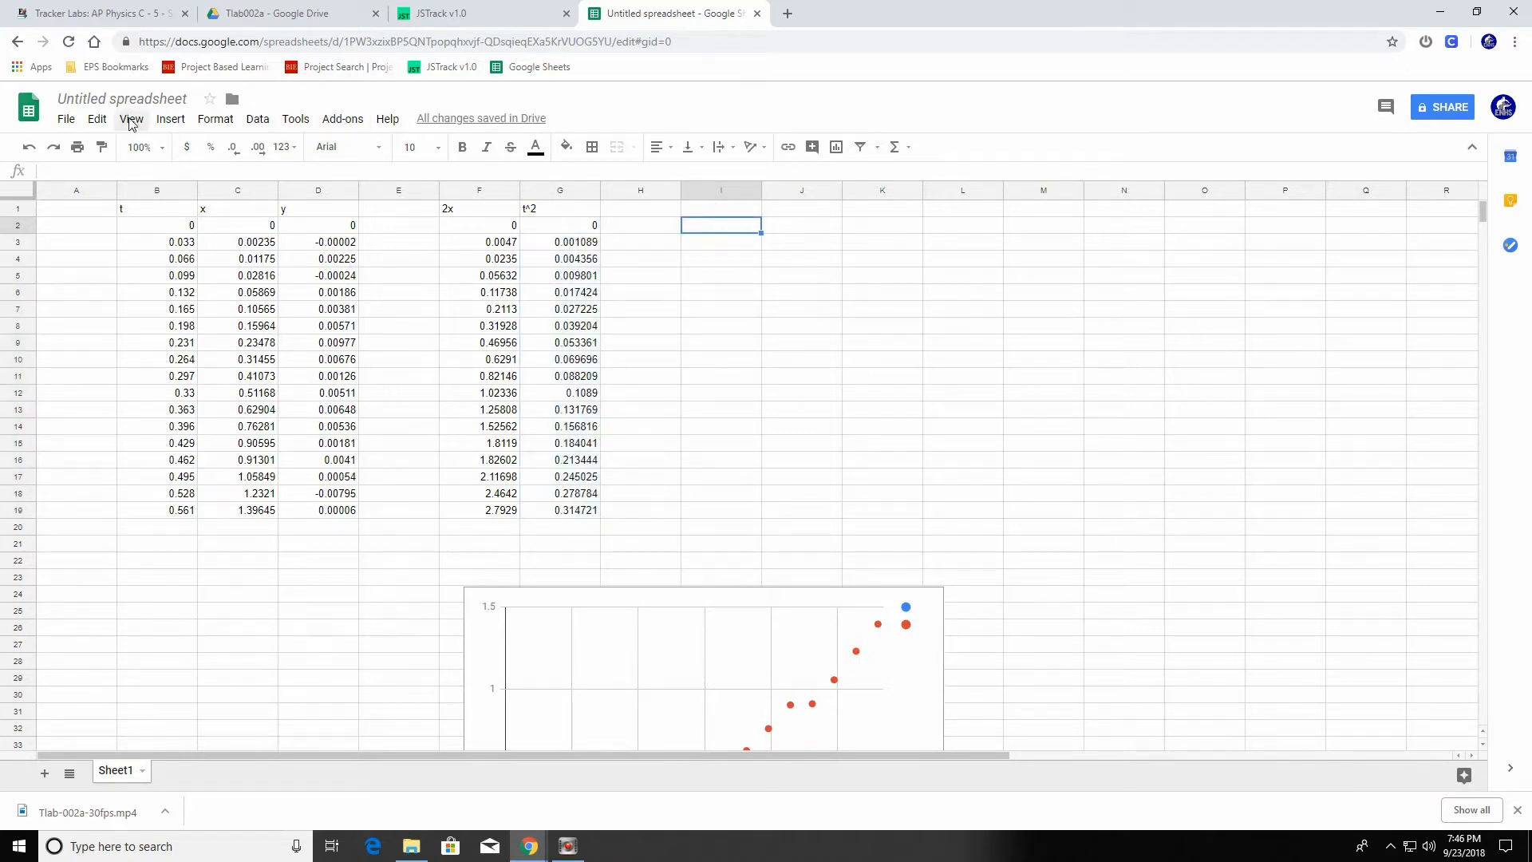
Rename the spreadsheet with the lab code Tlab002a, followed by the owner's surname and -Youtube
left_click(170, 118)
left_click(170, 118)
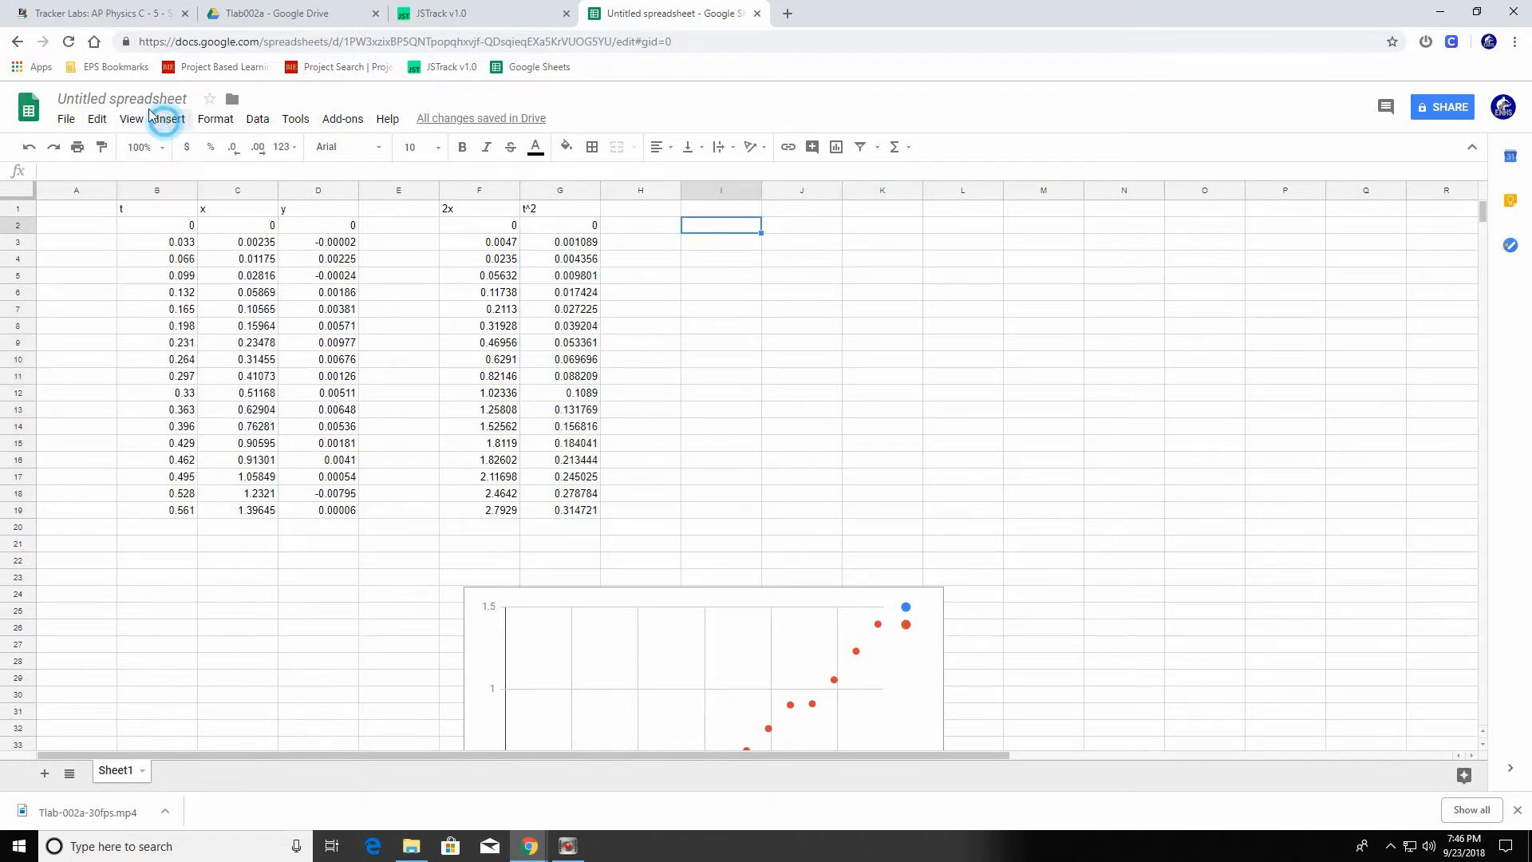
left_click(128, 99)
type("Tl")
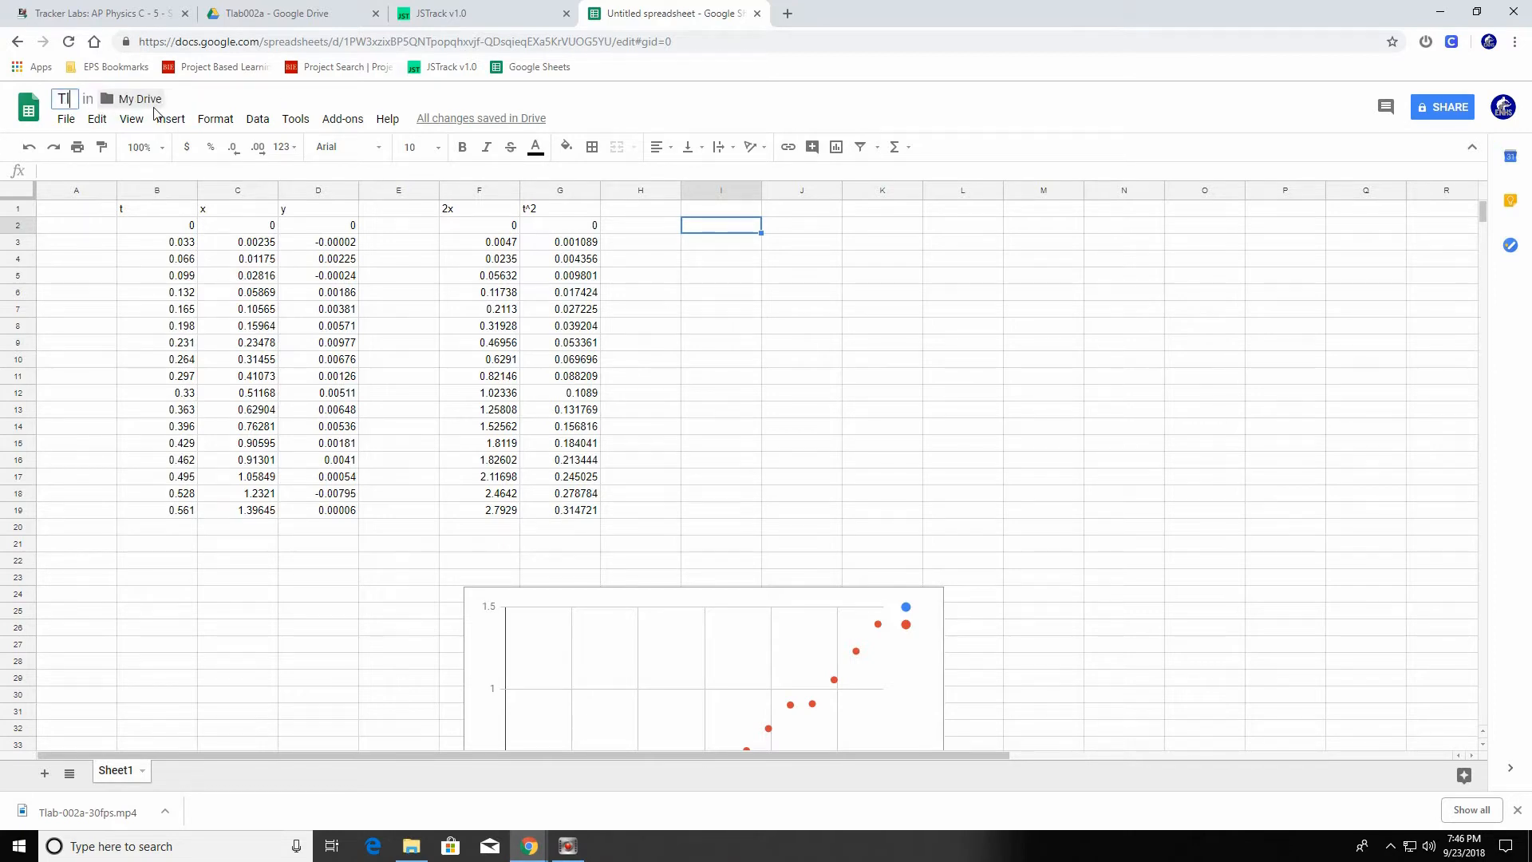
type("ab00")
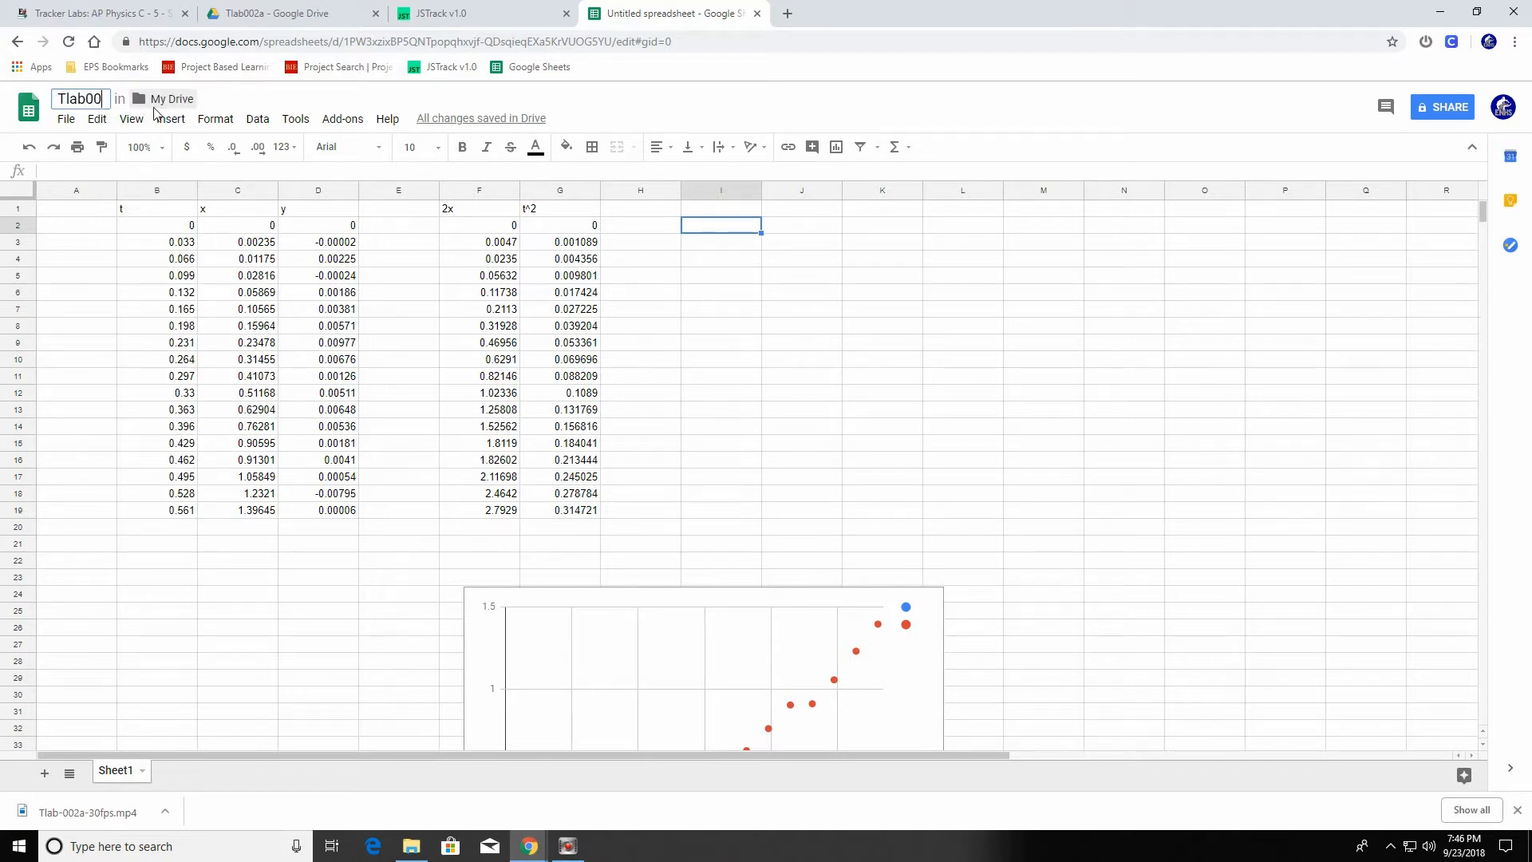
type("2a - Sanchez")
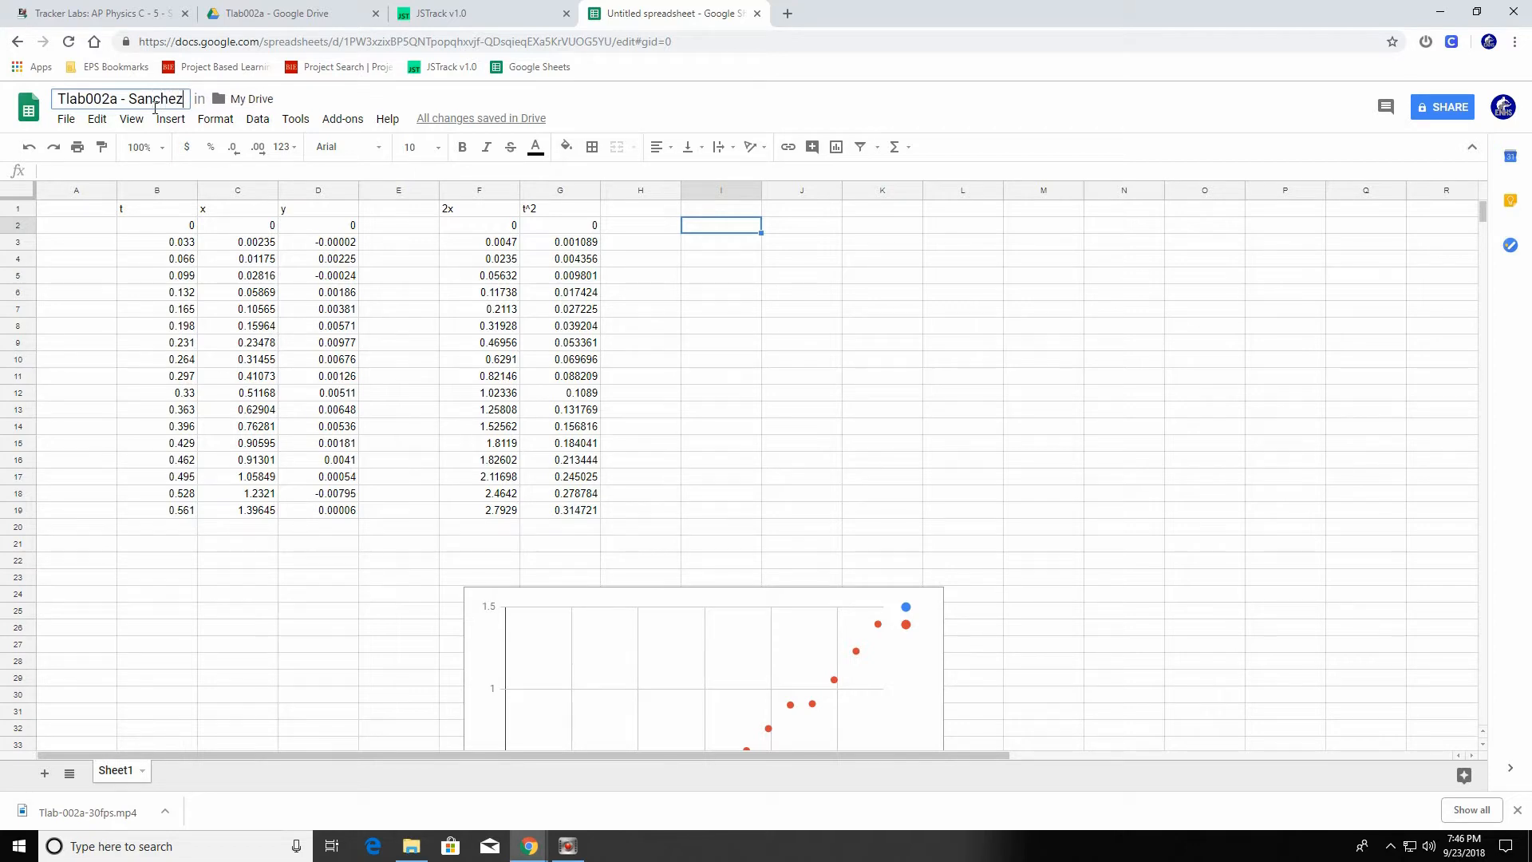
type("-Youtube")
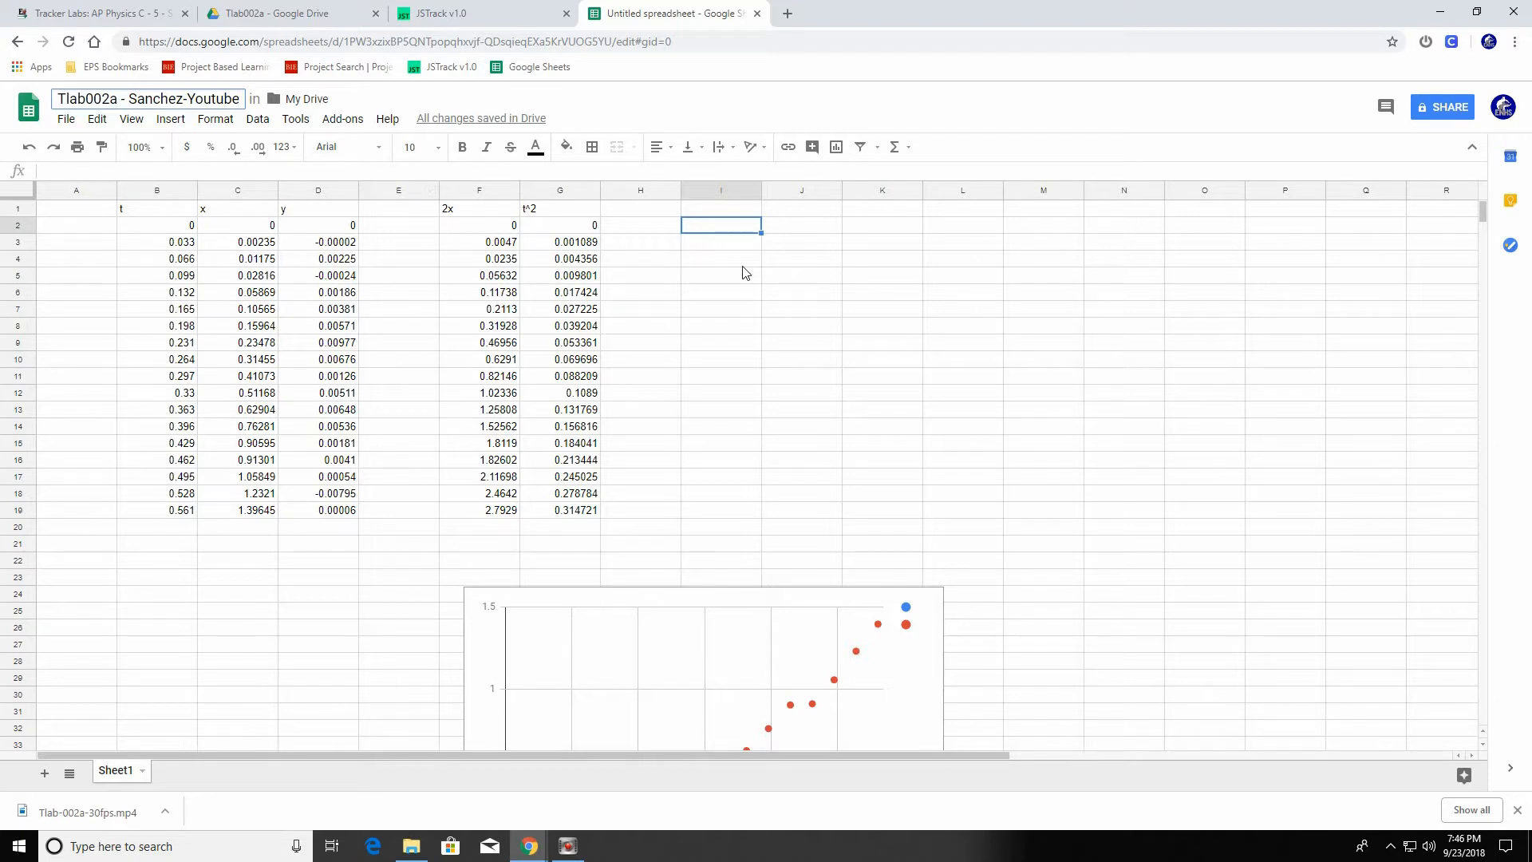
key("Return")
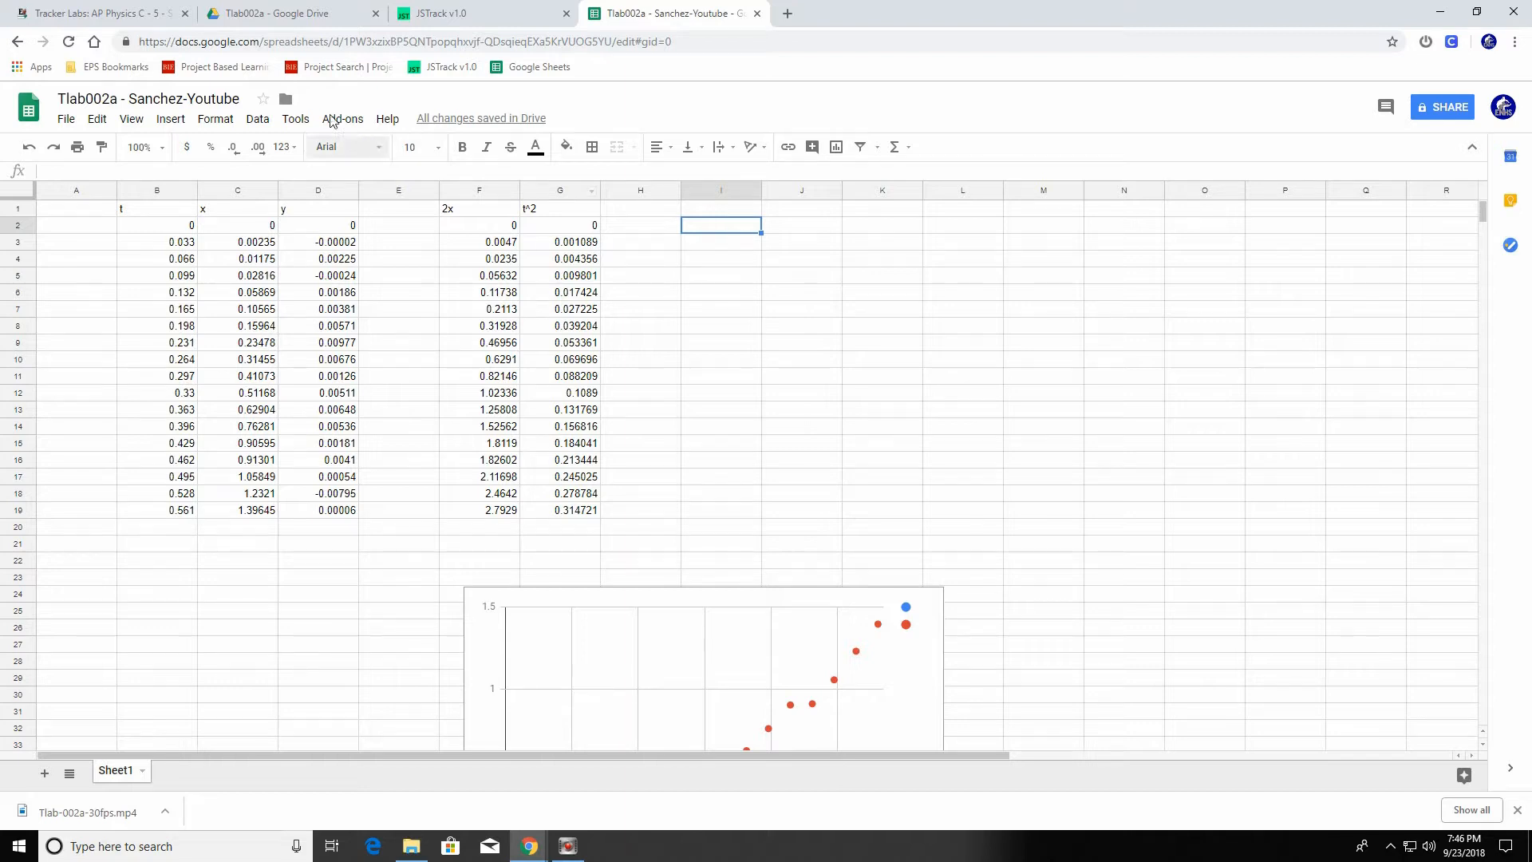
Insert a second chart based on empty cell I2, place it beside the t^2 column, and make it a scatter chart
left_click(169, 120)
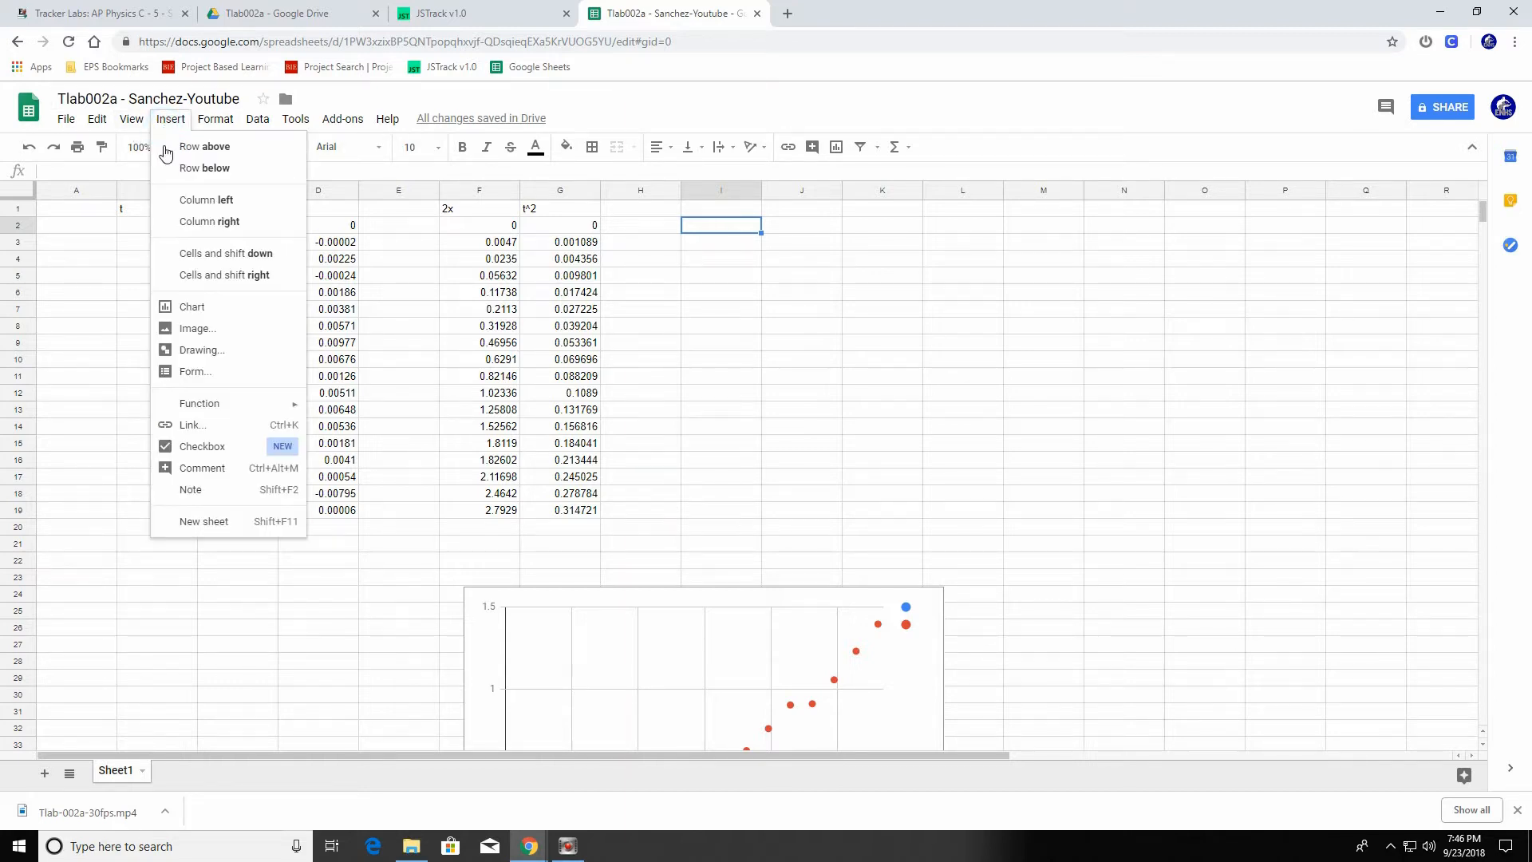
left_click(187, 307)
left_click_drag(455, 345, 736, 255)
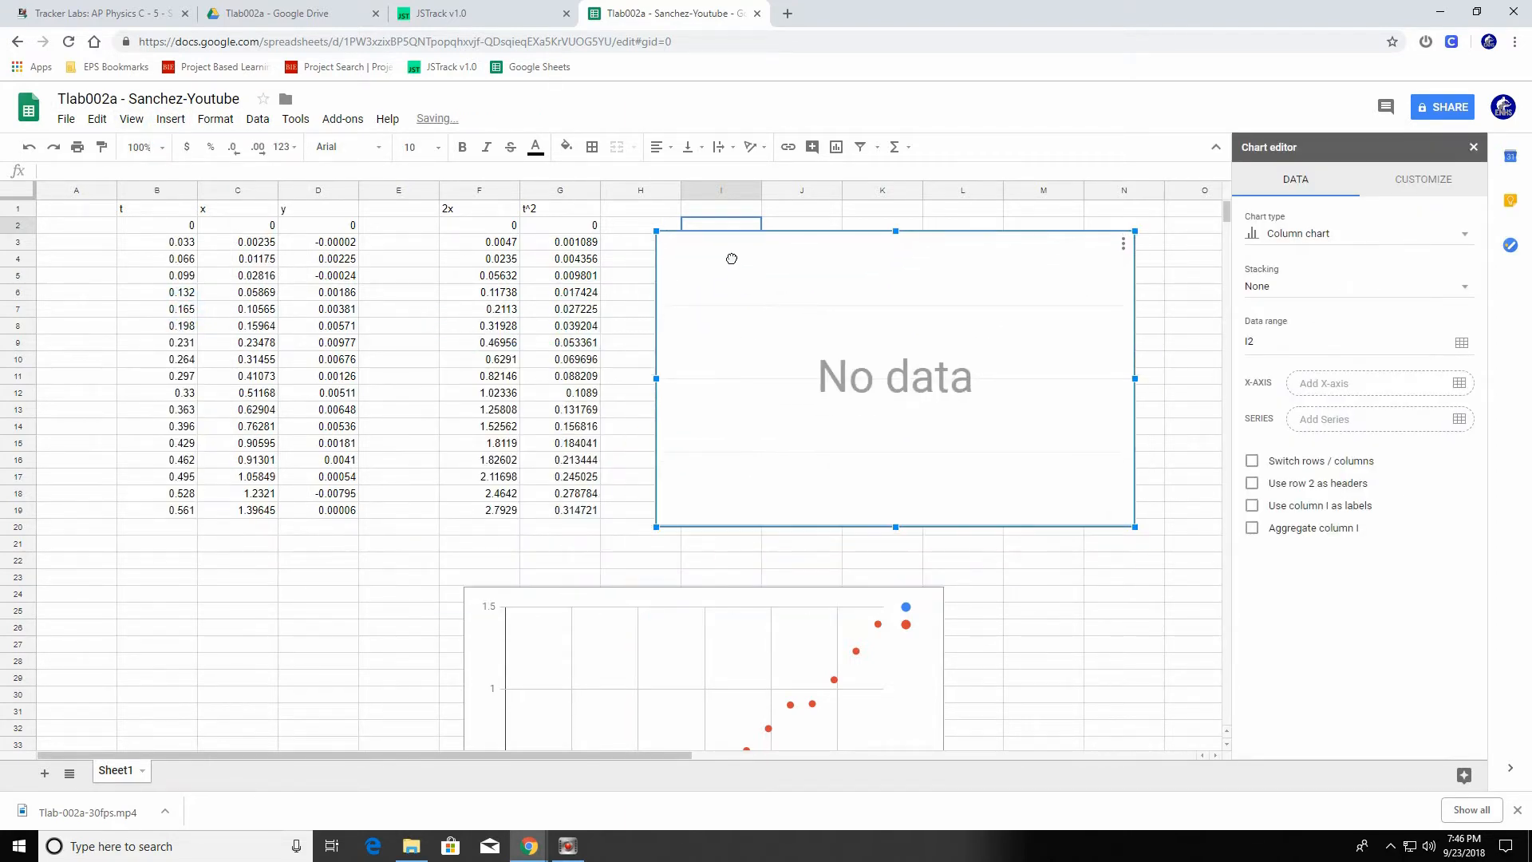
left_click(1290, 239)
scroll(1316, 447, "down", 2)
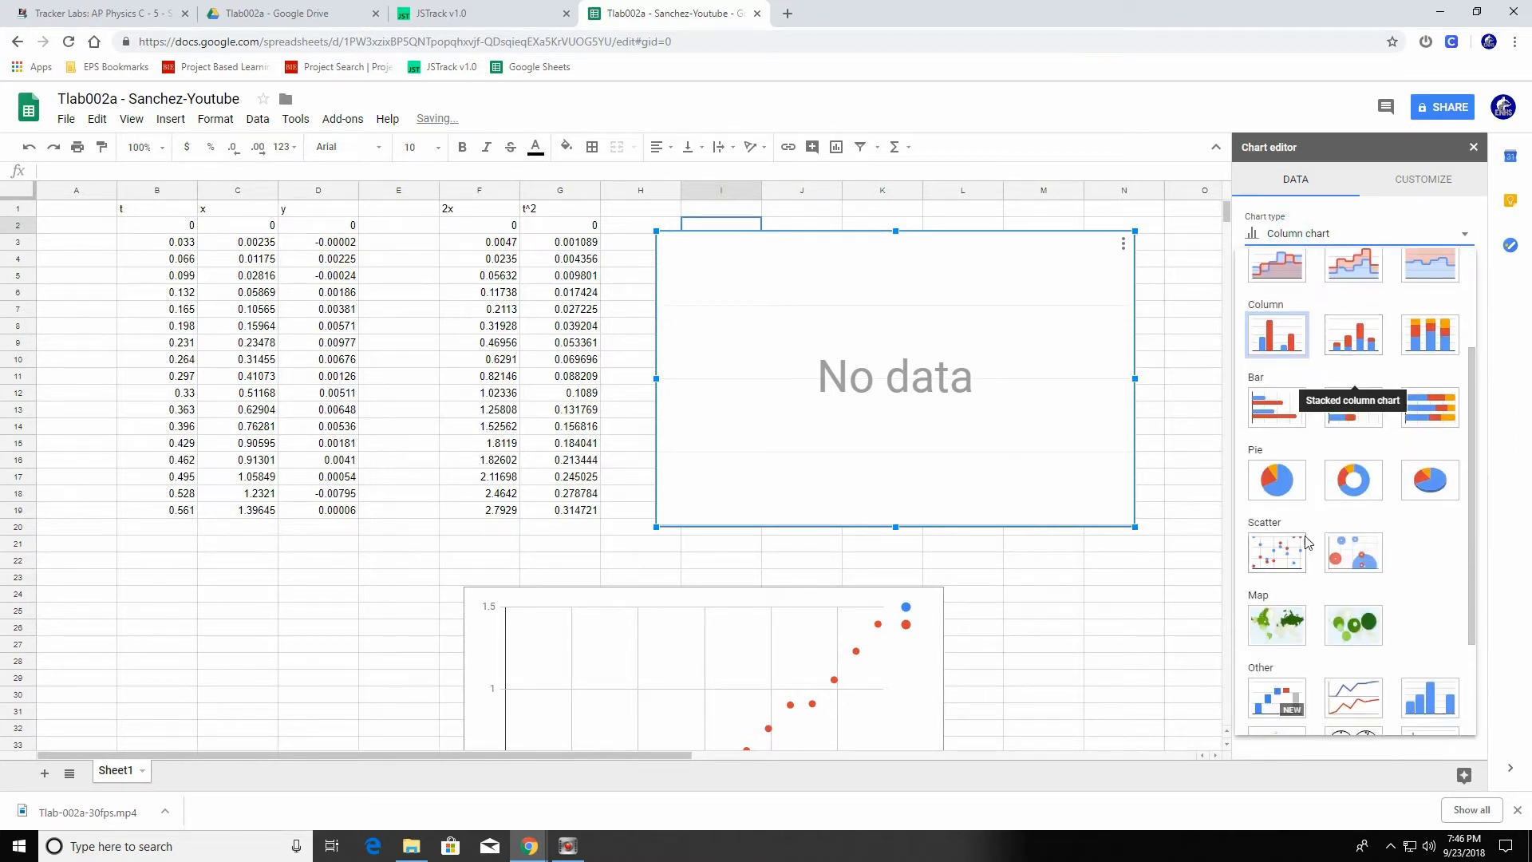
left_click(1277, 549)
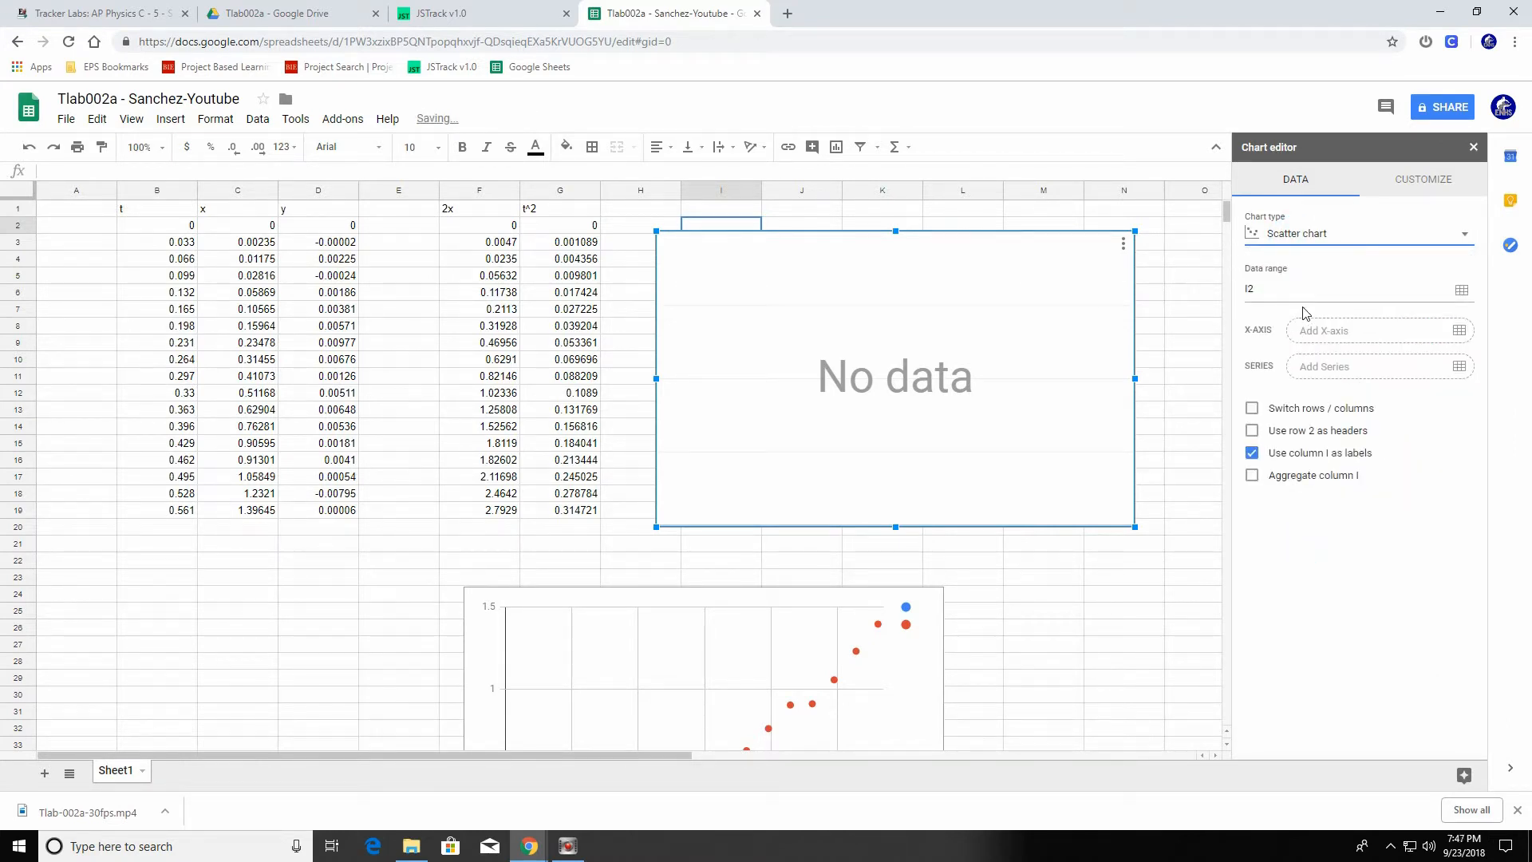
Set the new scatter chart's series to the 2x values F2:F19 and its X-axis to the t^2 values G2:G19
left_click(1460, 366)
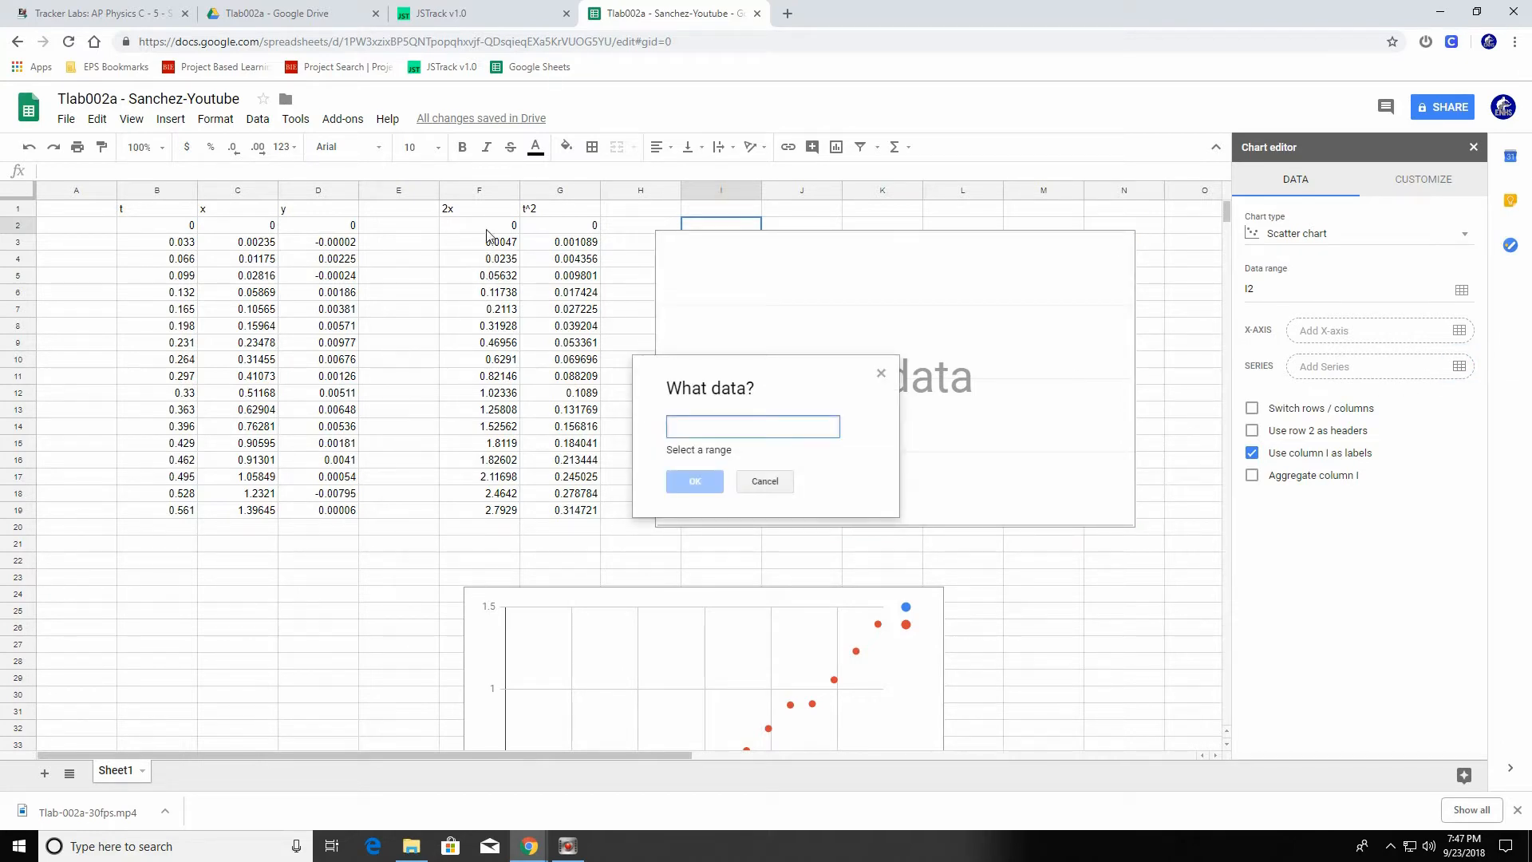
left_click_drag(485, 228, 495, 518)
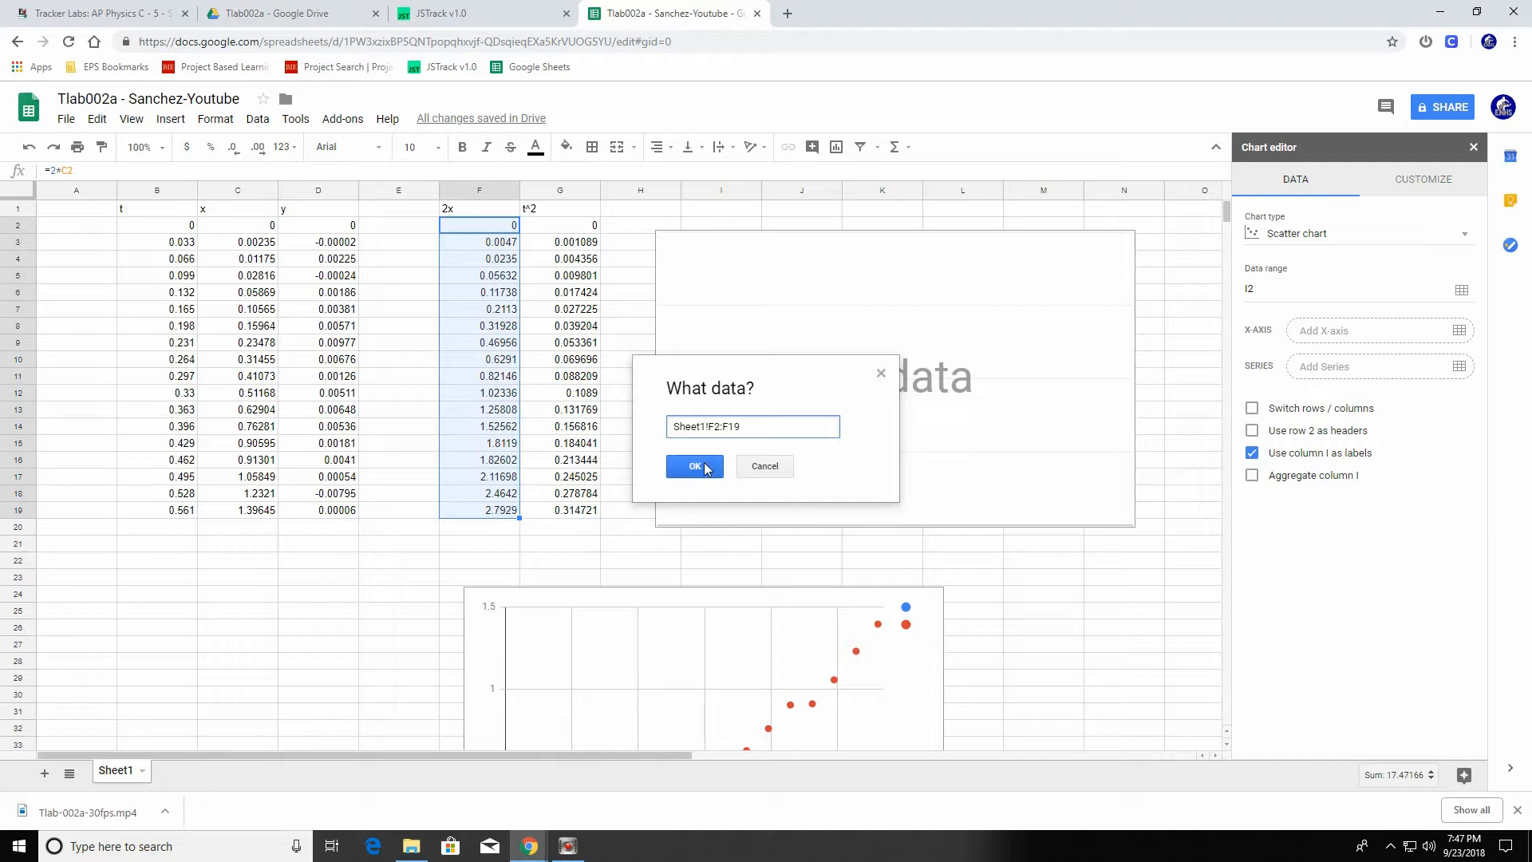
left_click(706, 469)
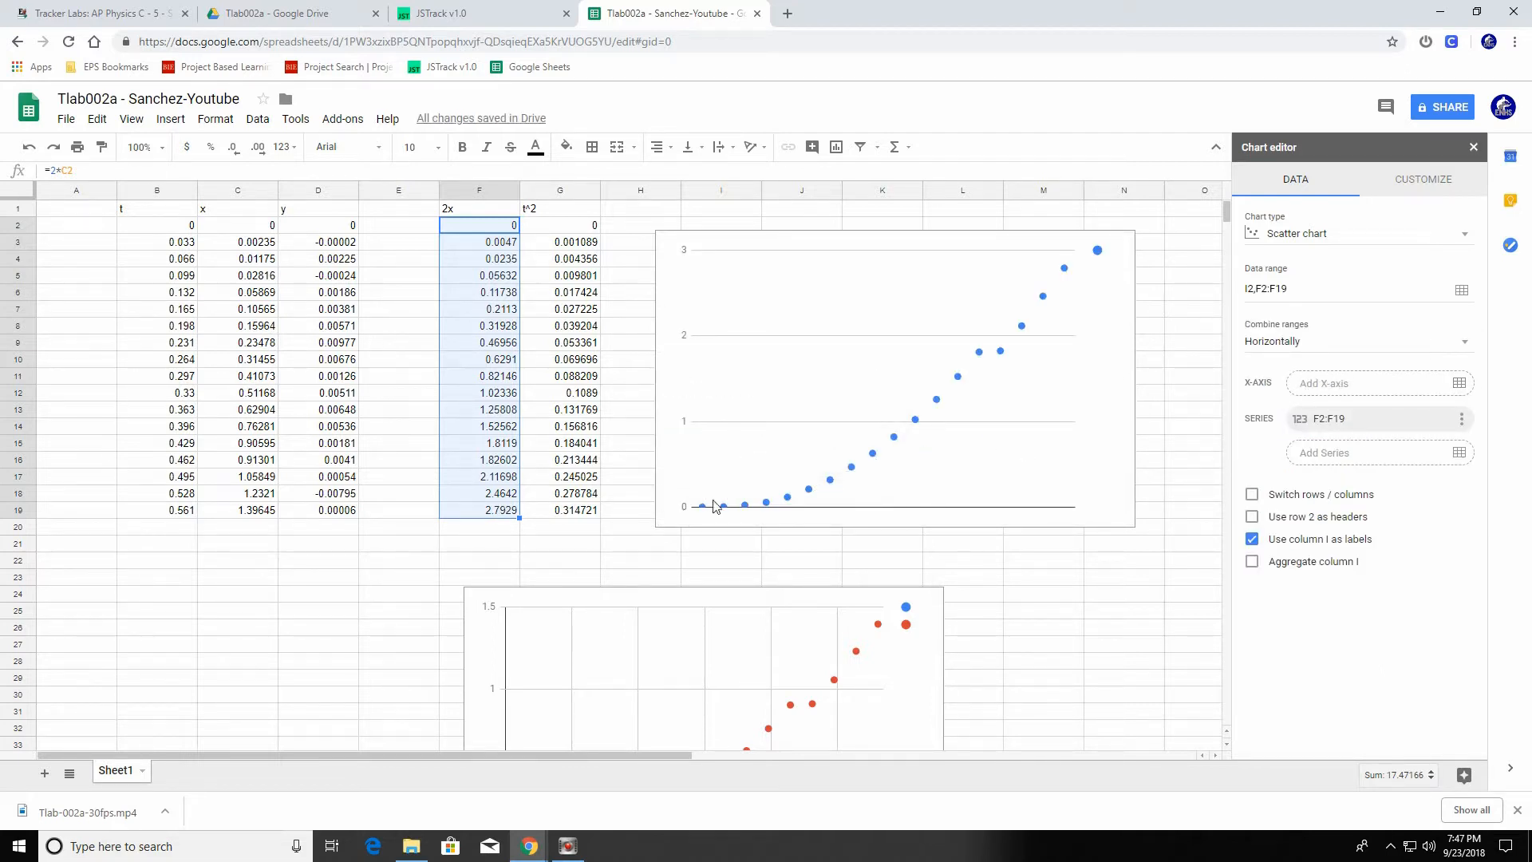
left_click(1459, 384)
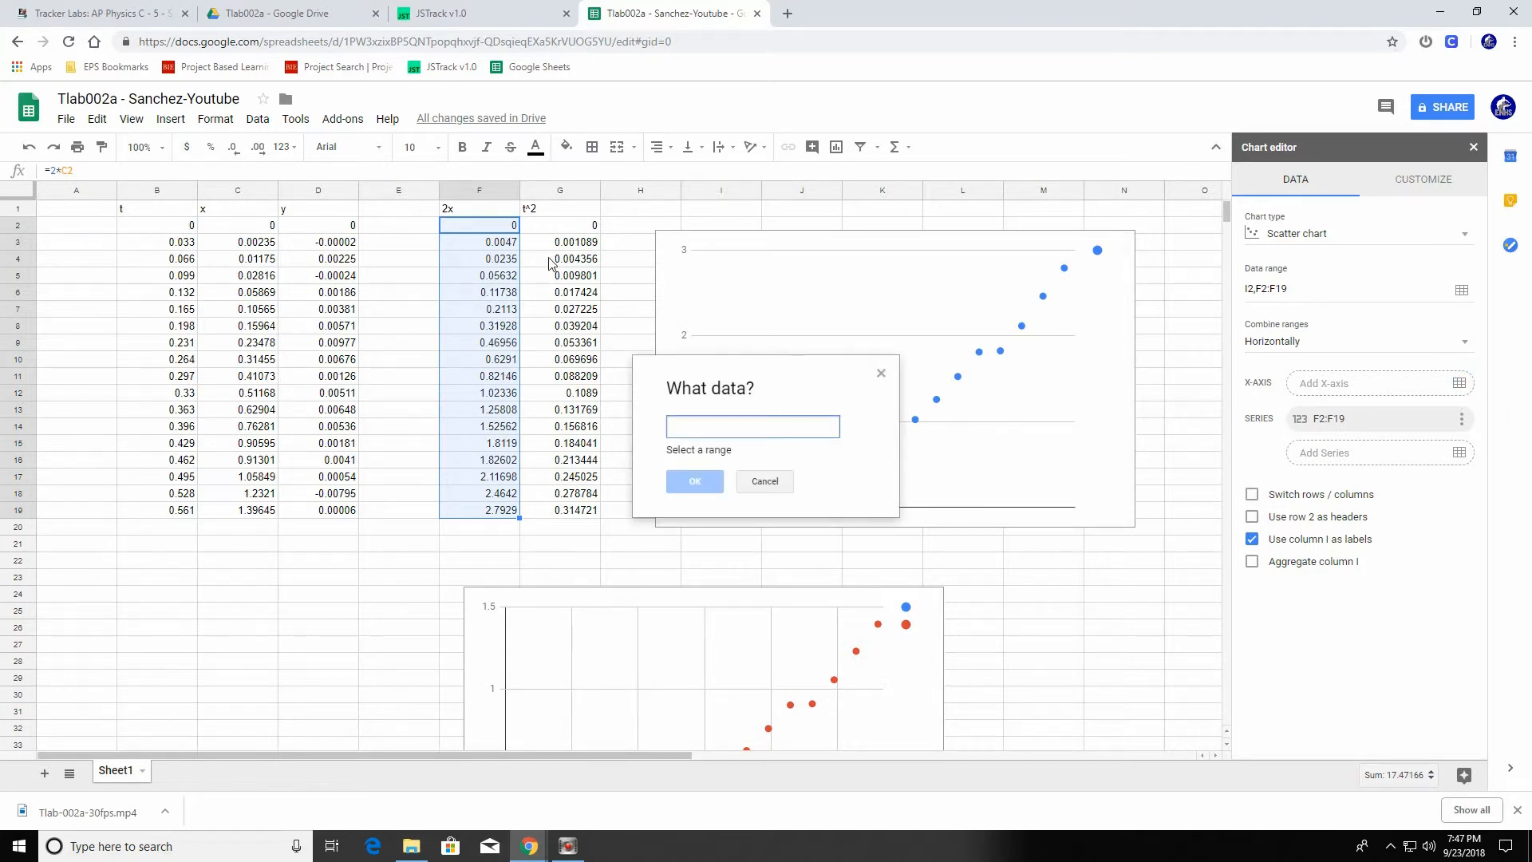
left_click_drag(559, 223, 574, 515)
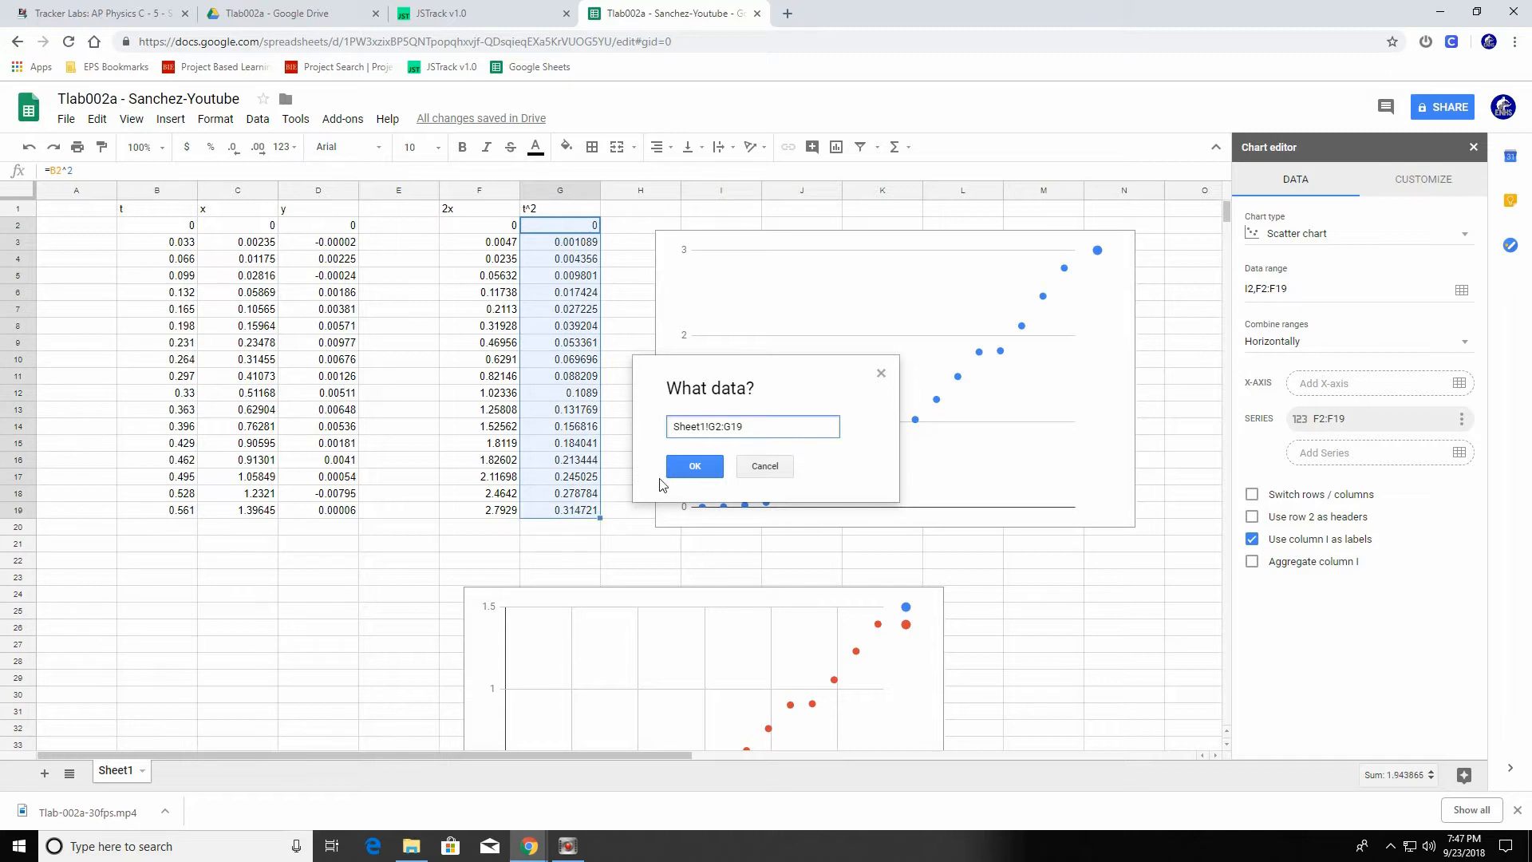
left_click(695, 466)
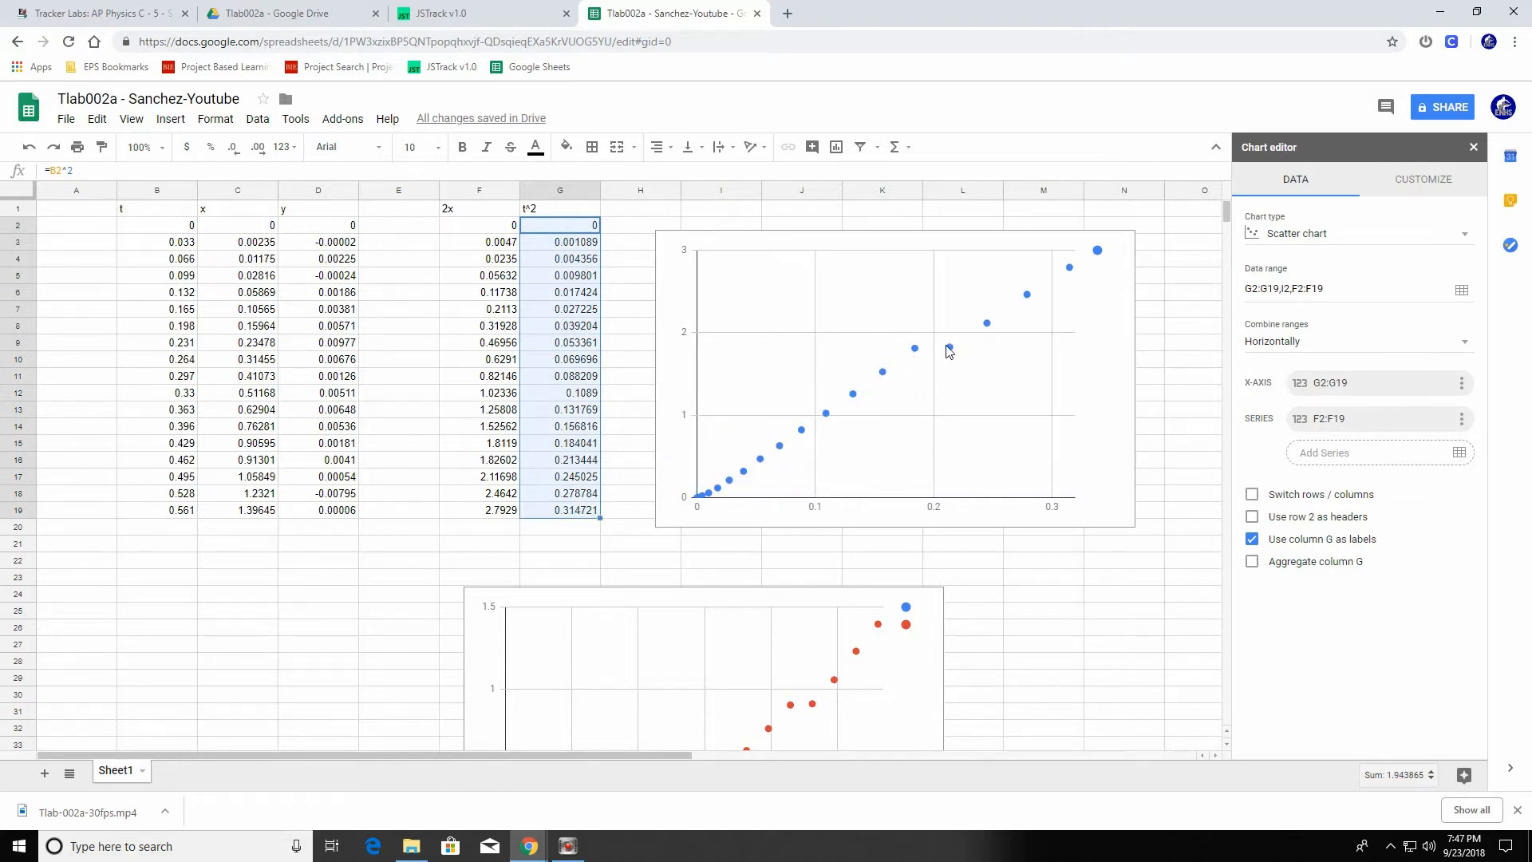
Try deleting cells F16:G16 of the outlying point with the cells below shifted up, and undo the deletion
left_click(627, 477)
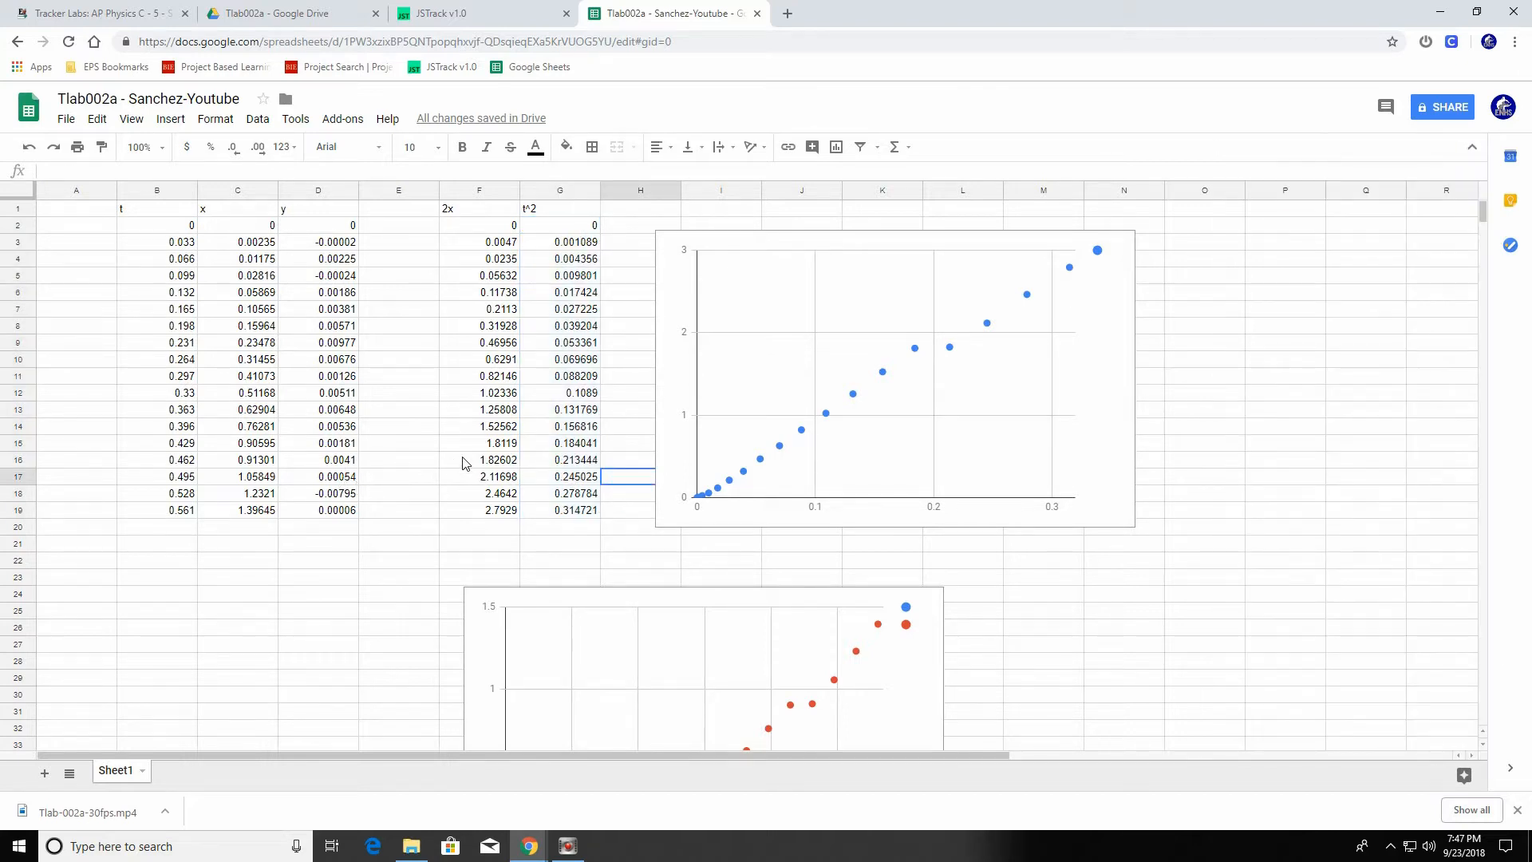
left_click(465, 463)
key("shift+Right")
right_click(468, 466)
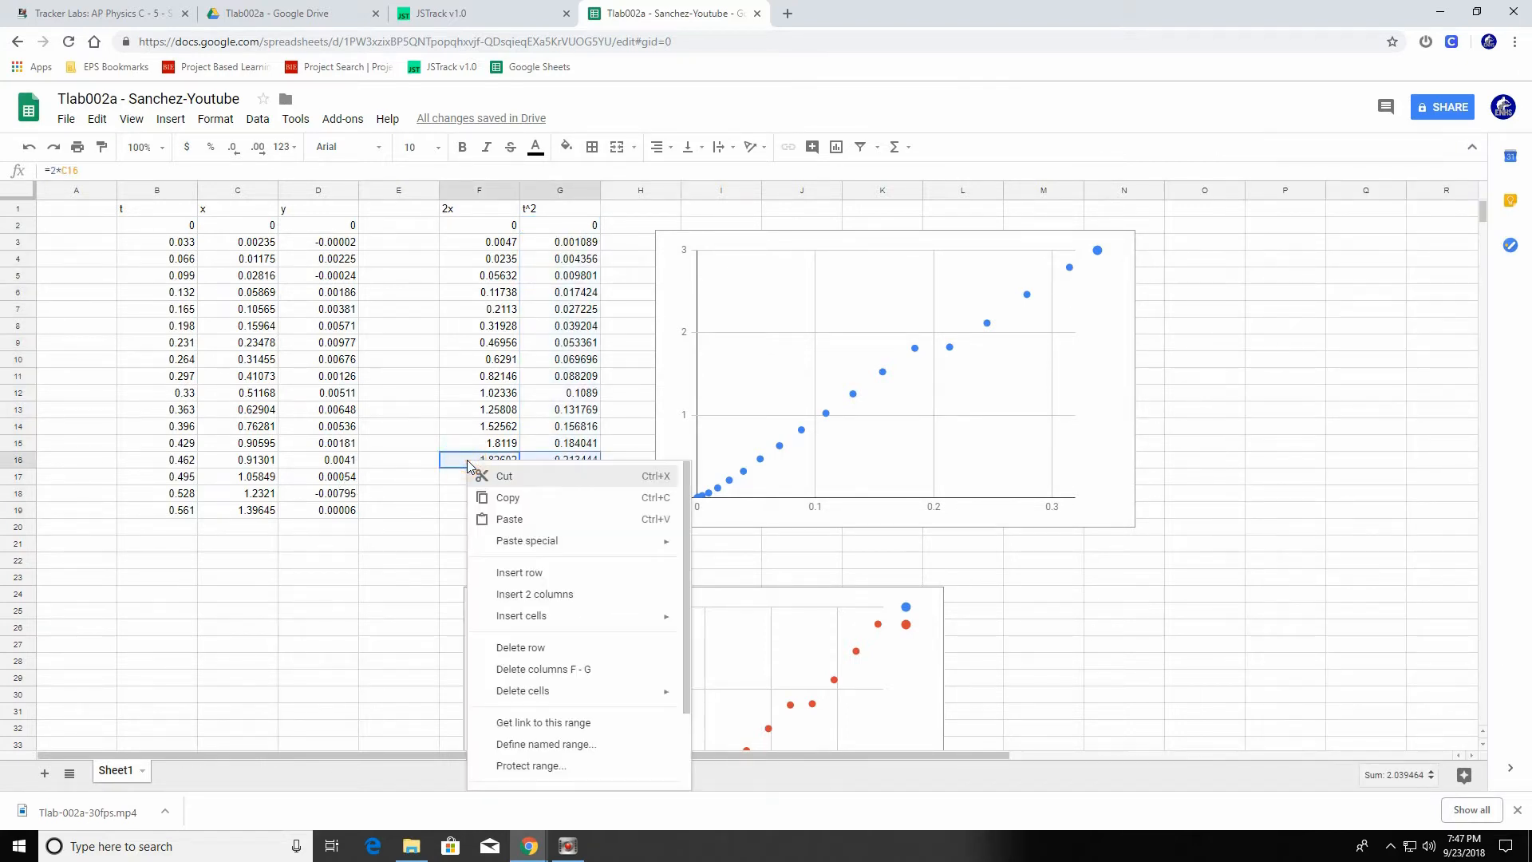
mouse_move(559, 699)
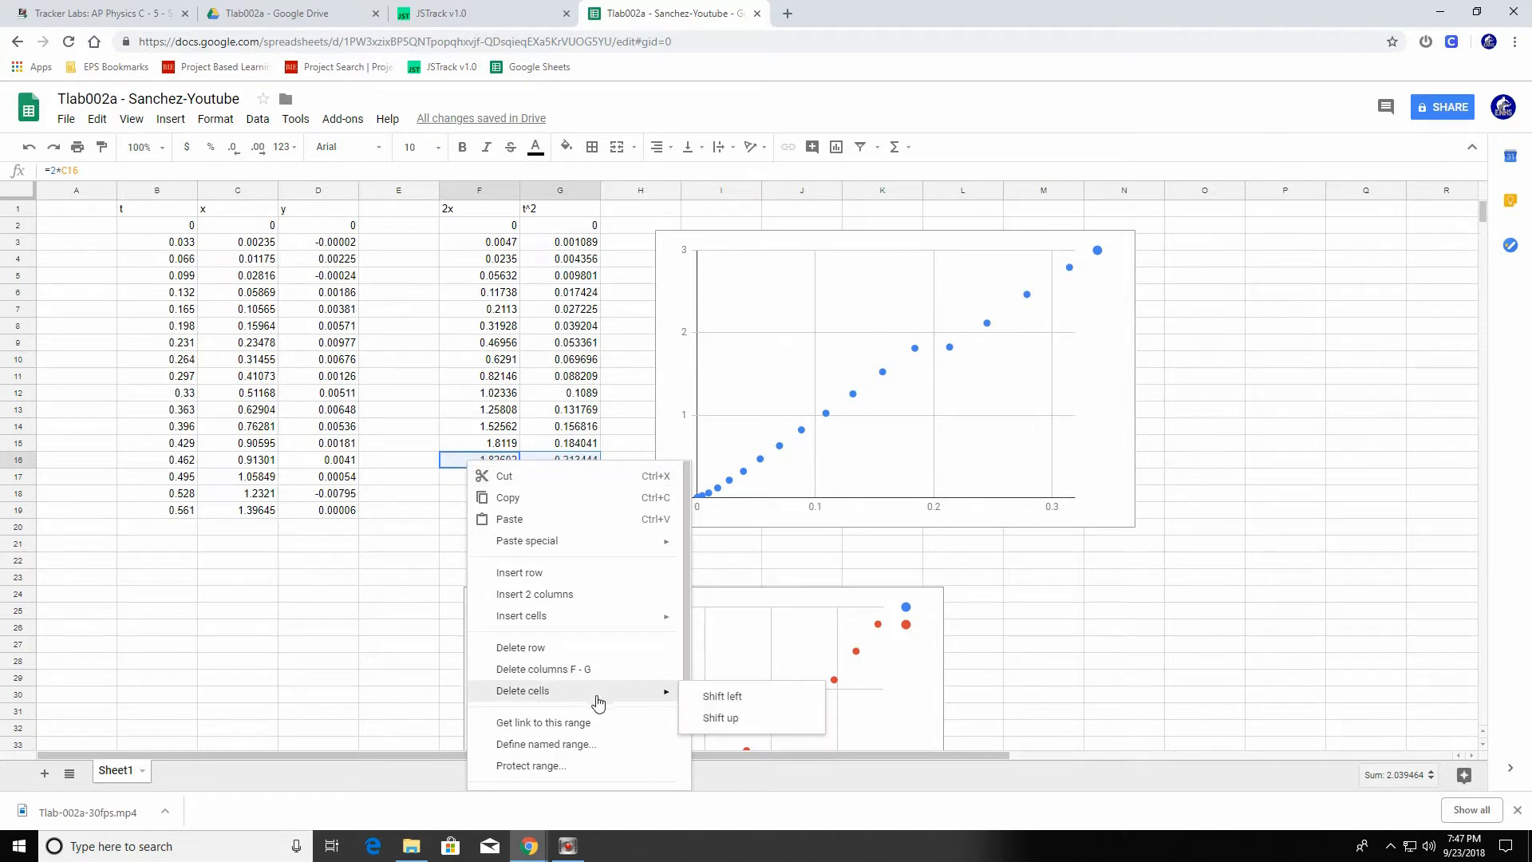
left_click(731, 717)
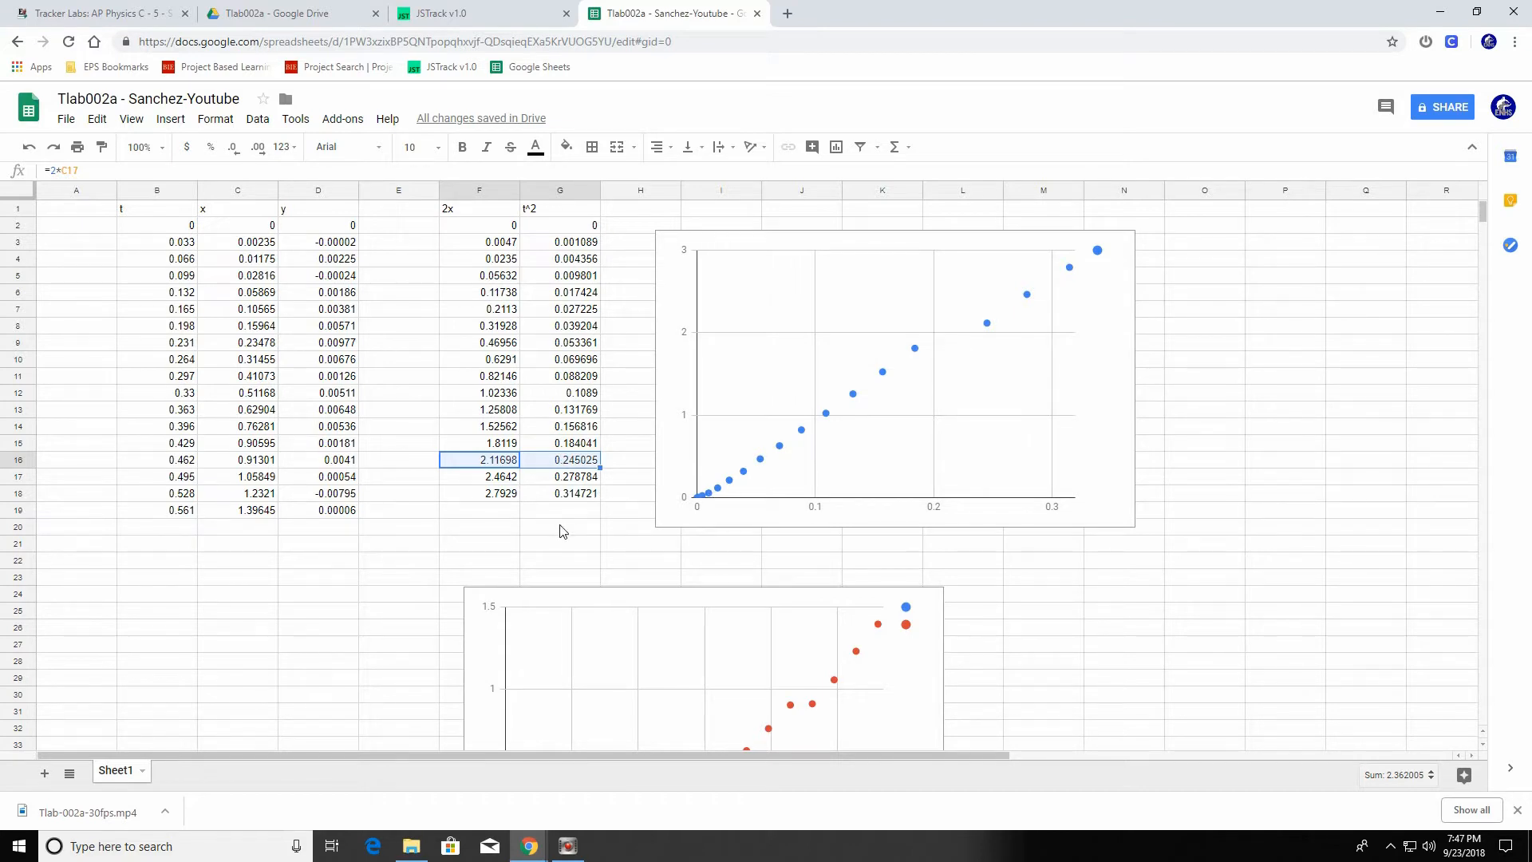
key("ctrl+z")
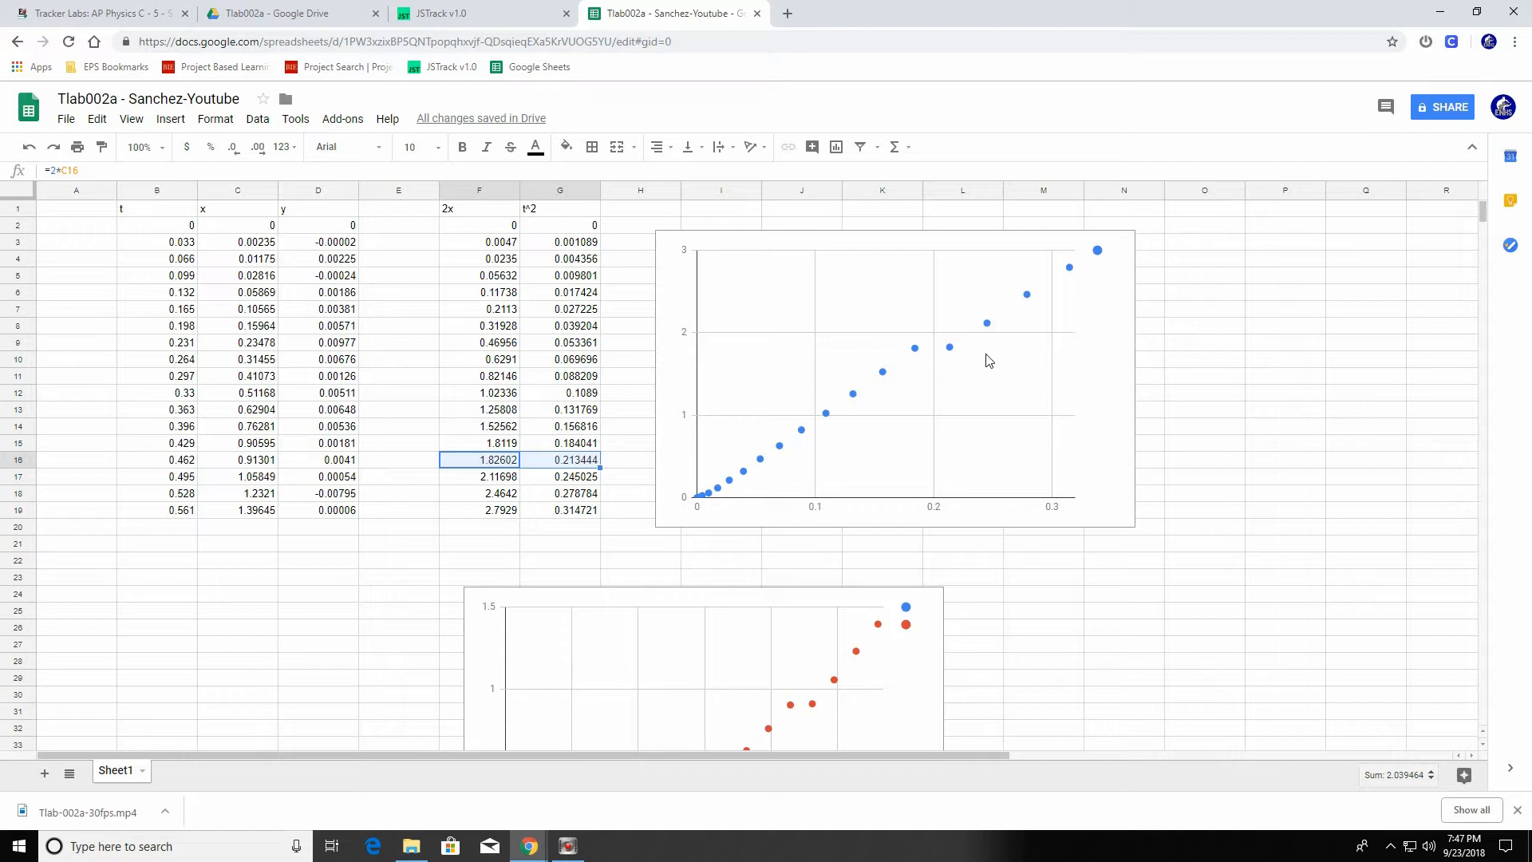
Open the 2x against t^2 chart for editing, switching the use of row 2 as headers on and back off
left_click(734, 243)
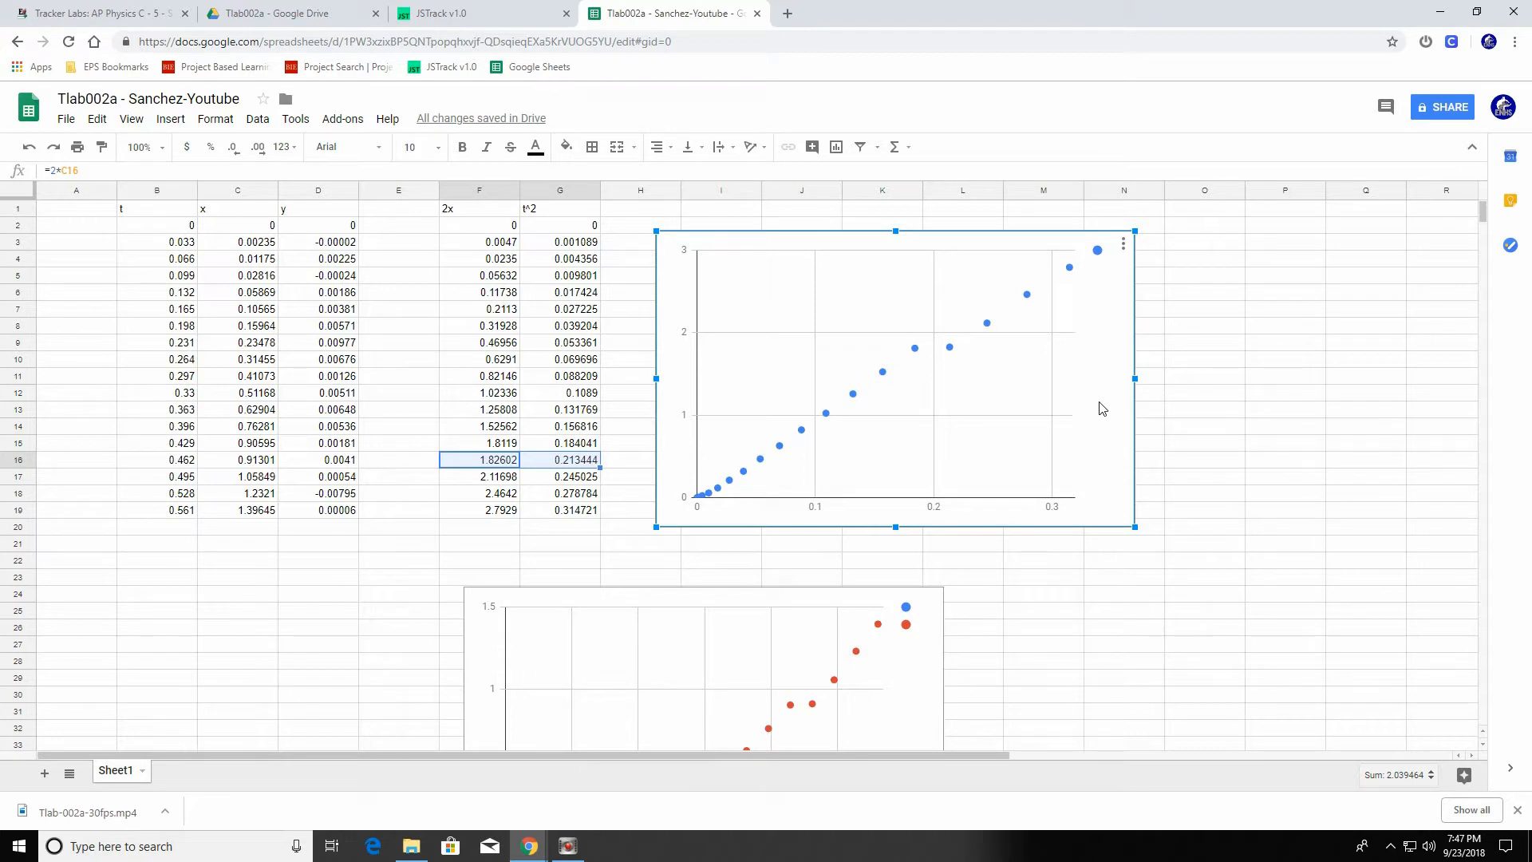
double_click(1097, 351)
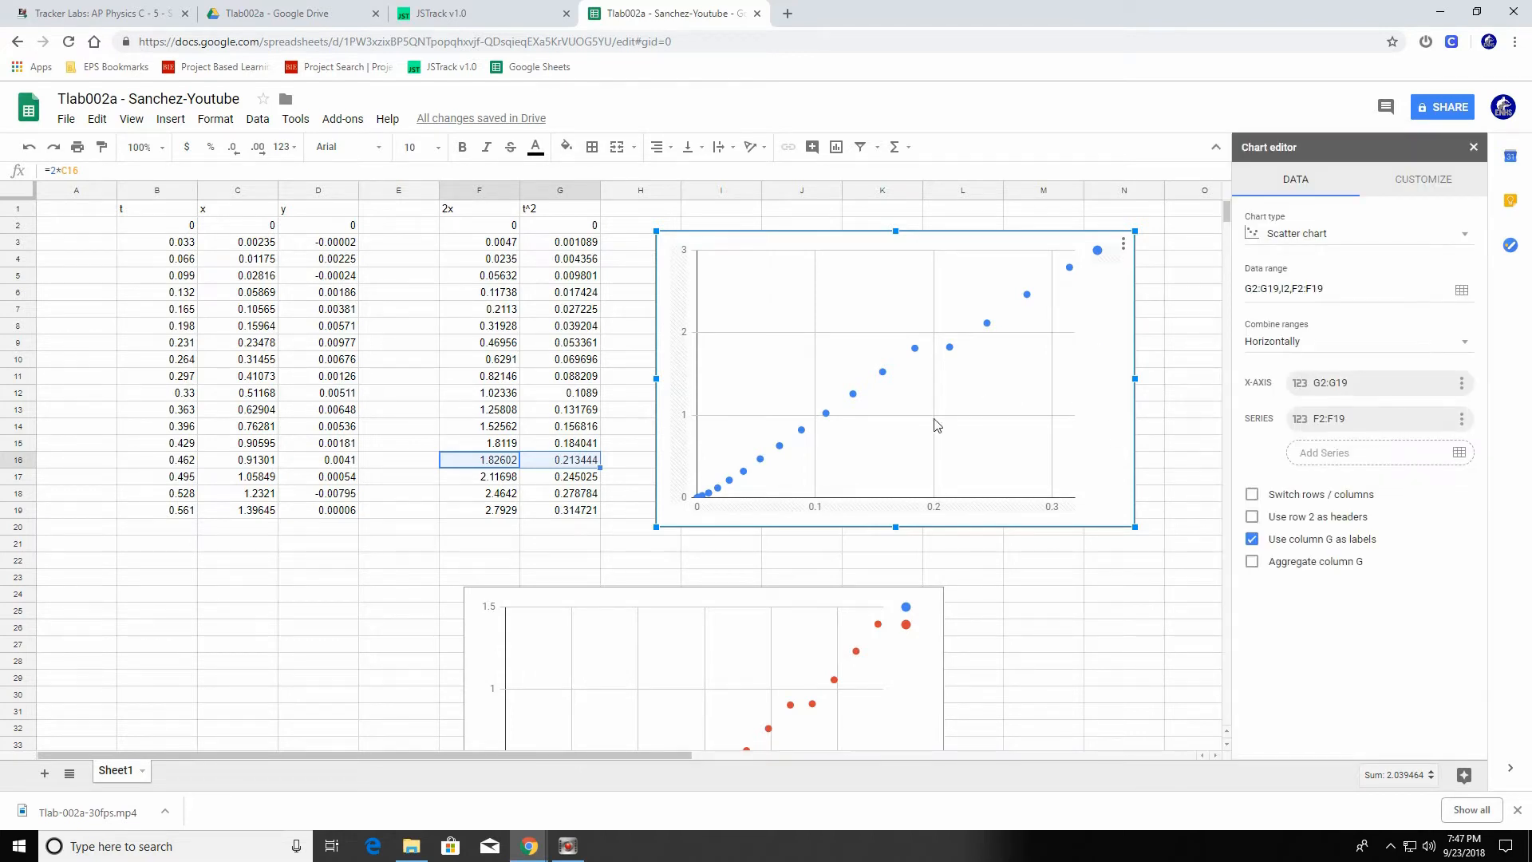
mouse_move(1028, 301)
left_click(1252, 517)
left_click(1252, 517)
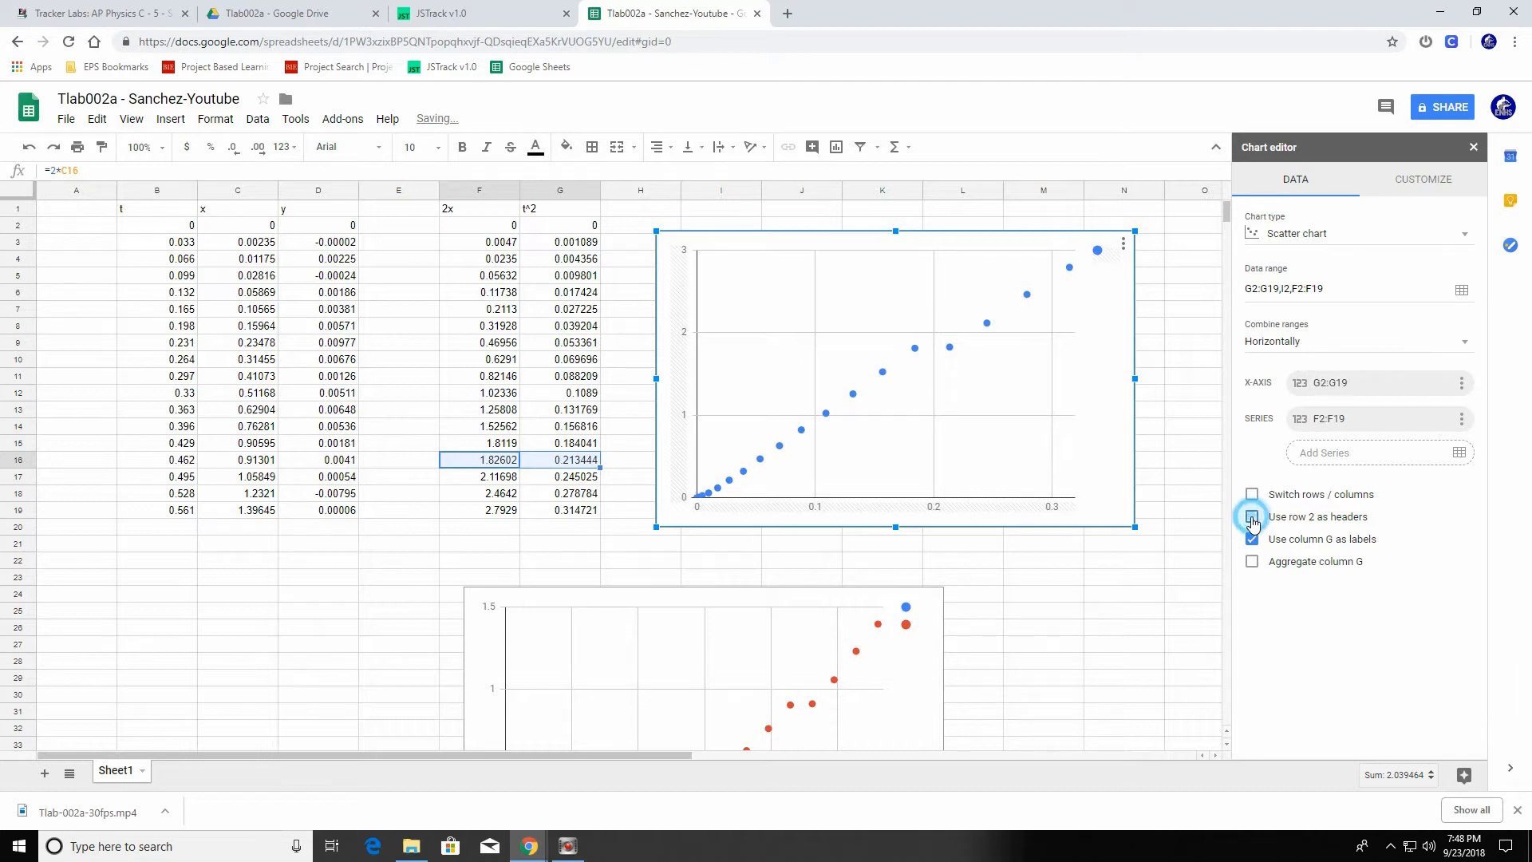
Try treating the chart's horizontal axis labels as text, and turn the option off again
left_click(1428, 181)
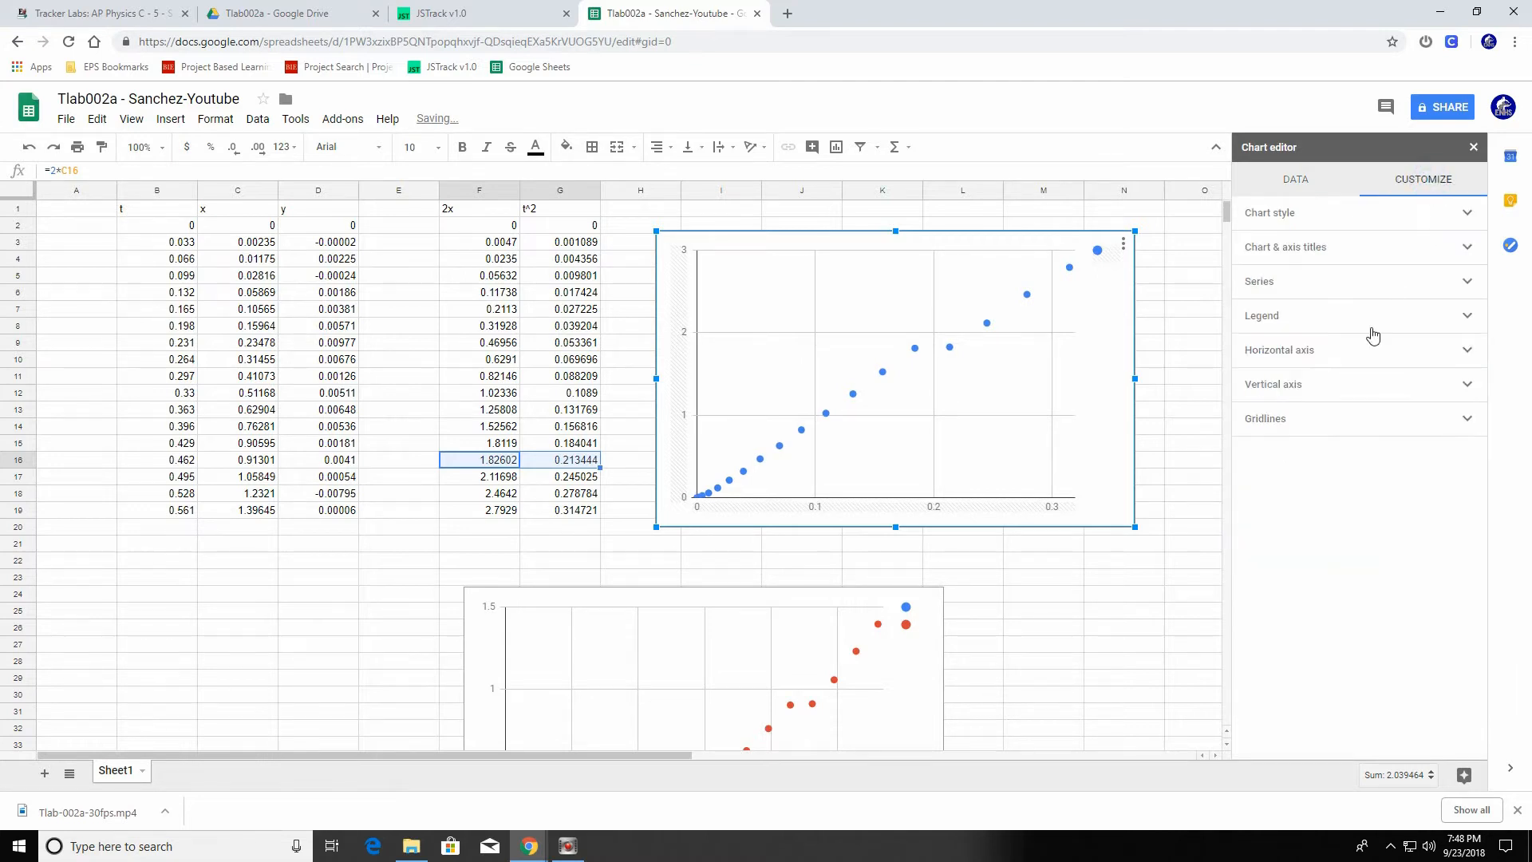
left_click(1329, 357)
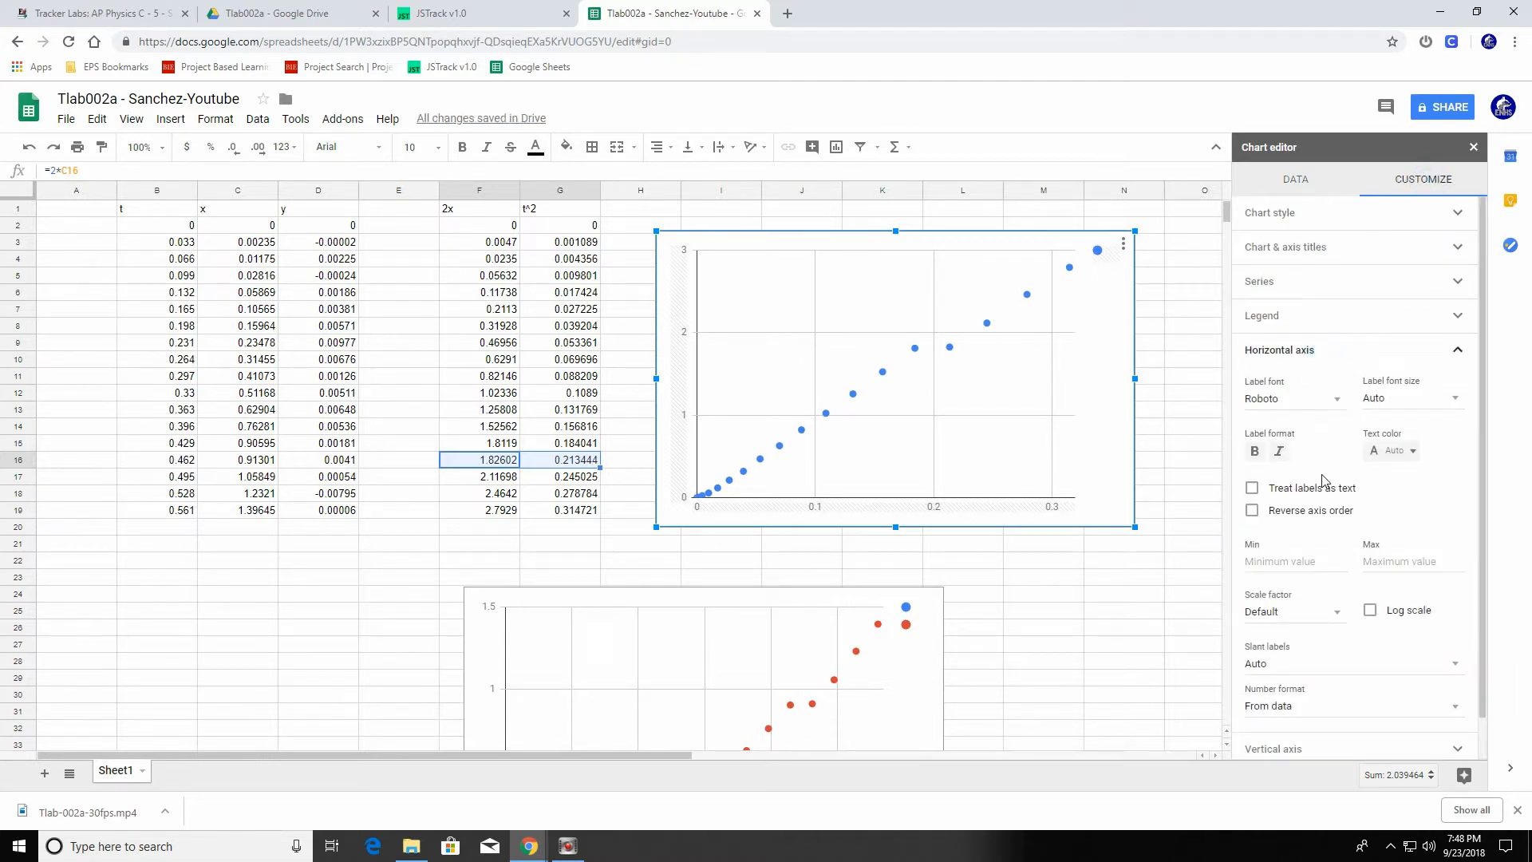
left_click(1251, 490)
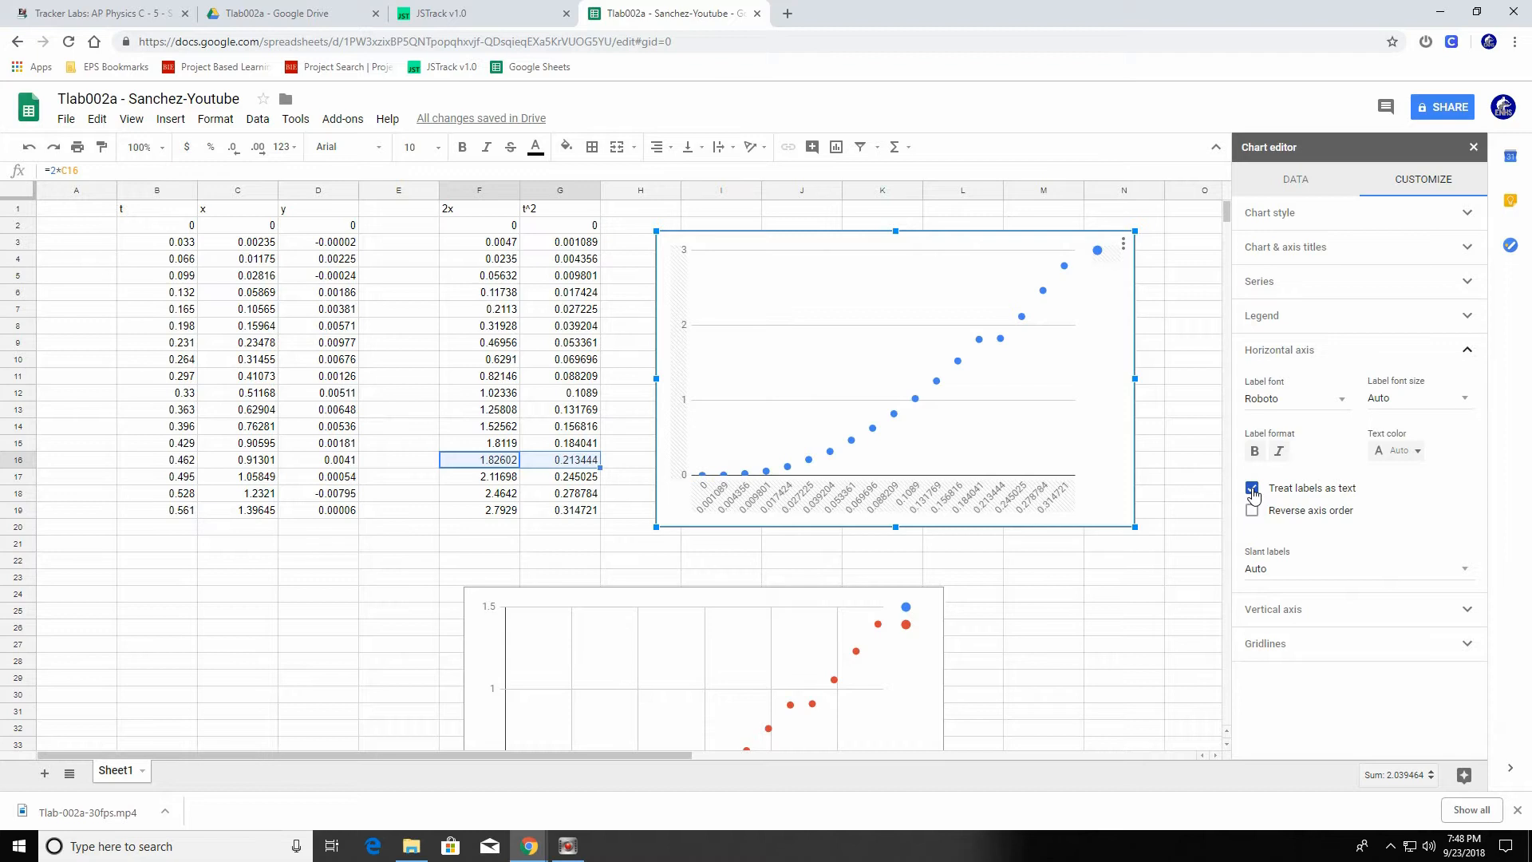
left_click(1252, 488)
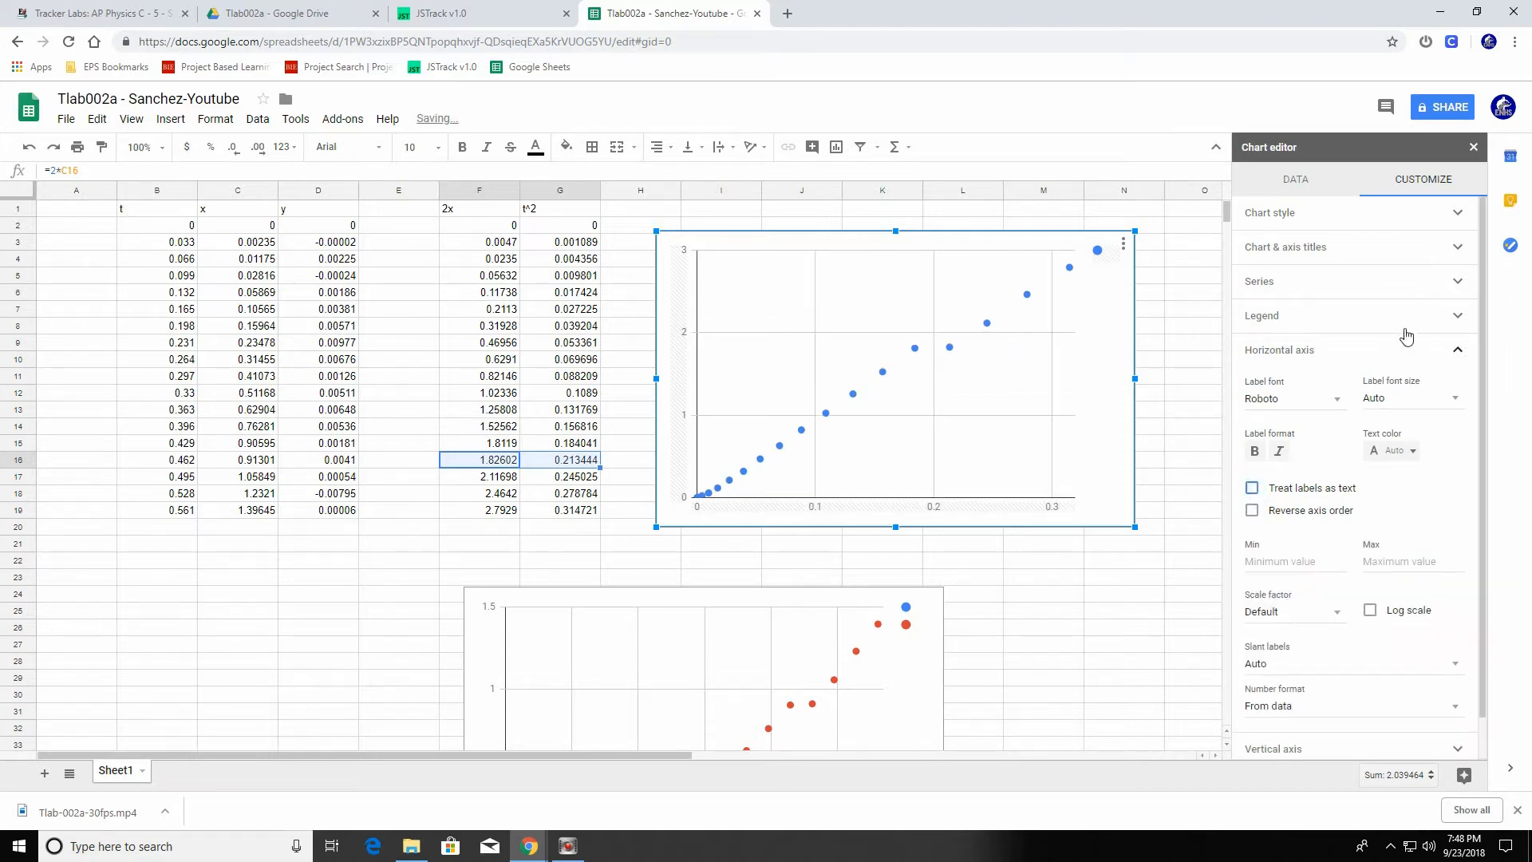
Add a linear trendline to the chart's data series and label it with its equation
left_click(1452, 355)
left_click(1354, 289)
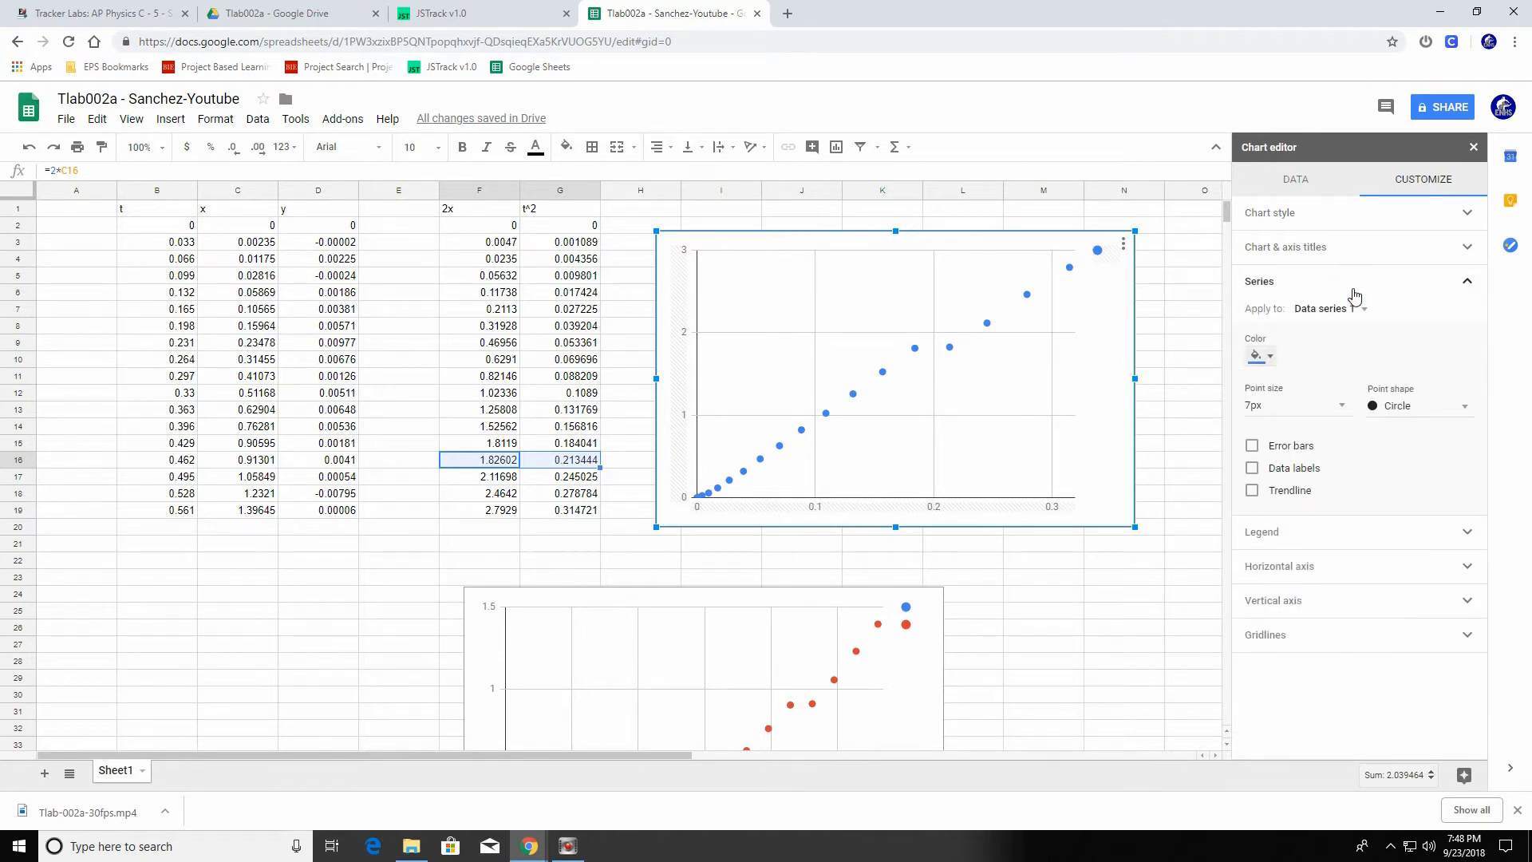
left_click(1253, 492)
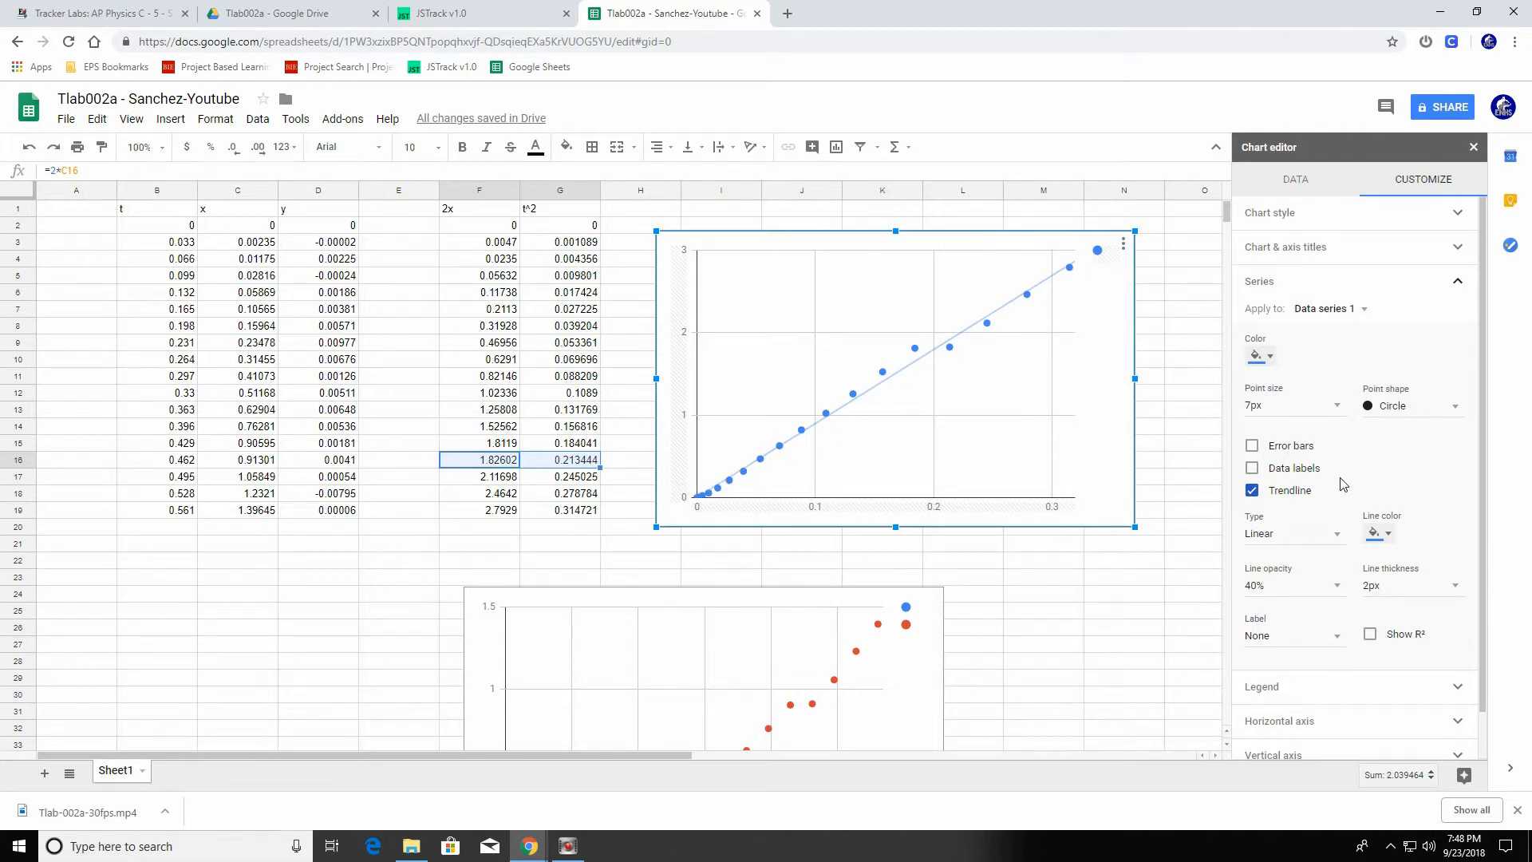
scroll(1429, 456, "down", 1)
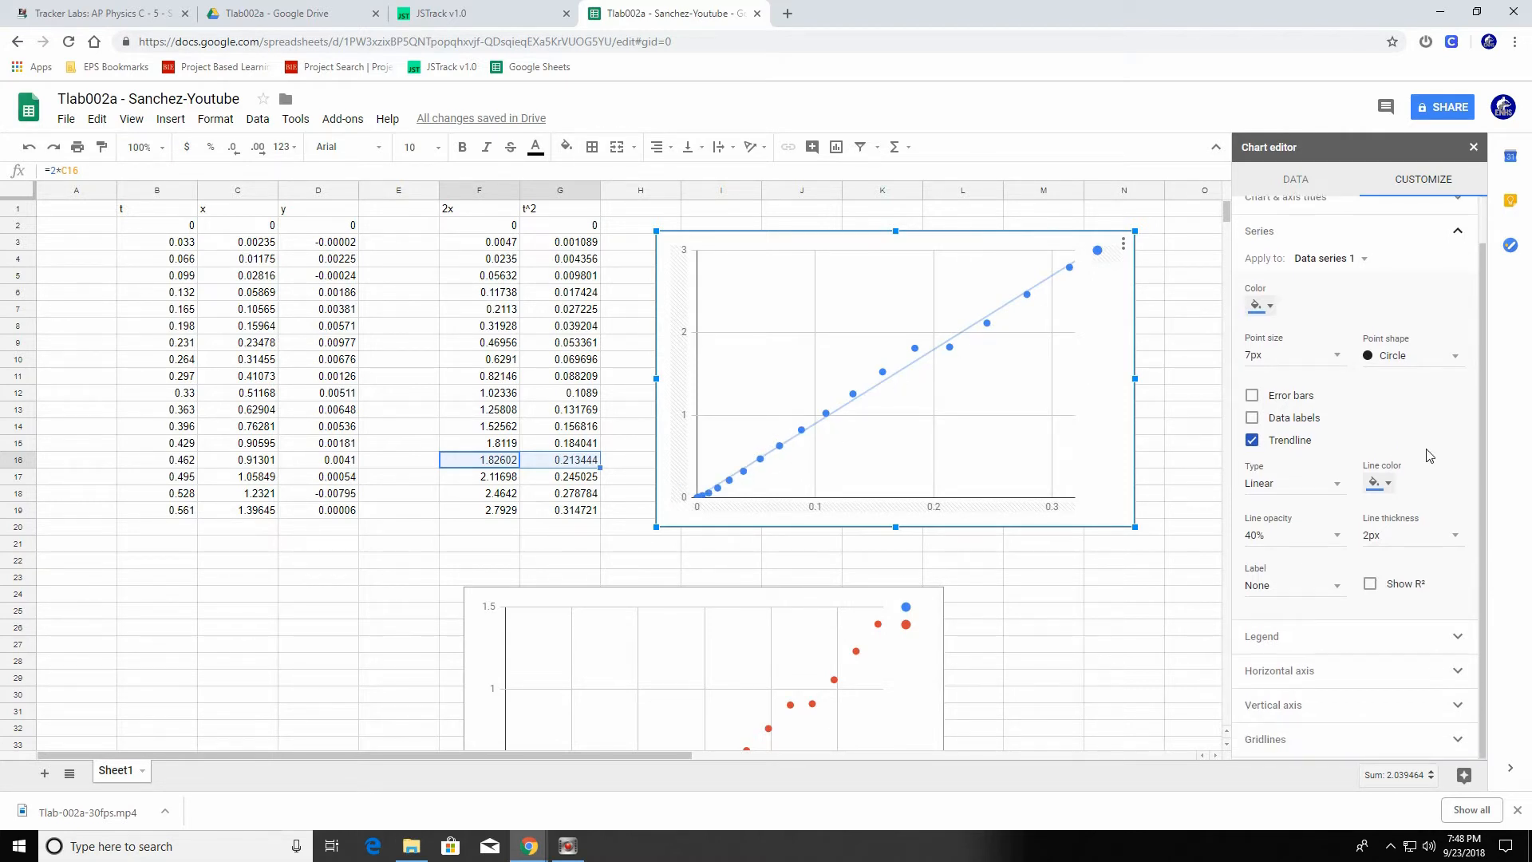
left_click(1330, 588)
left_click(1316, 619)
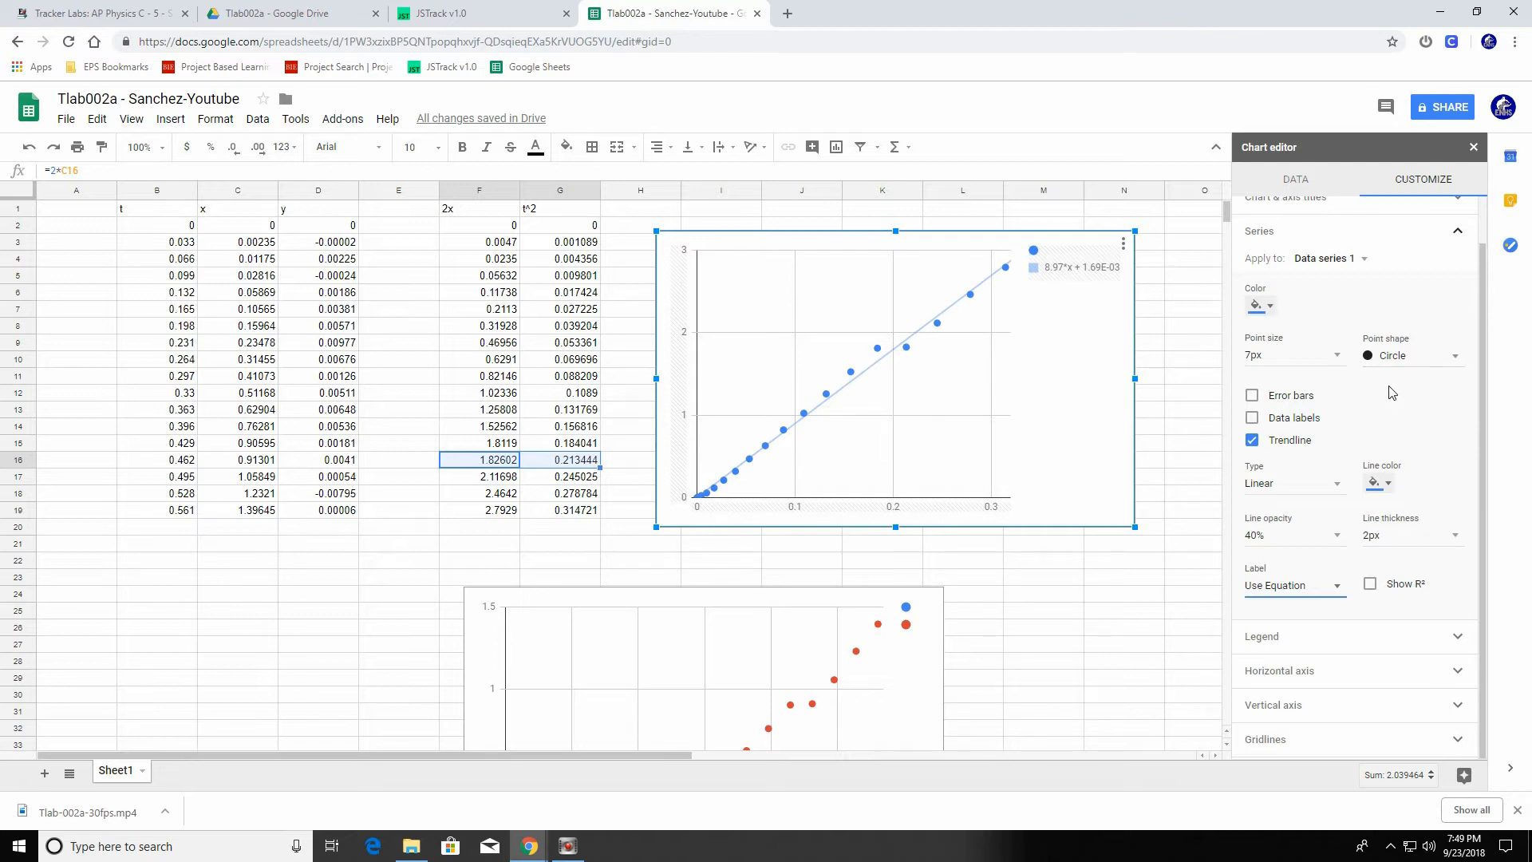
Title the chart with the owner's surname followed by "- 2 time displacement vs time squared"
scroll(1434, 412, "up", 1)
left_click(1438, 290)
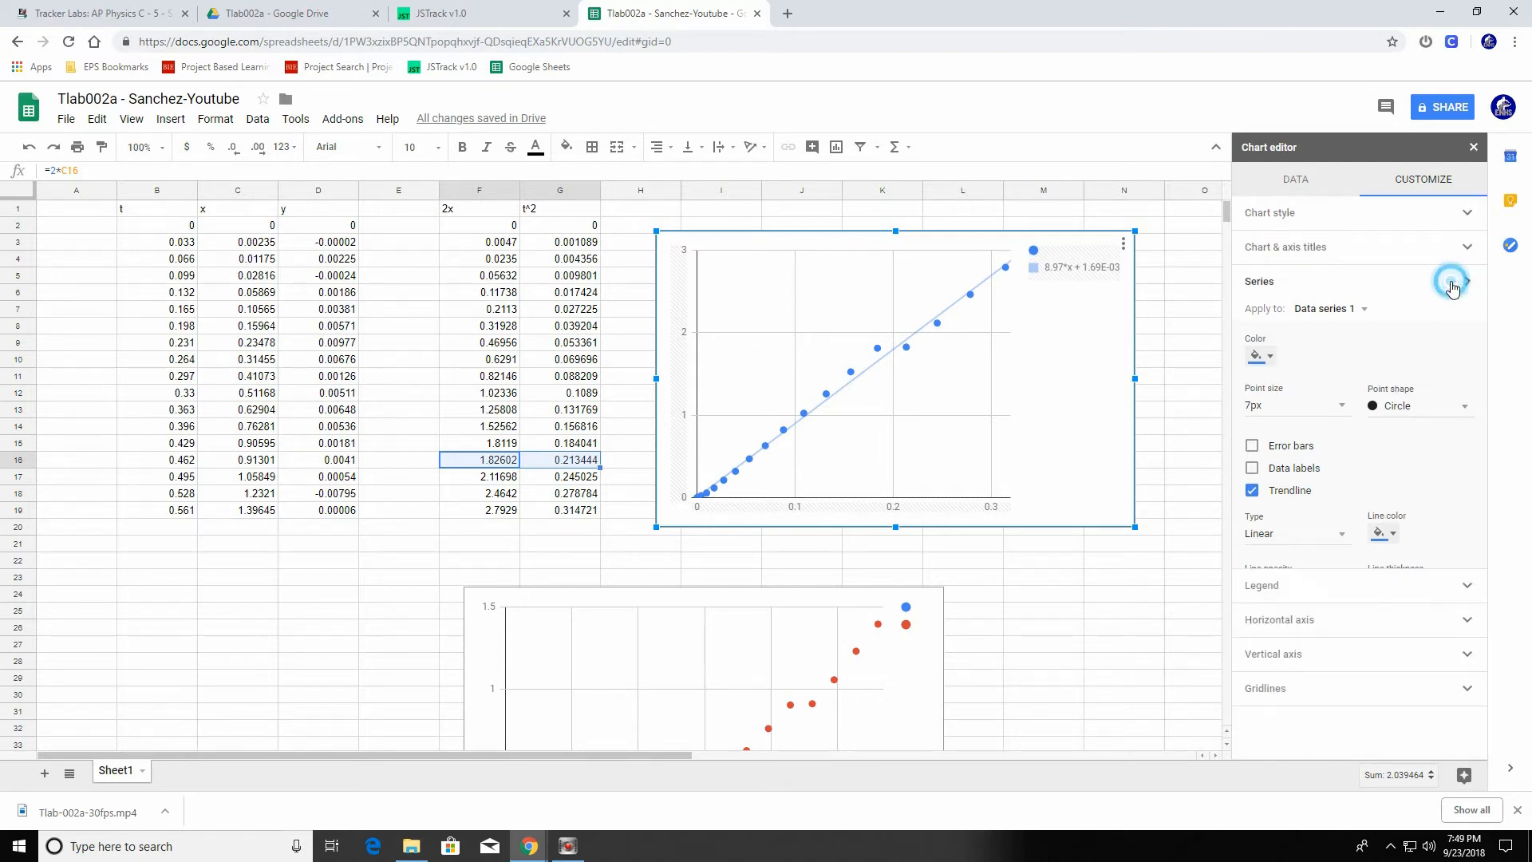
left_click(1354, 256)
left_click(1277, 324)
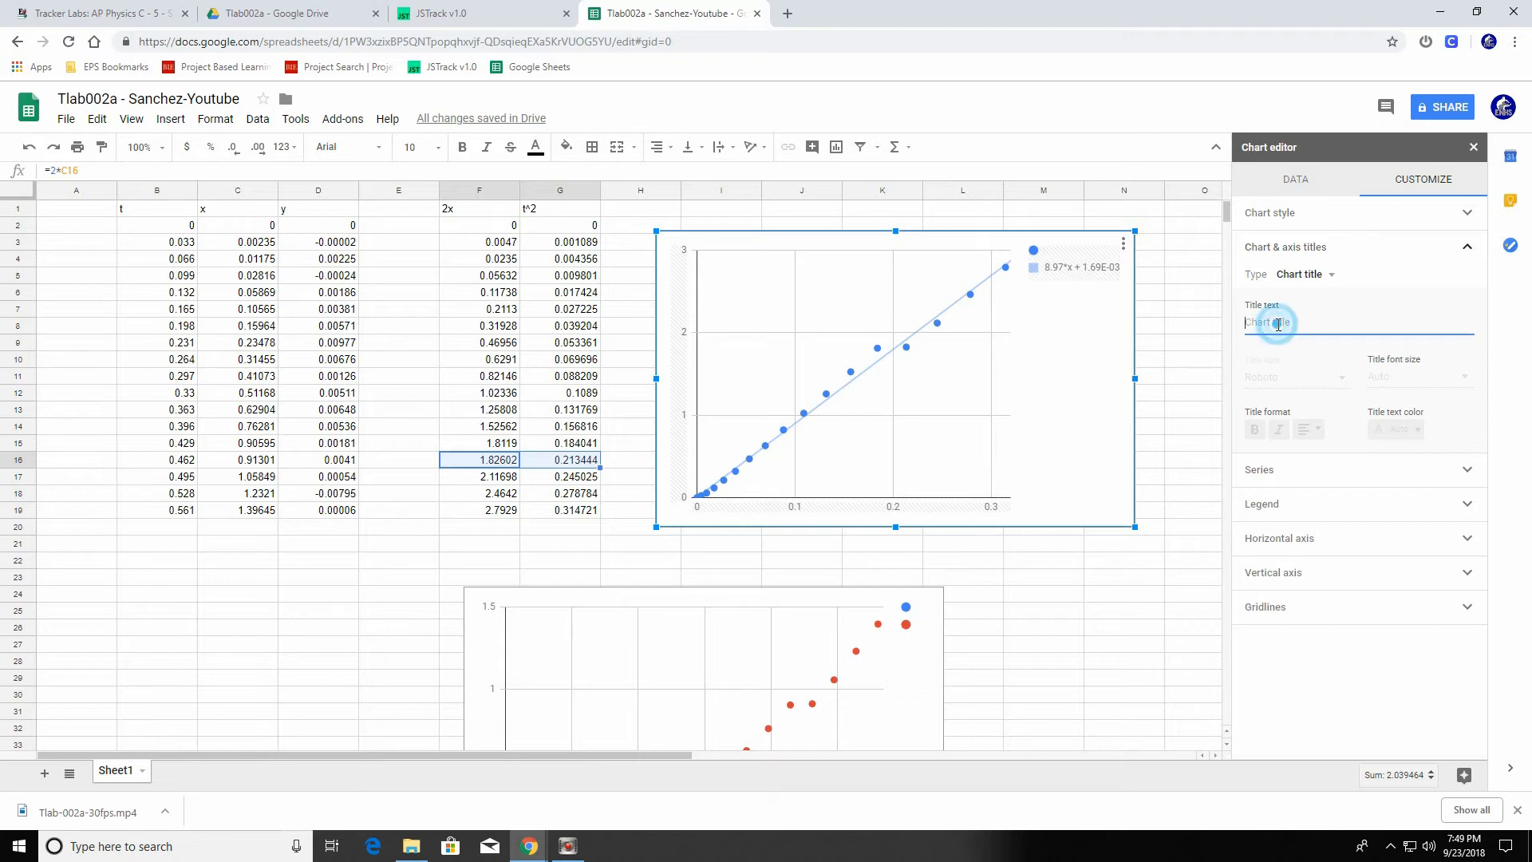
type("Sanchez")
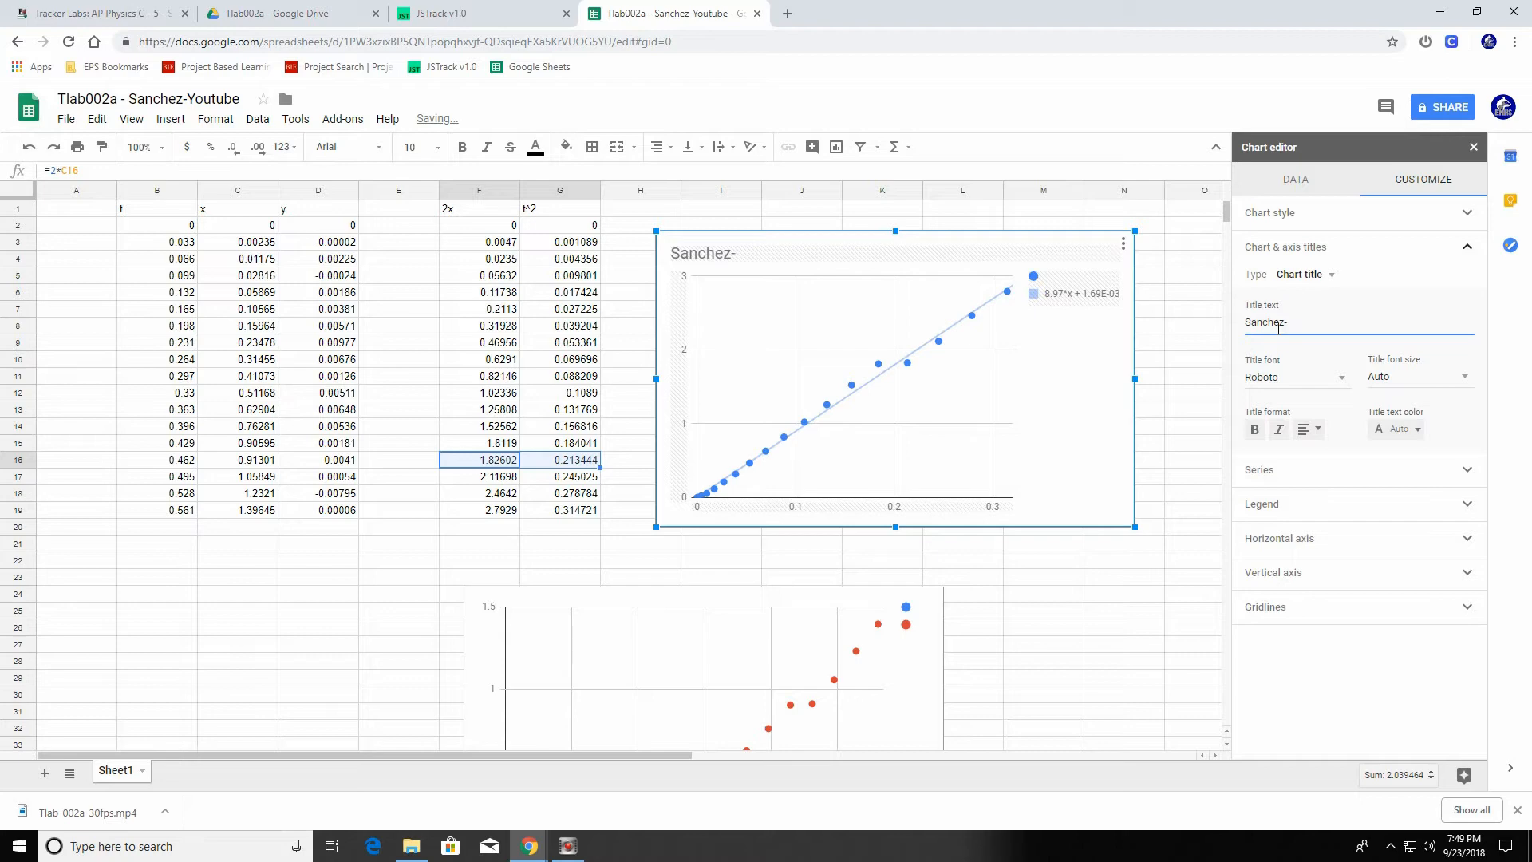
type("- 2x vs")
key("BackSpace")
key("BackSpace")
key("BackSpace")
key("BackSpace")
key("BackSpace")
type("2 time displacement vs time squared")
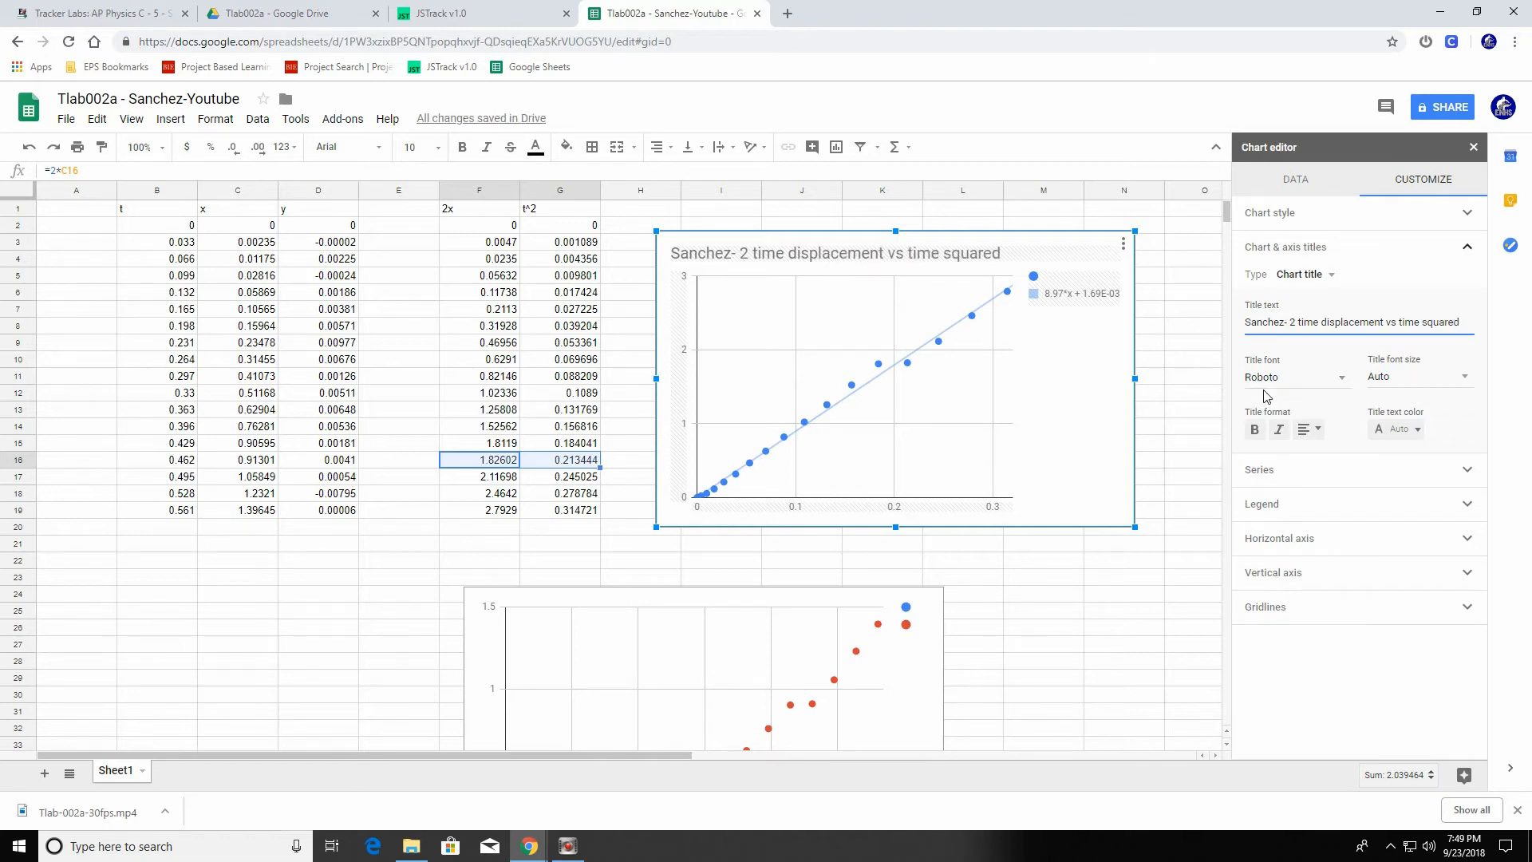
Set the chart's horizontal axis title to "Time squared (s^2)"
left_click(1327, 275)
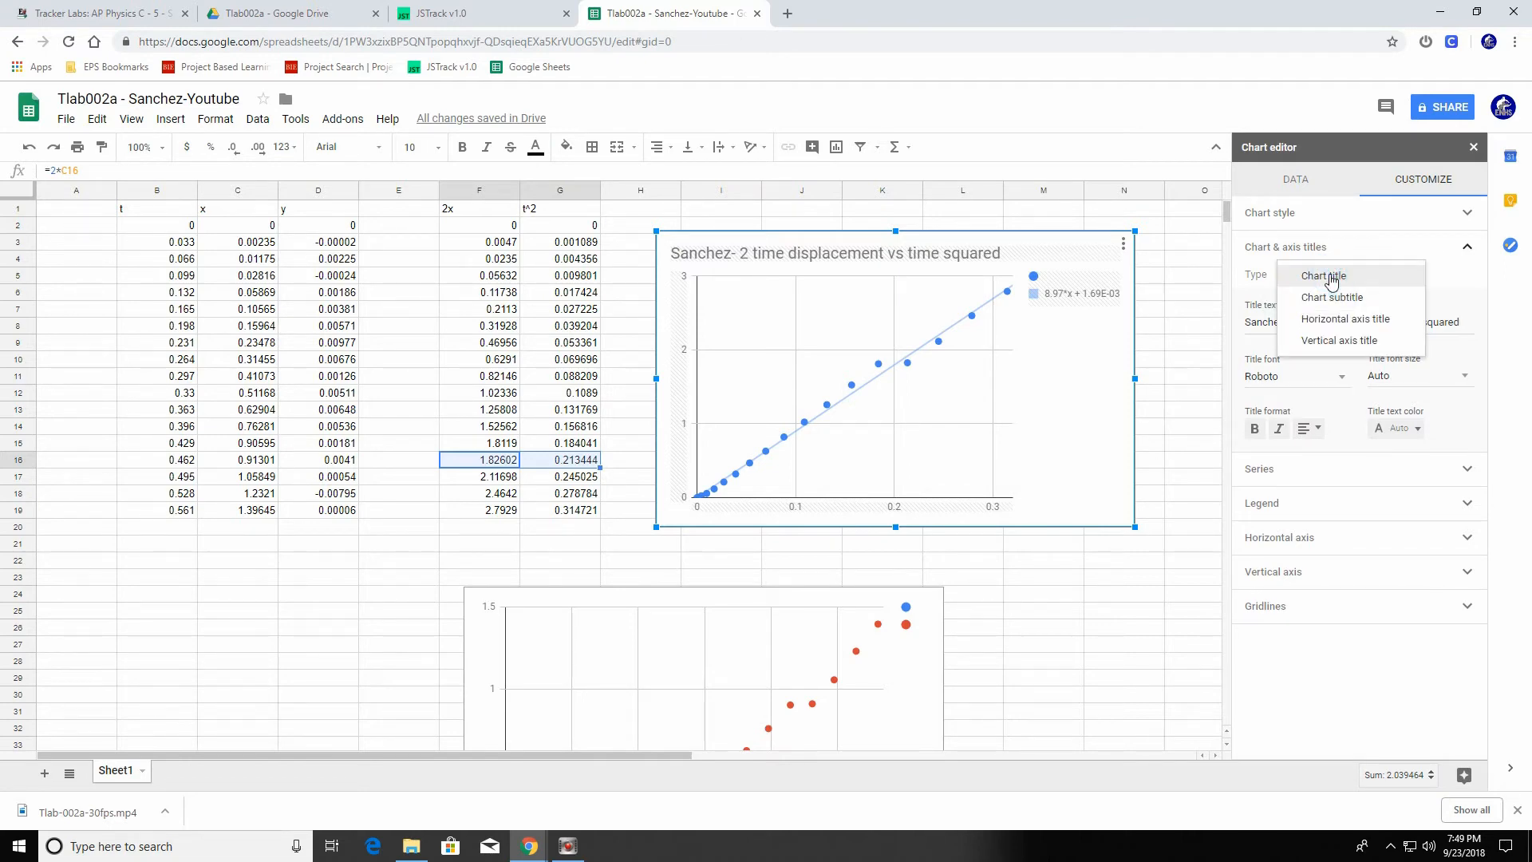
left_click(1257, 279)
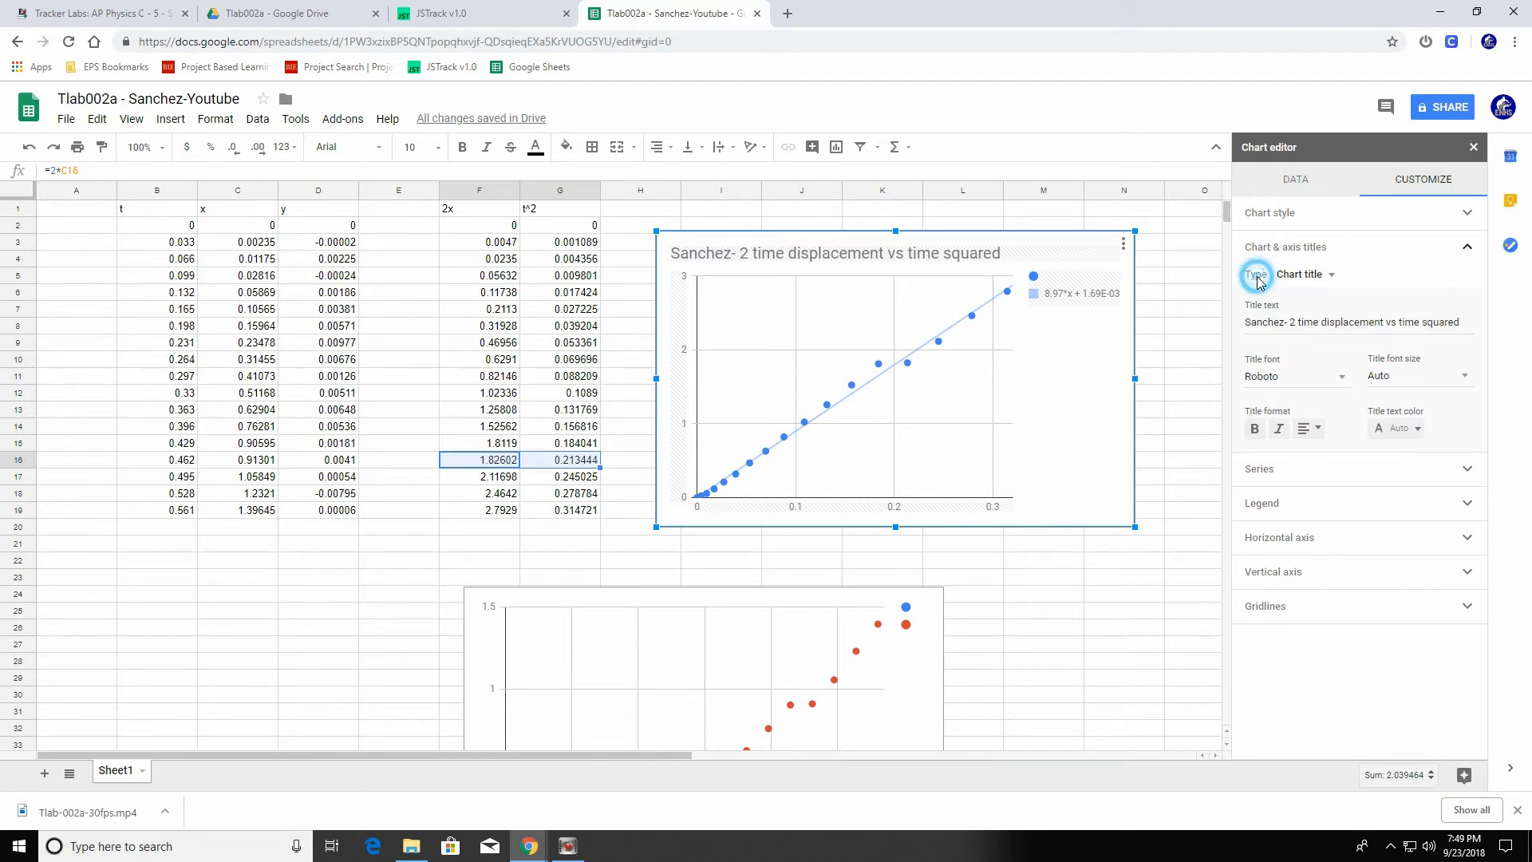
left_click(1326, 274)
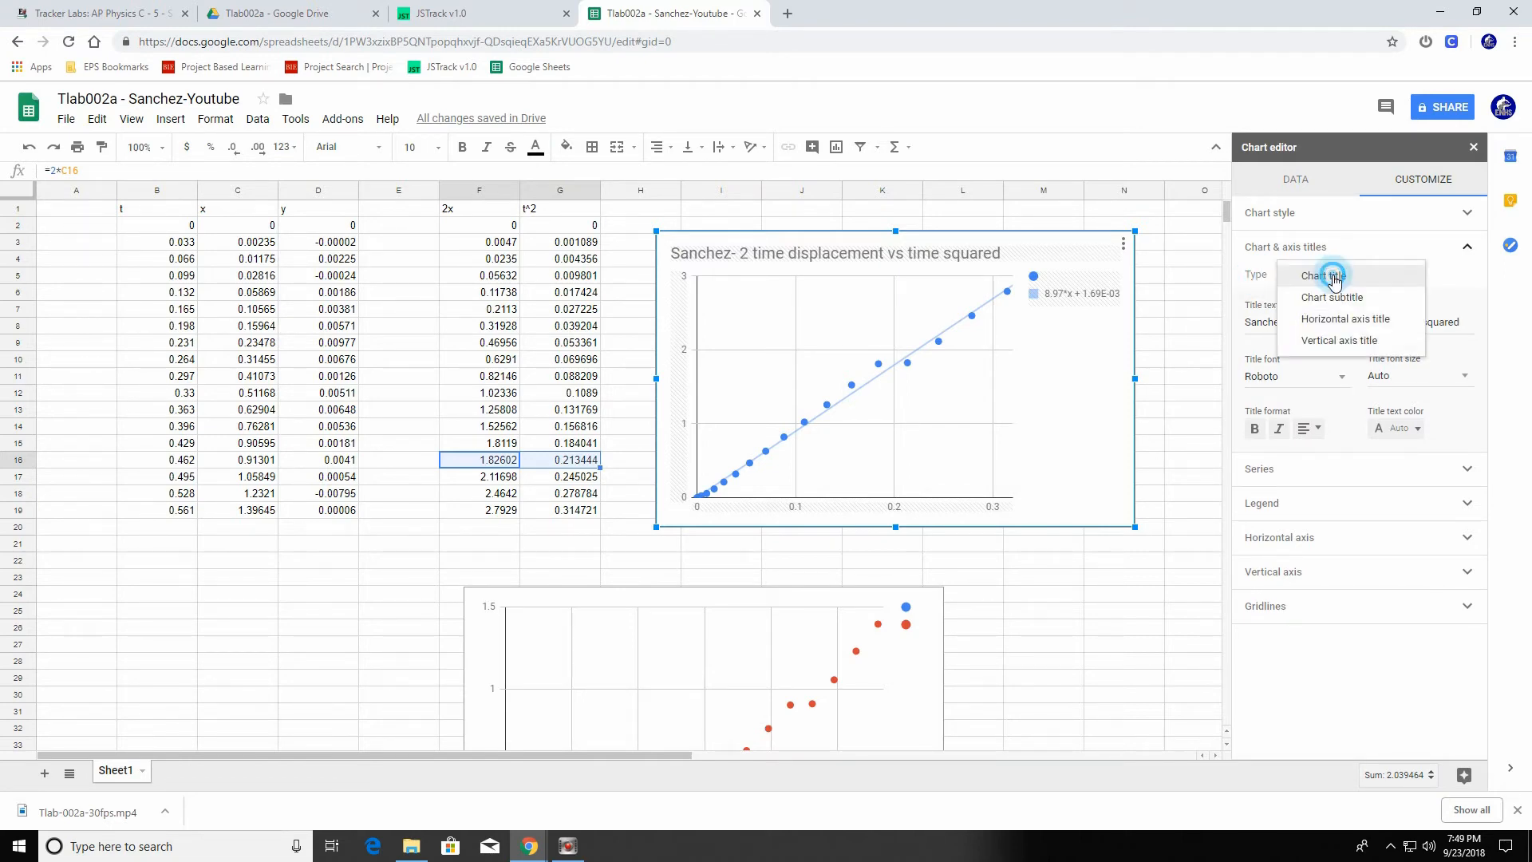
left_click(1352, 319)
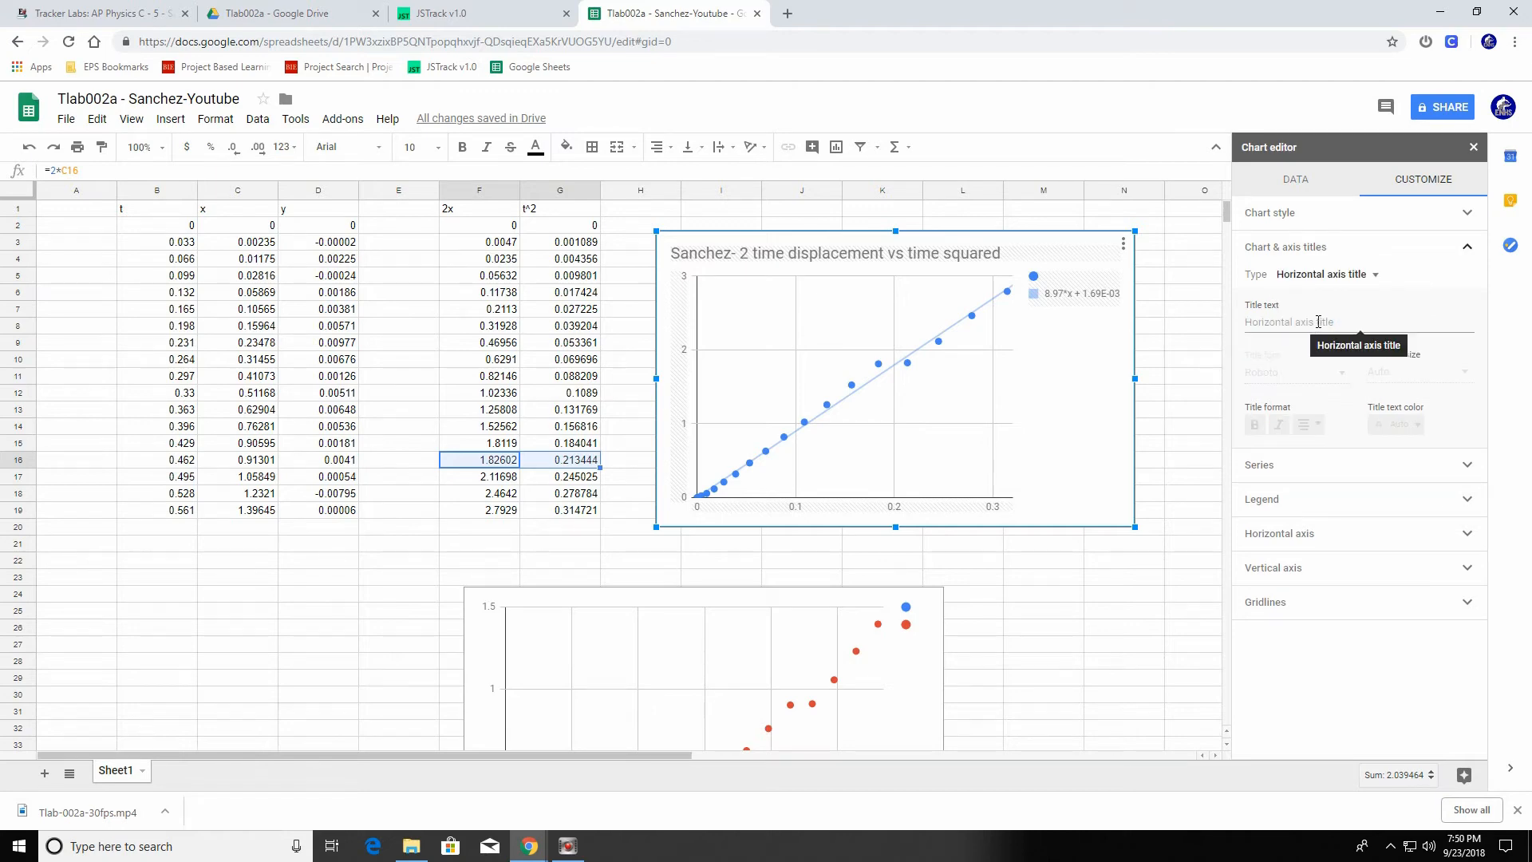
left_click(1318, 322)
type("T")
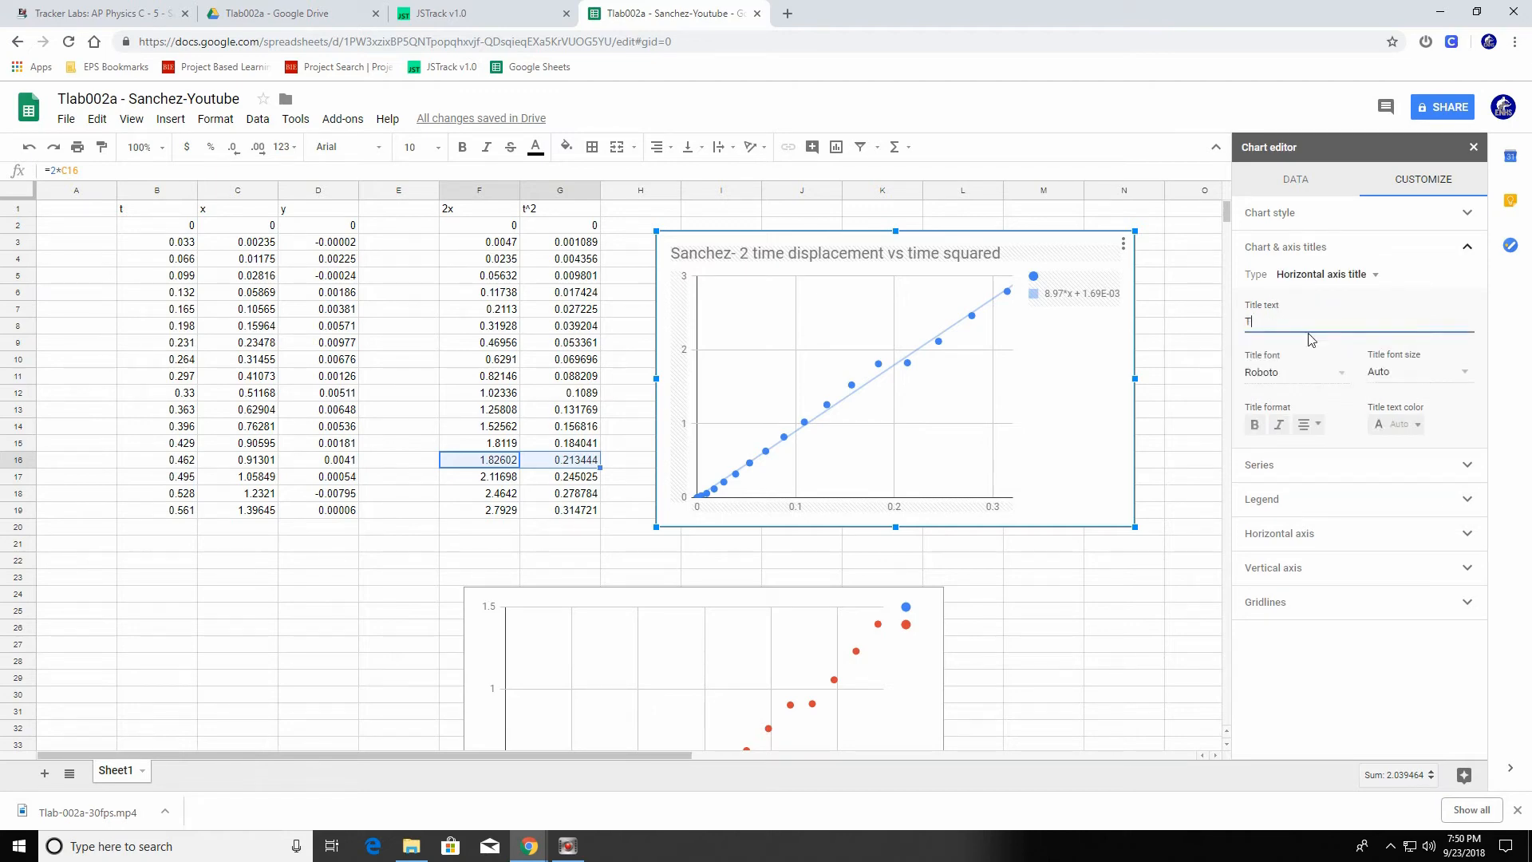
type("ime squared (s")
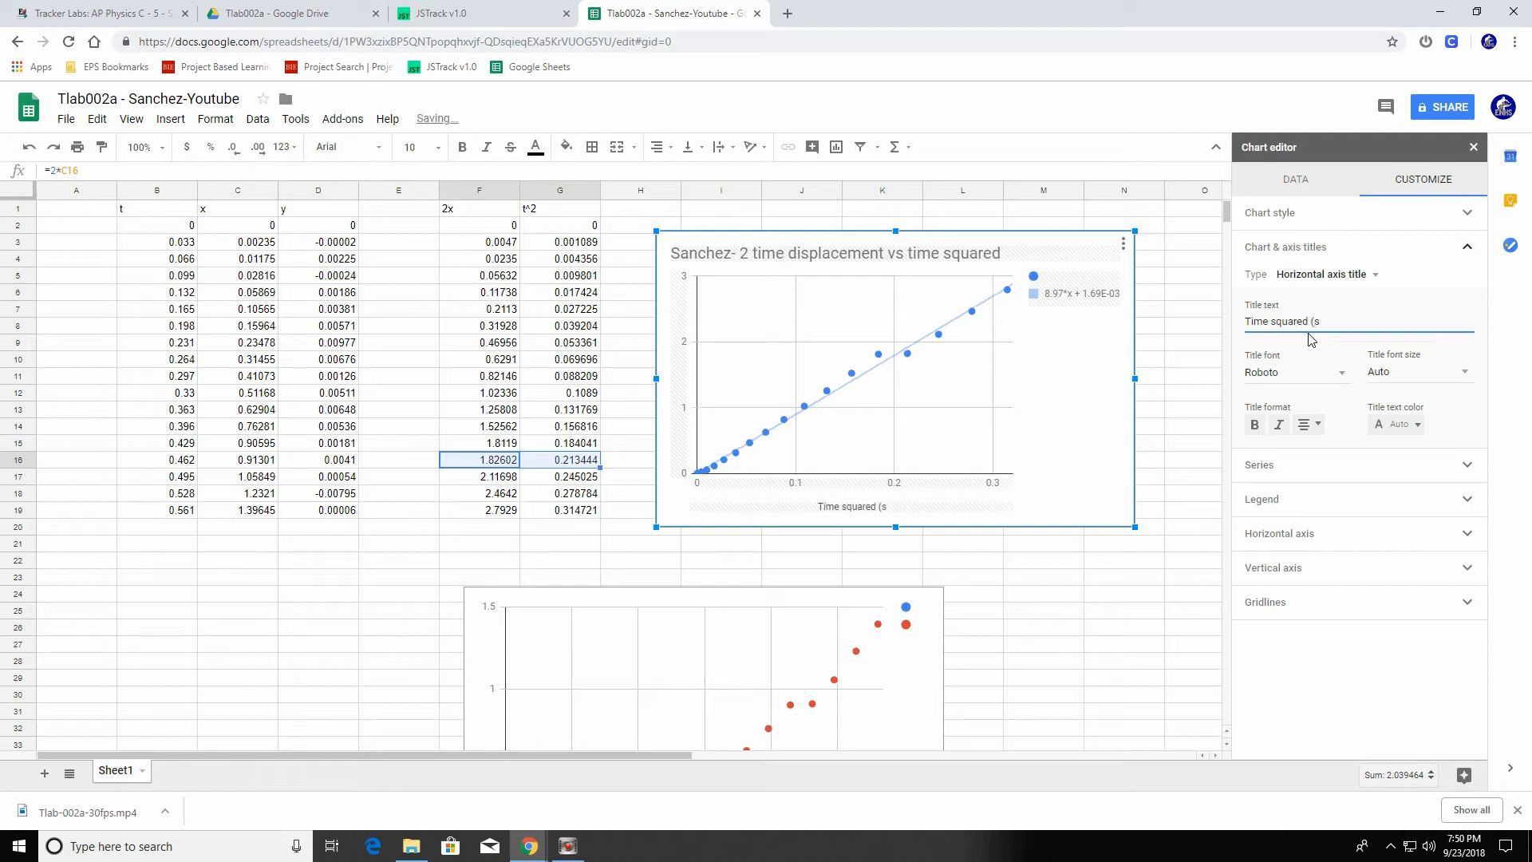
type("^2)")
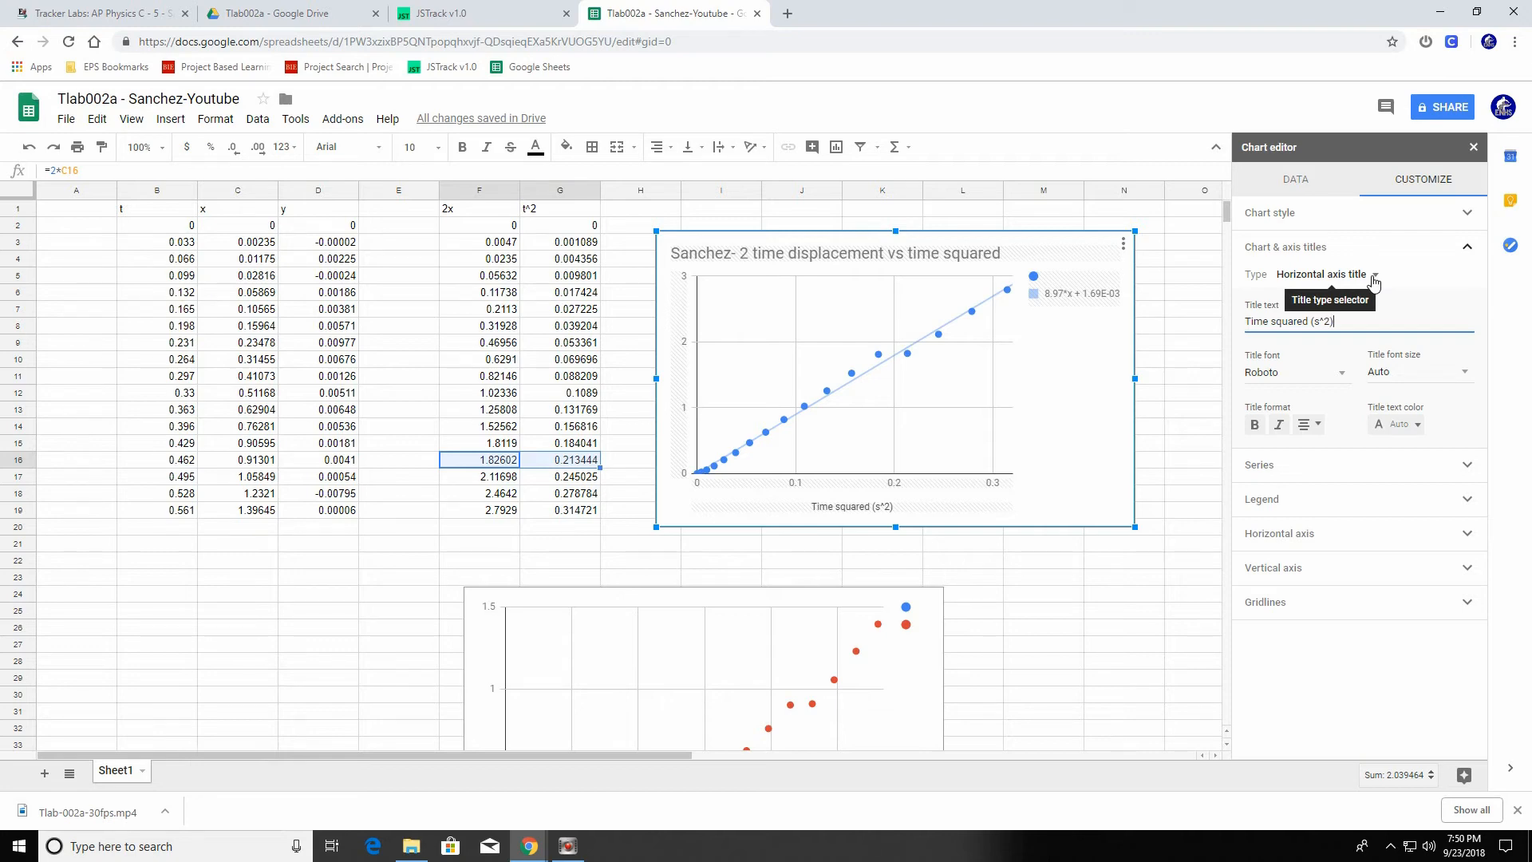
Set the chart's vertical axis title to "Twice Displacement (m)" and close the chart editor
left_click(1374, 279)
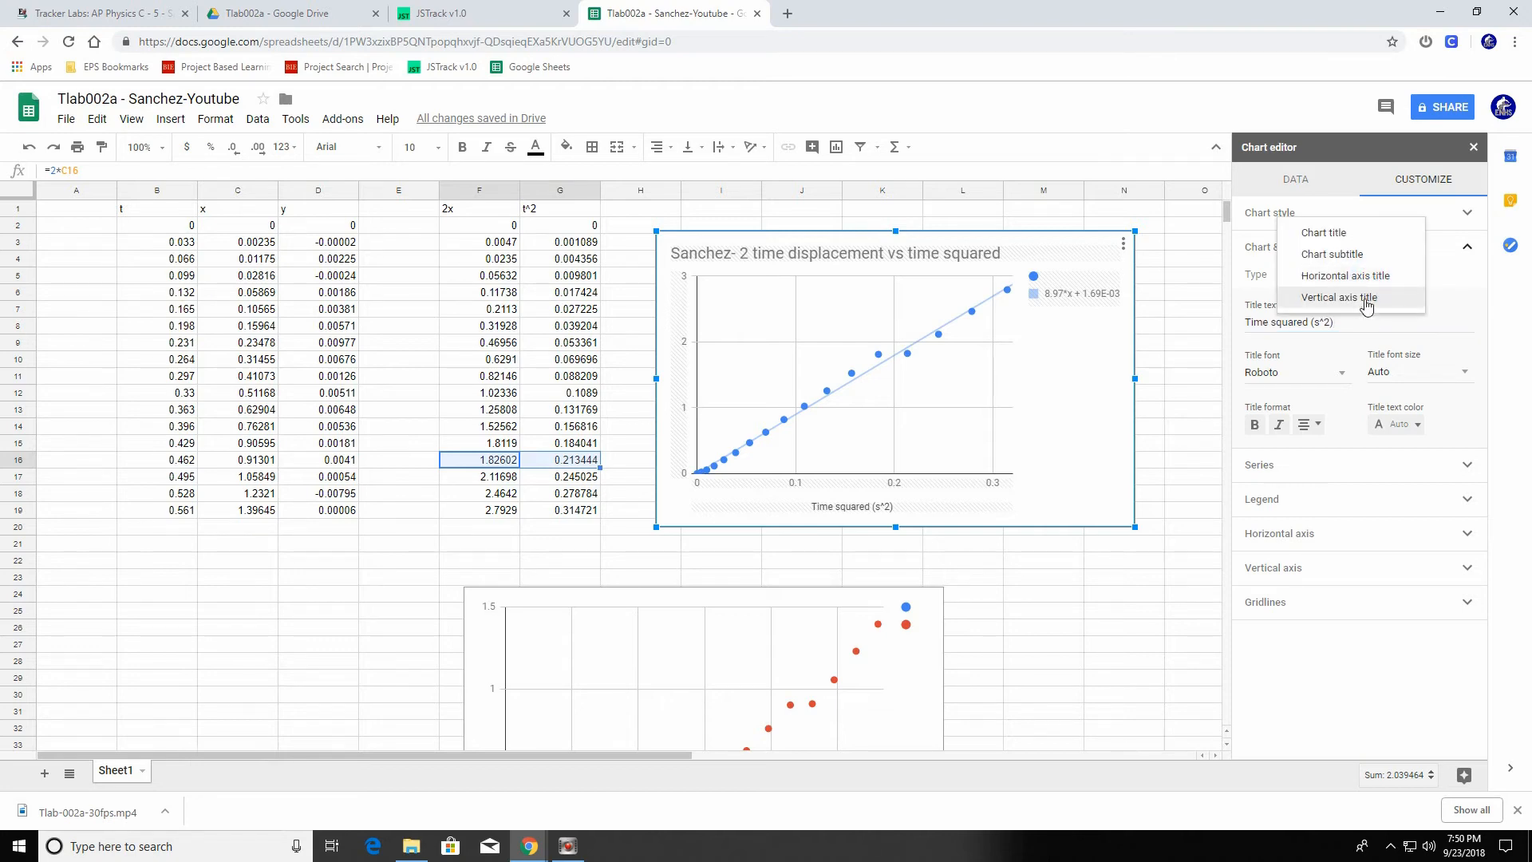
left_click(1360, 296)
left_click(1312, 323)
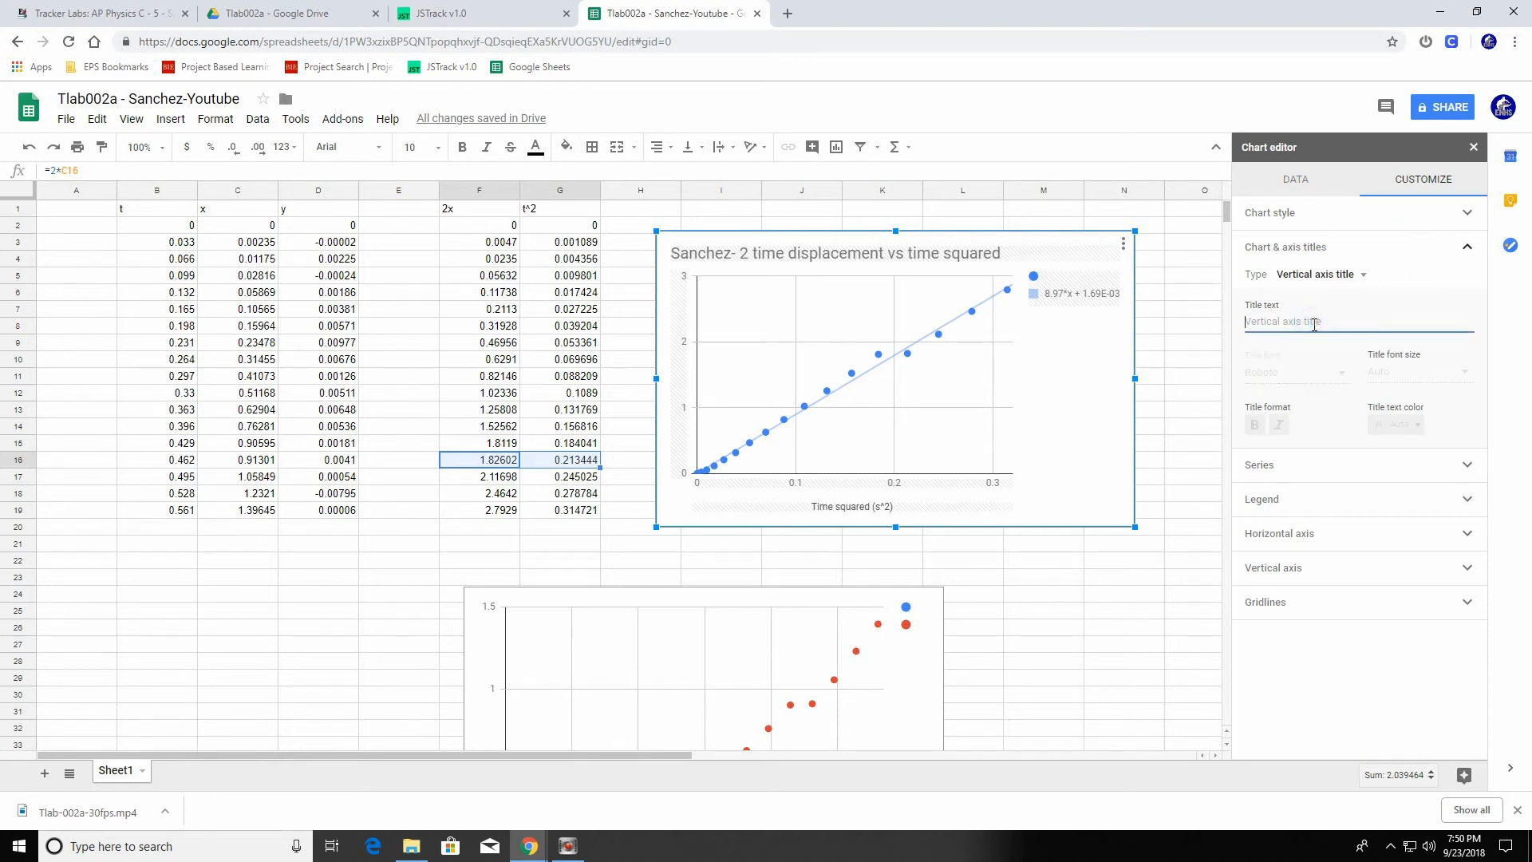
type("Twice ")
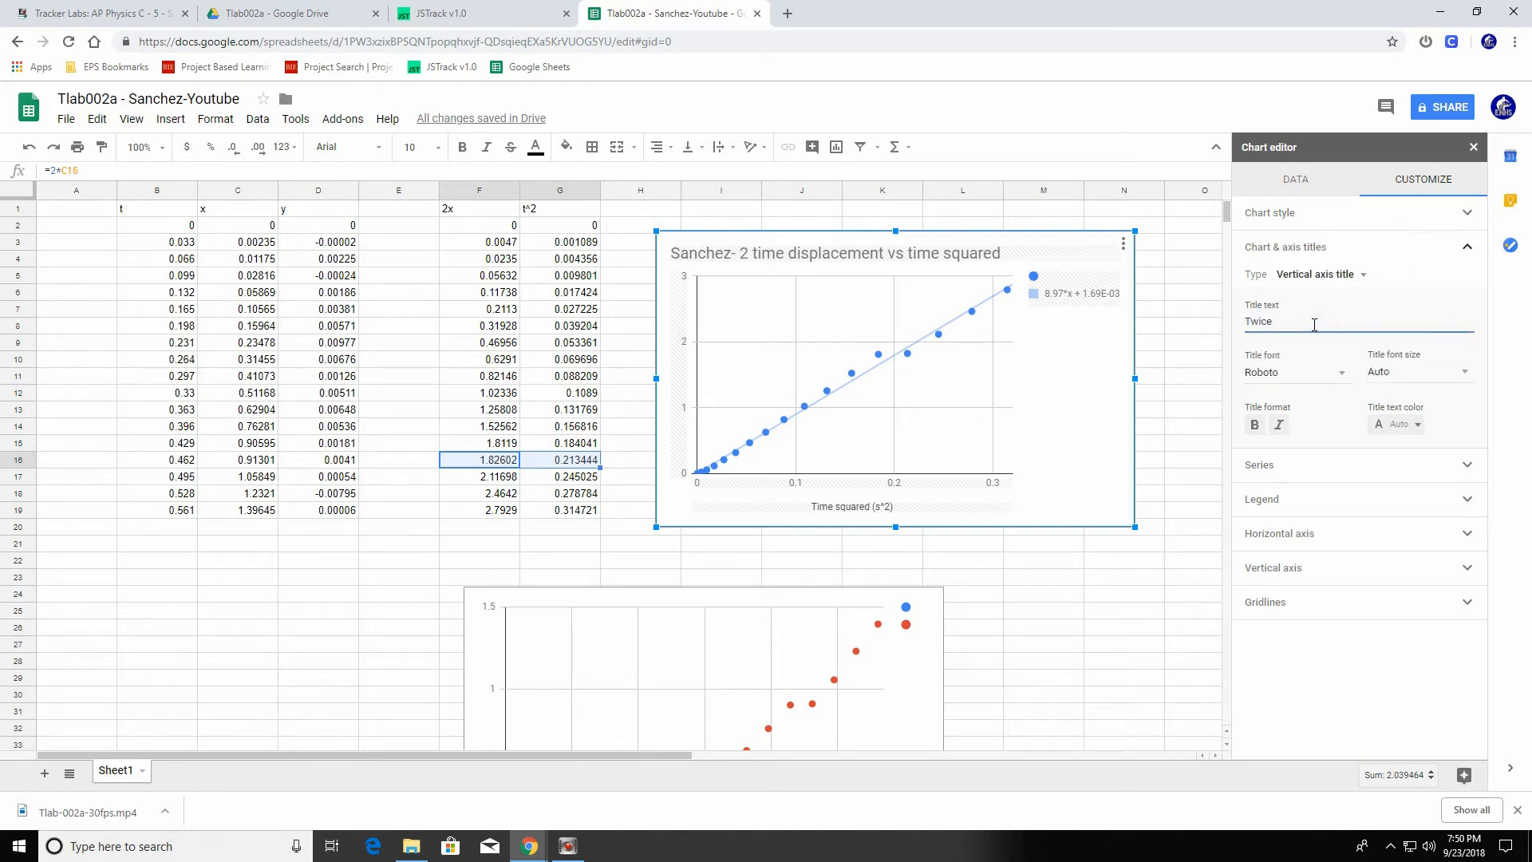
type("Discplace")
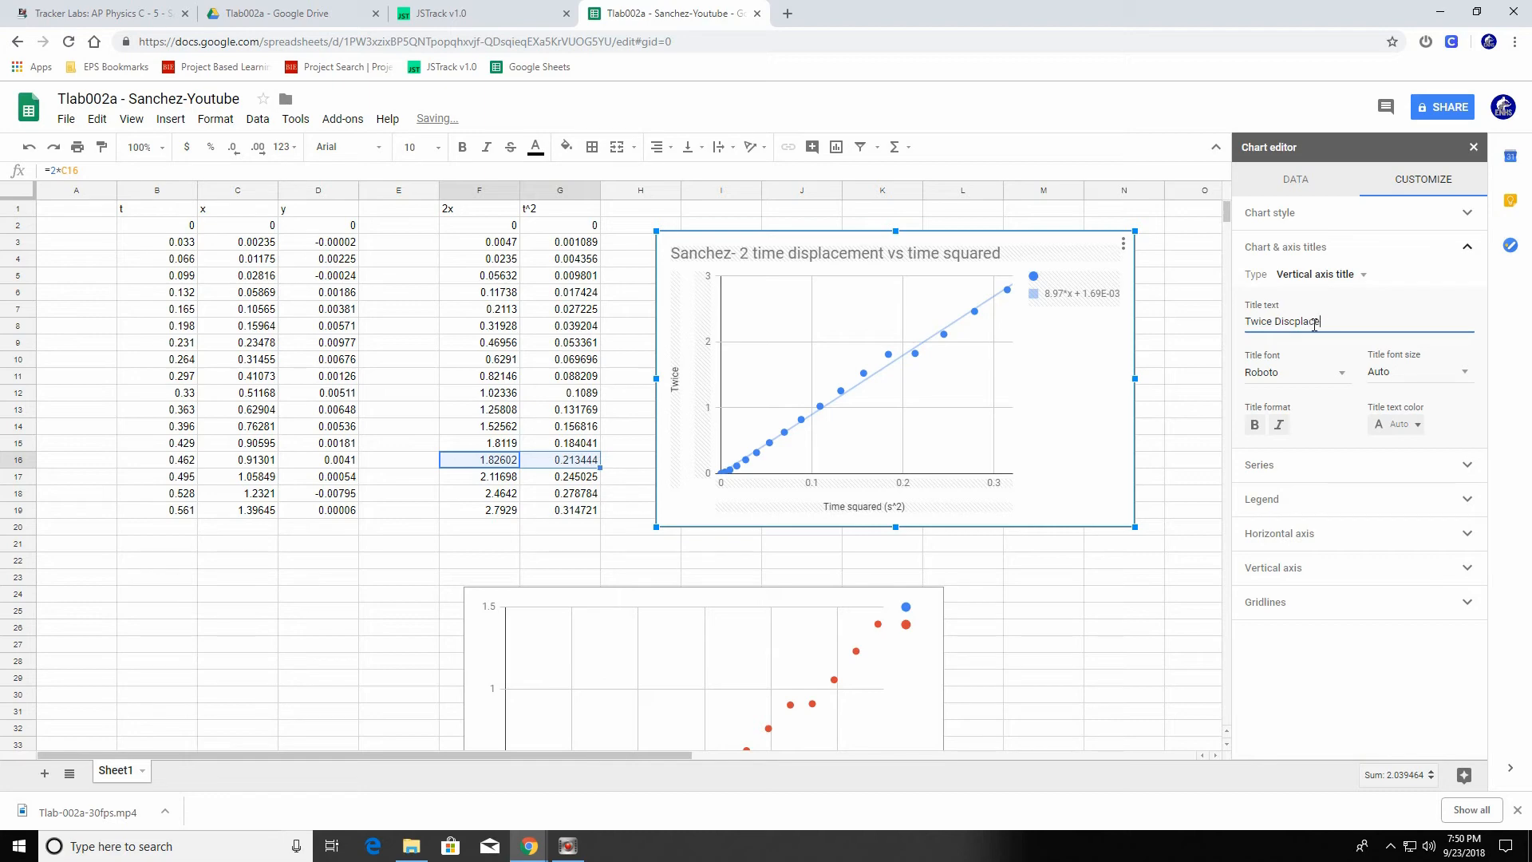
type("ment (m)")
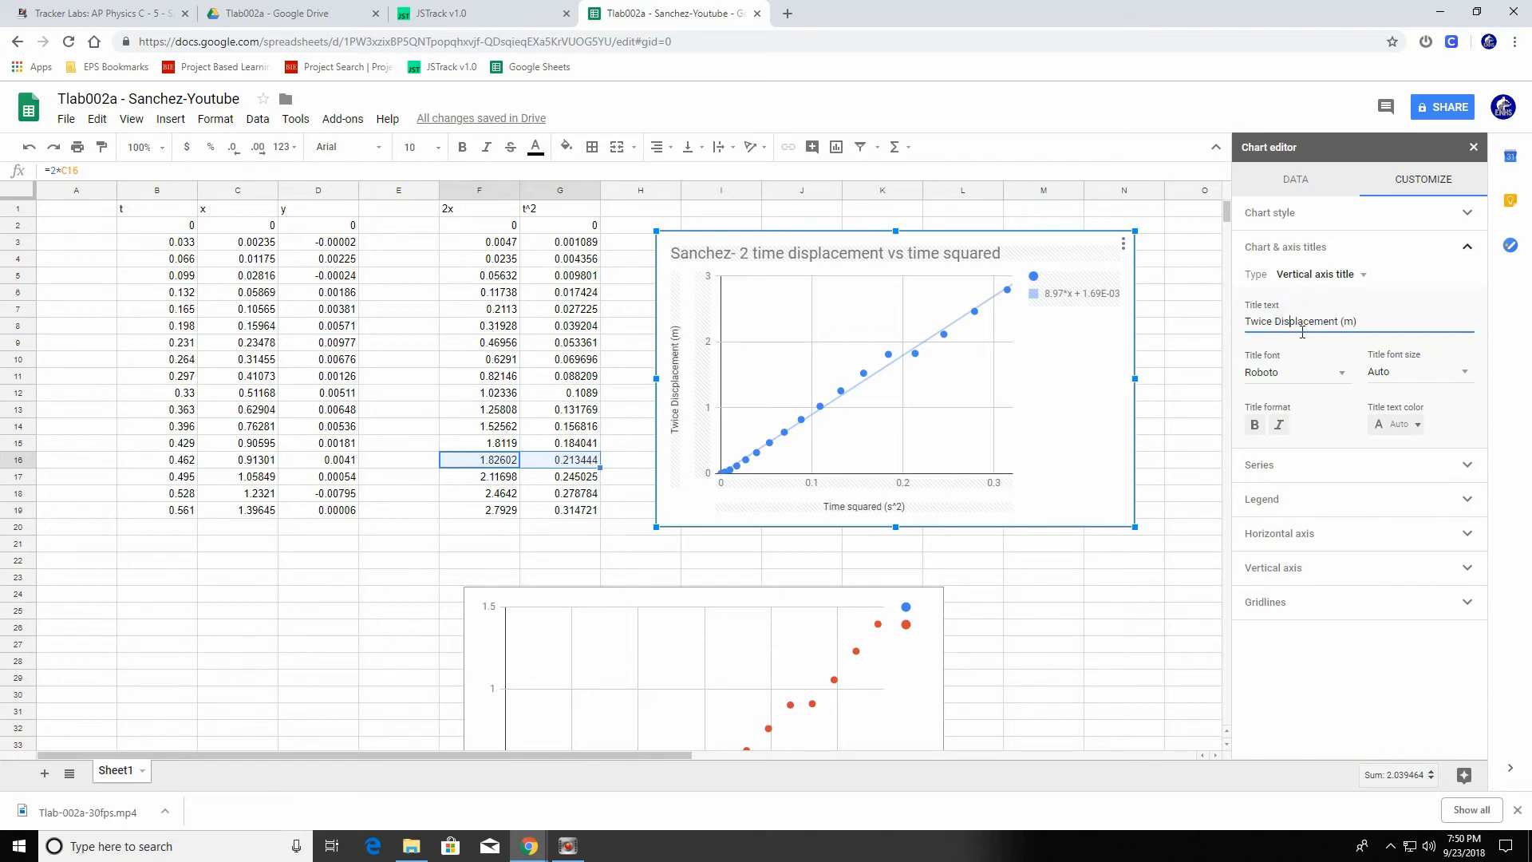
left_click(1373, 322)
left_click(1360, 277)
left_click(1358, 211)
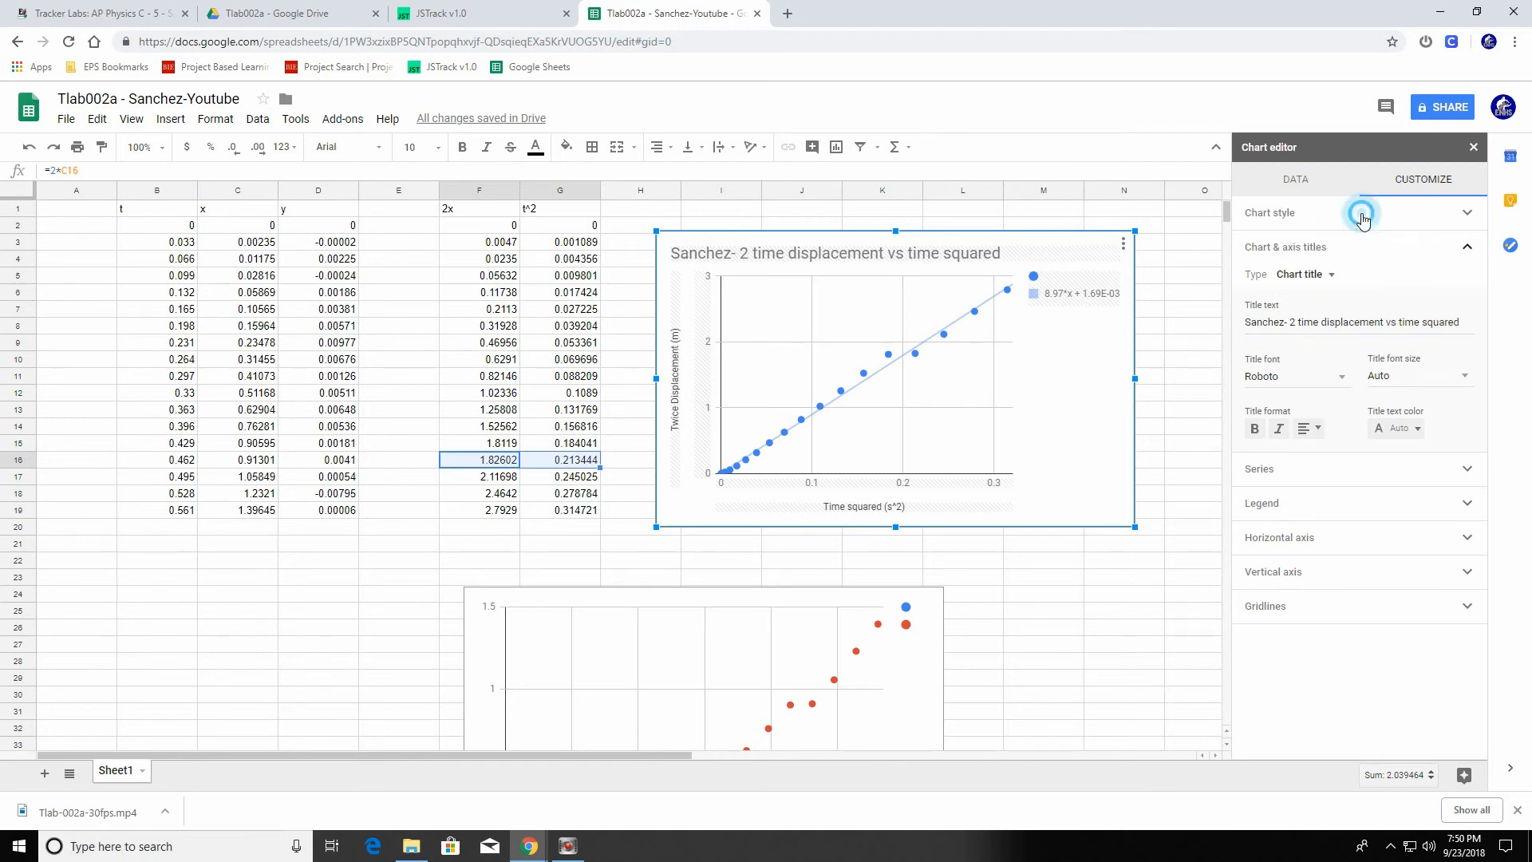
left_click(1474, 147)
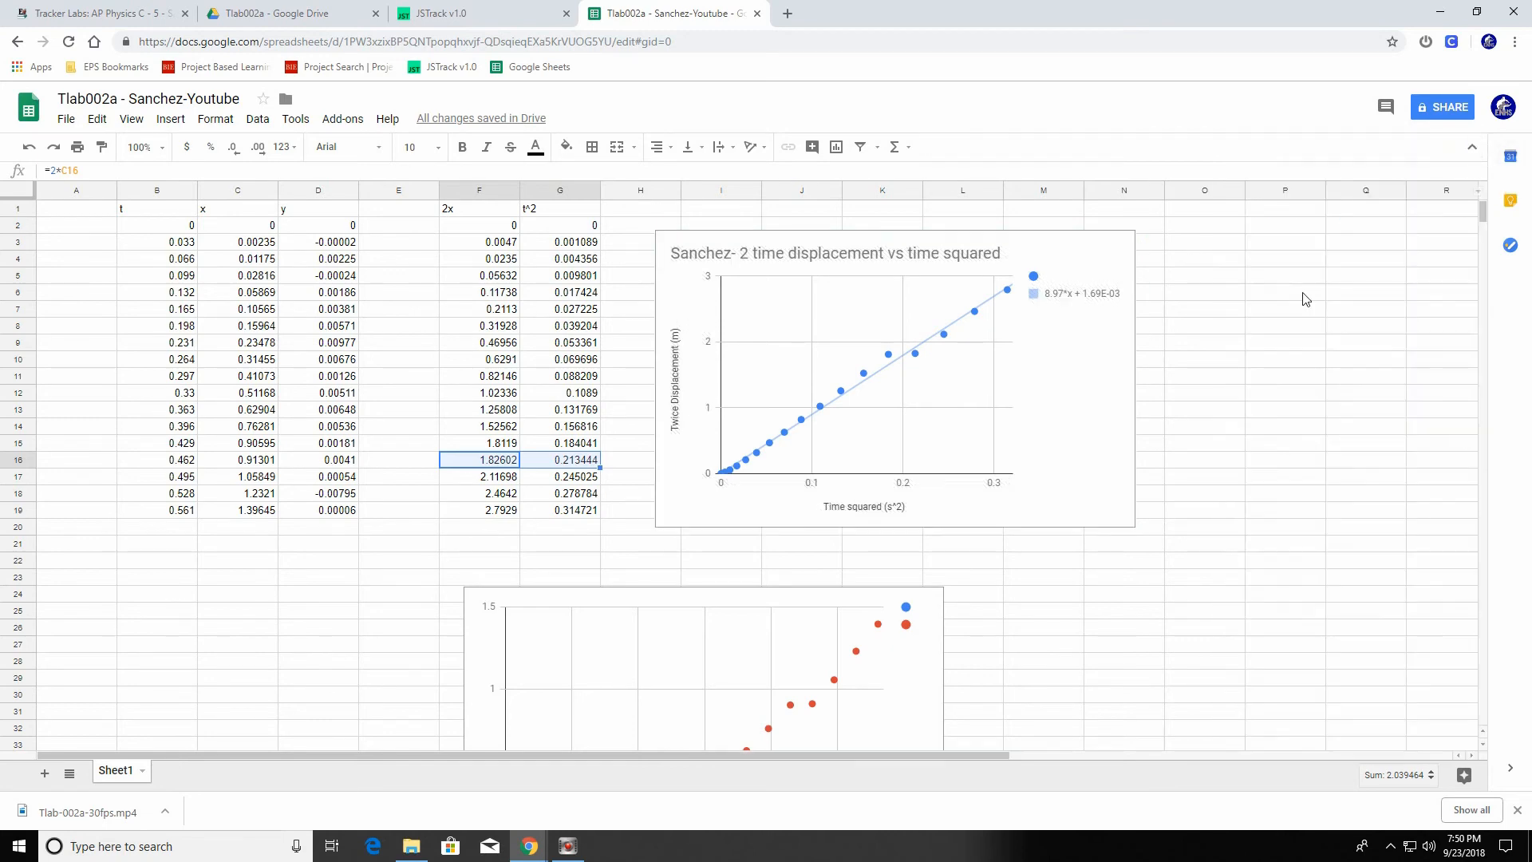
left_click(1086, 255)
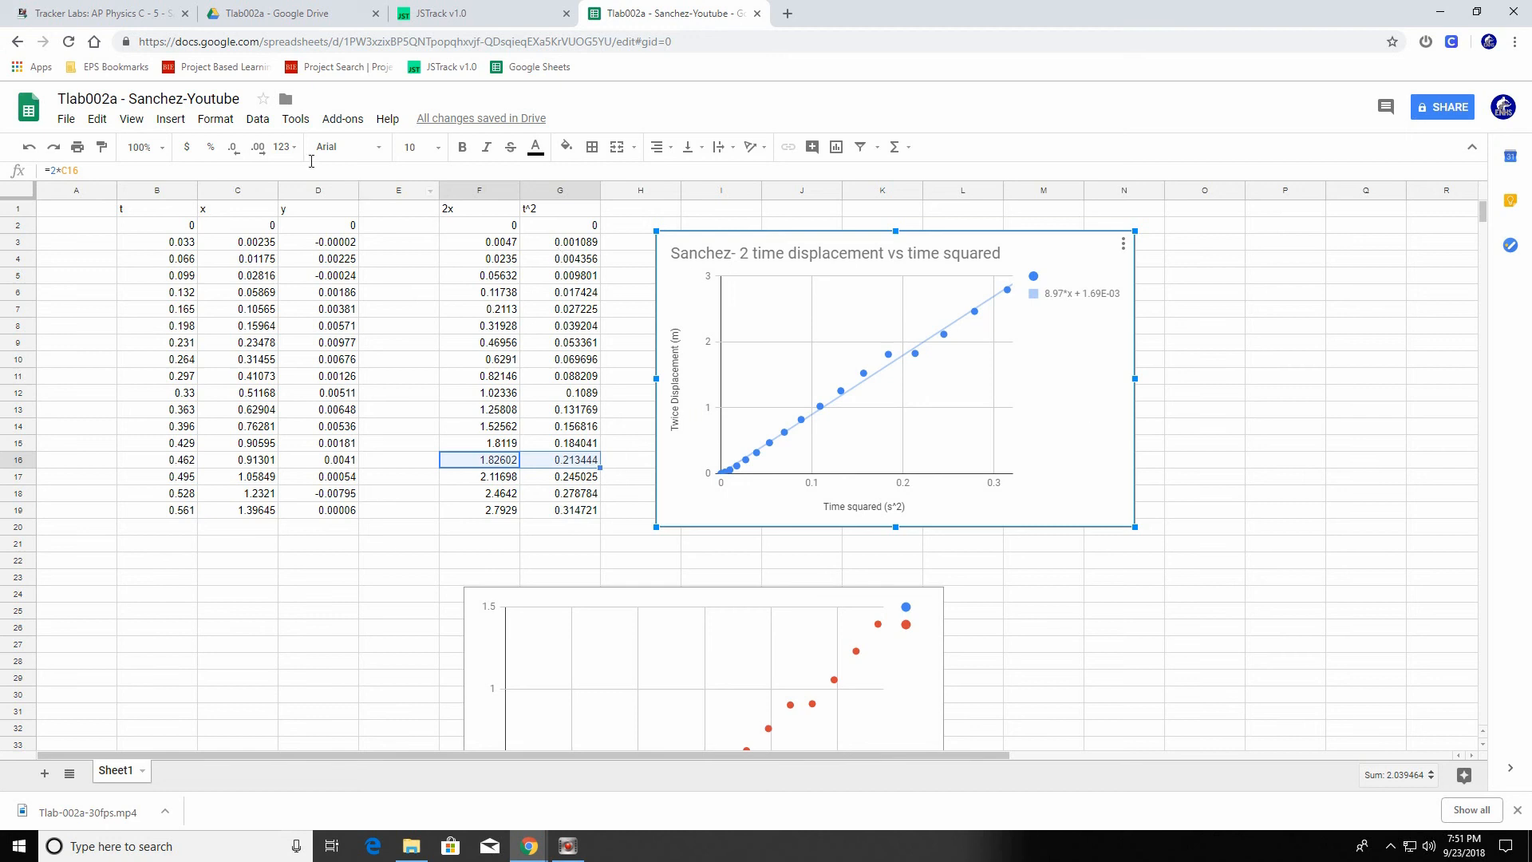
Turn on view-only link sharing for the spreadsheet and copy its shareable link
left_click(1451, 112)
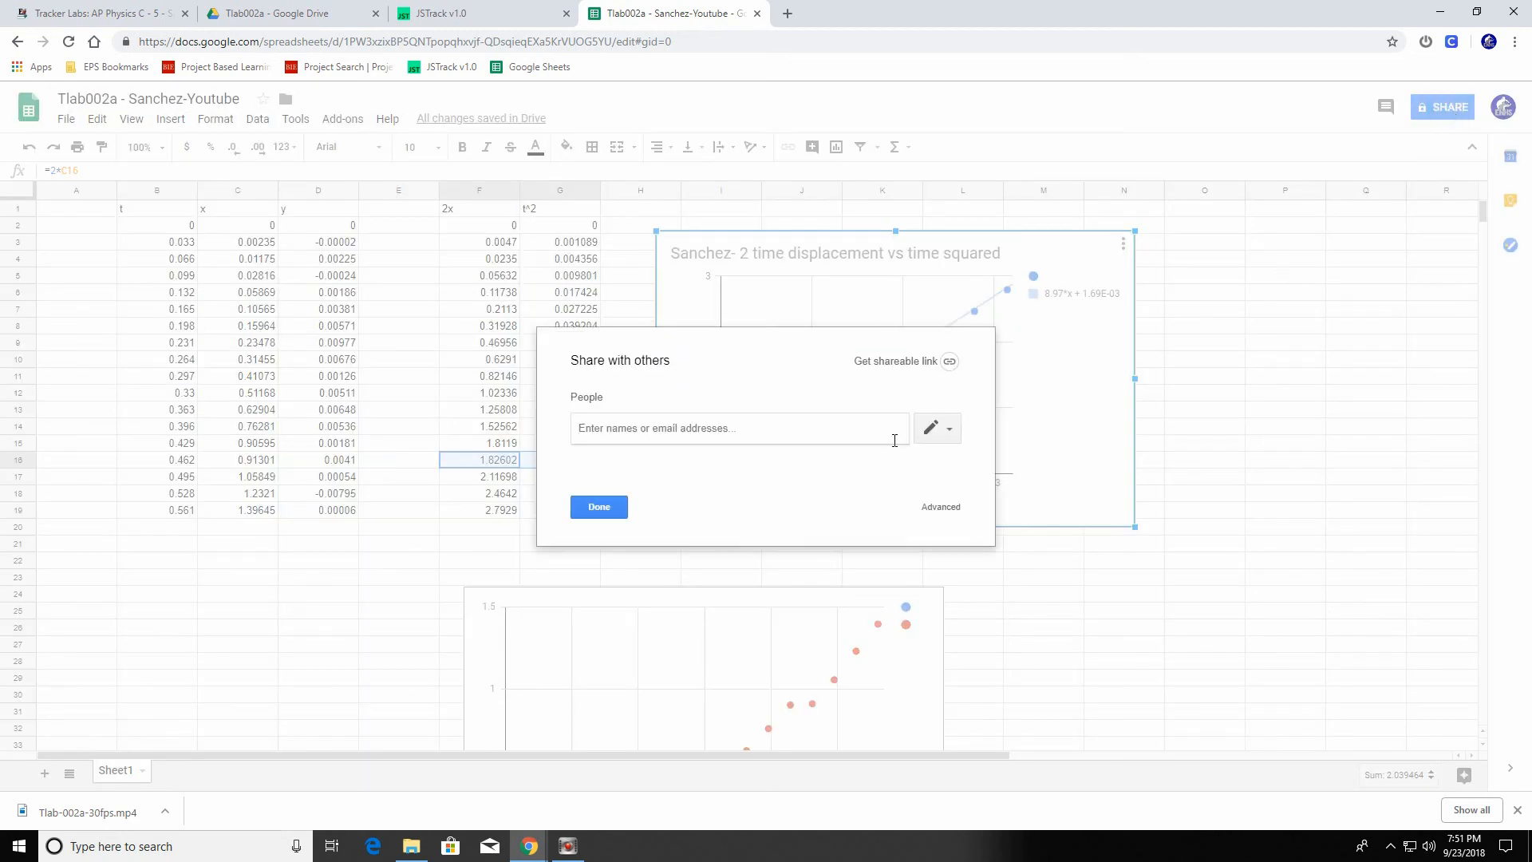
left_click(949, 361)
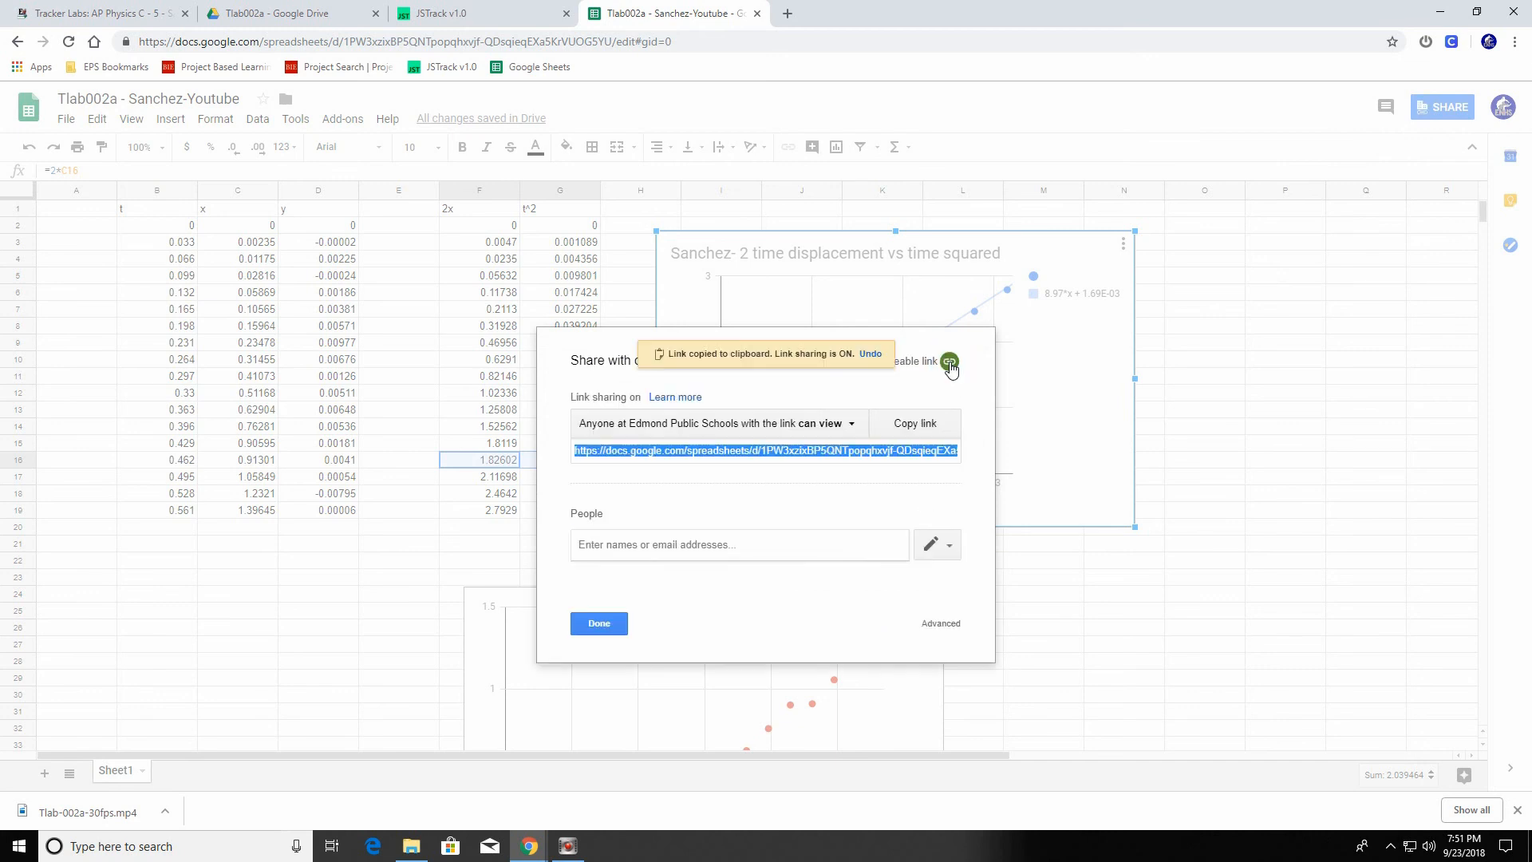
left_click(932, 423)
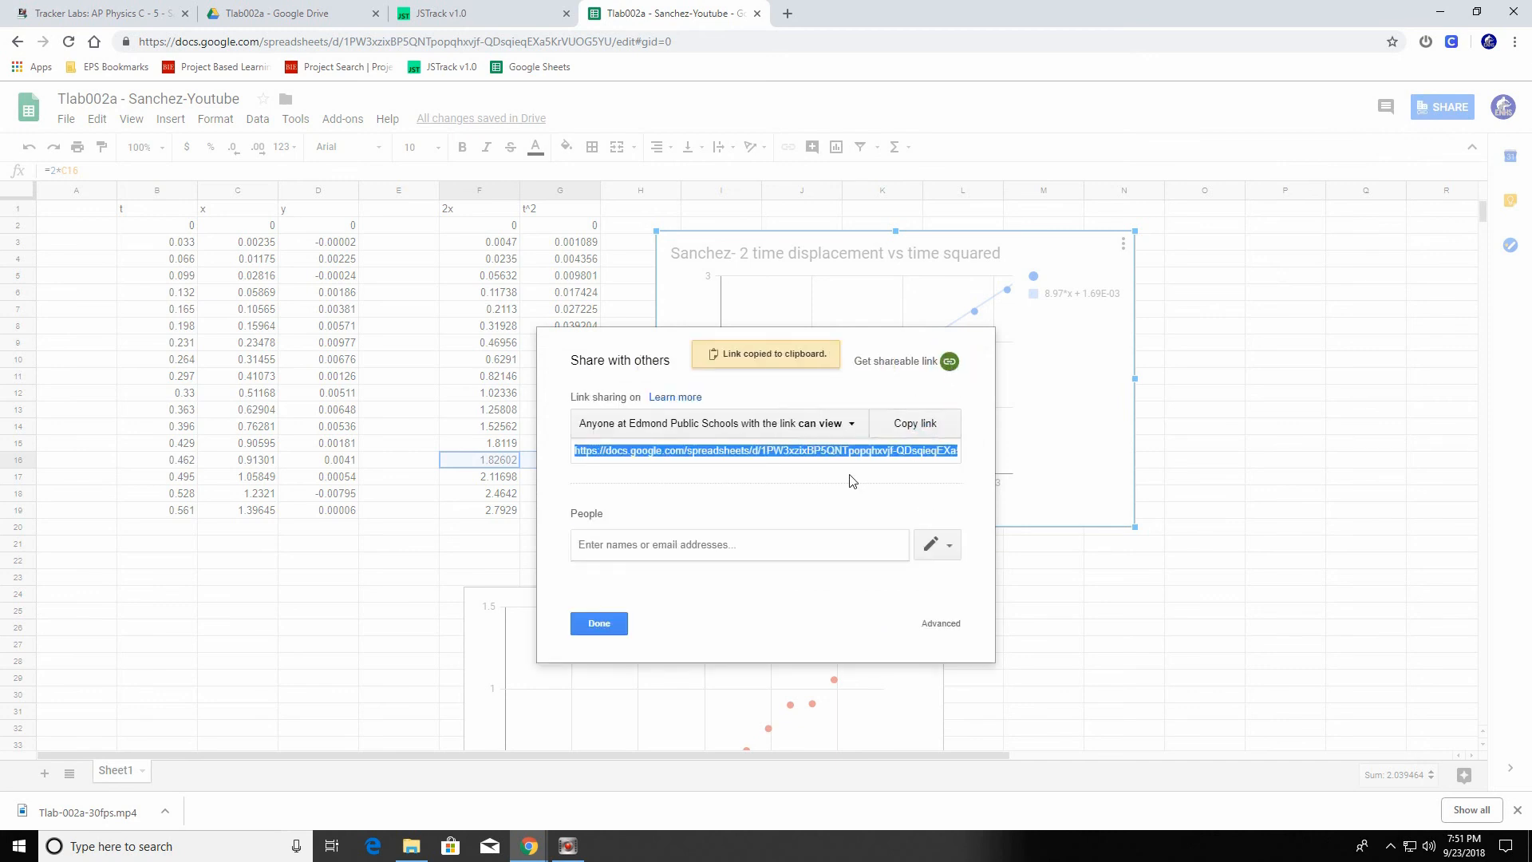